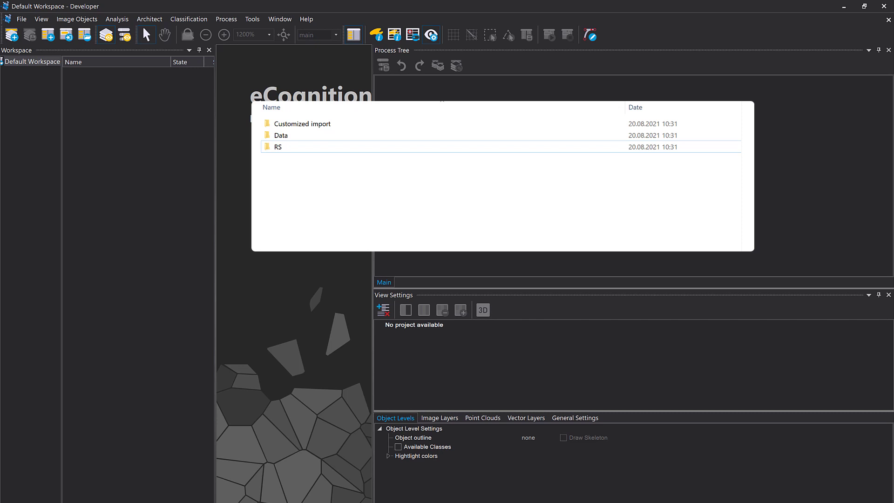
Open the Data folder, widen its name column, and examine the boundary shapefile and the four Landsat scene folders
double_click(295, 135)
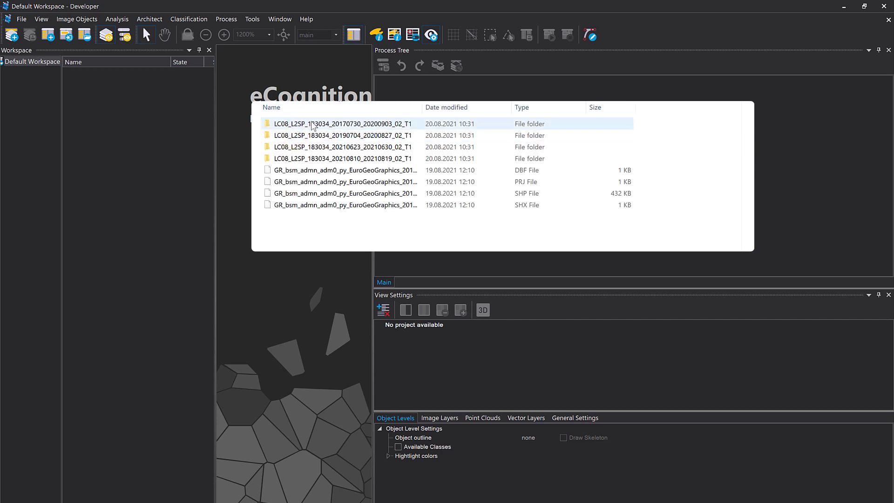
left_click_drag(422, 108, 522, 122)
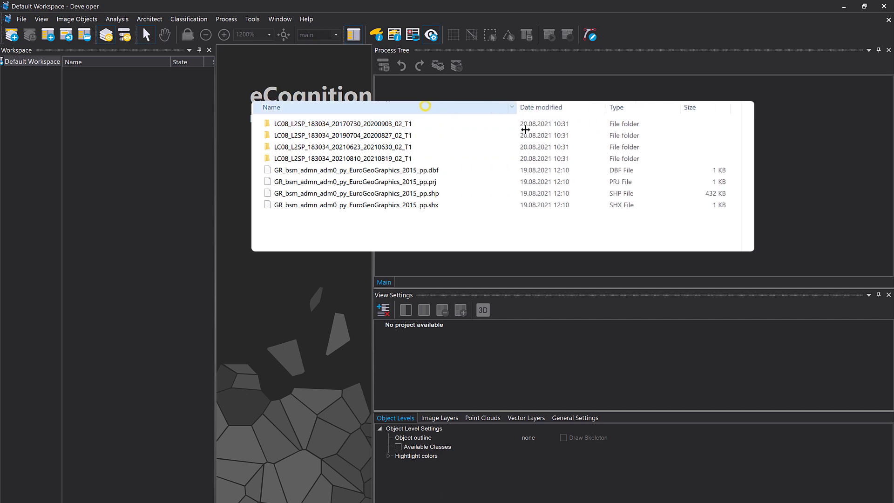
left_click(390, 154)
left_click(317, 236)
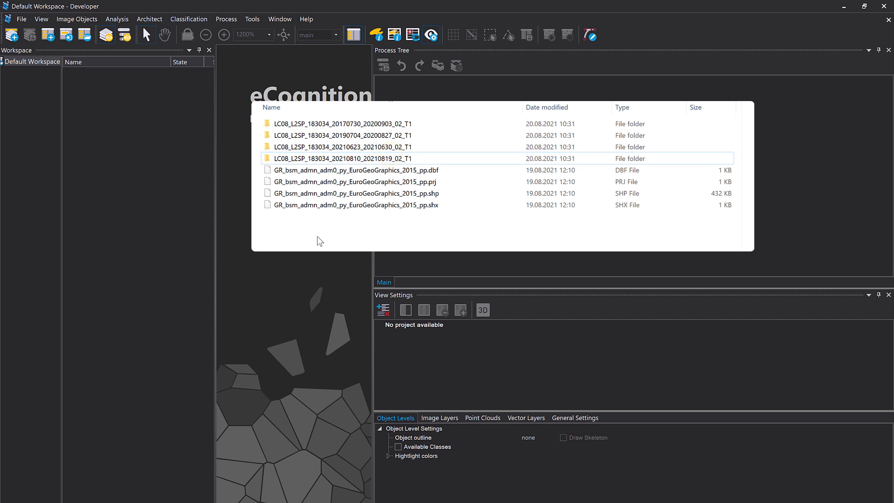
left_click(325, 194)
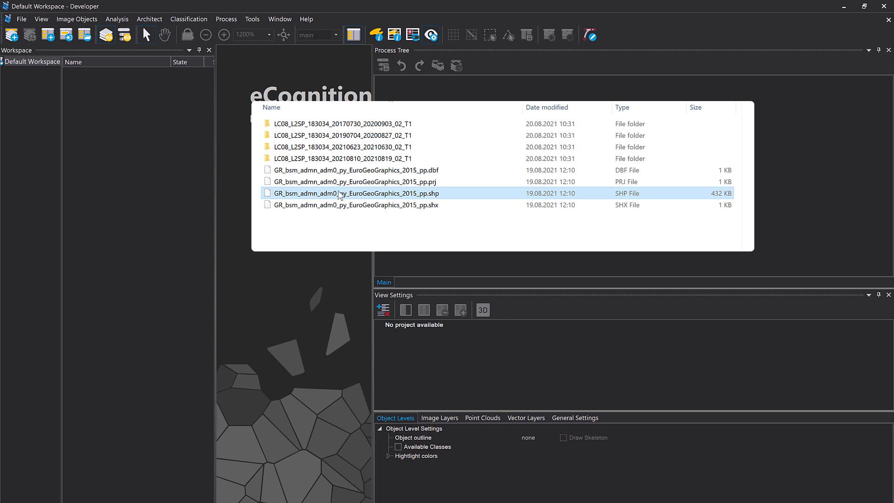
left_click(365, 224)
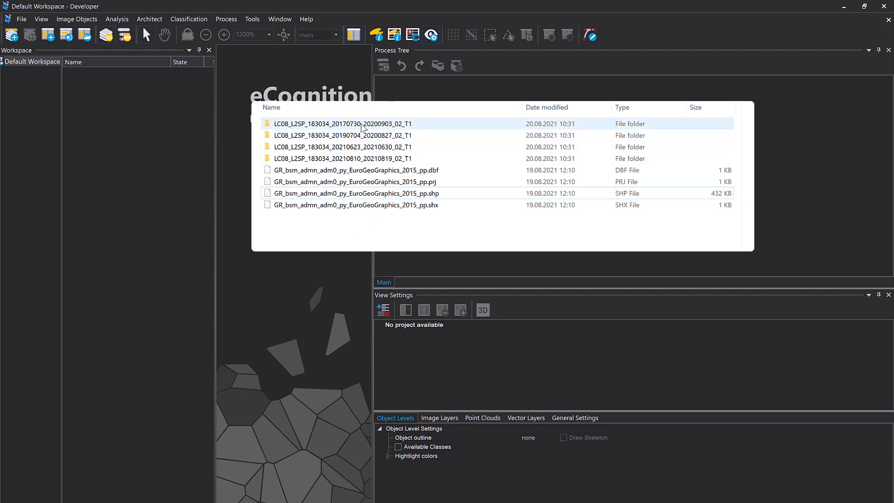
left_click(334, 126)
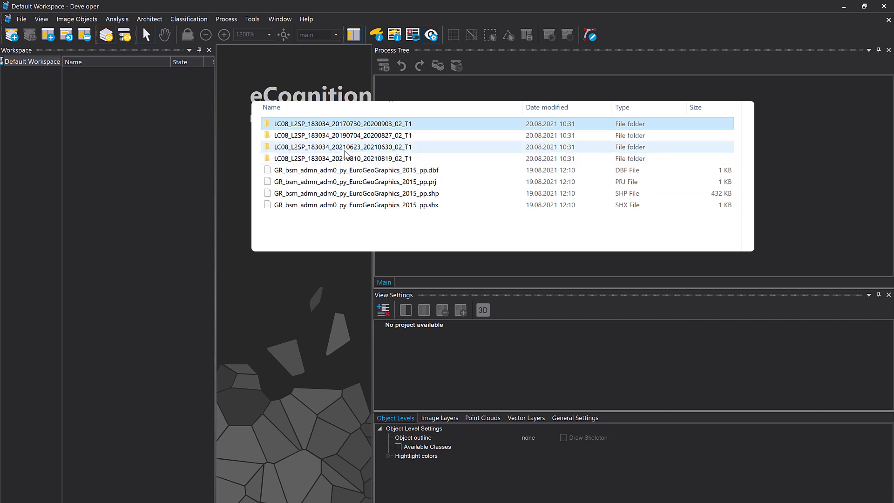
left_click(341, 161)
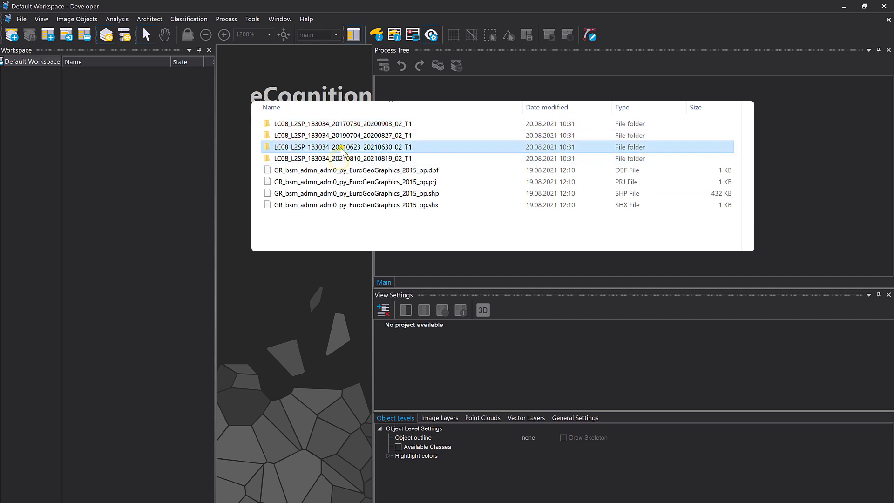
left_click(339, 147)
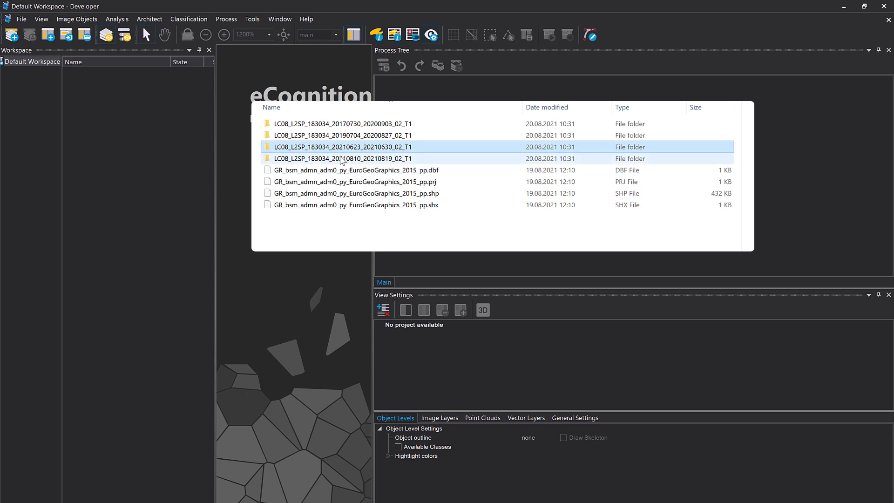
mouse_move(340, 161)
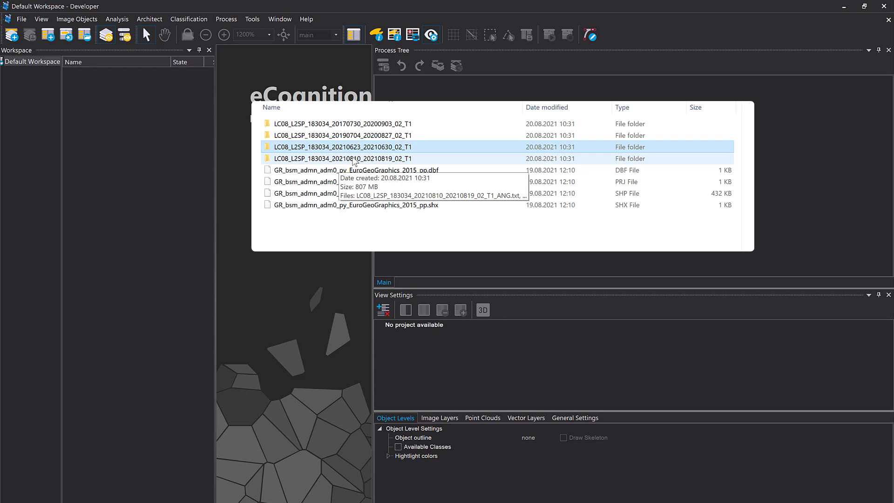
Open the LC08_L2SP_183034_20170730 scene folder, list its files with full names in details view, and examine the SR_B4 and SR_B5 TIF files
double_click(360, 125)
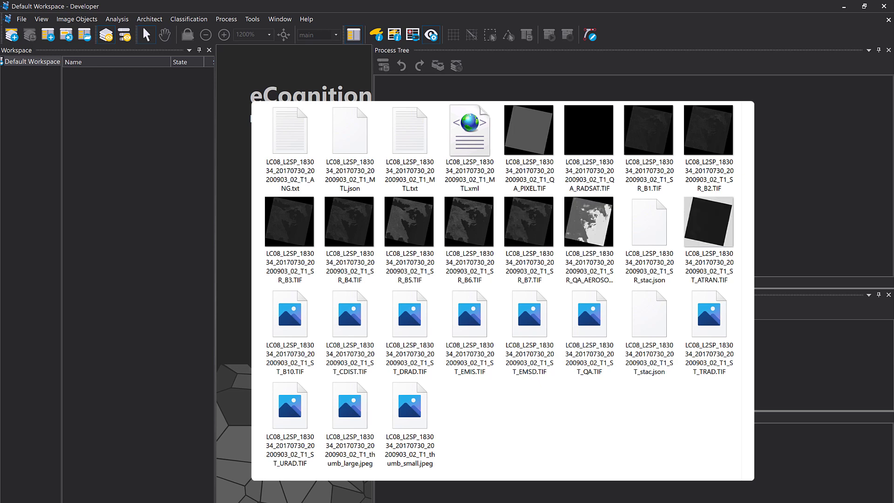
key("ctrl+shift+6")
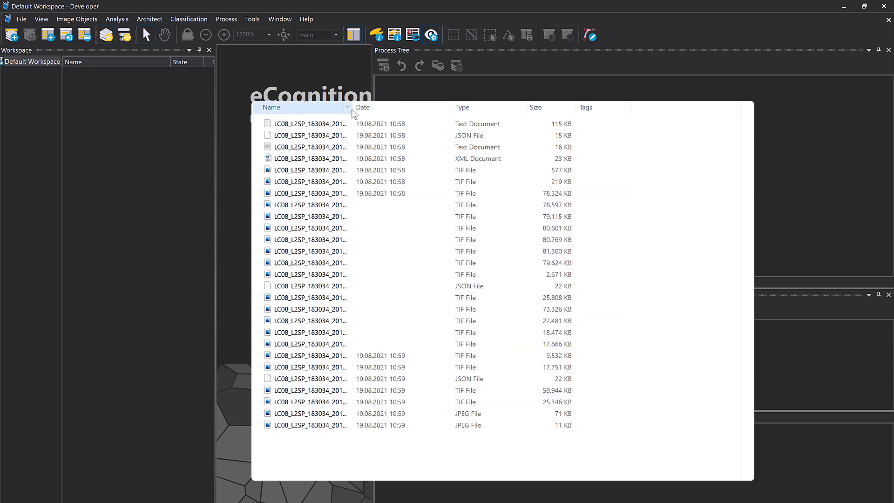
left_click_drag(352, 113, 503, 140)
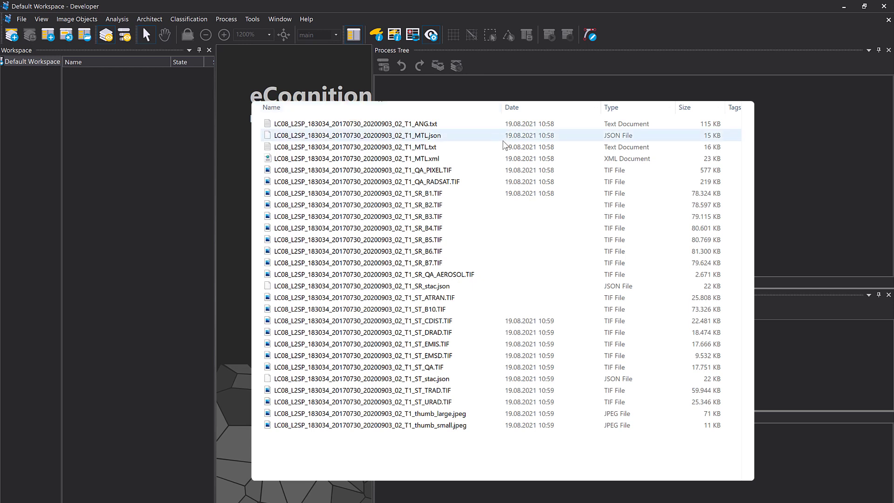
left_click(455, 230)
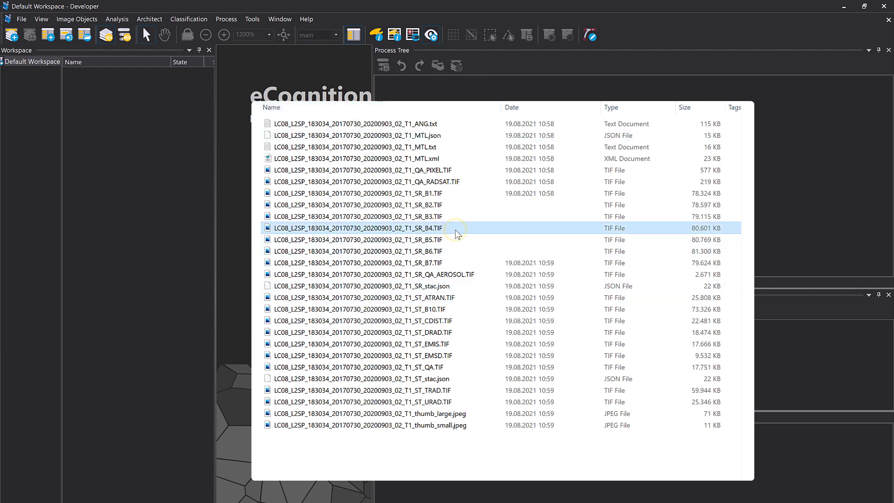
left_click(448, 237)
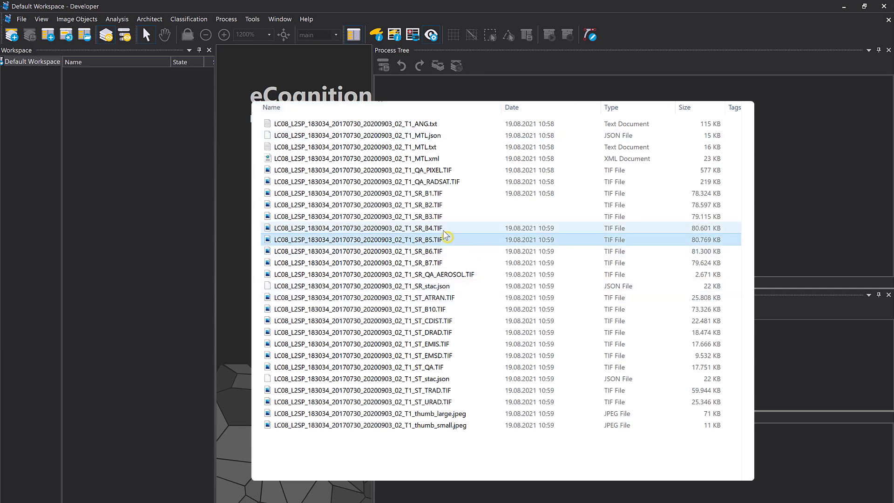
left_click(444, 231)
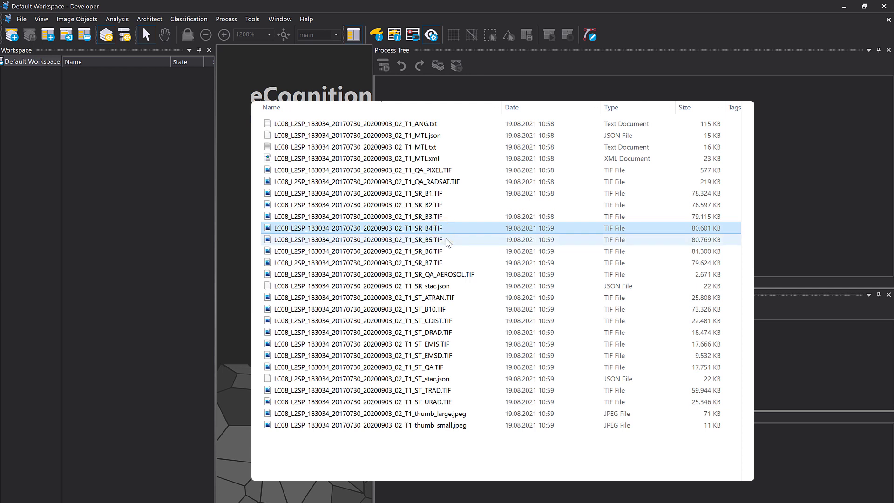
left_click(446, 240)
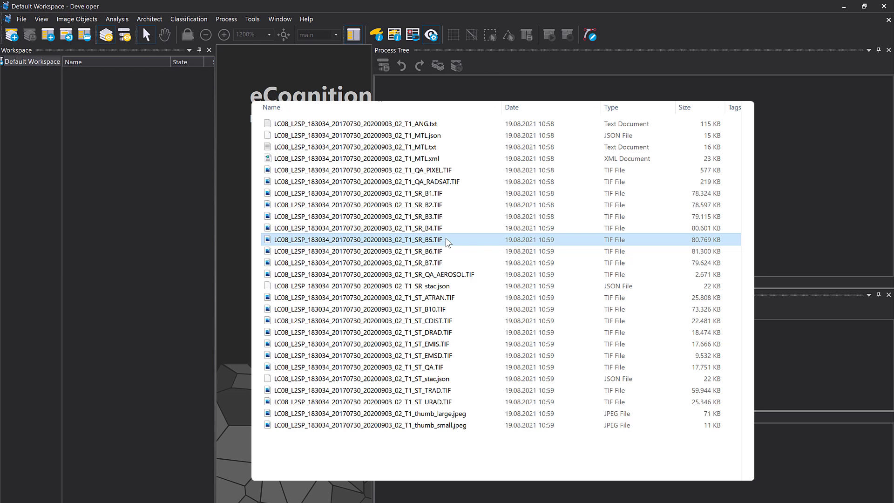
left_click(443, 228)
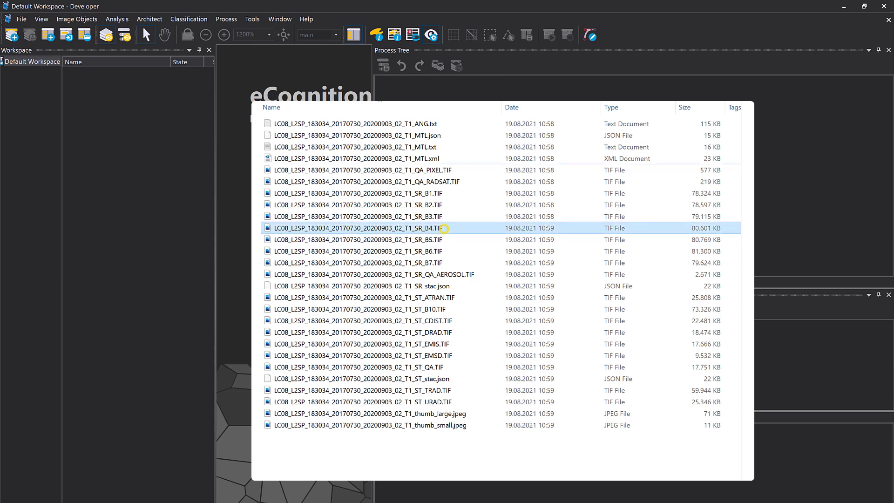
Return to the Data folder and compare the names of the 20170730 and 20190704 scene folders
key("alt+Left")
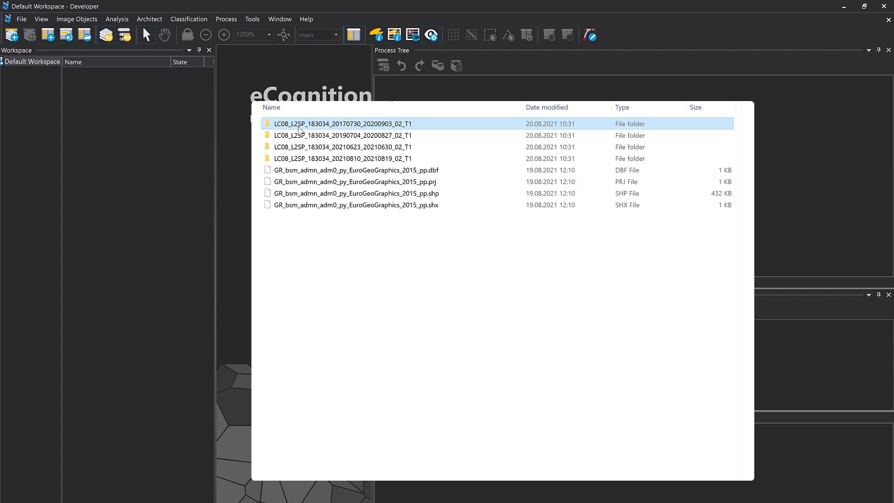
left_click(329, 124)
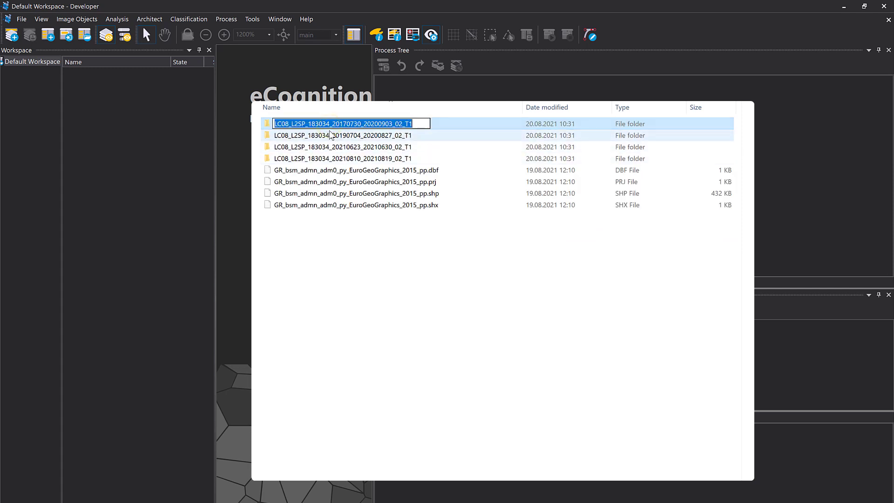
left_click(331, 132)
left_click(330, 126)
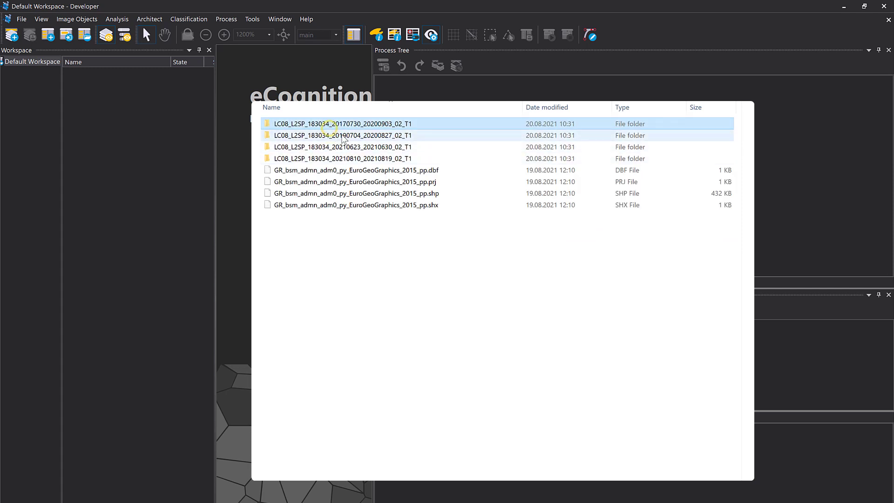
left_click(341, 136)
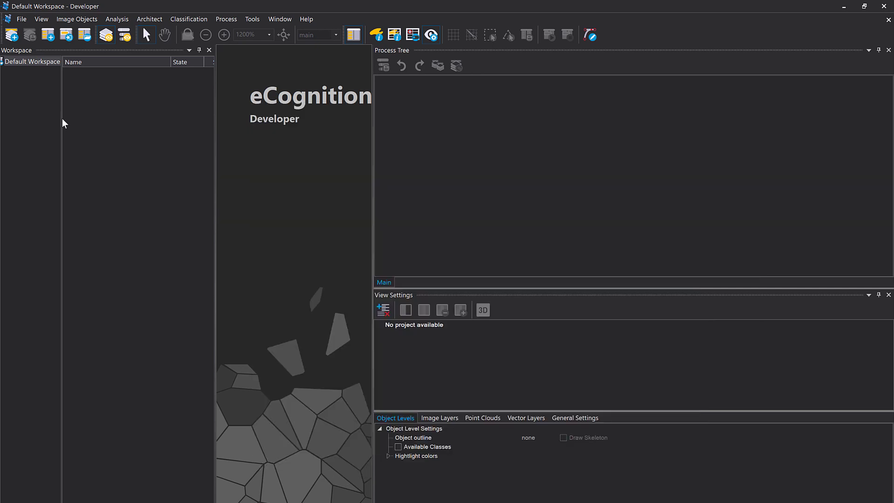
Widen the workspace tree column and the Workspace pane, and start a customized import into the Default Workspace
left_click_drag(62, 123, 141, 140)
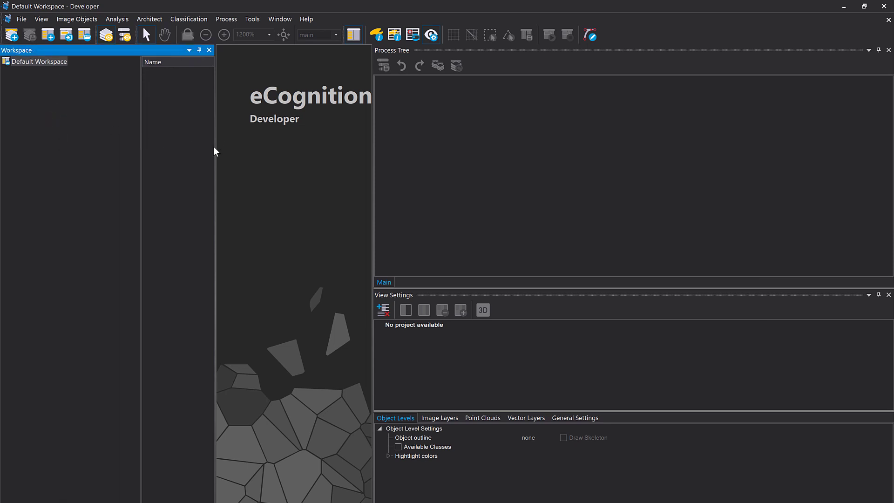
left_click_drag(217, 148, 298, 149)
right_click(62, 101)
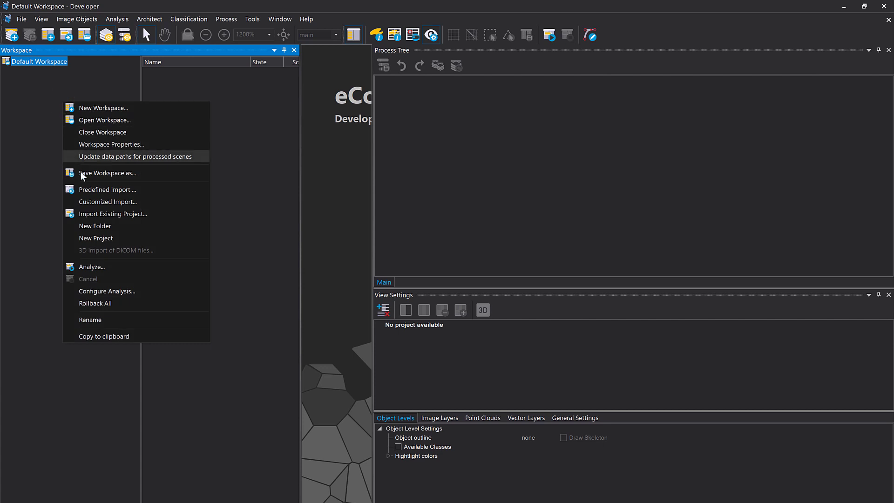
left_click(141, 203)
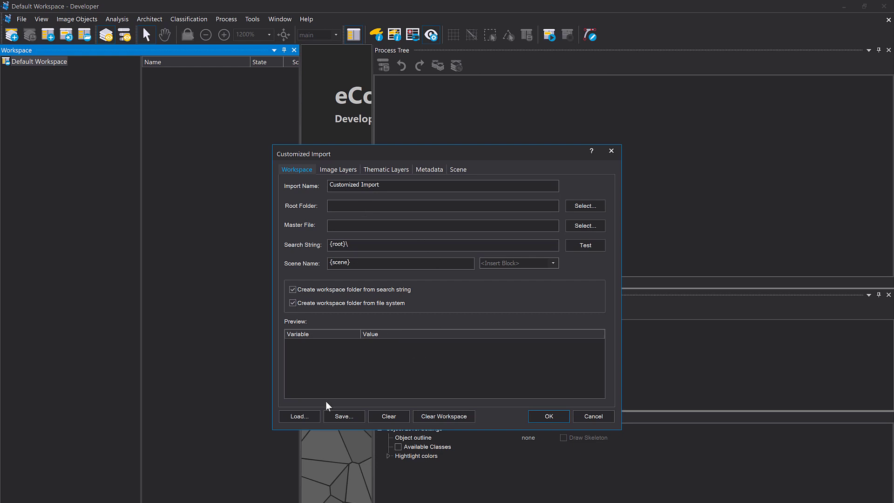
Load the import template "L8 import only RED and NIR.xml" from the Customized import folder and examine its search string
left_click(310, 417)
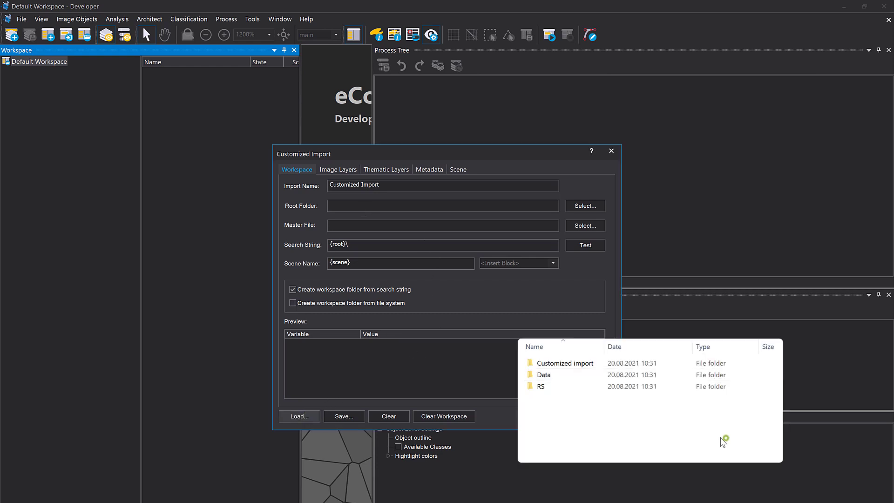
double_click(580, 365)
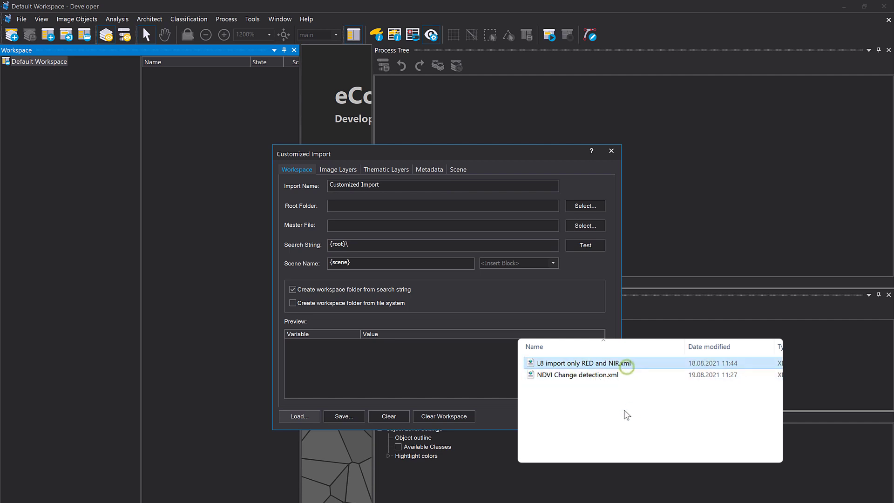
left_click(627, 366)
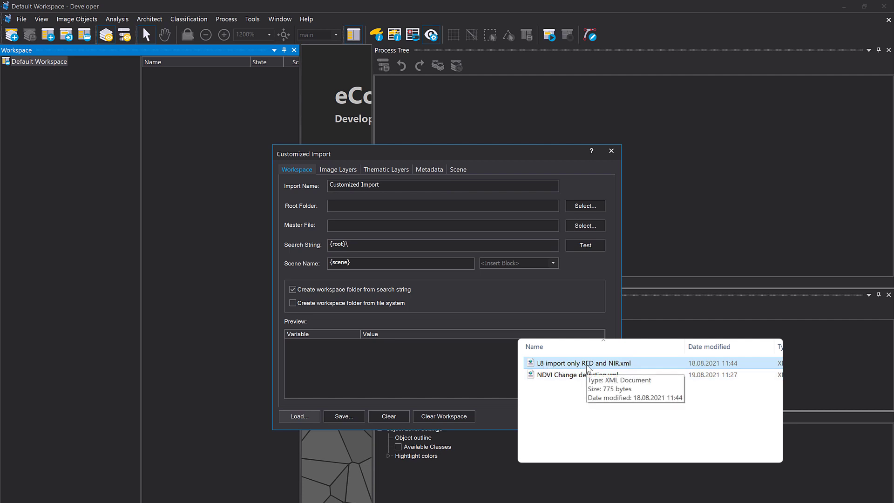
double_click(588, 368)
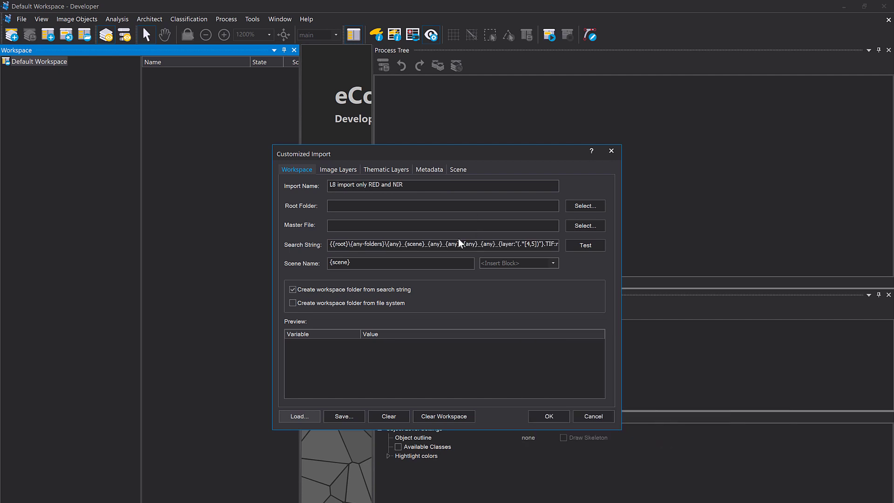
triple_click(354, 245)
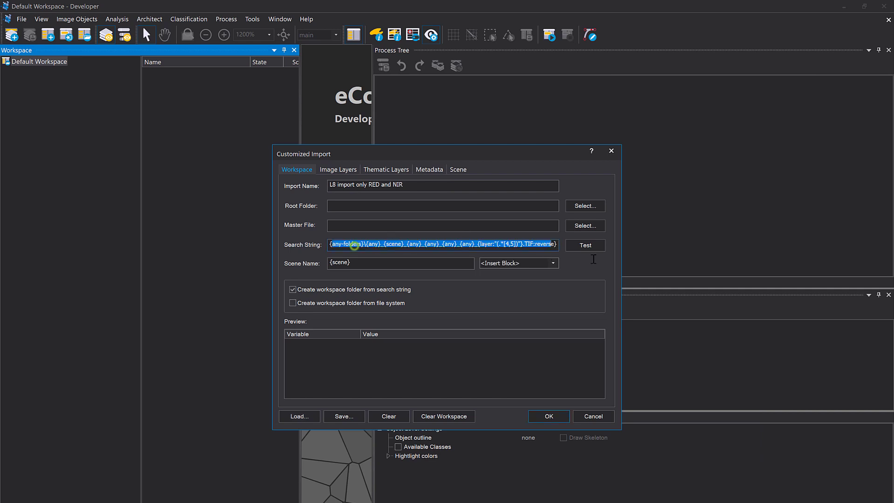
Set the root folder of the customized import to C:\Data\Data
left_click(410, 207)
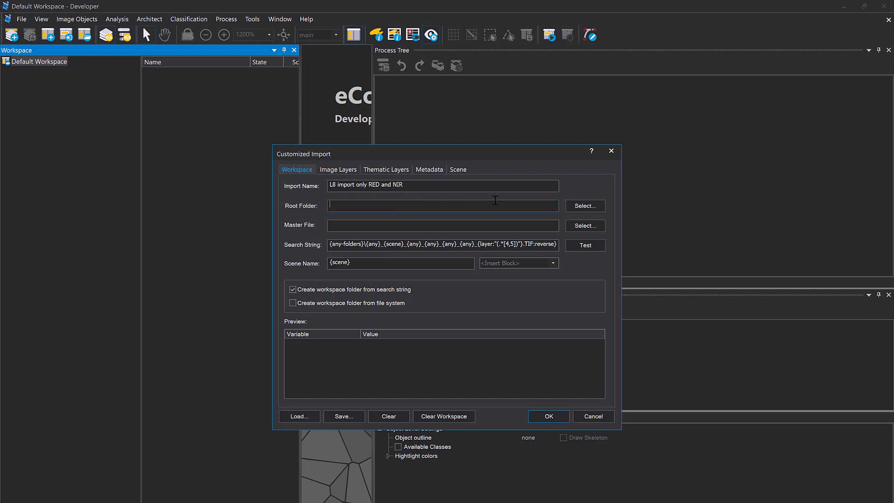
left_click(429, 204)
left_click(577, 206)
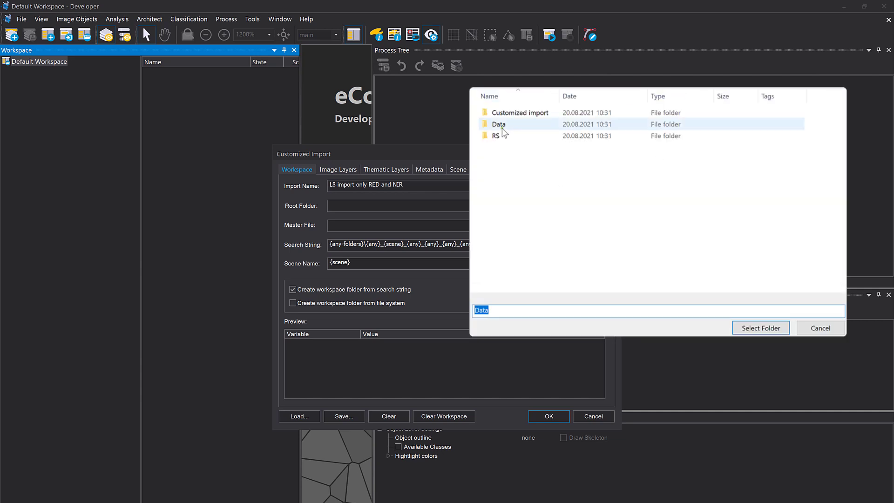
left_click(502, 127)
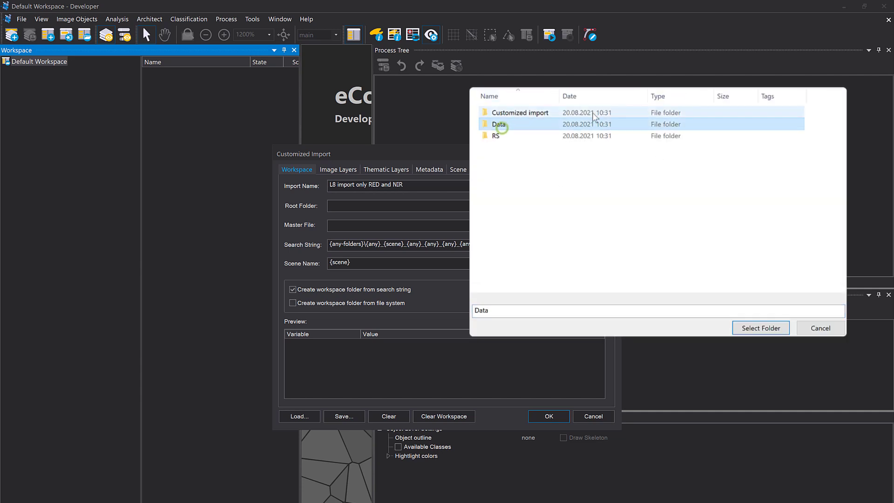
left_click(755, 328)
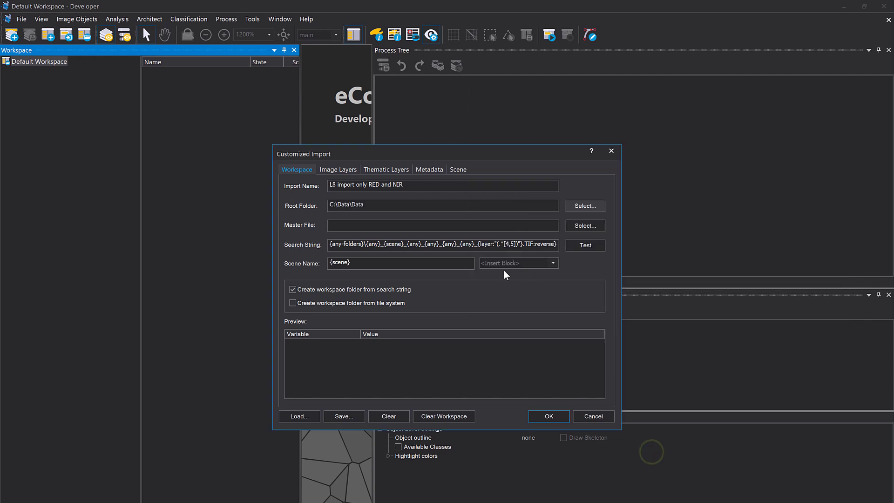
Set the master file to the band 4 image LC08_L2SP_183034_20170730_20200903_02_T1_SR_B4.TIF of the 20170730 scene
left_click(413, 226)
left_click(591, 229)
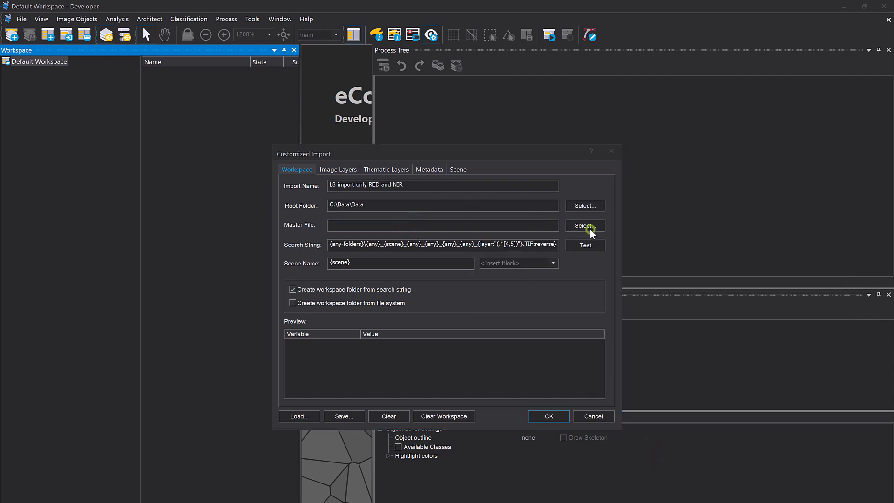
double_click(545, 84)
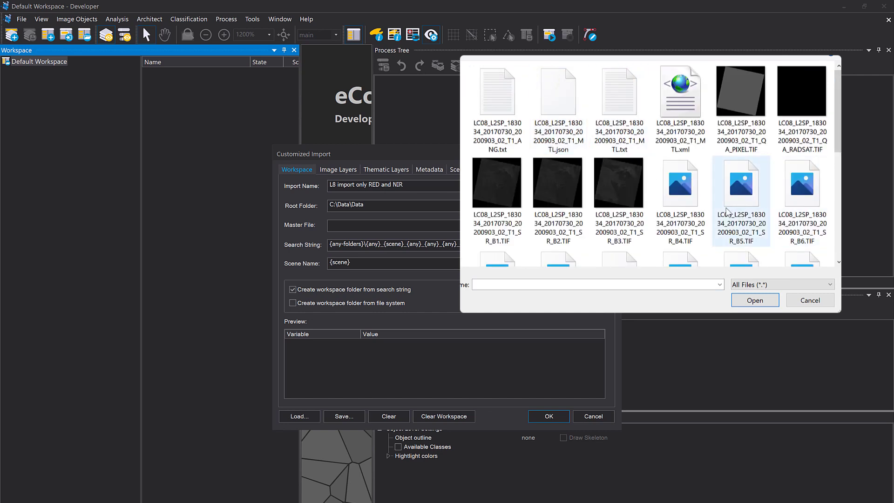
left_click(690, 208)
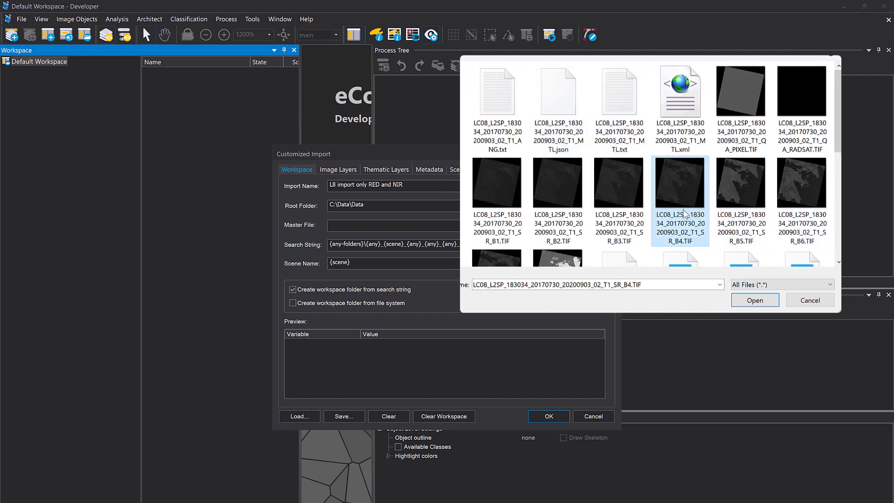
left_click(755, 301)
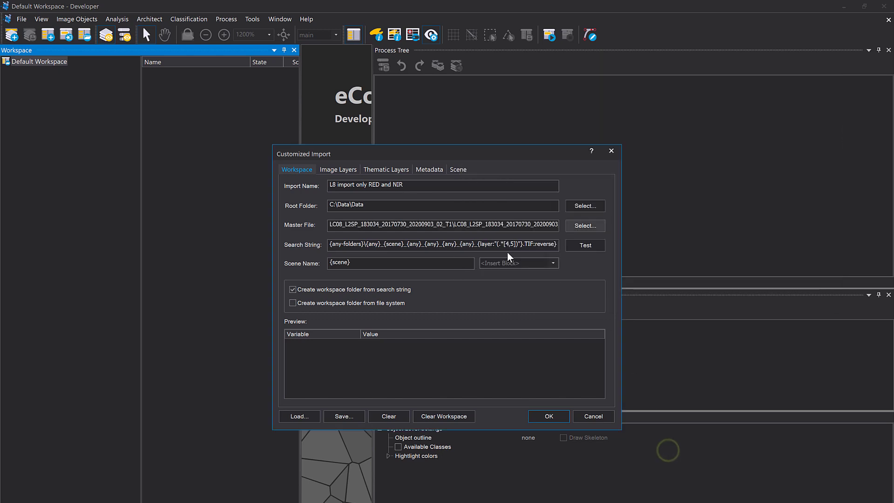
left_click(520, 225)
Test the search string and review the resulting variables and scene name in the preview
left_click(580, 247)
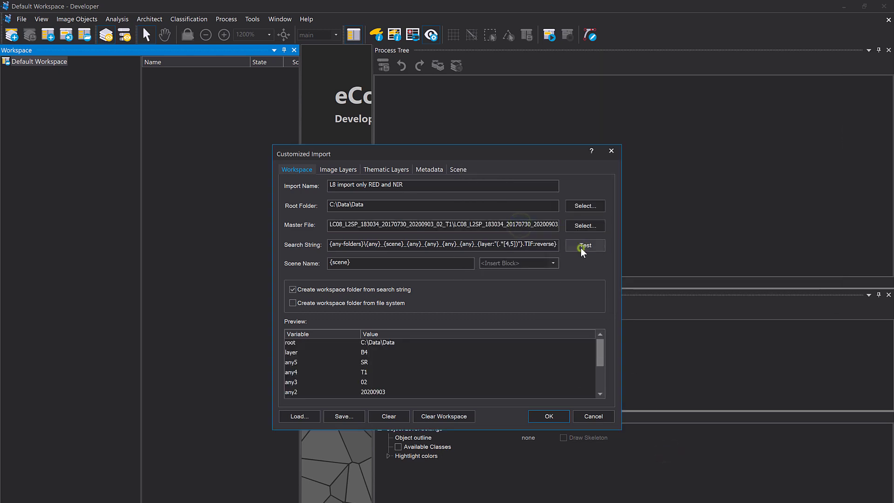
scroll(384, 345, "down", 3)
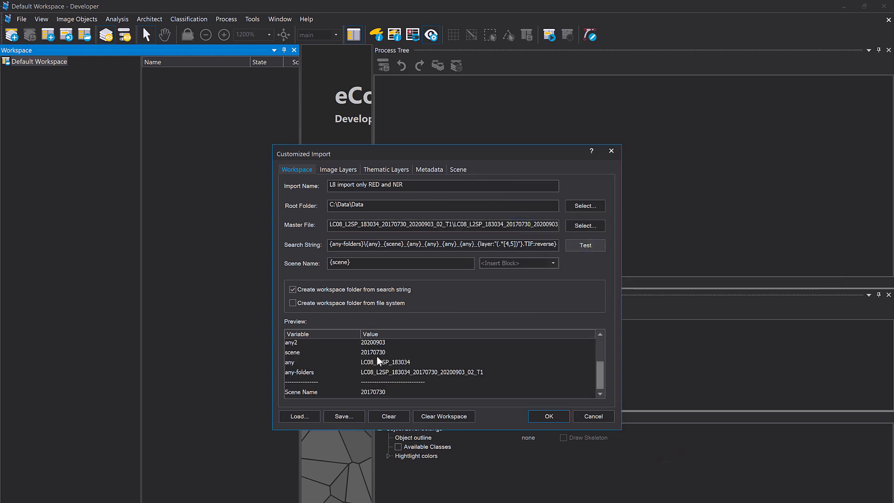
scroll(376, 361, "up", 3)
scroll(377, 368, "down", 3)
Check the image layer definition, then save the import template and run the customized import
left_click(345, 170)
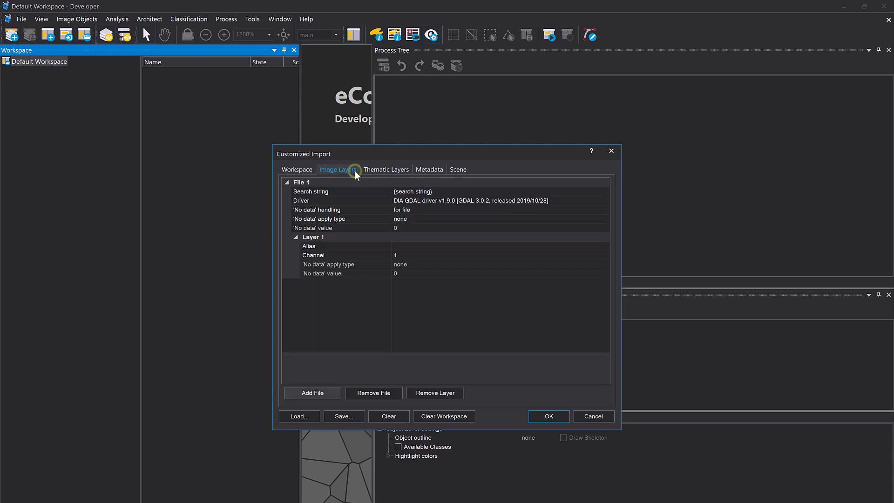
left_click(310, 169)
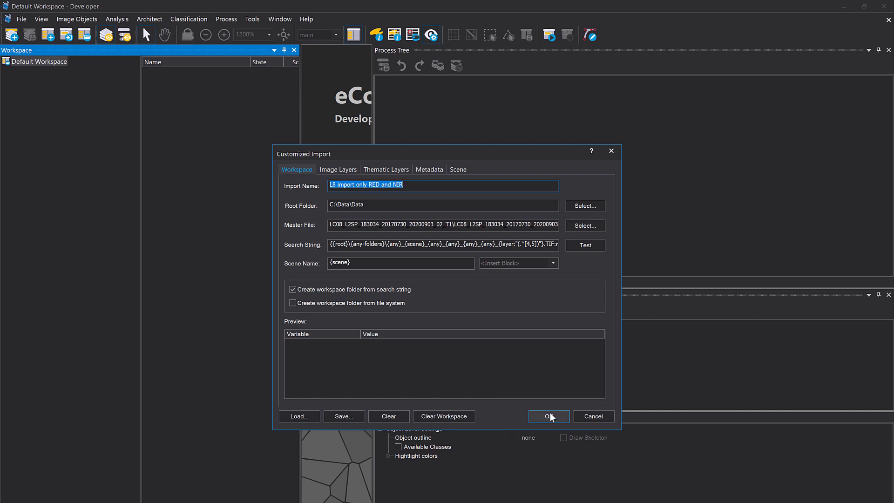
left_click(359, 416)
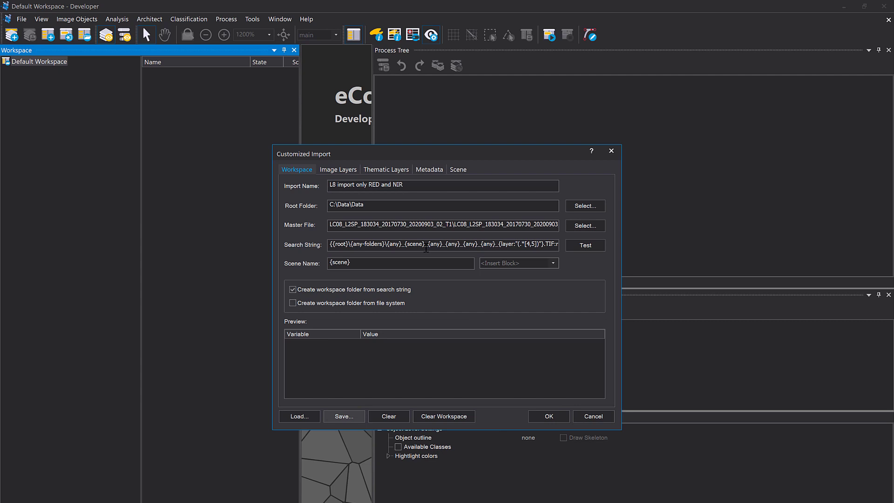
left_click(543, 416)
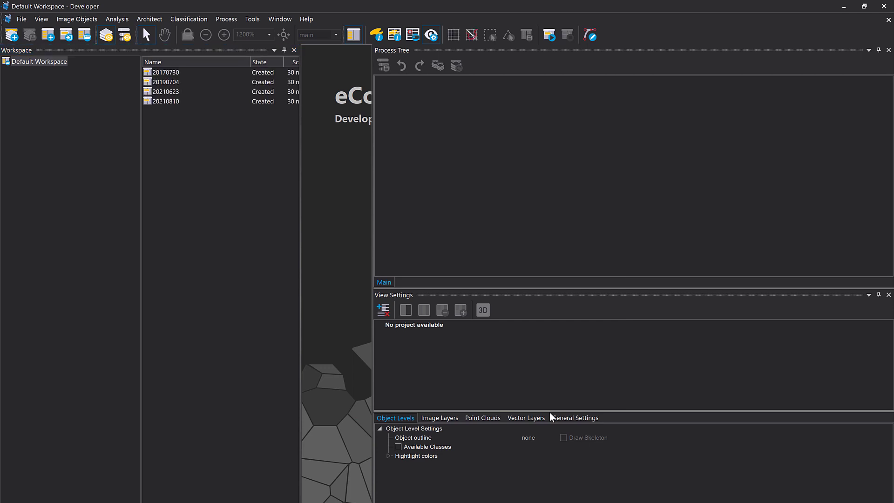
Open the 20210810 scene, narrow the blue channel column in the view settings and widen the image view
left_click(160, 93)
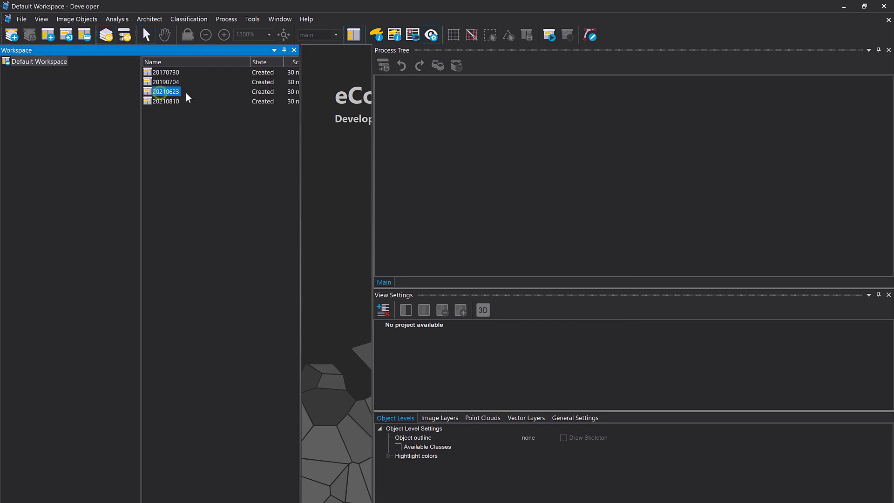
double_click(169, 99)
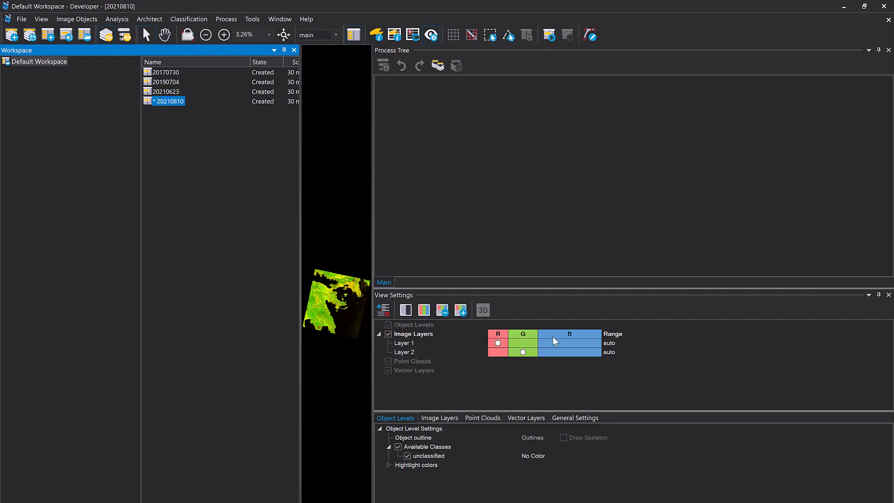
left_click_drag(601, 336, 560, 336)
left_click_drag(373, 266, 580, 282)
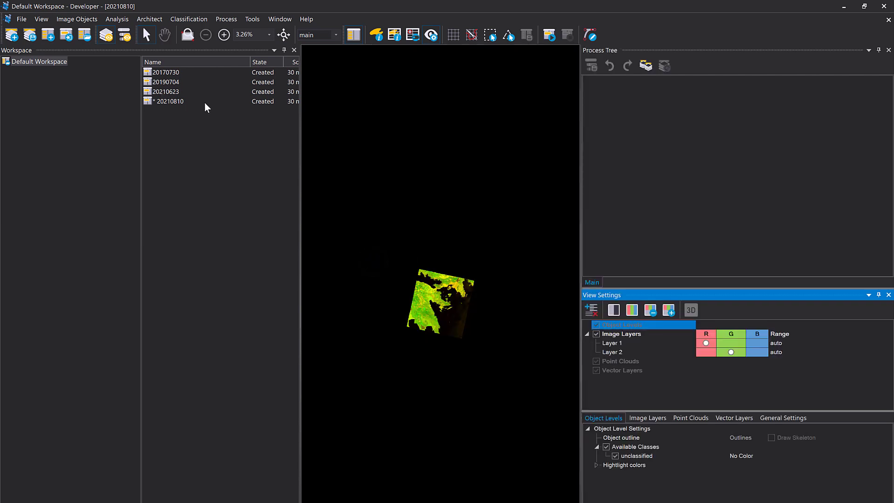
Open the 20210623 scene for viewing and try to open the 20170730 scene
double_click(169, 92)
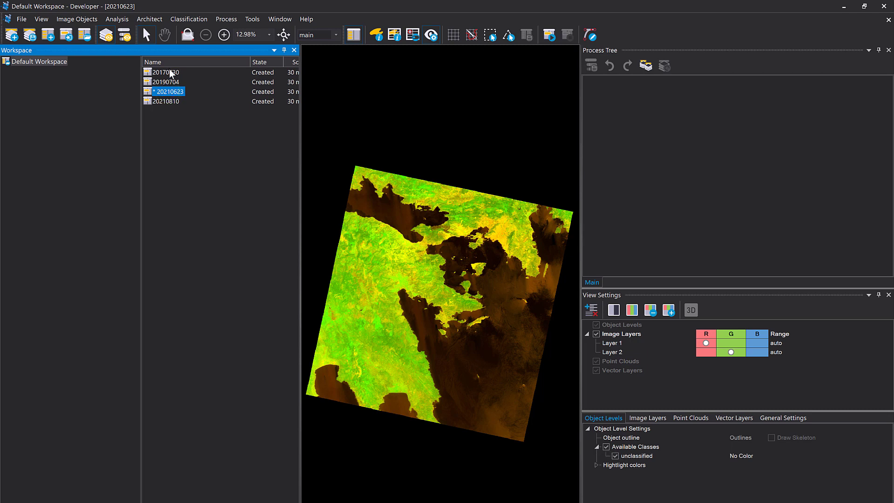
left_click(172, 73)
double_click(179, 73)
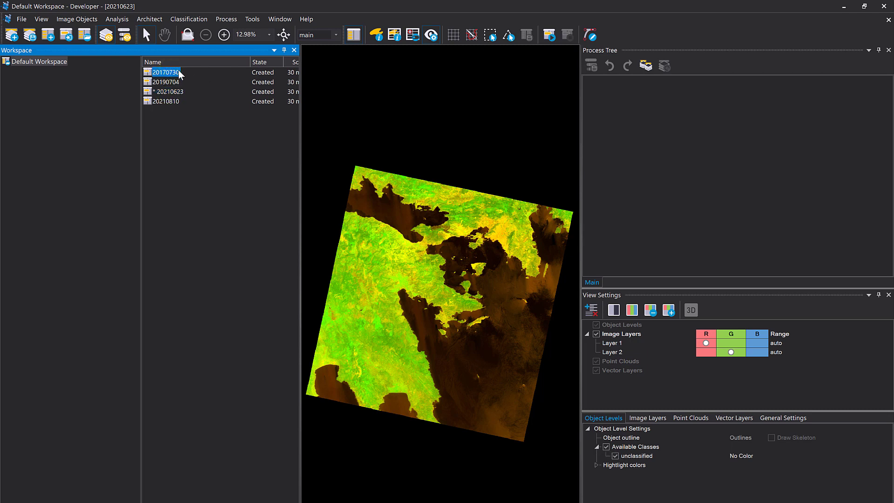
Examine in the Source View which band files Layer 1 and Layer 2 of the 20210623 scene come from, and close it
left_click(641, 343)
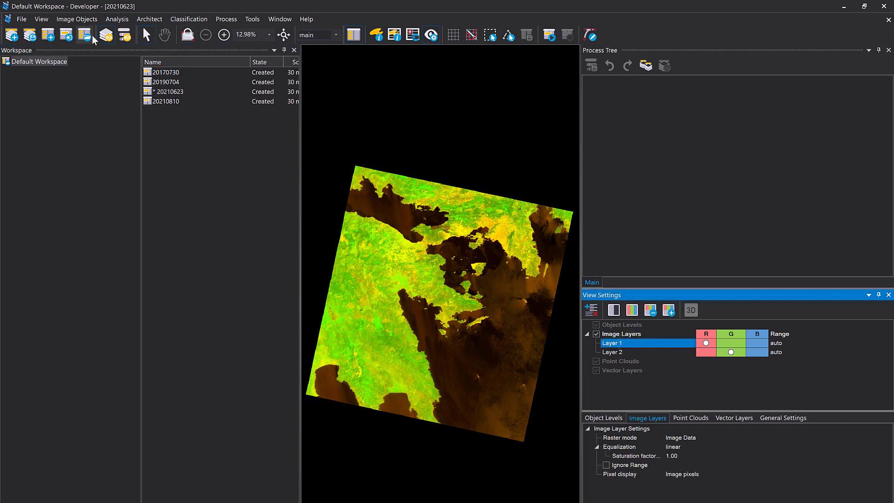
left_click(42, 21)
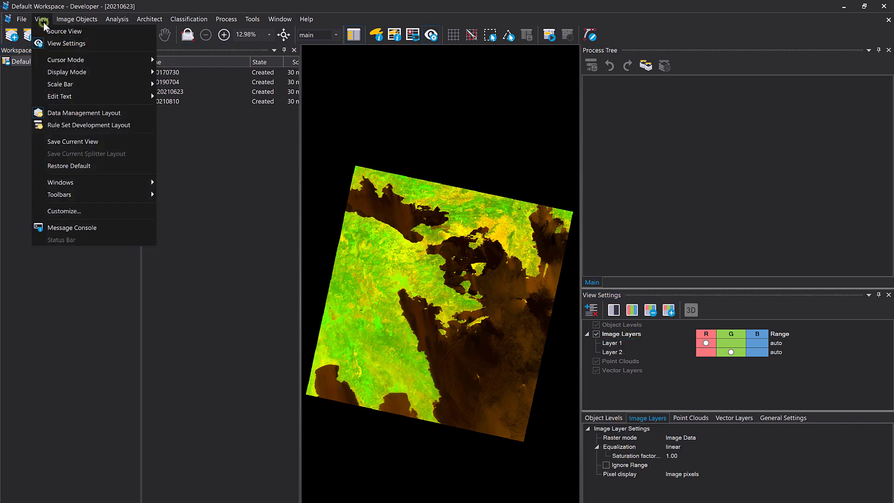
left_click(88, 31)
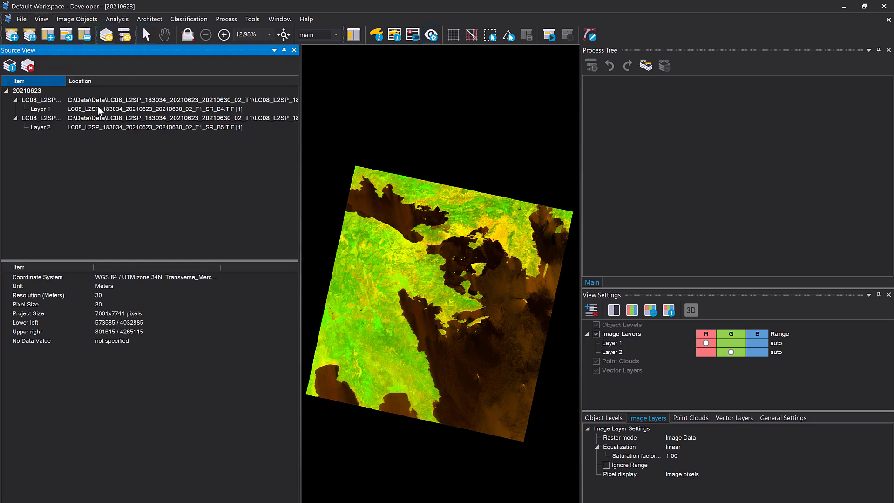
left_click(182, 109)
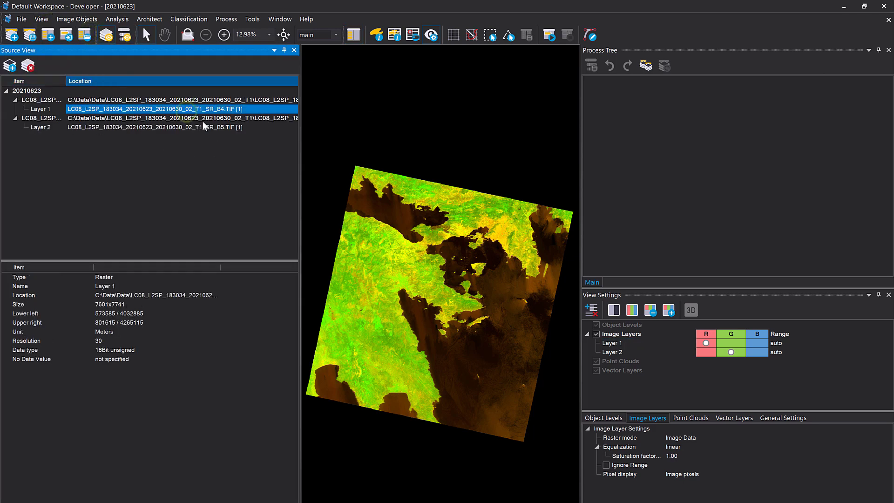
left_click(218, 127)
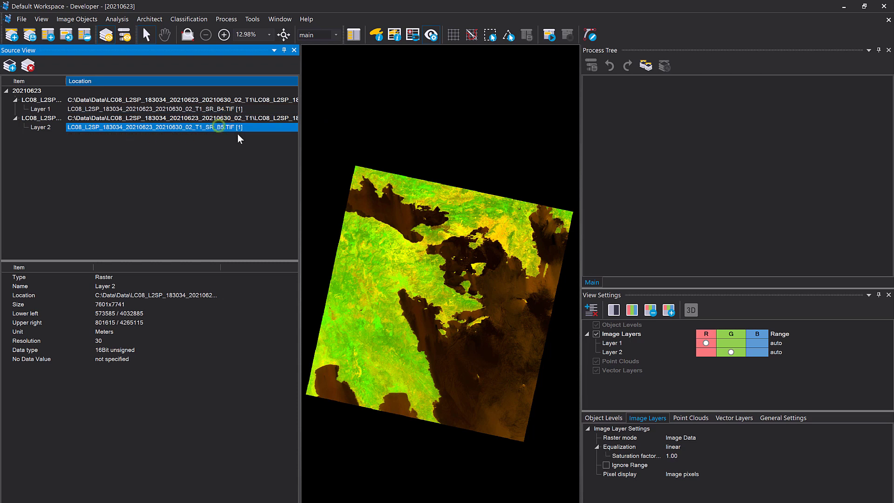
left_click(294, 50)
Remove all the scenes from 20170730 to 20210810 from the Default Workspace
left_click(171, 75)
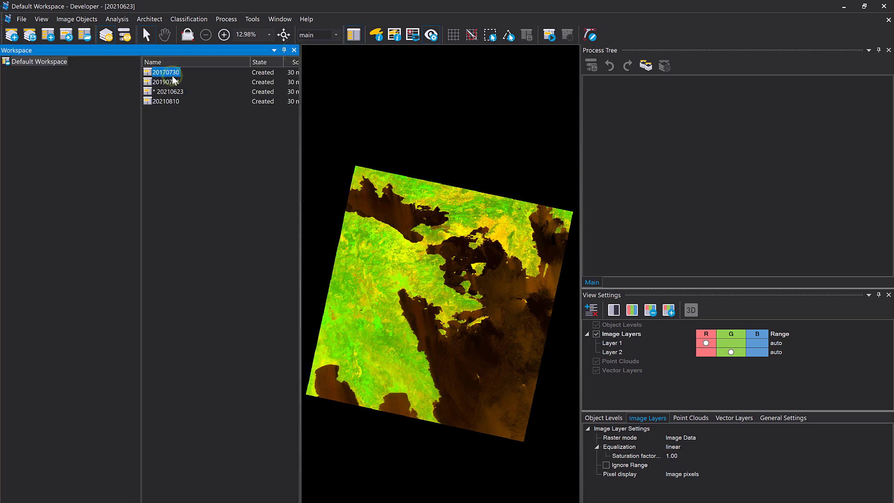
left_click(166, 105, "shift")
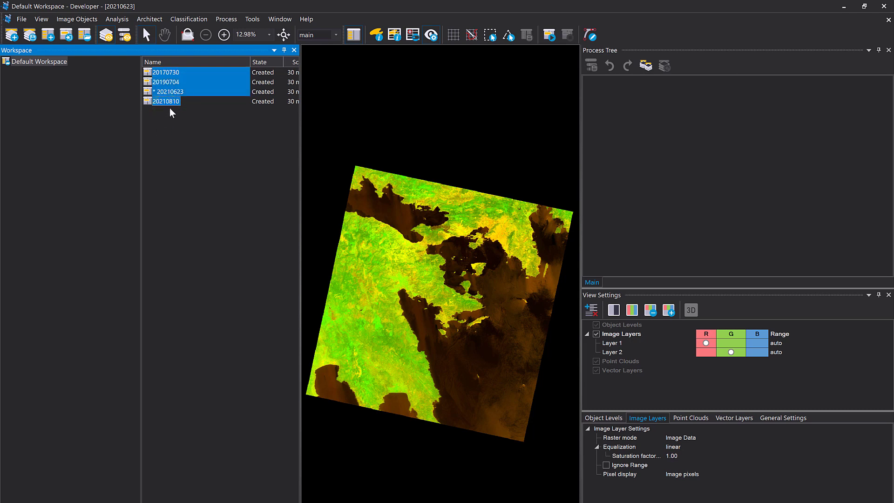
key("Delete")
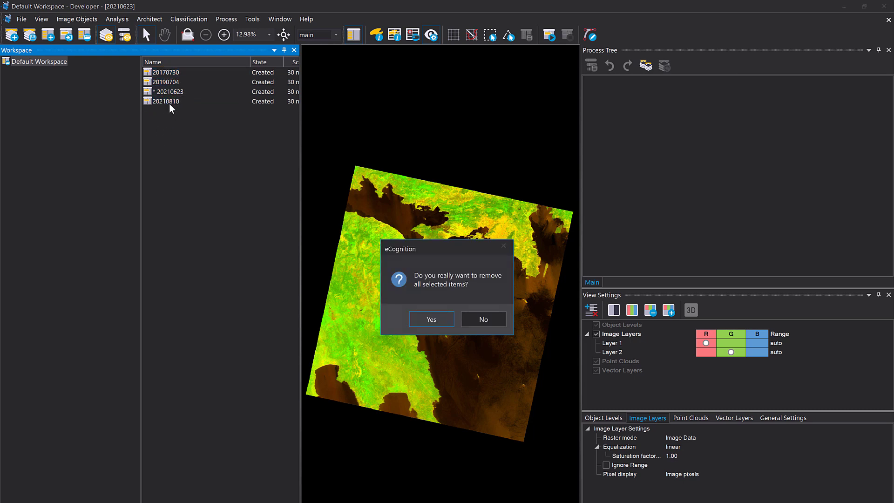
left_click(428, 319)
Reopen the customized import, examine the layer block with the [4,5] expression in the search string, and cancel
right_click(57, 99)
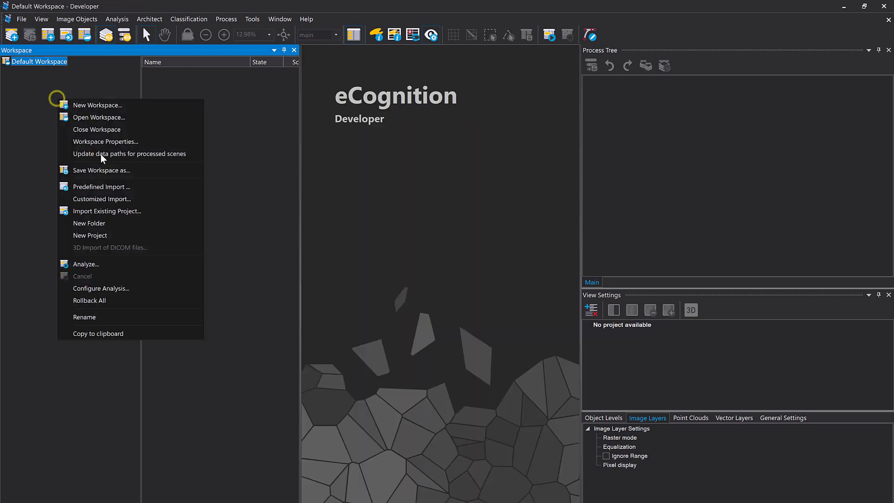
left_click(113, 196)
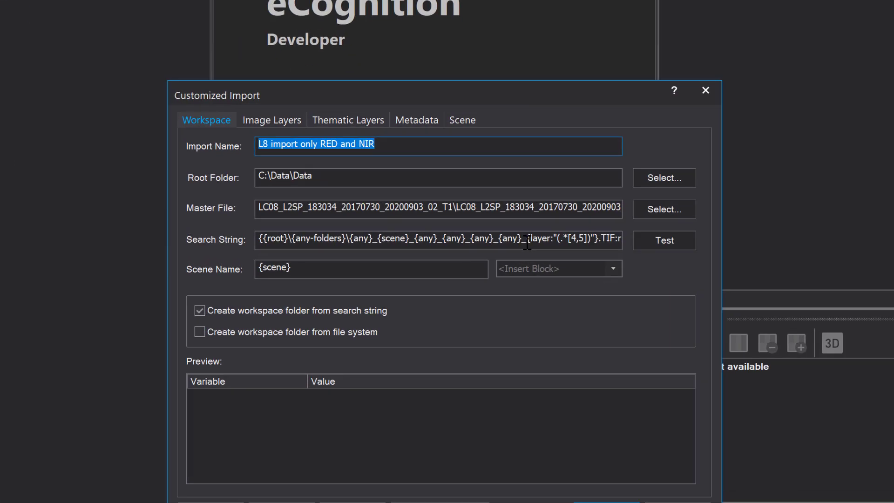
left_click(517, 238)
left_click_drag(560, 236, 648, 240)
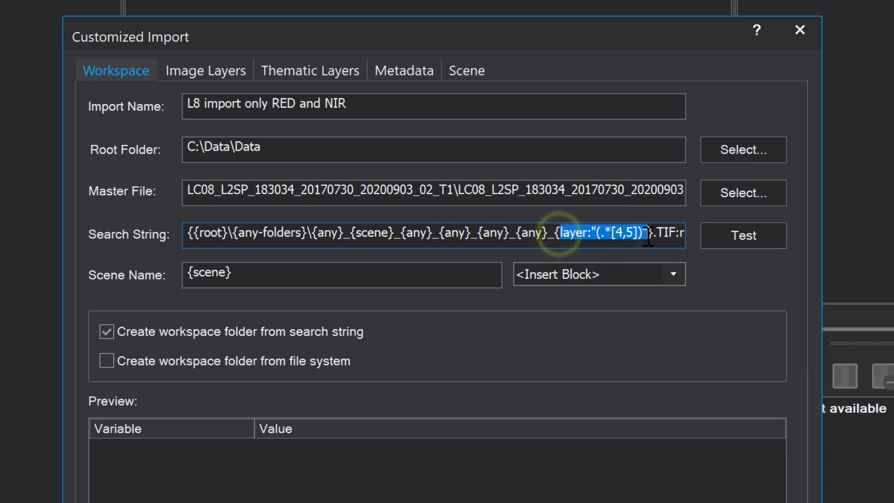
left_click(624, 233)
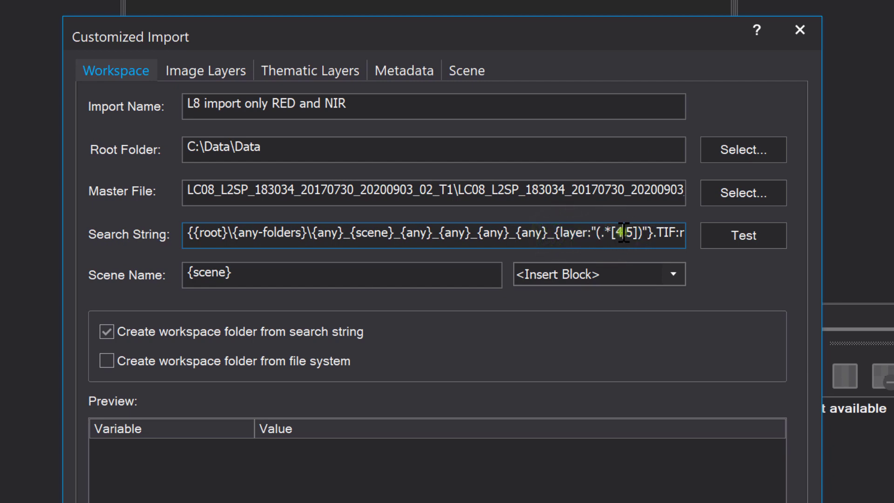
left_click(633, 238)
left_click(615, 241)
left_click_drag(617, 242, 636, 237)
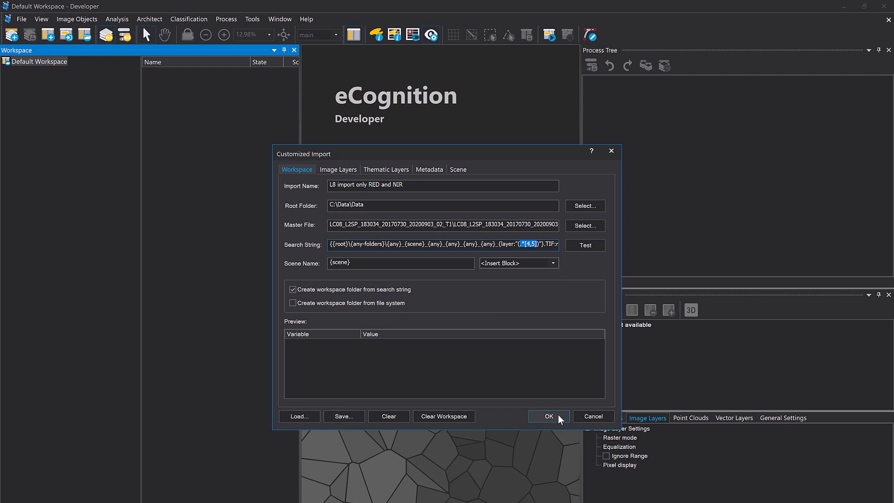
left_click(585, 417)
Start a predefined import into the Default Workspace using the template "L8 import only RED and NIR"
right_click(23, 80)
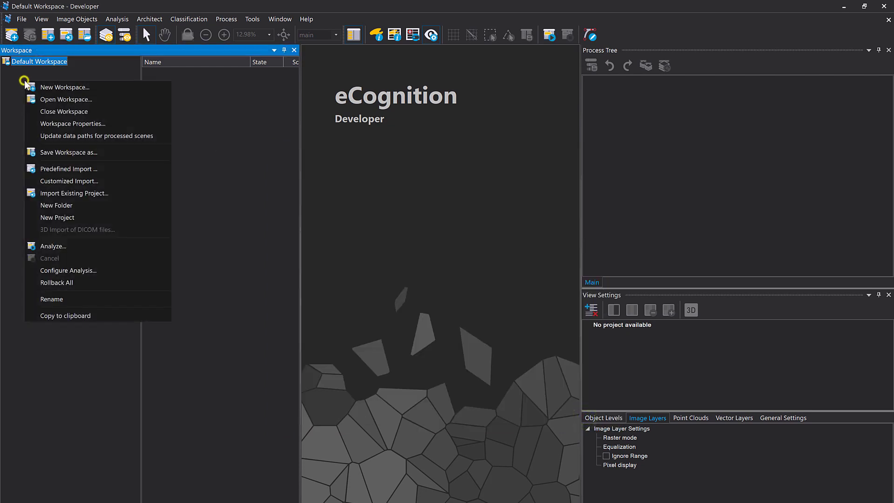
left_click(96, 170)
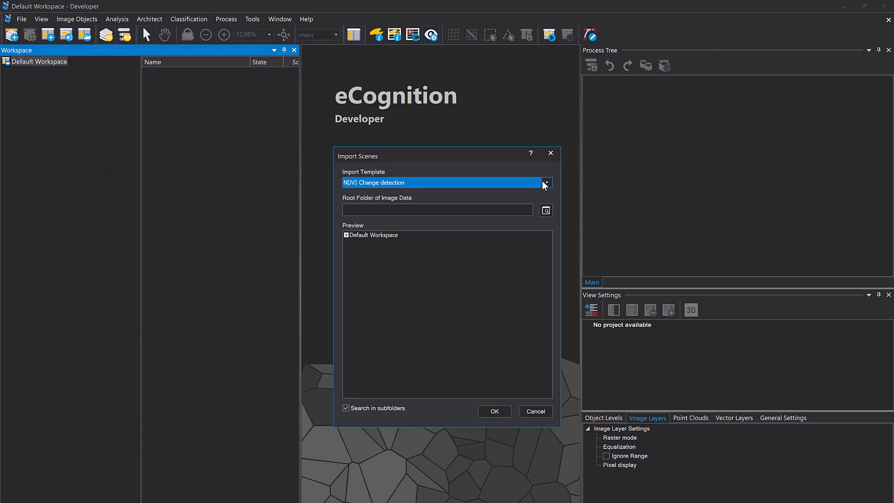
left_click(544, 183)
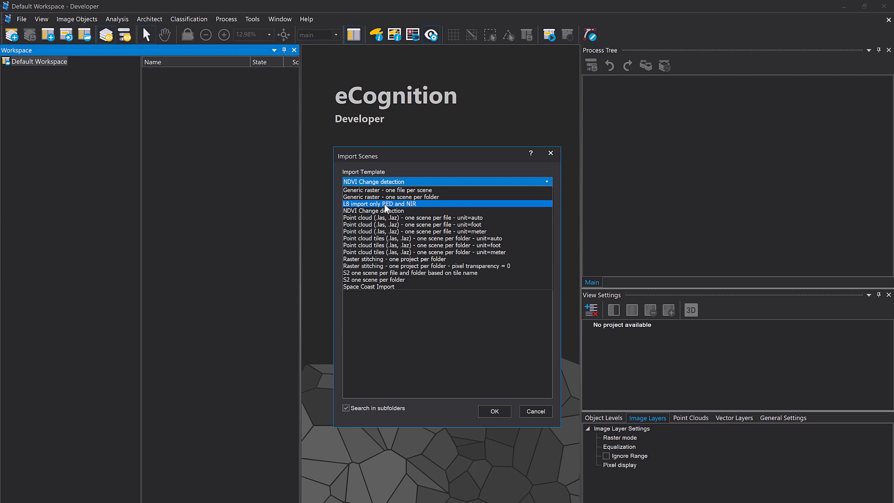
left_click(423, 204)
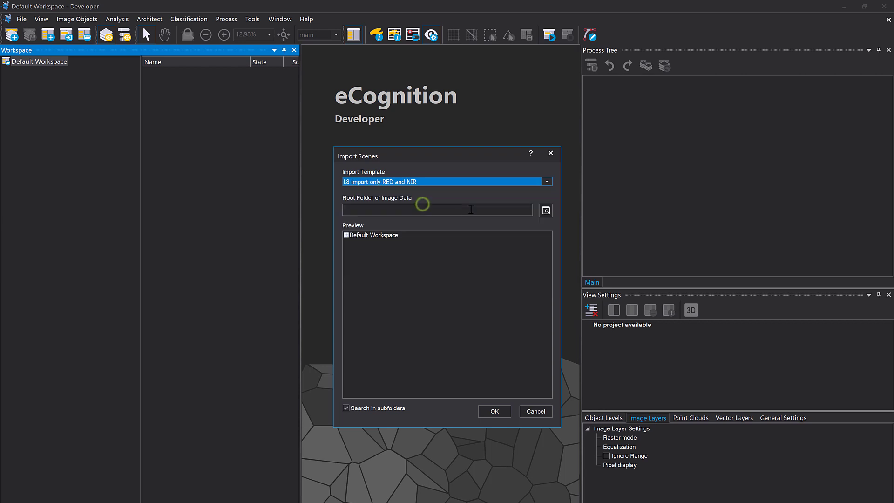
Set the root folder of the image data to C:\Data\Data and import the scenes
left_click(546, 210)
left_click(457, 251)
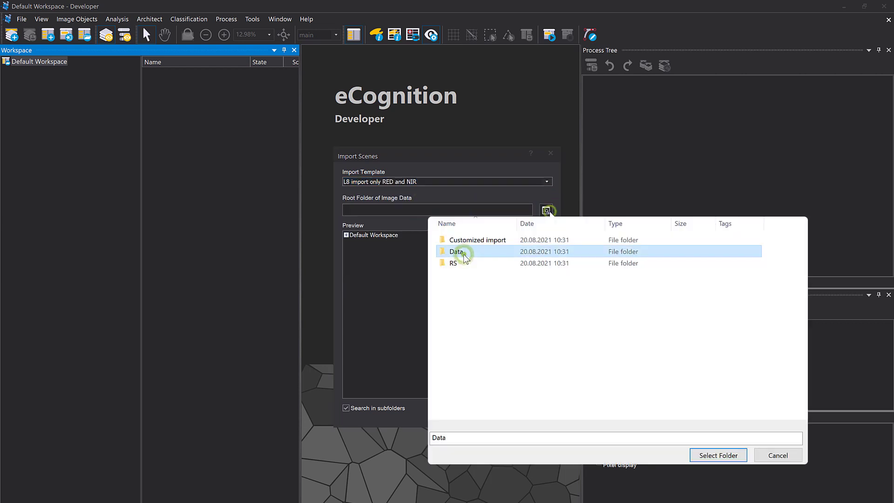
left_click(697, 459)
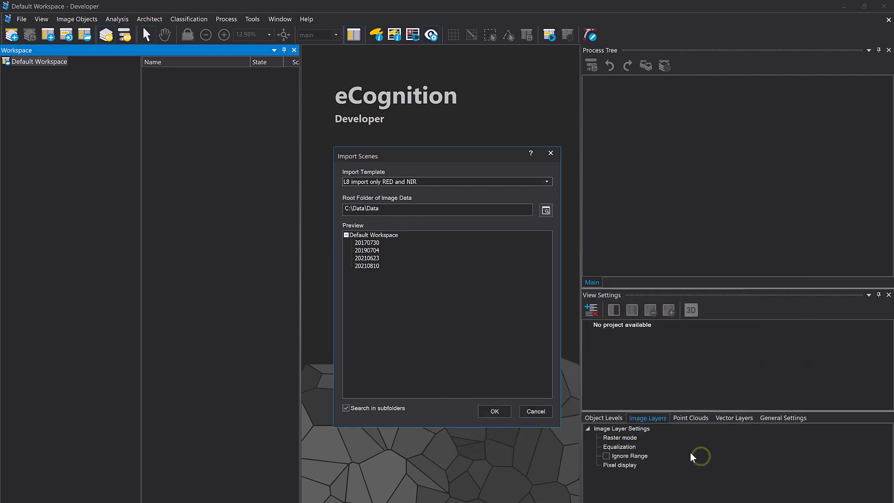
left_click(494, 411)
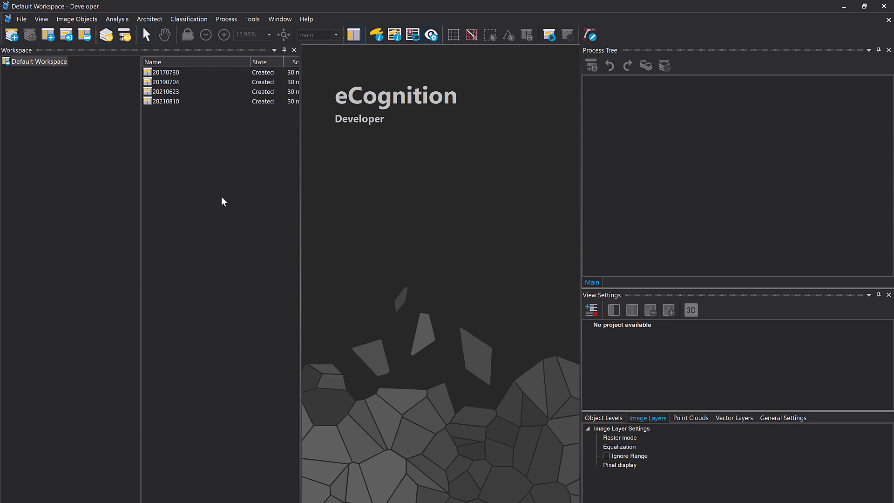
Open the 20210623 scene from the Default Workspace and narrow the Name column of the scene list
left_click(178, 93)
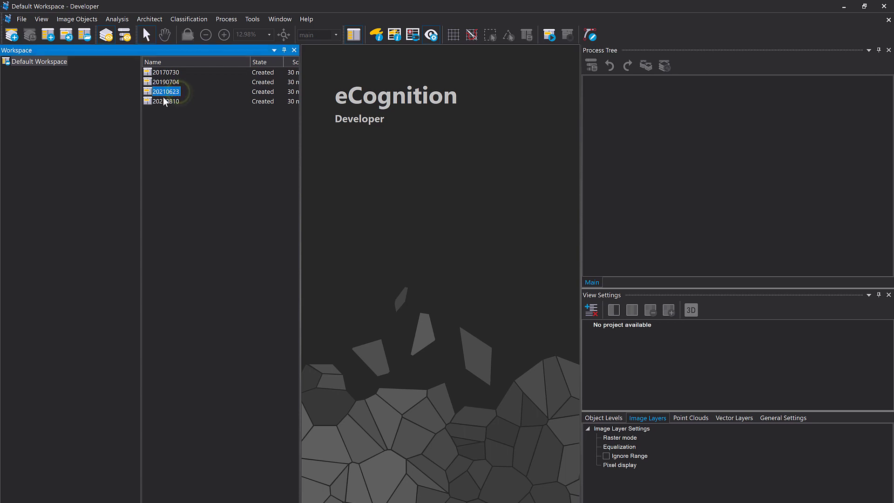
double_click(166, 91)
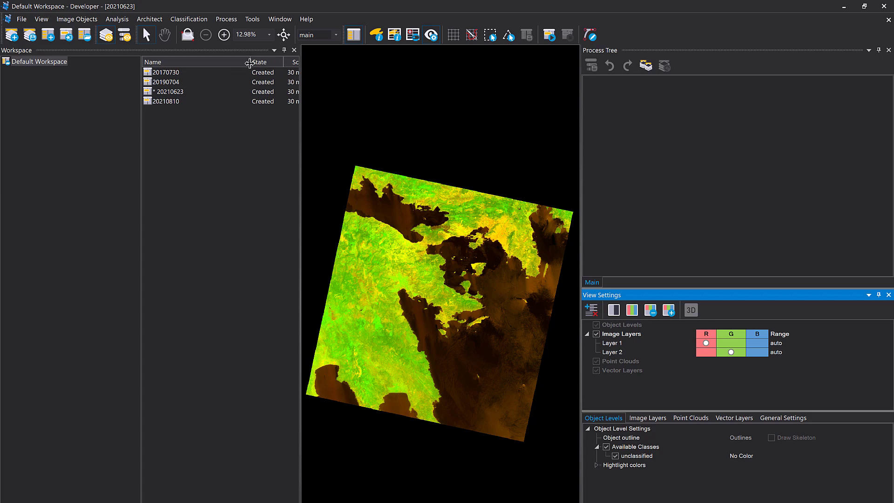
left_click_drag(249, 62, 207, 66)
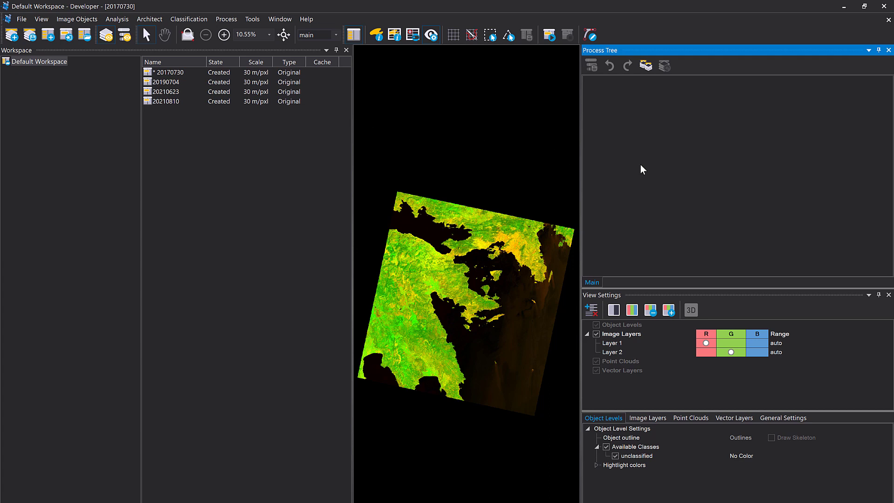
Add a parent process named "NDVI calculation & export" to the empty process tree
double_click(596, 78)
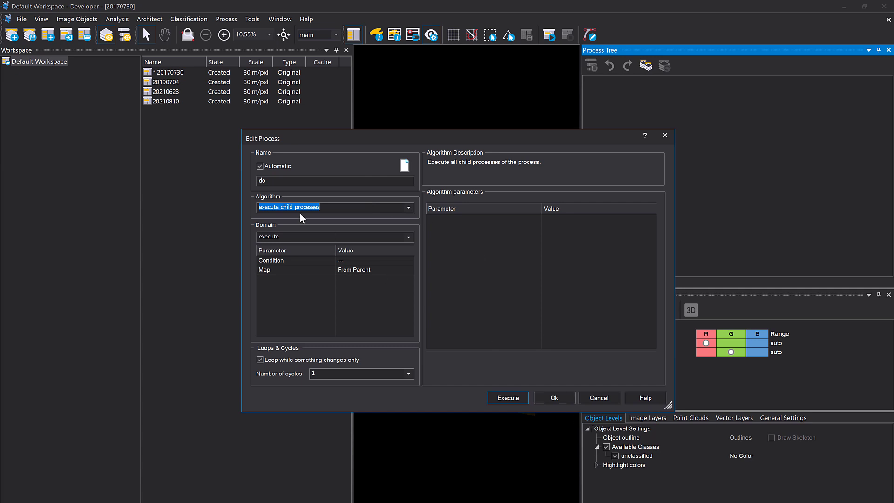
double_click(290, 183)
type("NDVI calculatio")
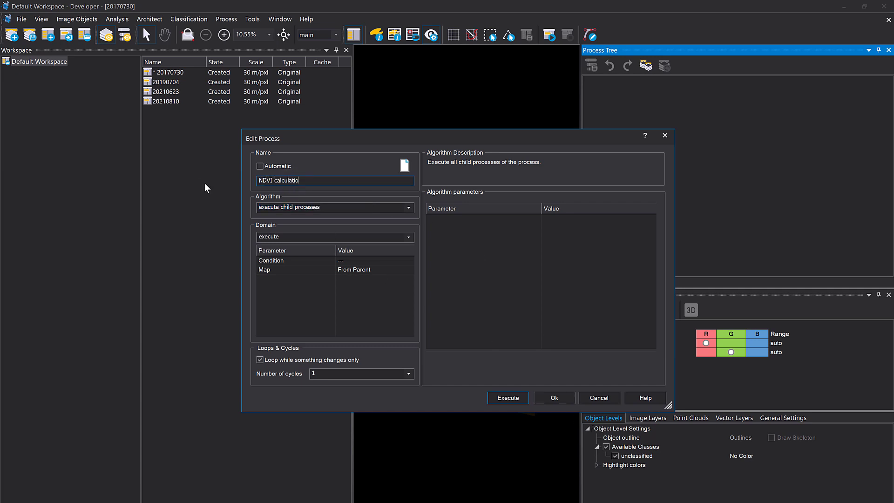
type("n & export")
left_click(554, 397)
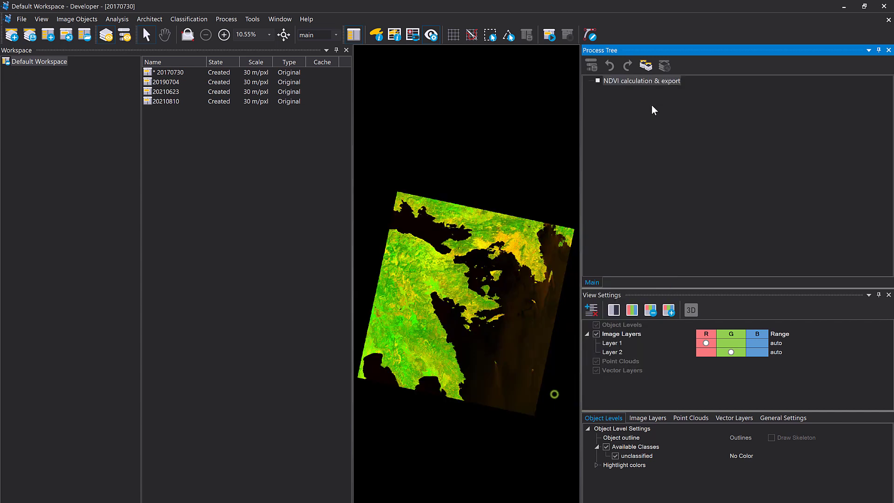
Insert a child process under "NDVI calculation & export" using the index layer calculation algorithm
right_click(636, 82)
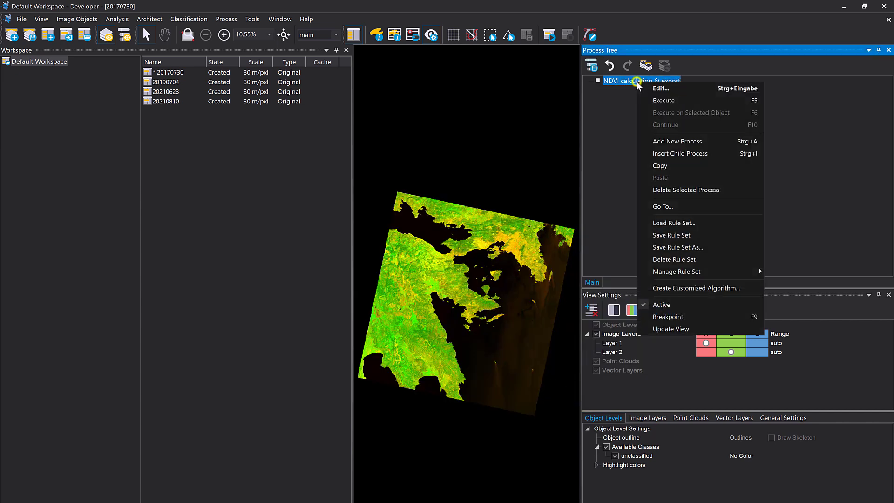
left_click(678, 153)
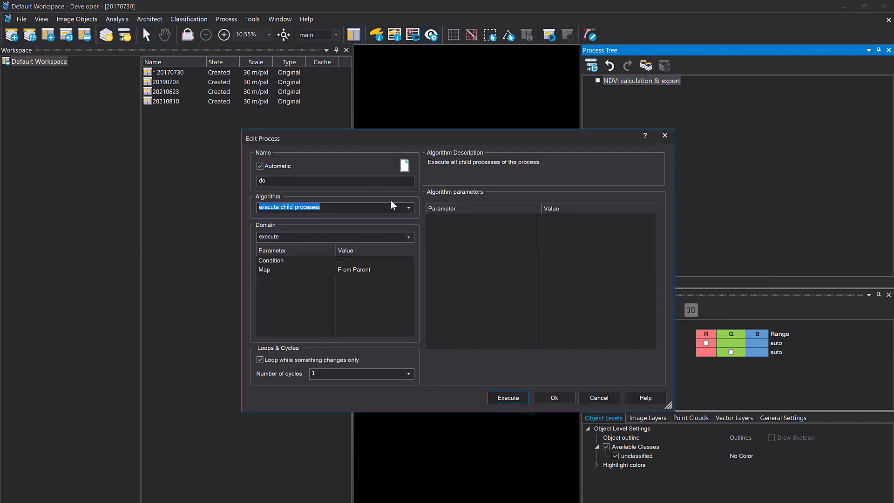
type("inde")
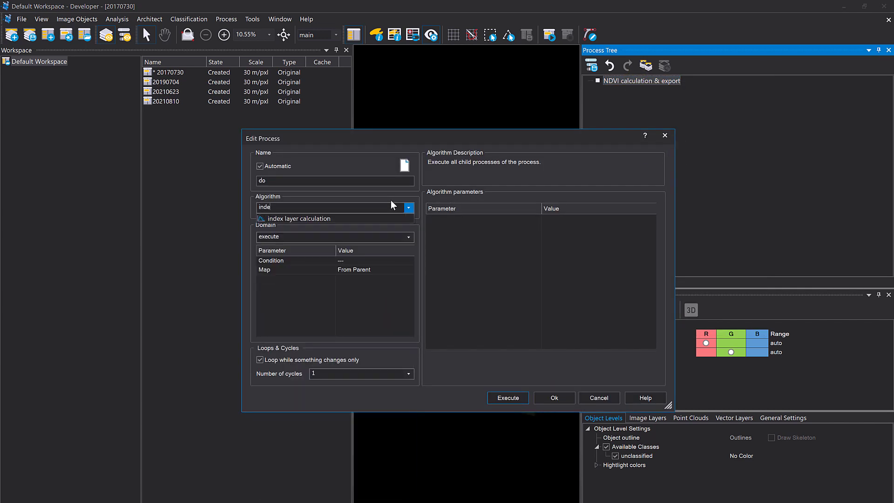
left_click(362, 219)
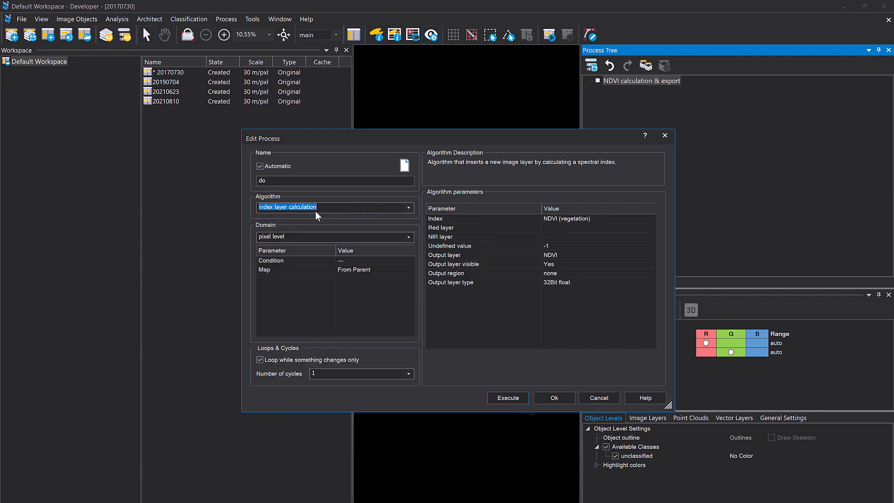
Keep NDVI (vegetation) as the index, set Layer 1 as red layer and Layer 2 as NIR layer, and execute the process
left_click(511, 219)
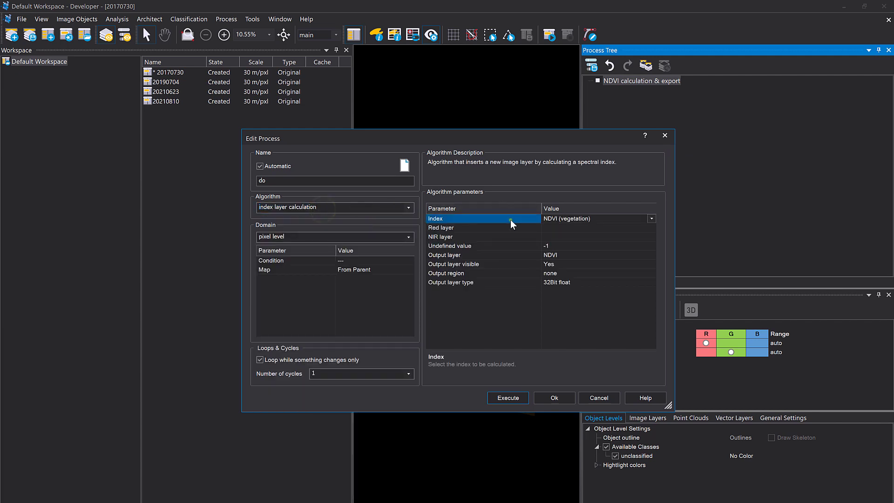
left_click(652, 219)
left_click(627, 227)
left_click(653, 227)
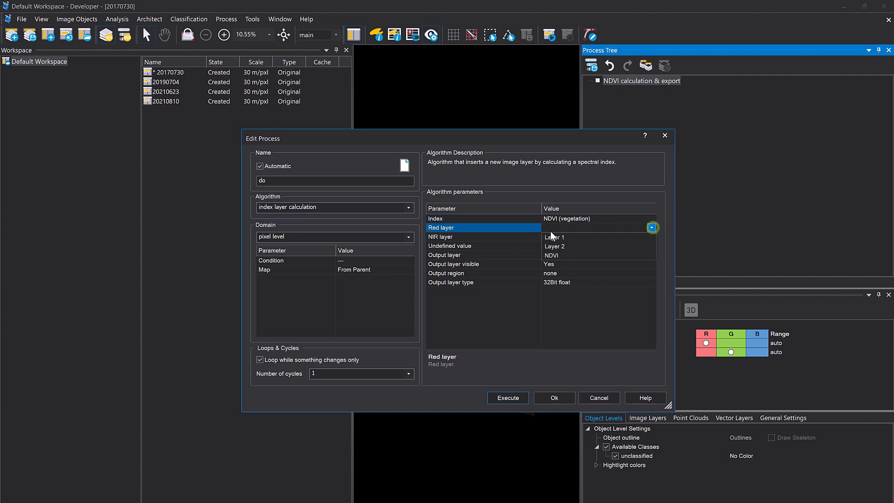
left_click(614, 238)
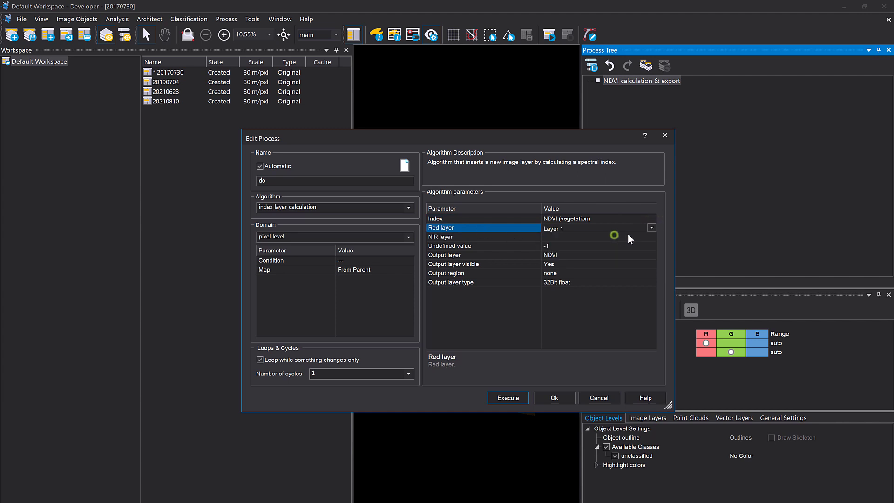
left_click(653, 237)
left_click(620, 254)
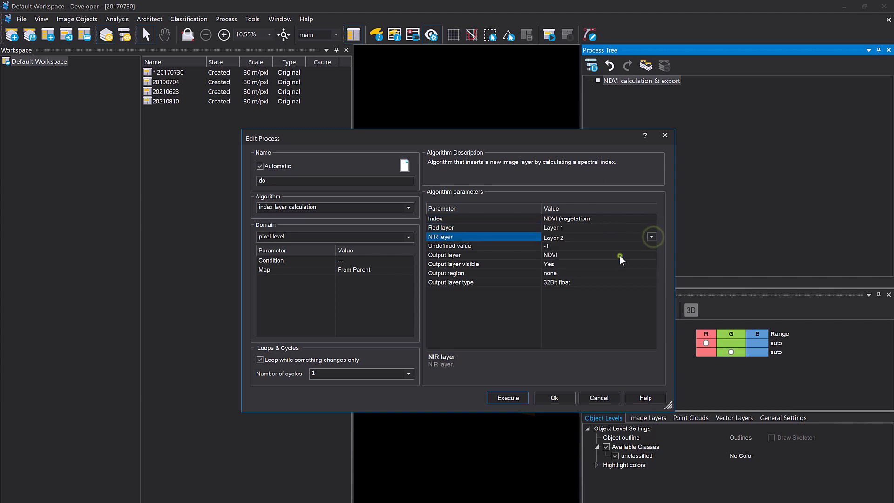
left_click(593, 334)
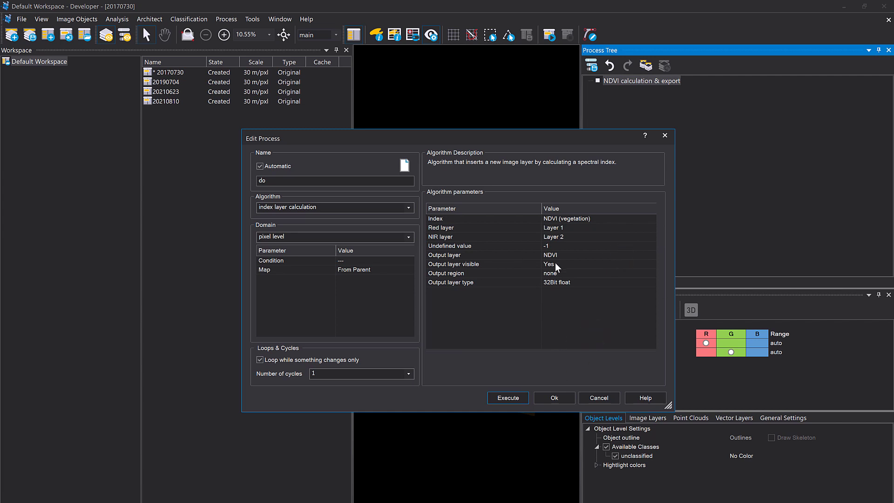
left_click(525, 395)
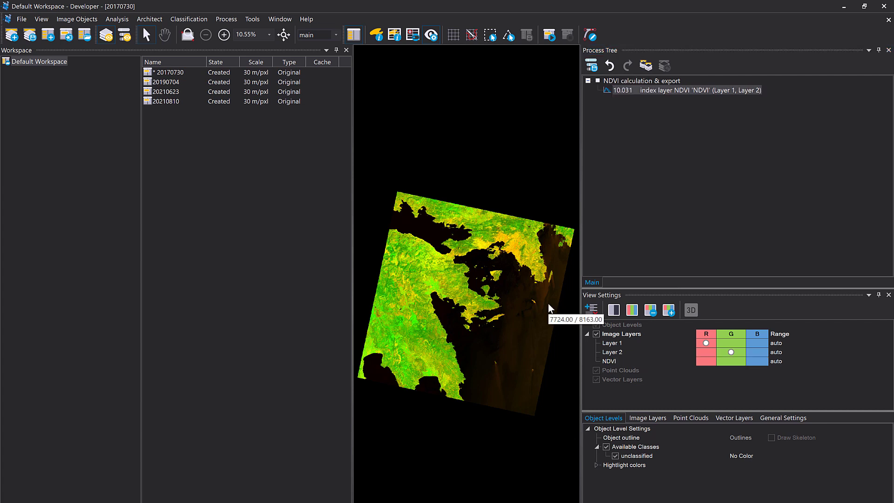
Display only the NDVI layer in single-layer view and set the image layer equalization to false color
left_click(618, 311)
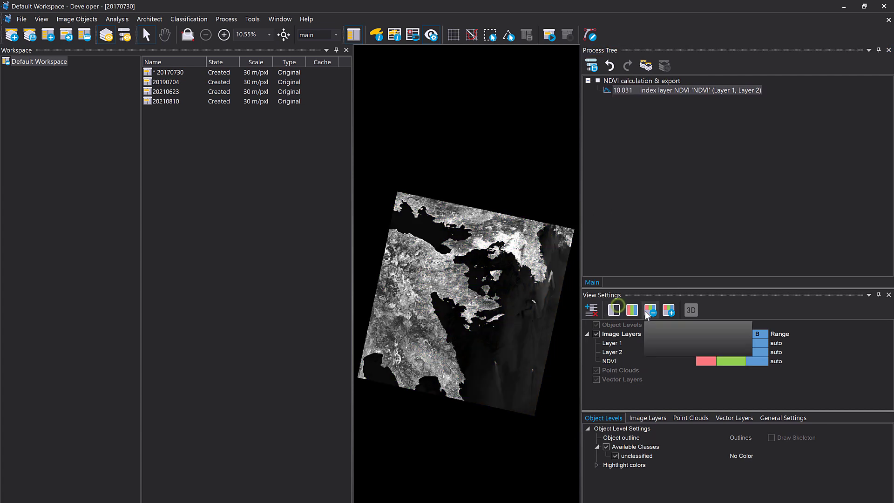
left_click(645, 311)
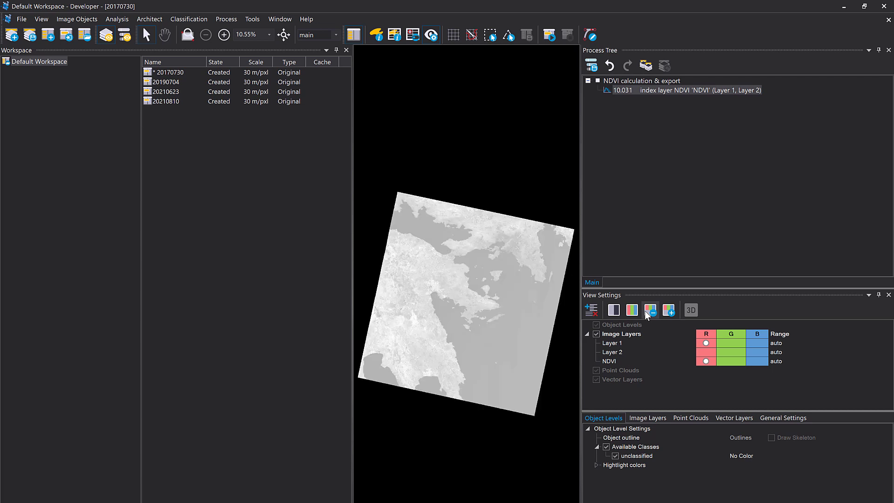
left_click(645, 419)
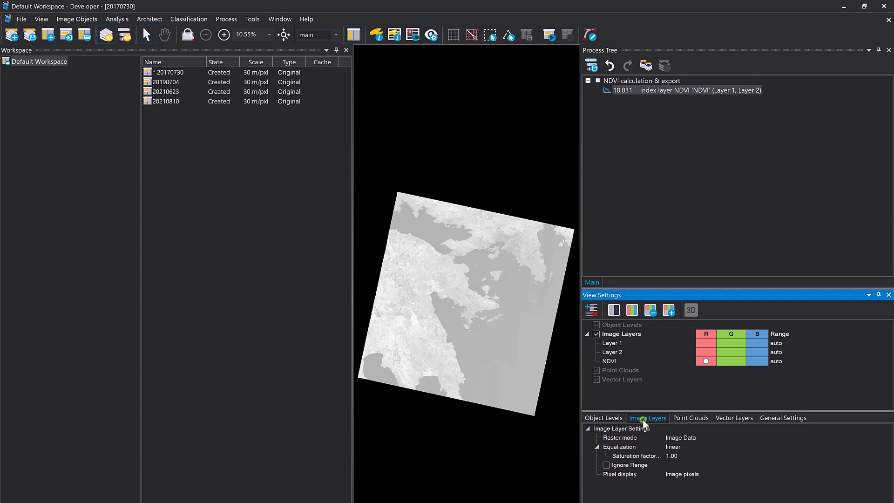
left_click(689, 444)
left_click(684, 502)
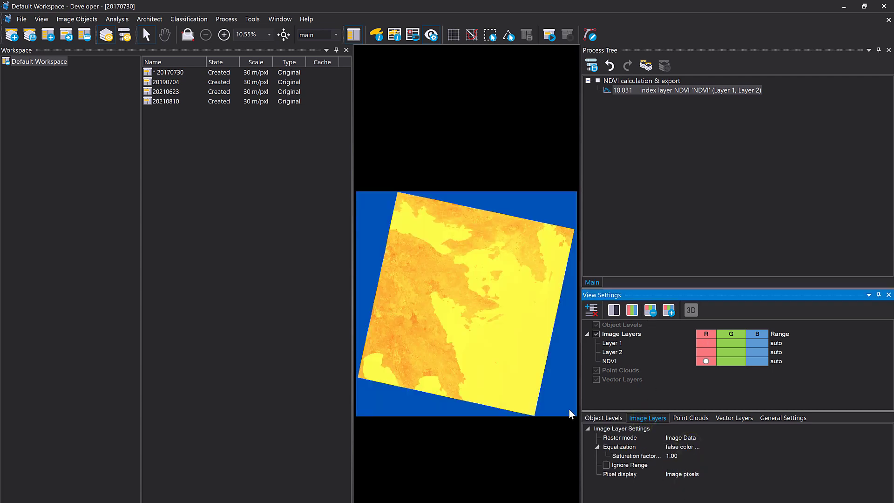
Turn off the saved default values for the NDVI layer's equalization and set its display range from 0 to 1
scroll(406, 269, "up", 6)
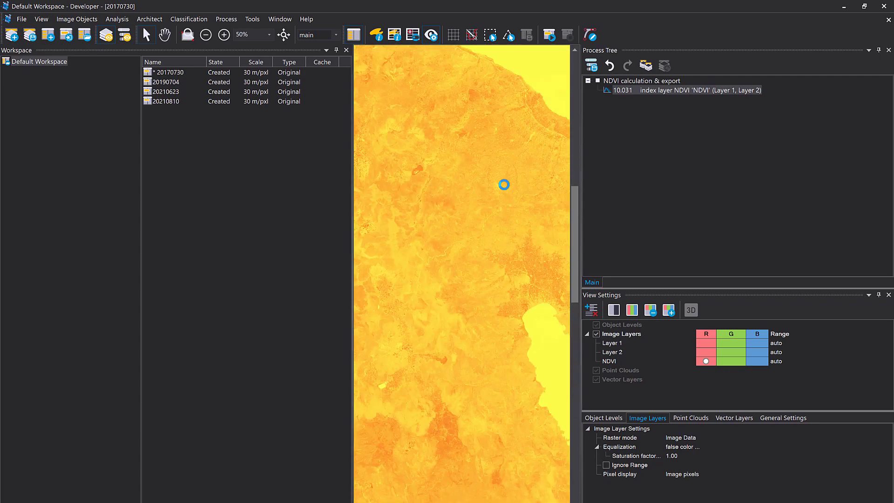
left_click_drag(515, 169, 509, 311)
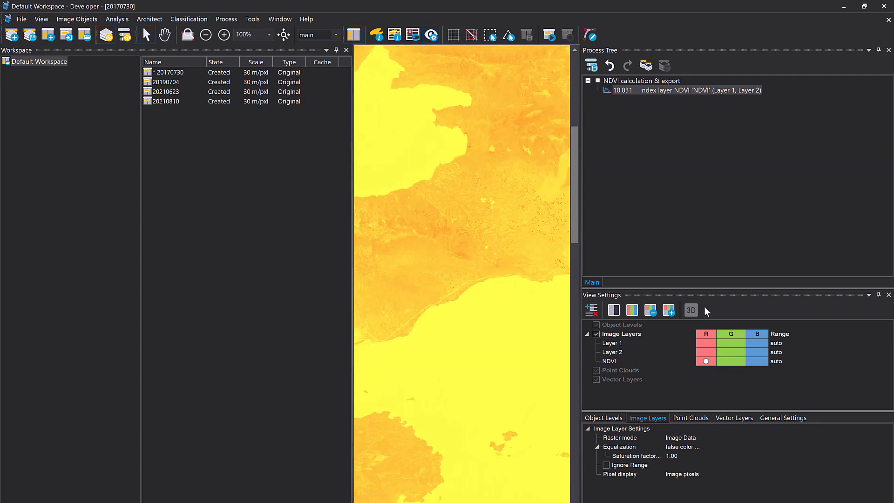
left_click(789, 365)
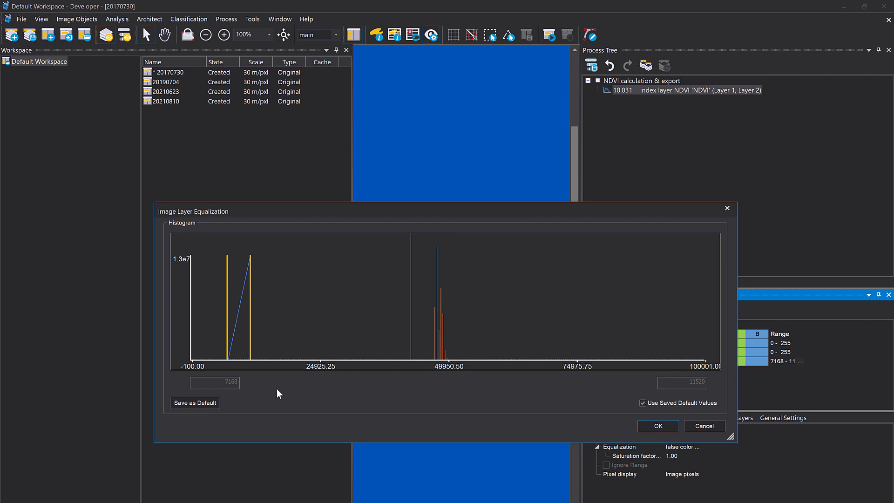
left_click(672, 406)
double_click(215, 382)
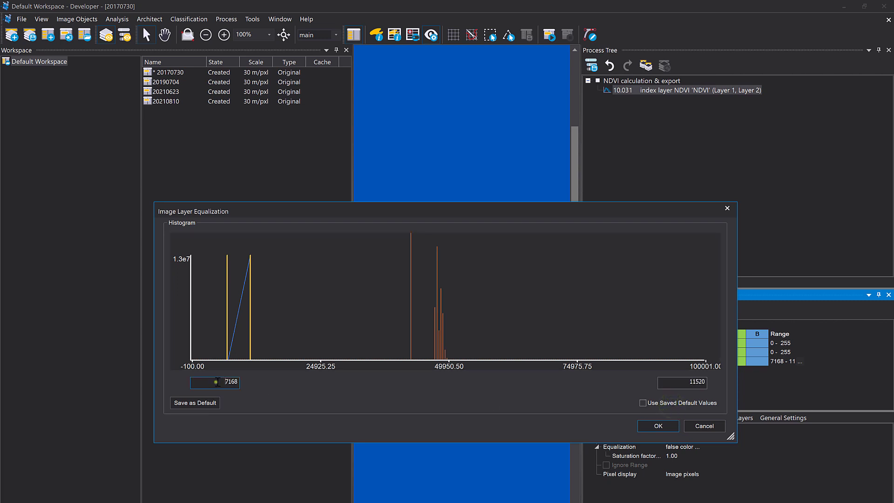
type("0")
double_click(699, 383)
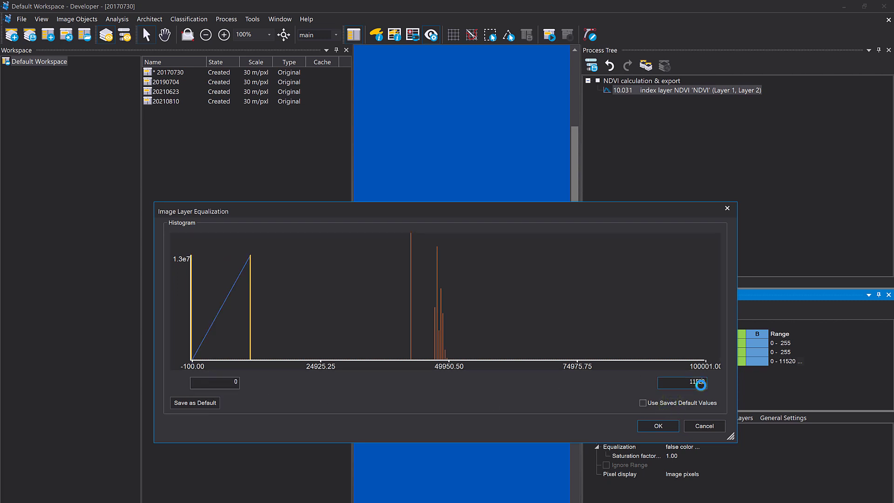
type("1")
left_click(658, 426)
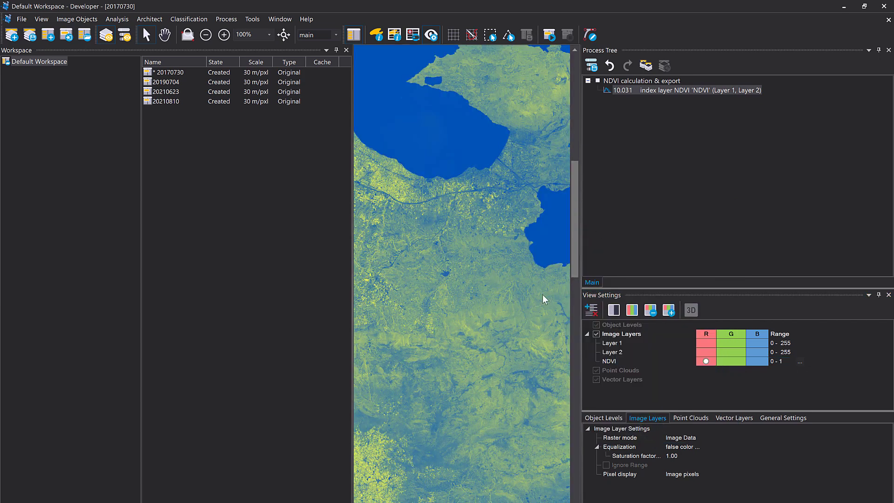
Set the upper limit of the NDVI layer's display range to 0.5
scroll(439, 301, "down", 1)
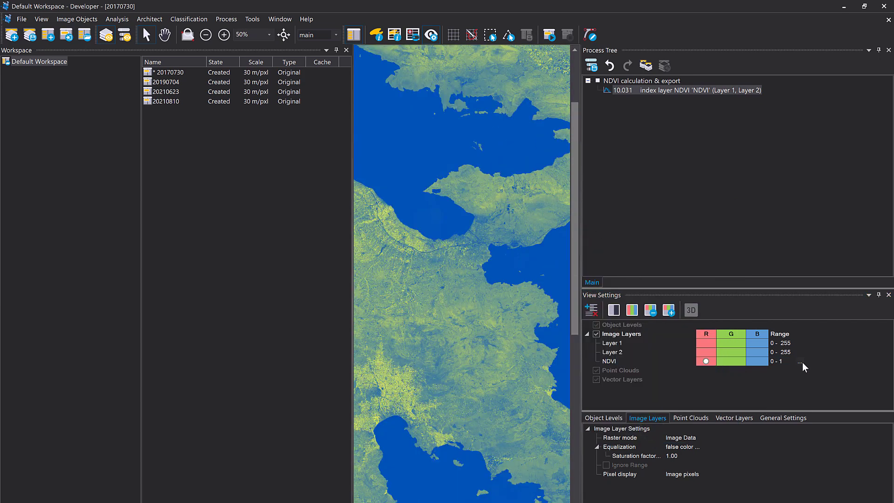
left_click(801, 362)
double_click(691, 382)
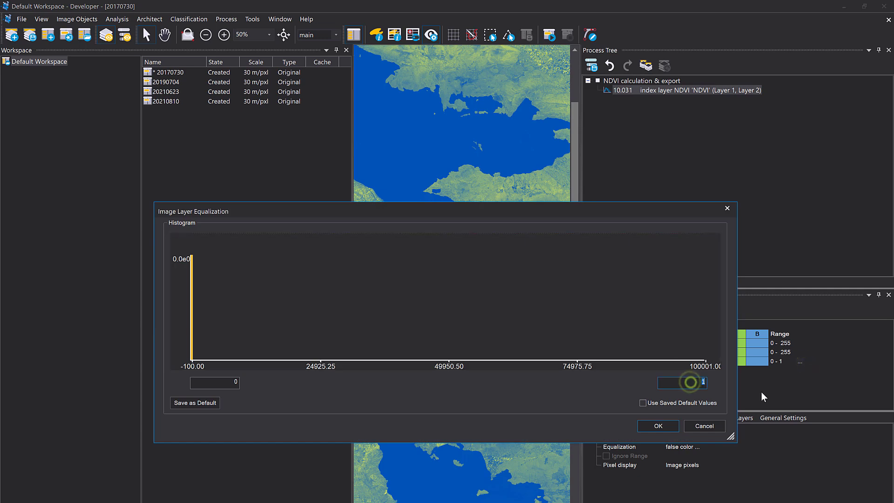
type("0.5")
left_click(674, 424)
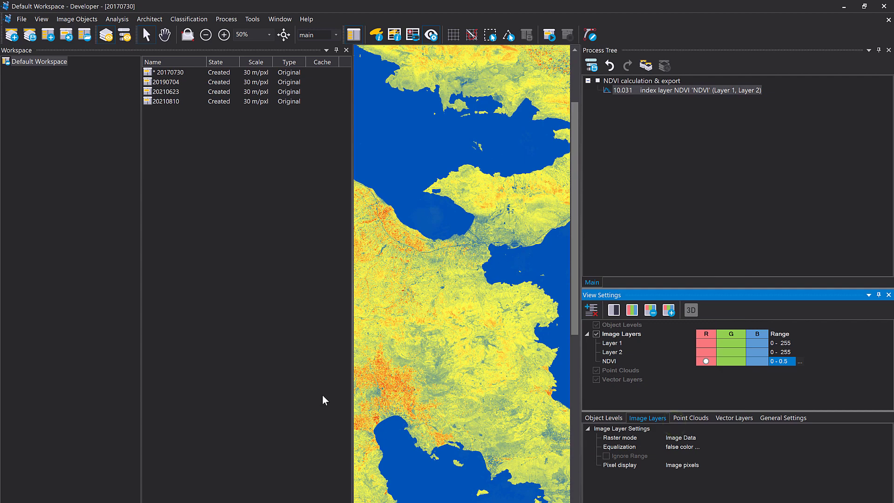
Examine the false-color NDVI image and its pixel values across the land, coast and field areas of the scene
left_click_drag(434, 430, 507, 344)
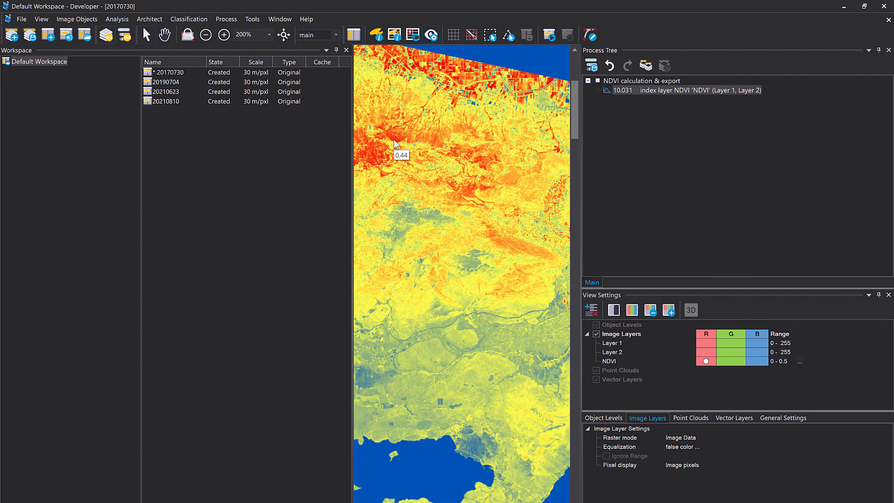
scroll(419, 117, "up", 1)
scroll(419, 117, "down", 1)
left_click_drag(465, 217, 563, 120)
scroll(434, 351, "down", 3)
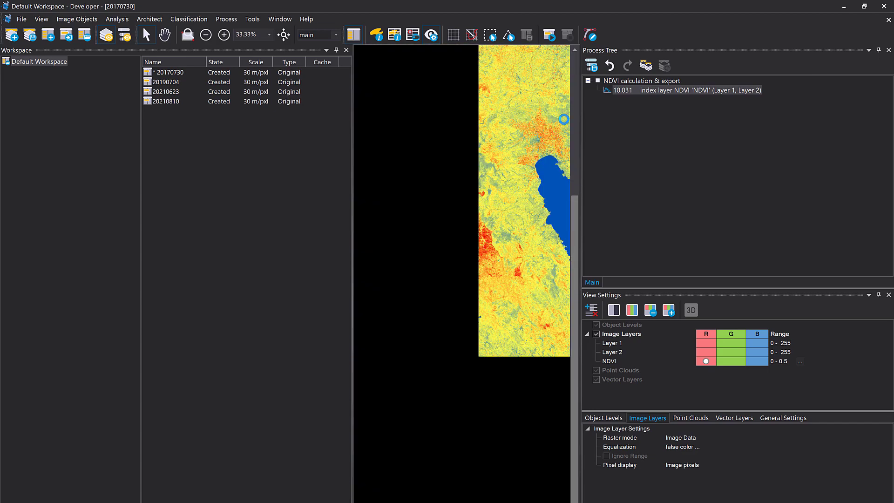
scroll(488, 250, "up", 1)
scroll(496, 238, "up", 1)
scroll(506, 227, "down", 1)
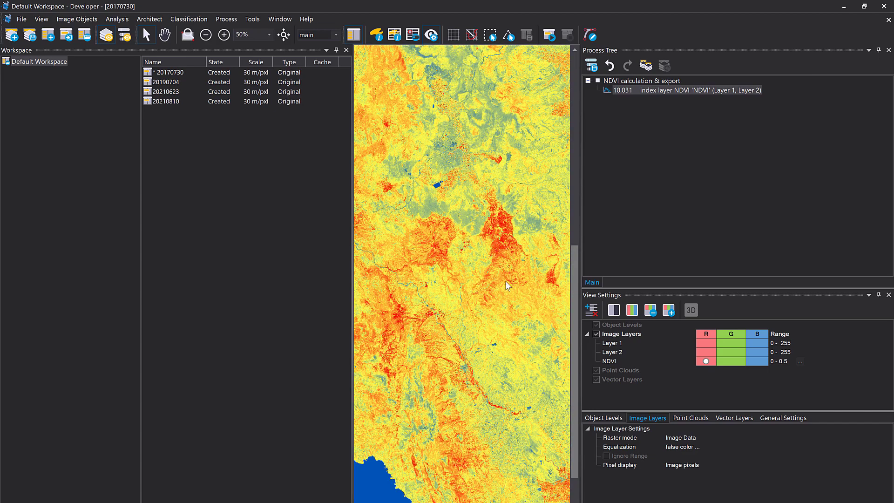
left_click_drag(504, 281, 566, 262)
left_click_drag(464, 293, 381, 143)
left_click_drag(557, 332, 359, 391)
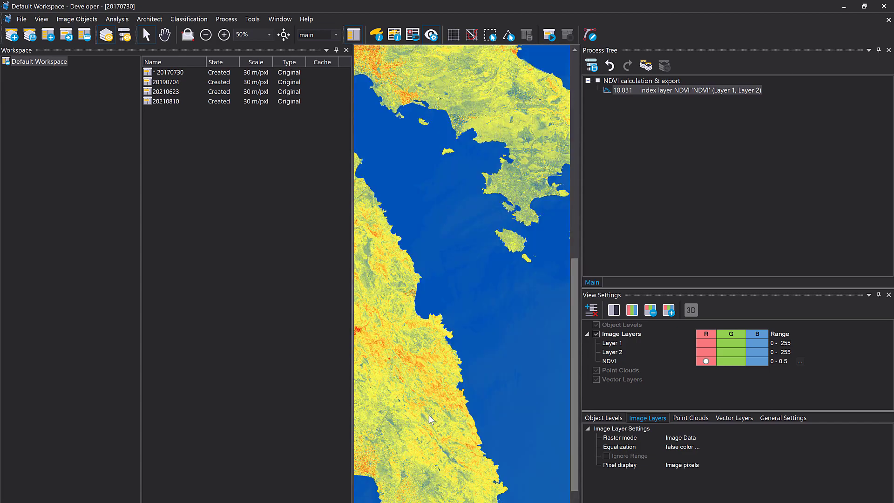
left_click_drag(454, 410, 643, 339)
scroll(547, 387, "up", 3)
scroll(548, 391, "up", 2)
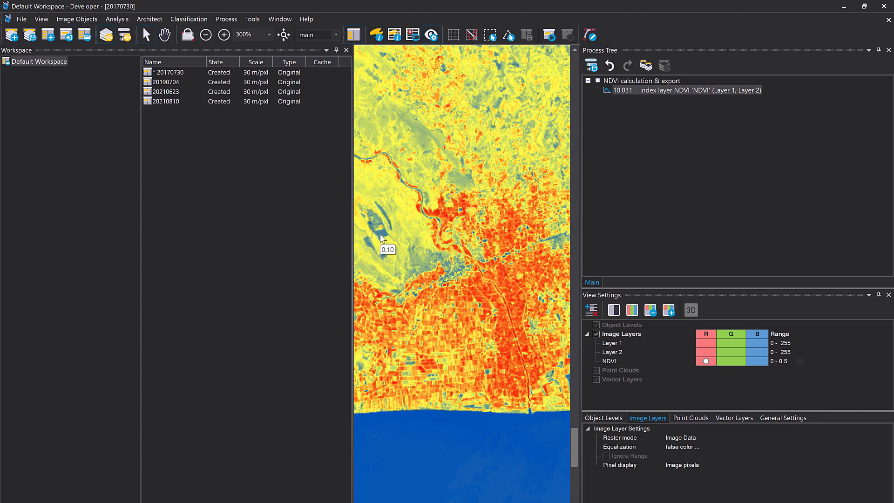
scroll(387, 242, "up", 5)
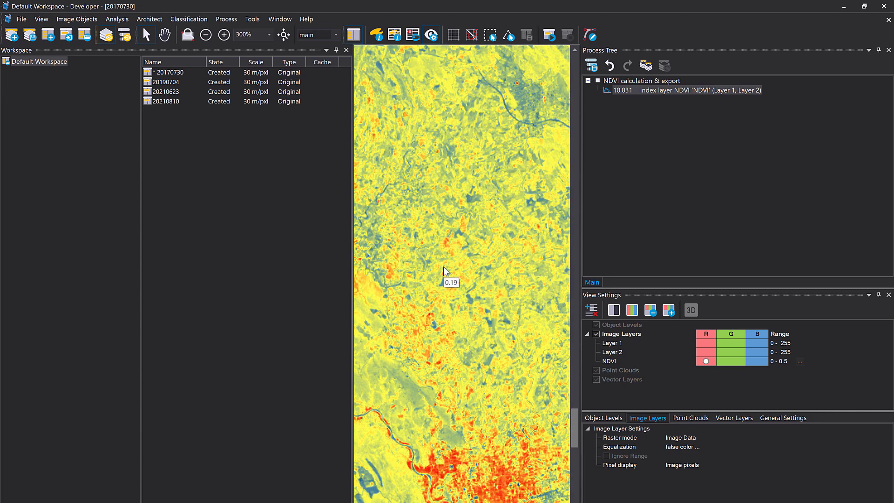
Append an export image process after the NDVI index layer process and choose NDVI as the image layer to export
left_click(683, 152)
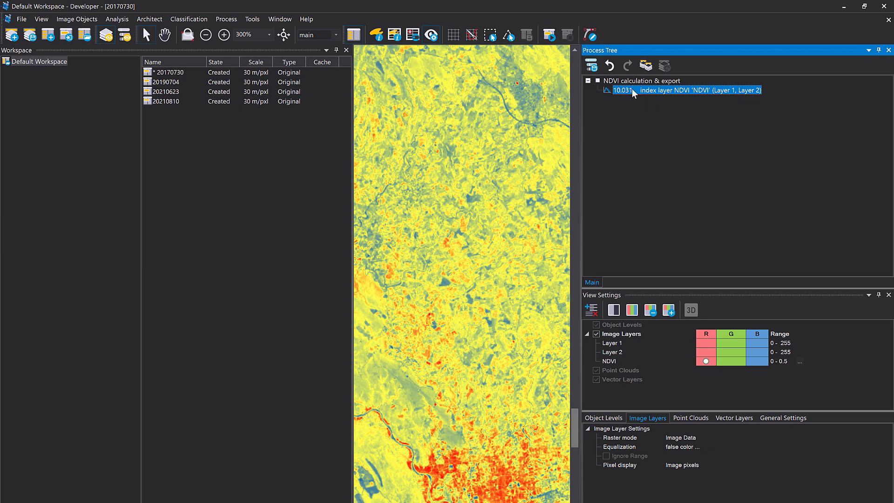
key("ctrl+Return")
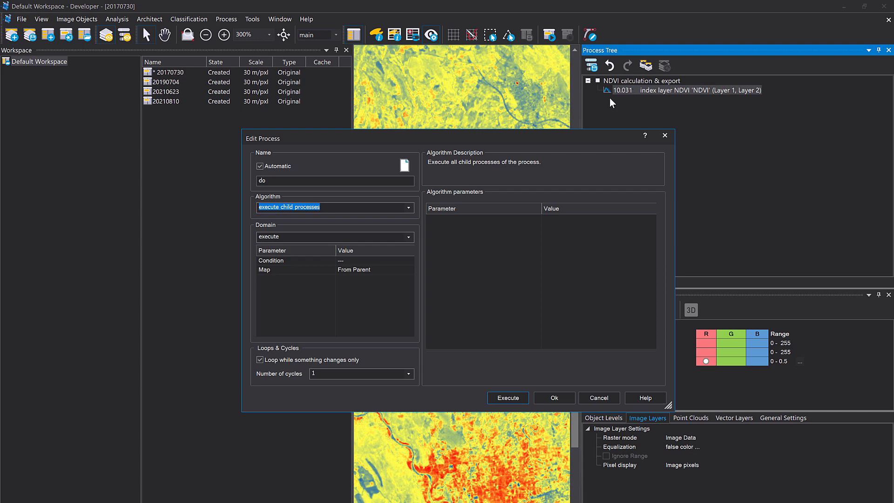
type("export")
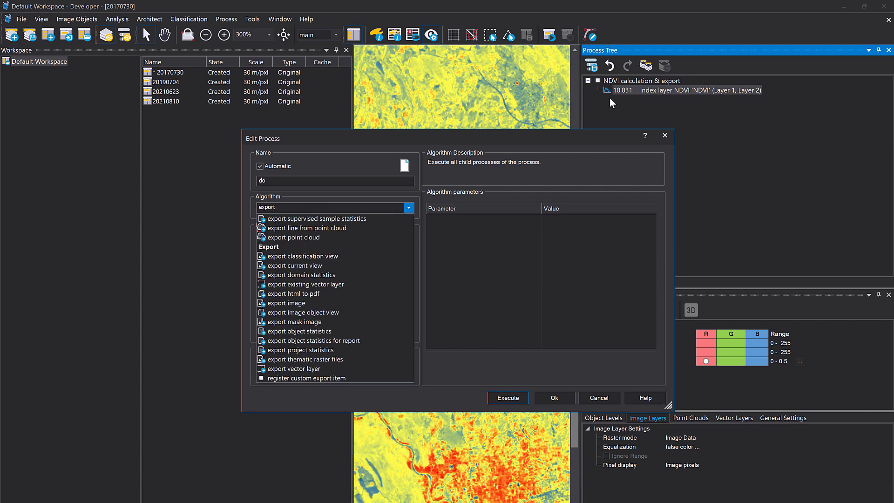
left_click(328, 302)
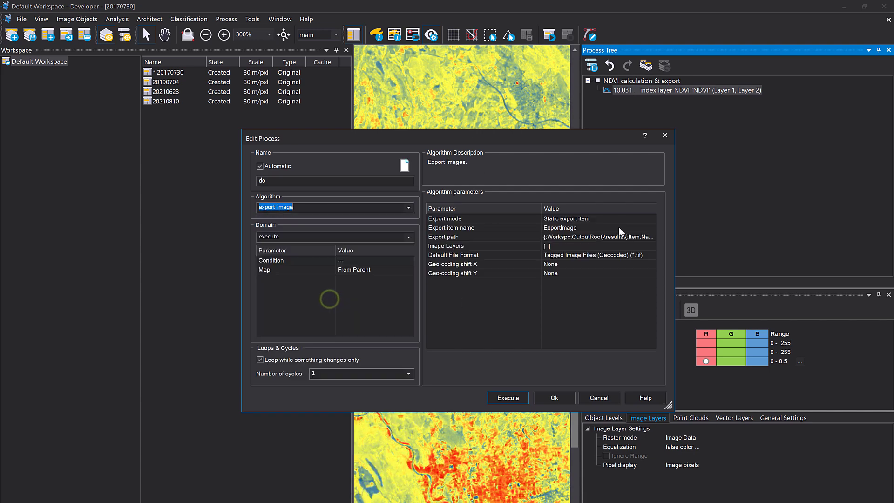
left_click(647, 245)
left_click(649, 245)
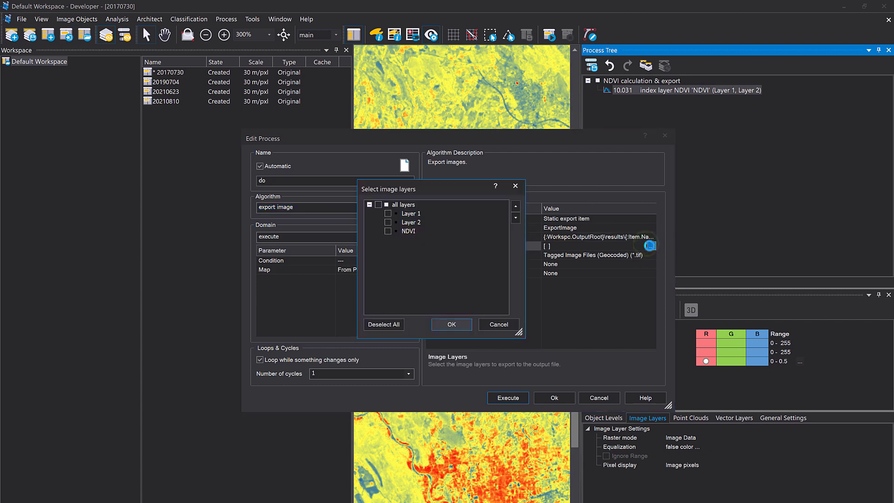
left_click(407, 231)
left_click(448, 319)
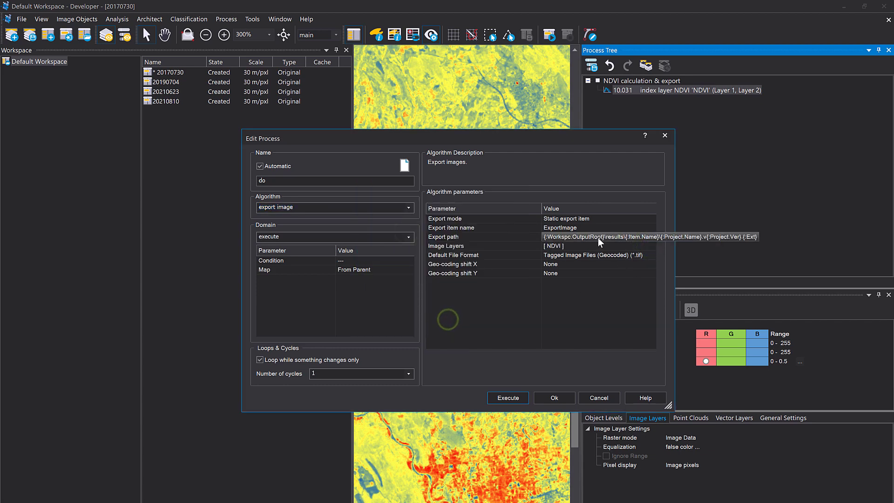
Replace the project version part of the export path with _NDVI, so the file name becomes {:Project.Name}_NDVI.{:Ext}
left_click(564, 238)
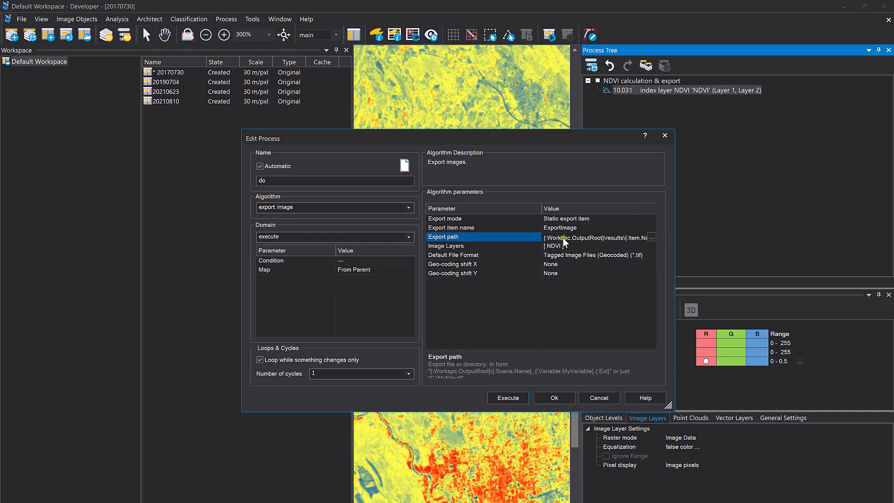
left_click(561, 238)
left_click(631, 238)
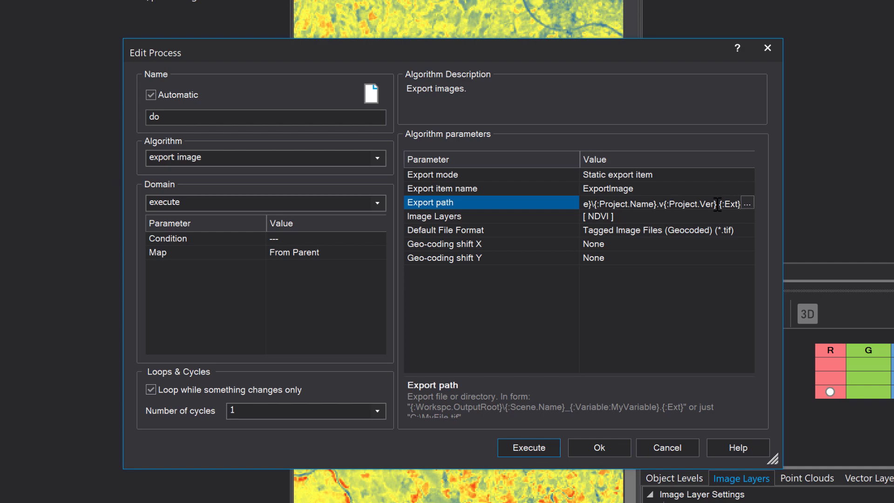
left_click_drag(718, 204, 660, 207)
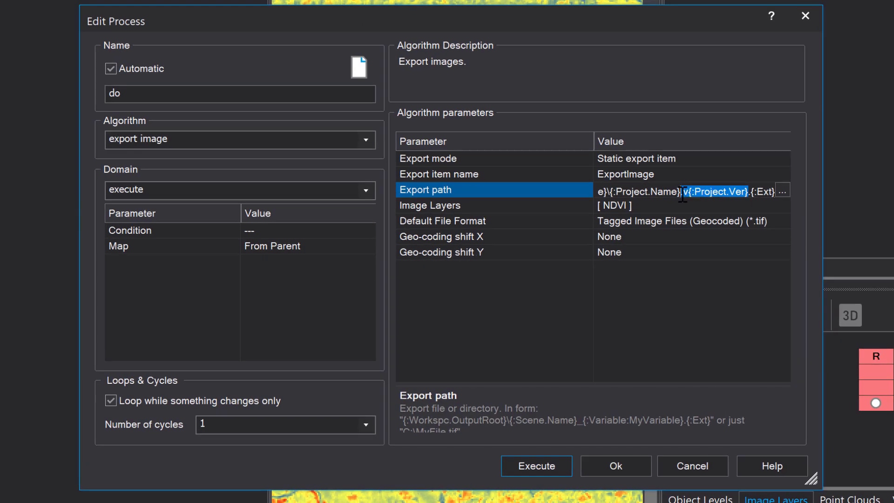
key("BackSpace")
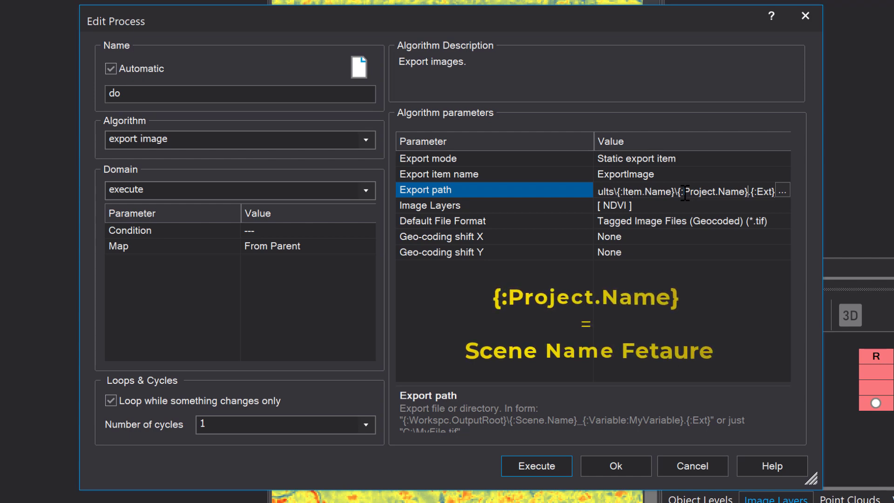
type("_")
type("NDVI")
key("BackSpace")
key("BackSpace")
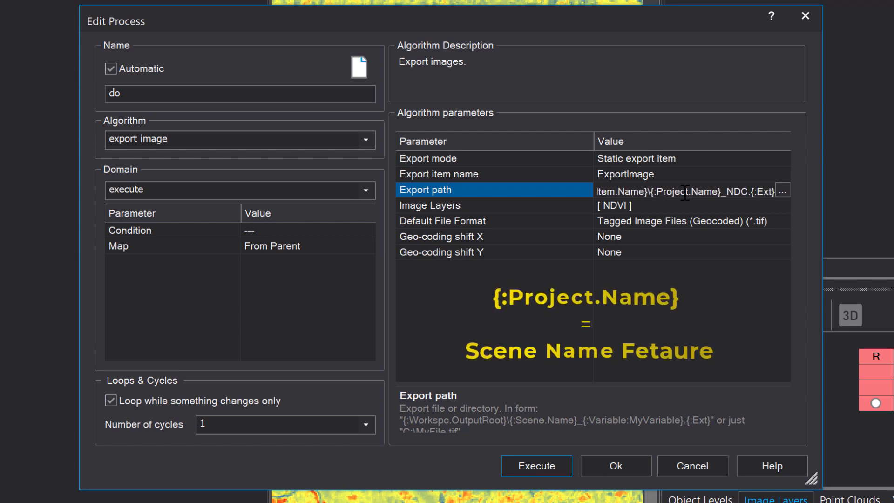
type("VI")
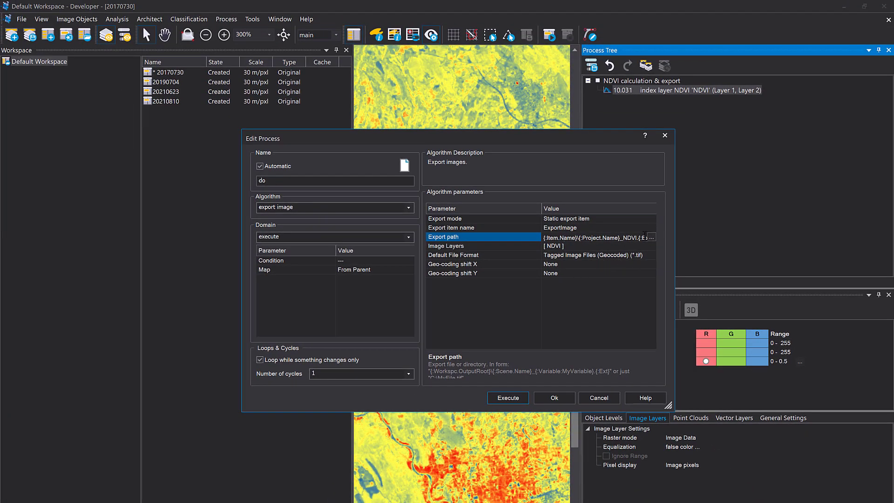
Review the full export path and the export item name, and add the export image process to the rule set
left_click(571, 240)
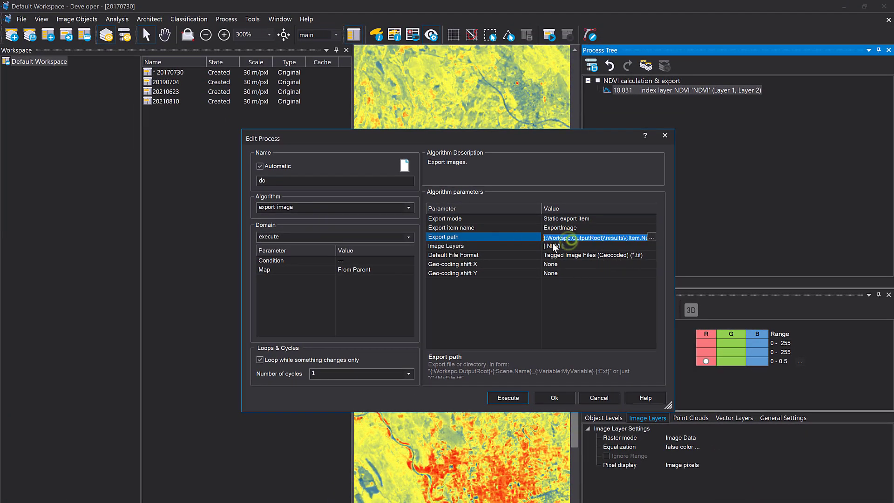
left_click_drag(604, 238, 651, 239)
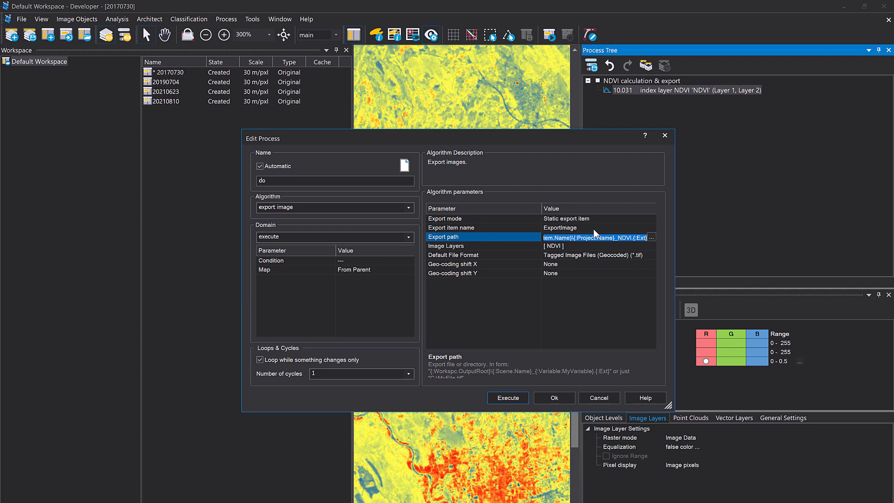
left_click(488, 228)
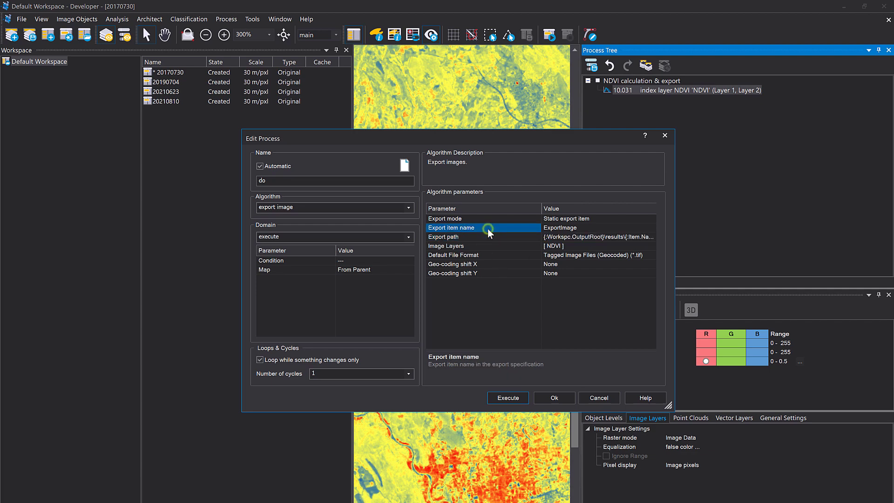
left_click(566, 227)
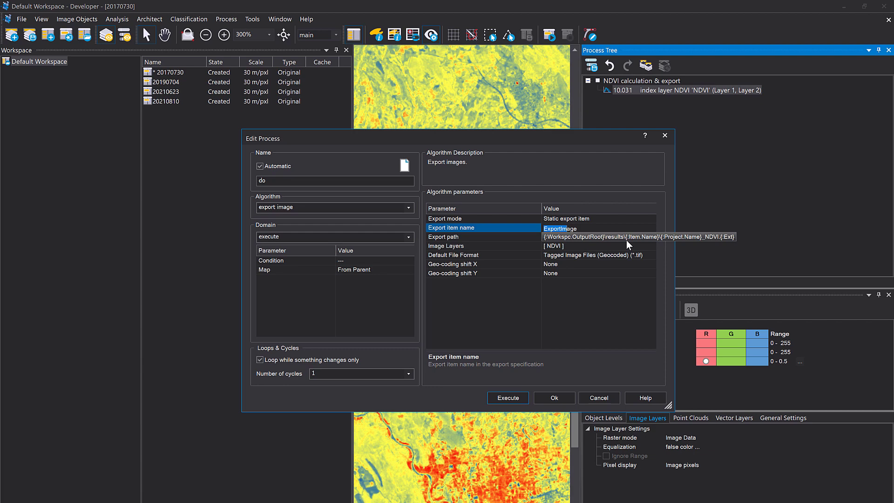
left_click(577, 301)
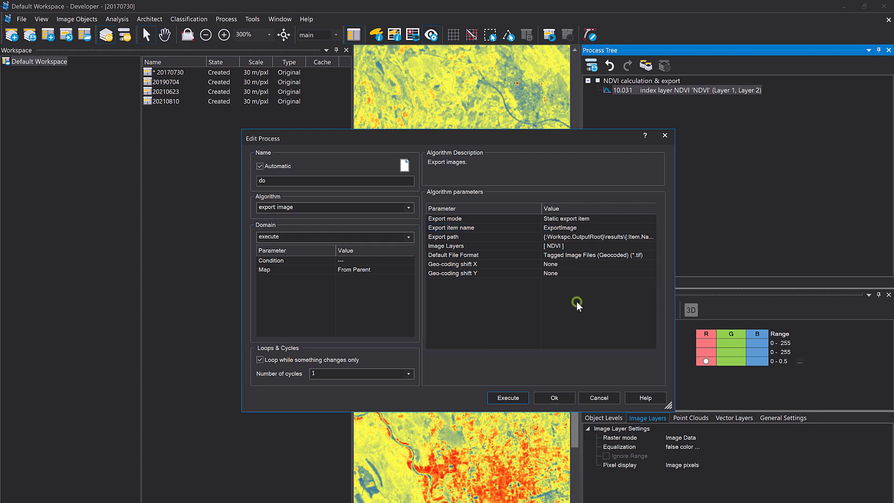
left_click(565, 397)
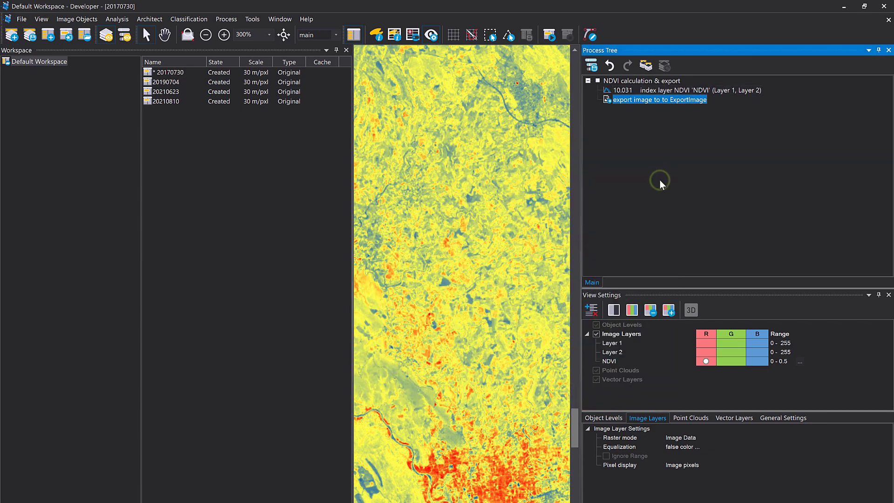
Execute the export image process and open the 20170730 scene's data folder to check its output
key("F5")
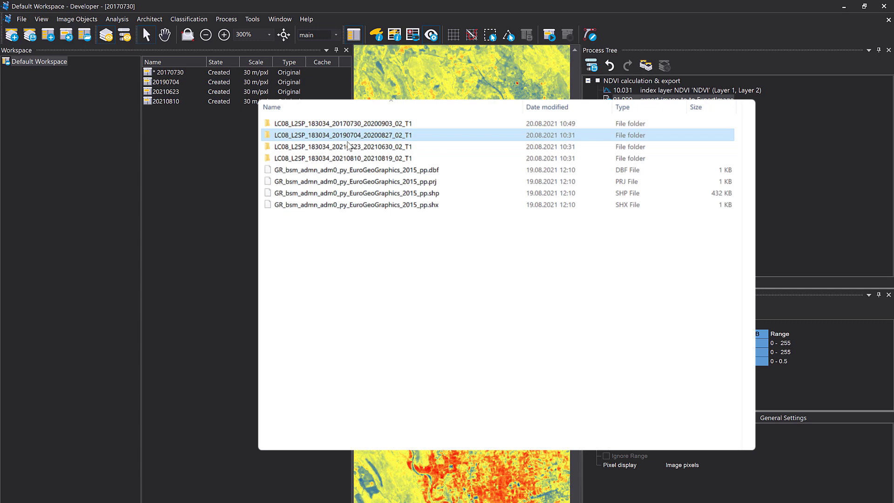
left_click(340, 124)
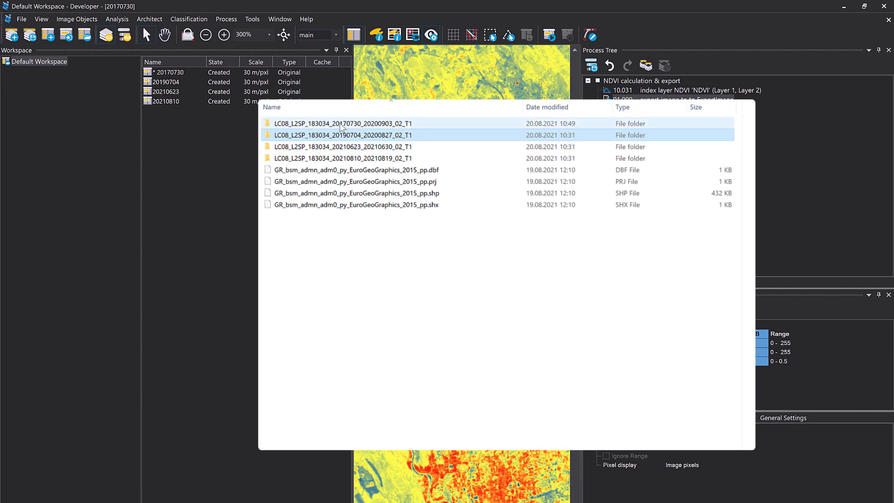
double_click(340, 124)
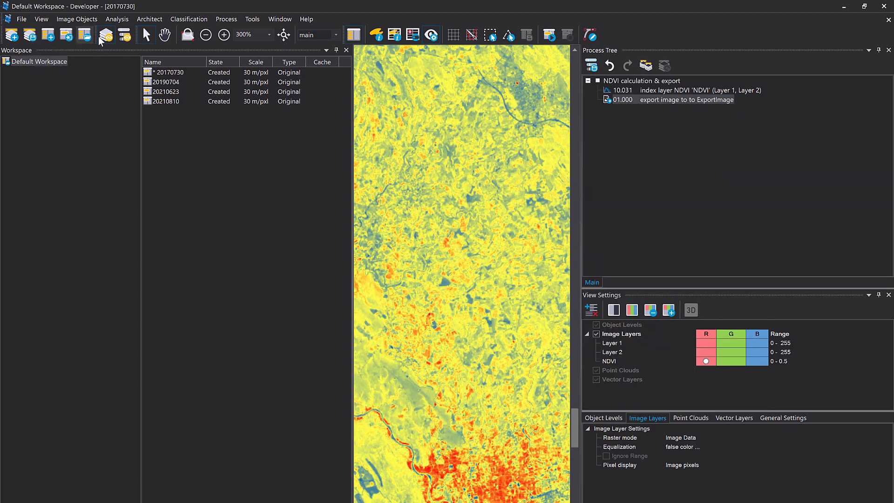
Save the workspace in the parent folder C:\Data\Data under the name New Workspace NDVI Change detection
left_click(22, 20)
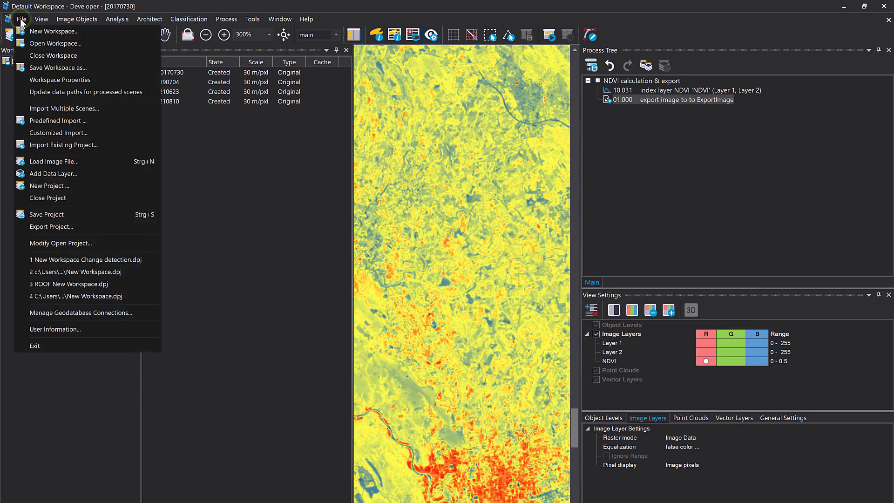
left_click(82, 71)
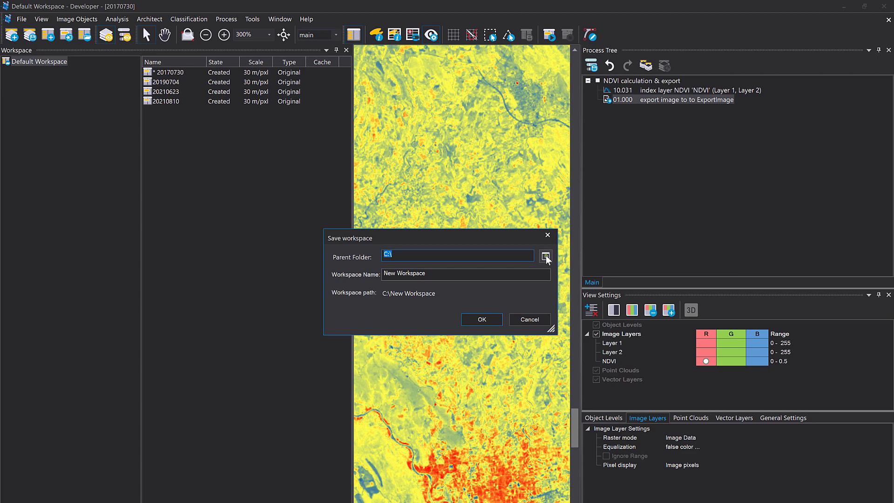
left_click(546, 257)
left_click(295, 253)
double_click(295, 254)
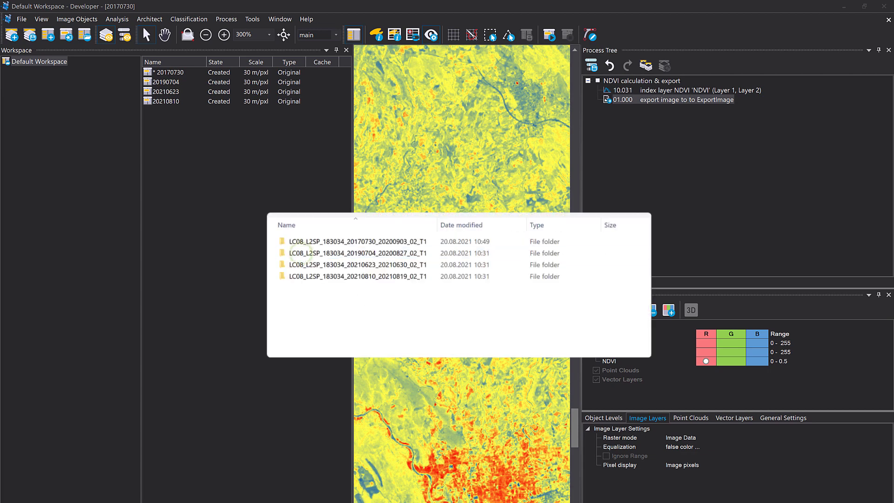
left_click(651, 459)
left_click(436, 276)
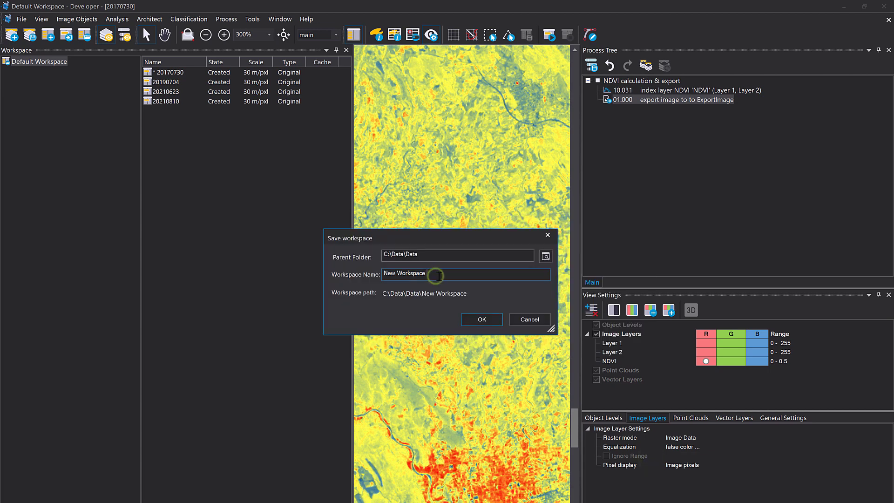
type("NDVI Change detection")
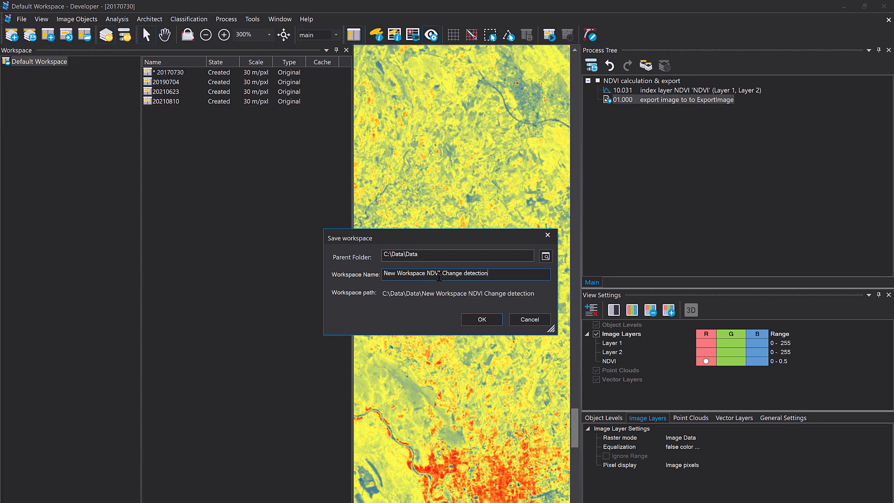
left_click(490, 320)
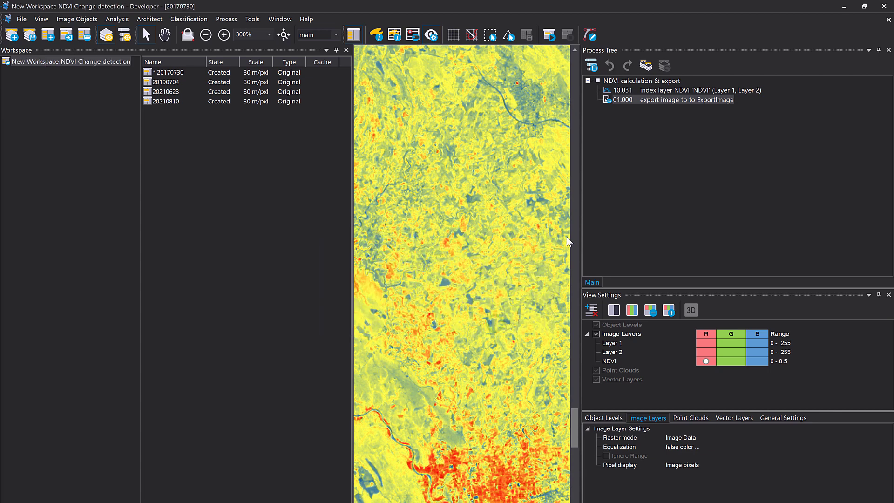
Execute the export image process again within the saved workspace
left_click(609, 82)
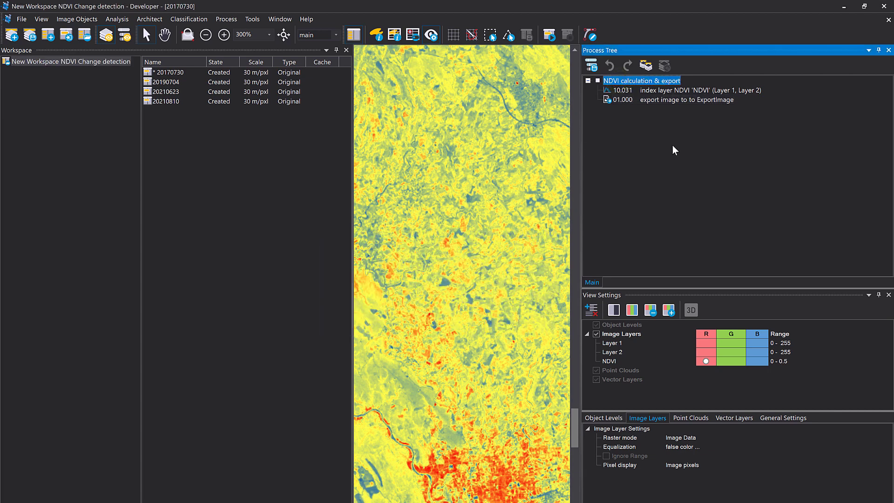
left_click(650, 99)
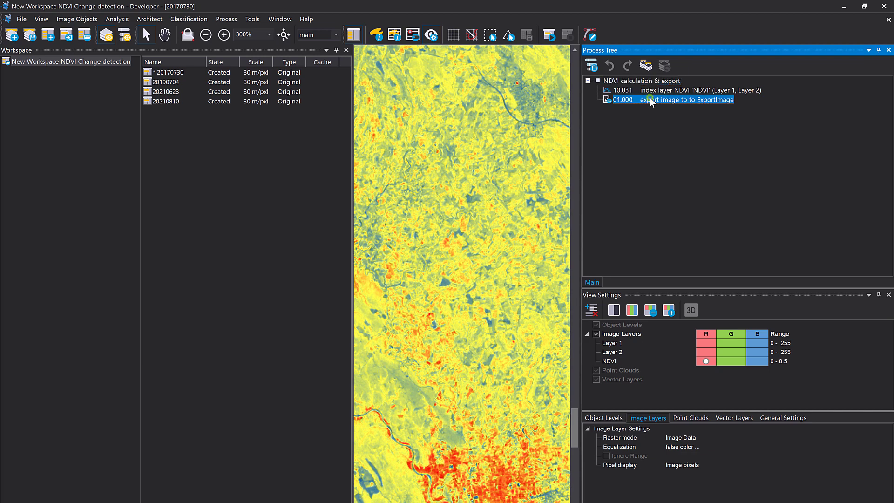
key("F5")
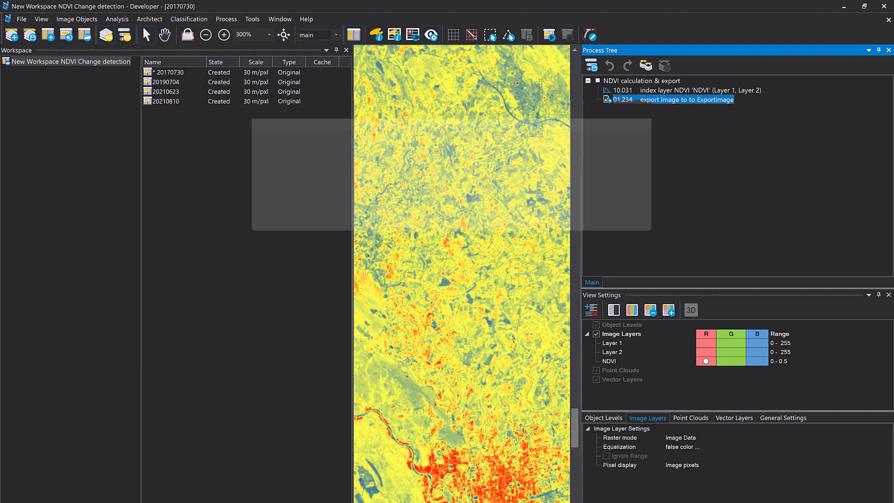
Examine the saved workspace's folder, including the exported NDVI files in the ExportImage subfolder of results
left_click(322, 172)
double_click(323, 172)
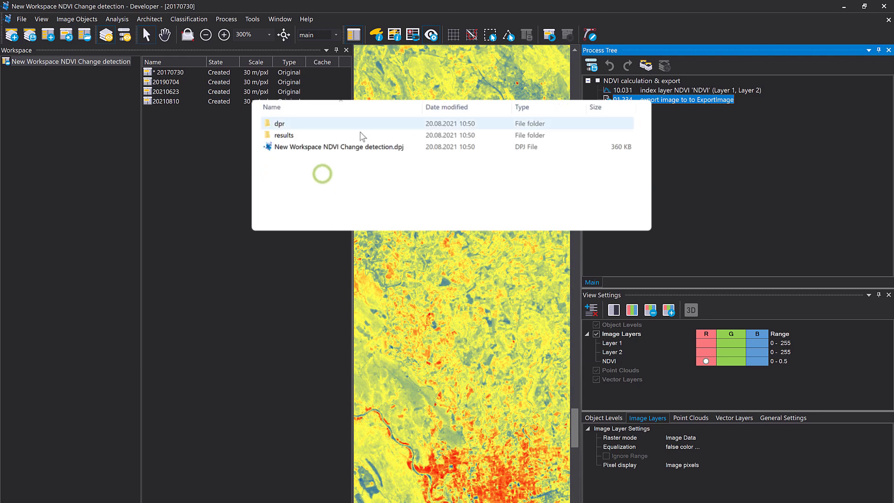
double_click(323, 135)
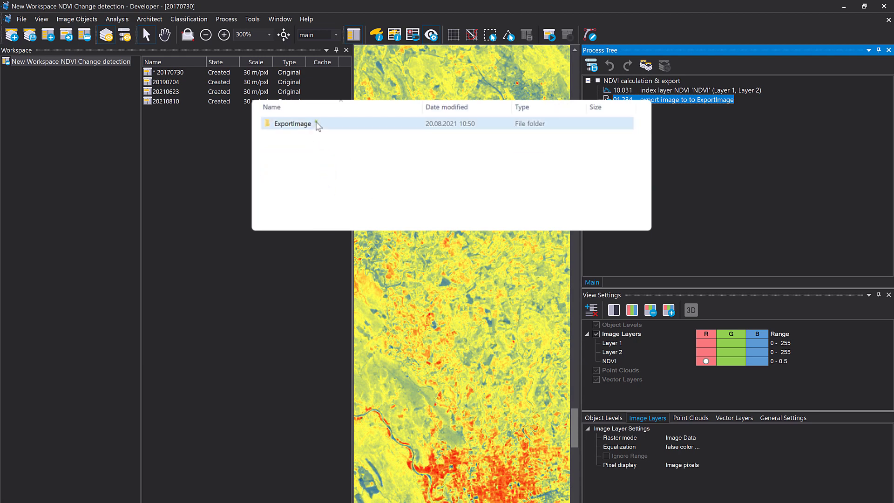
double_click(316, 123)
left_click(330, 137)
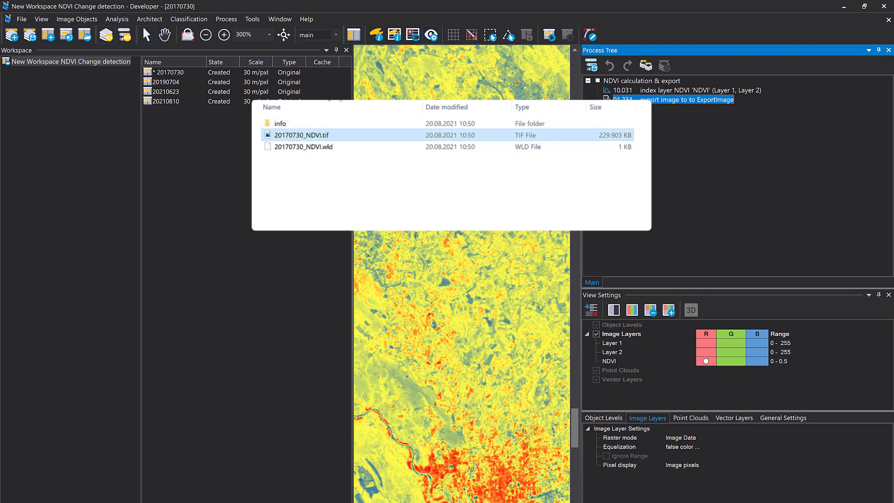
left_click(308, 95)
left_click(299, 172)
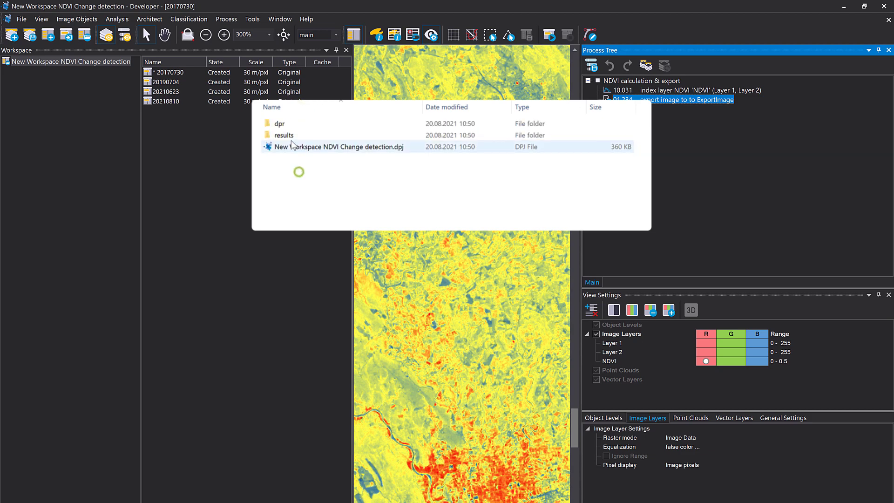
left_click(292, 138)
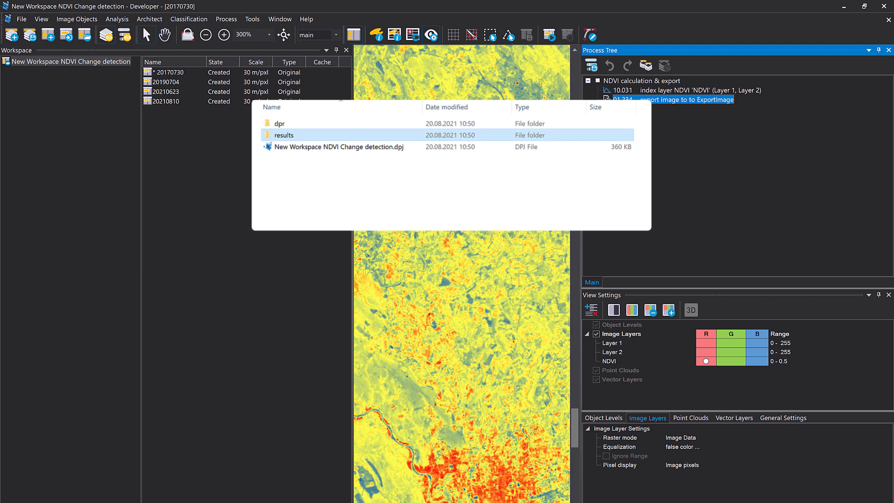
Delete the results folder from the New Workspace NDVI Change detection folder and return to the process tree
key("Delete")
left_click(643, 144)
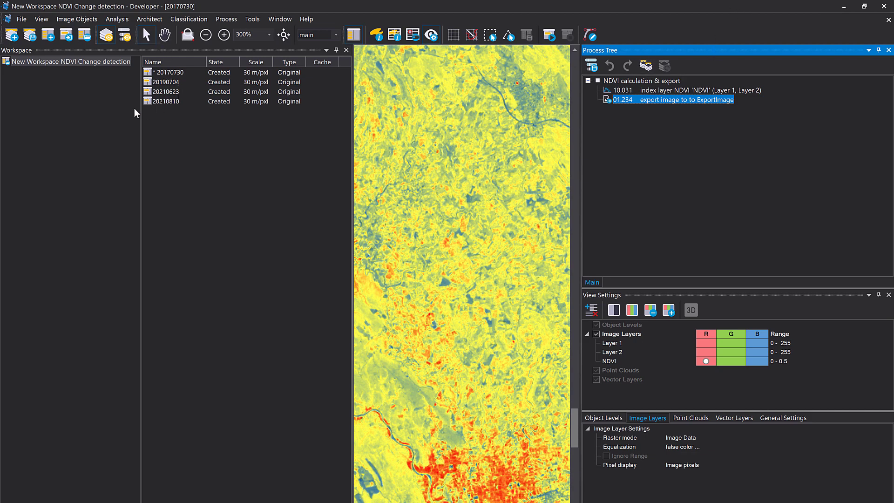
Save the rule set in C:\Data\Data under the name NDVI calculation and export
right_click(643, 140)
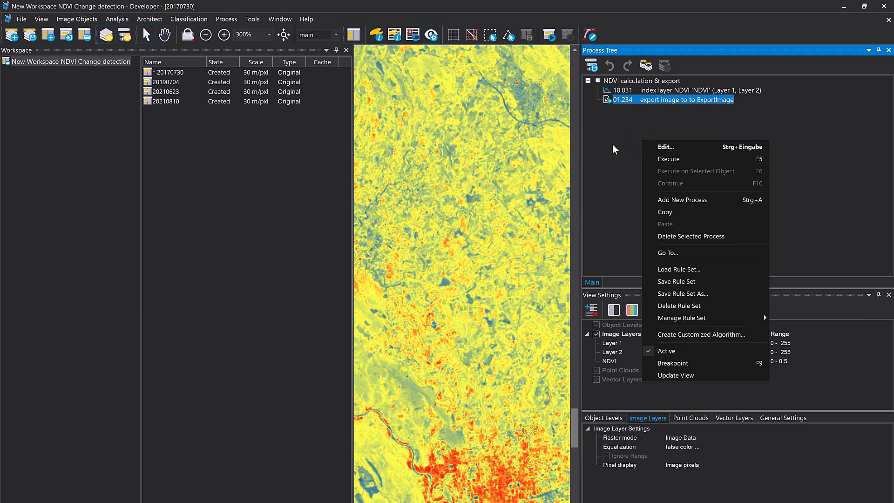
left_click(675, 294)
left_click(397, 228)
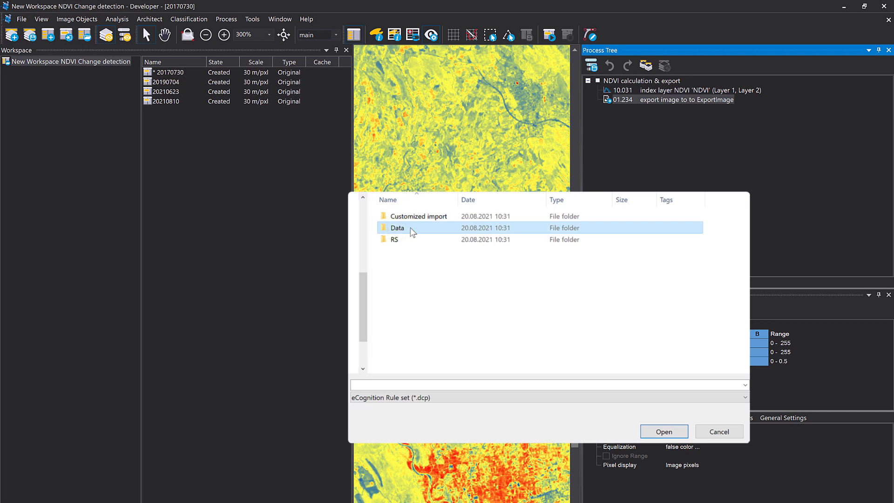
double_click(412, 230)
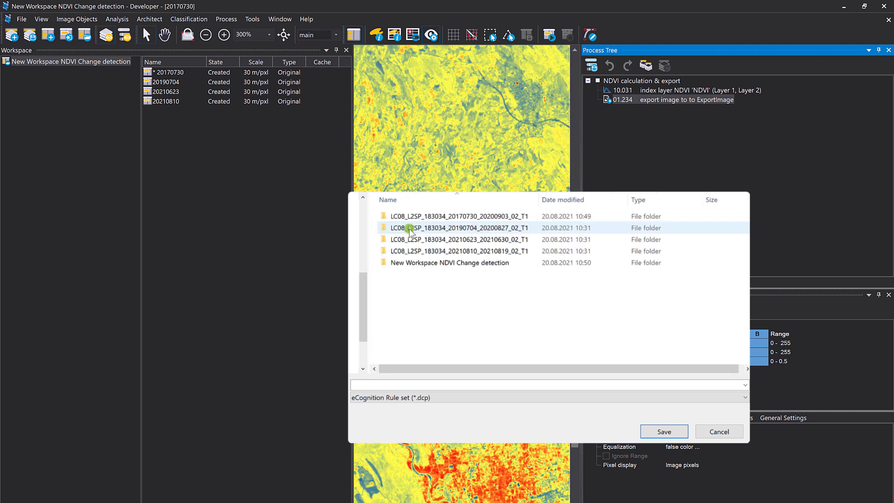
left_click(383, 386)
type("Ndi")
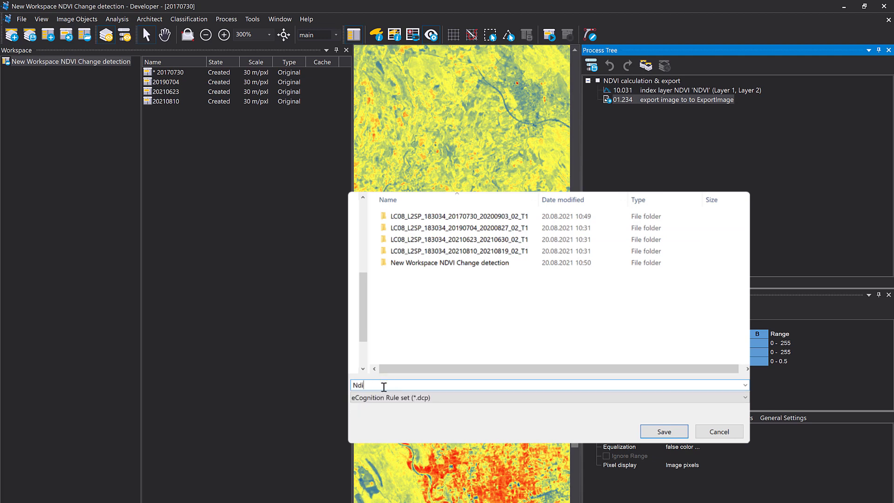
type("v")
key("BackSpace")
key("BackSpace")
key("BackSpace")
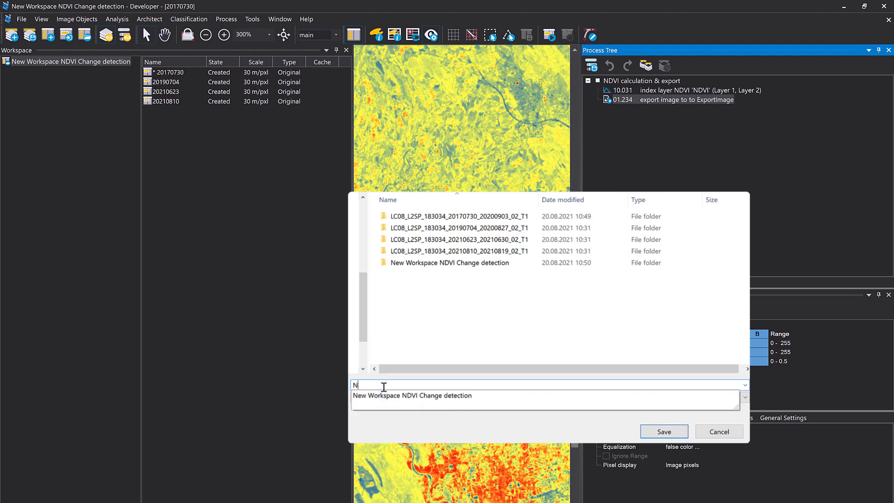
type("DVI")
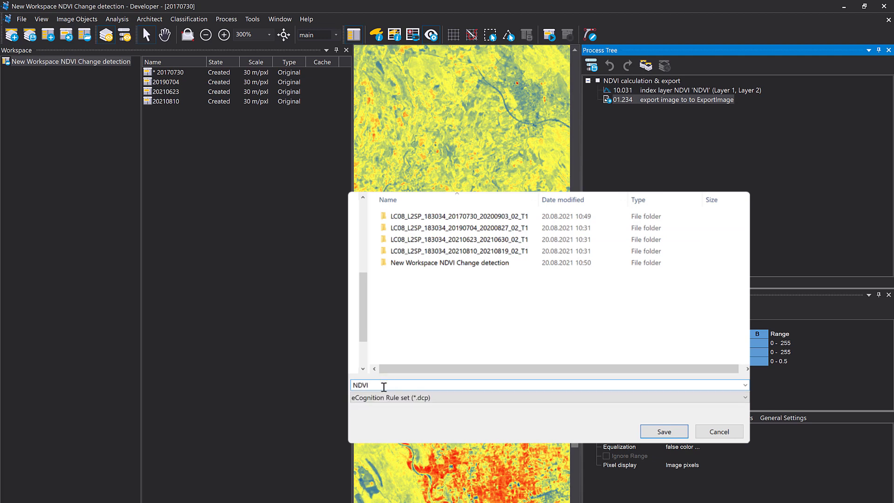
type(" calculation and export")
left_click(663, 432)
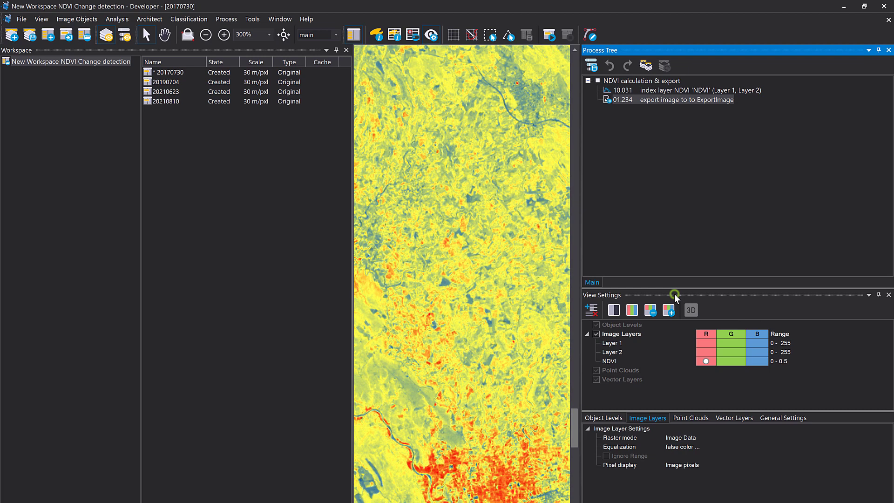
left_click(660, 82)
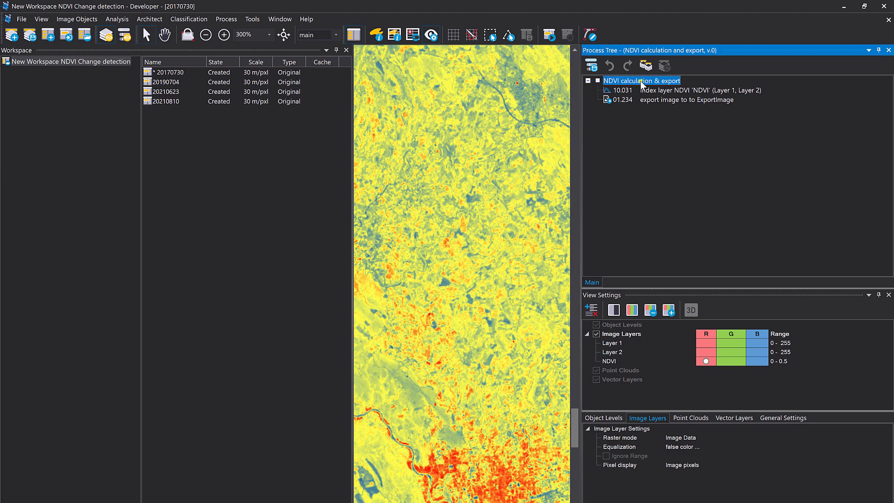
right_click(641, 81)
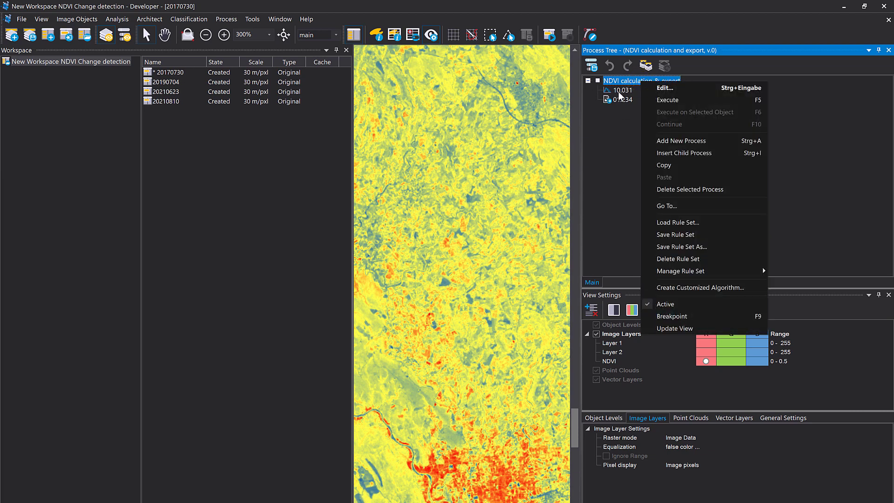
left_click(614, 150)
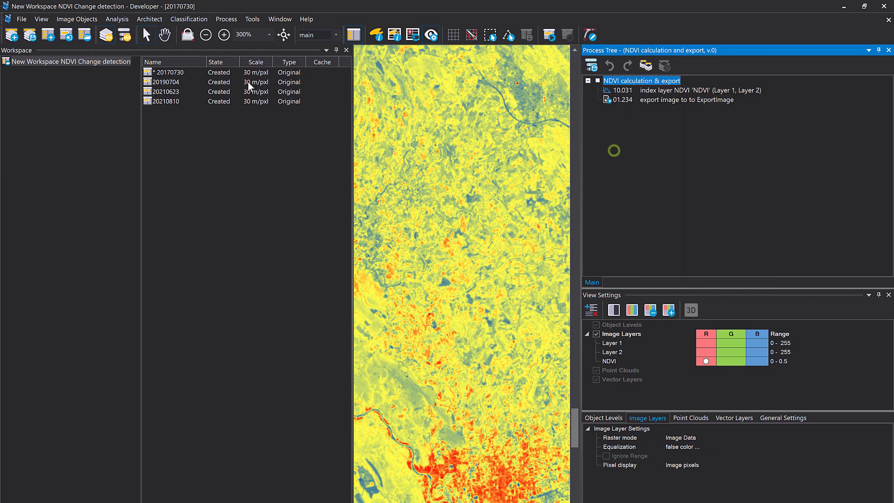
Open the 20190704 scene, saving the 20170730 project's changes, and open the 20210623 scene without saving the 20190704 project's changes
double_click(173, 83)
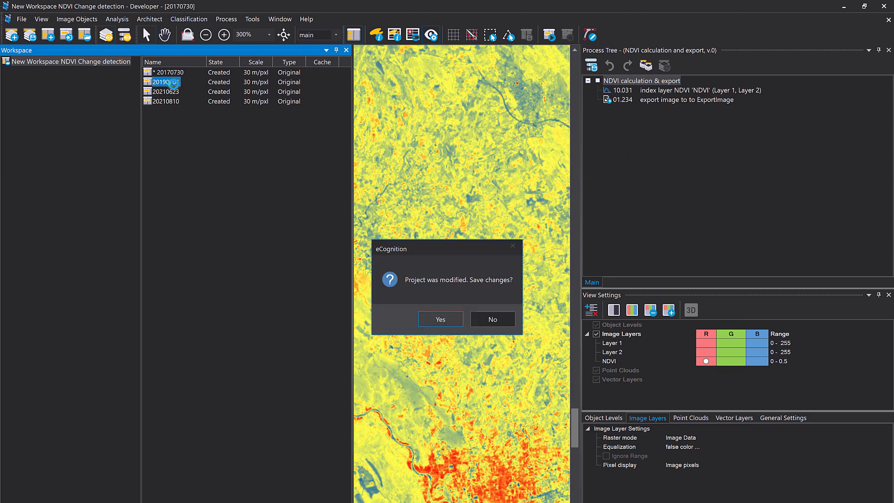
left_click(439, 316)
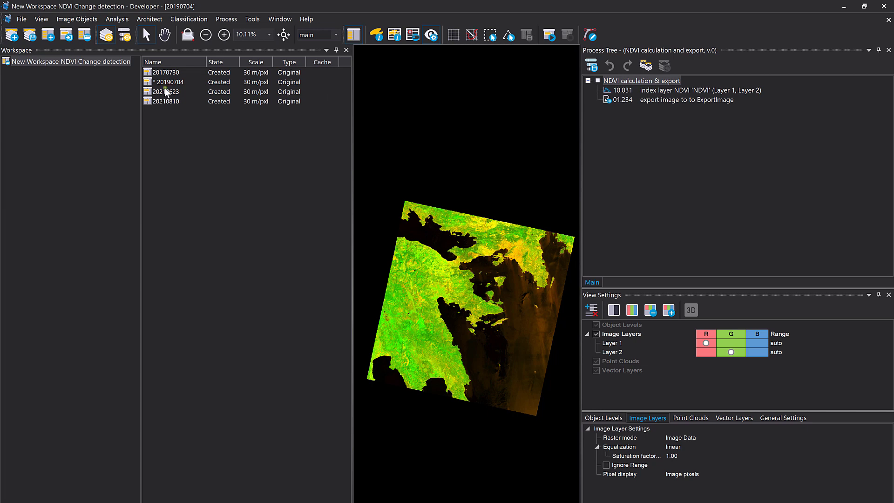
double_click(165, 92)
left_click(491, 317)
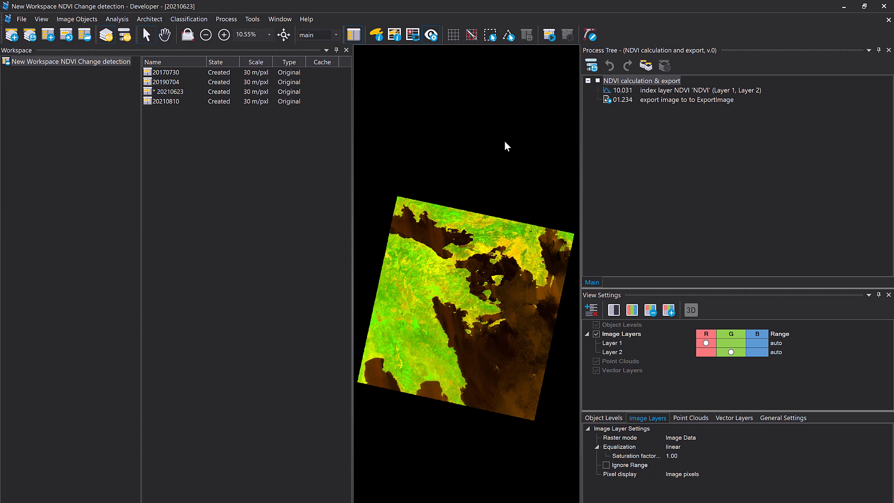
Review the local server settings for the control service, engine server and number of engines without changing them
left_click(236, 21)
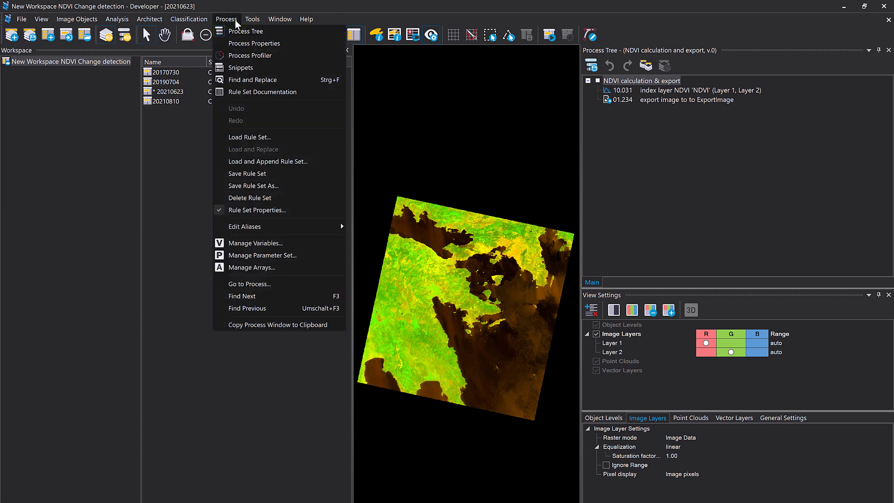
left_click(252, 20)
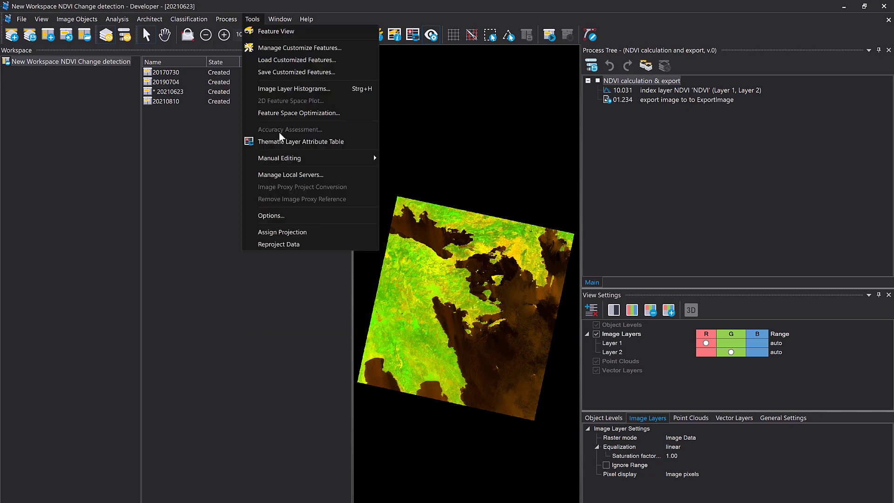
left_click(291, 174)
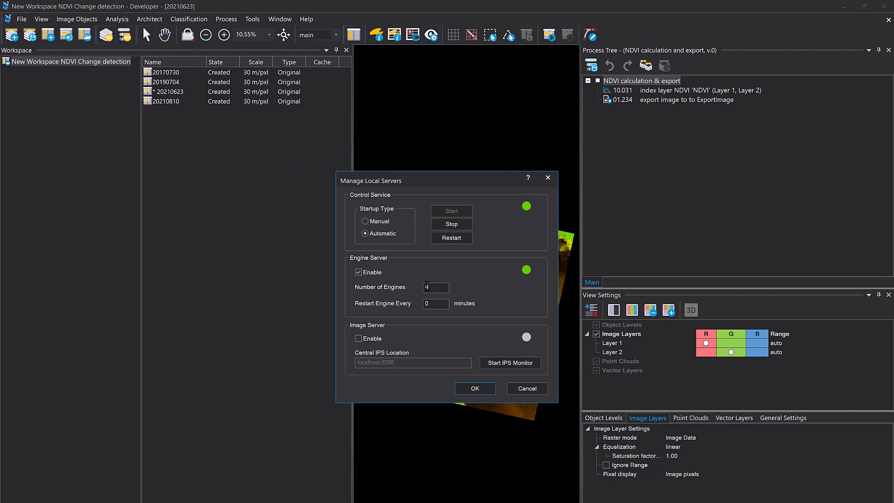
left_click(518, 391)
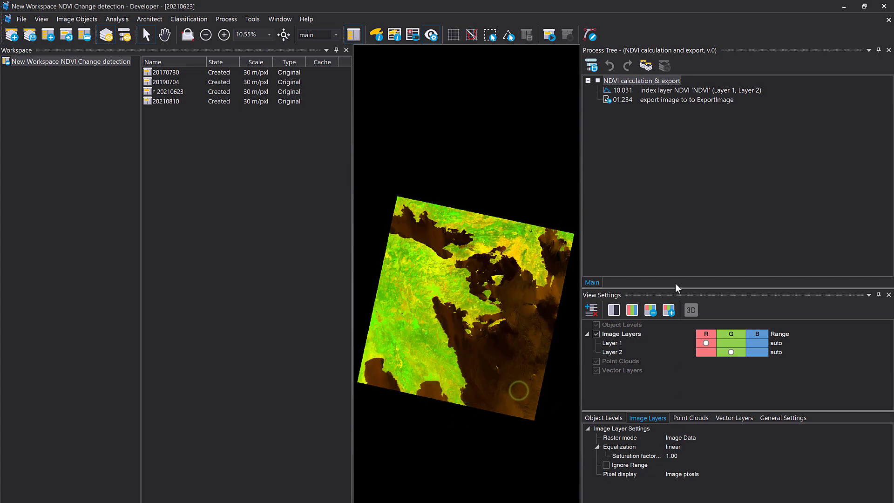
Submit all four scenes, 20170730 to 20210810, for analysis without saving the open project's changes
left_click(162, 72)
left_click(172, 102, "shift")
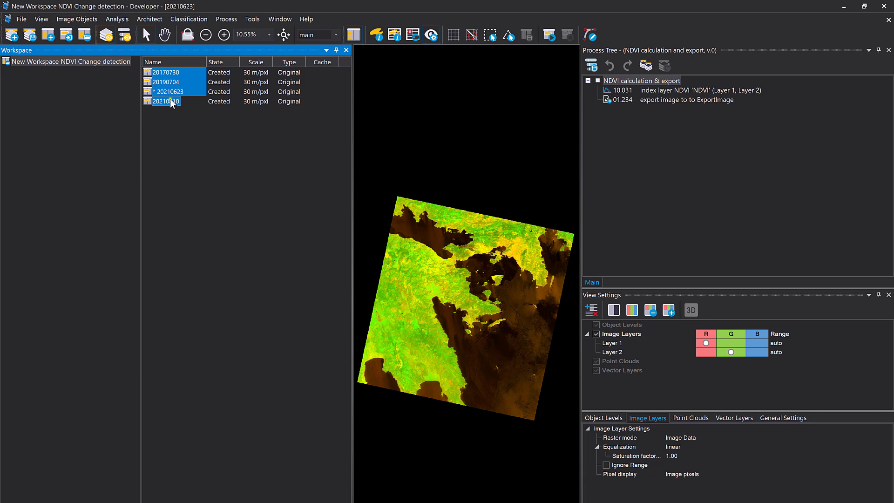
right_click(171, 101)
left_click(195, 175)
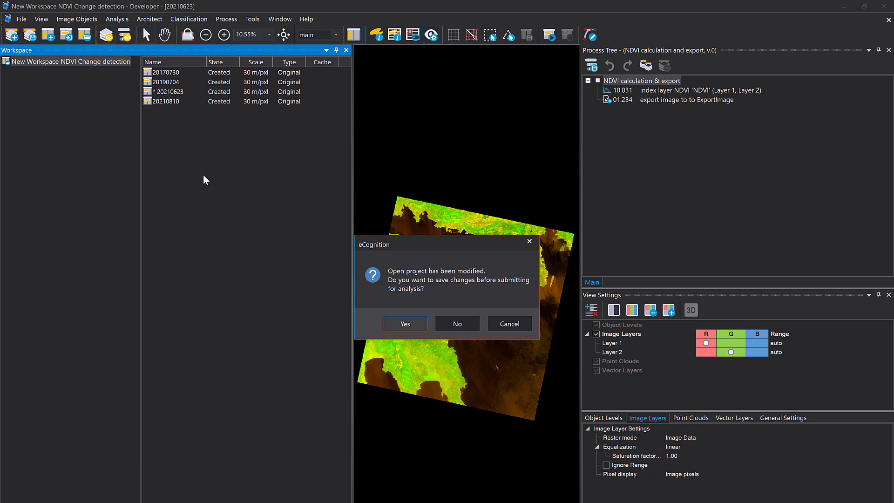
left_click_drag(418, 247, 424, 248)
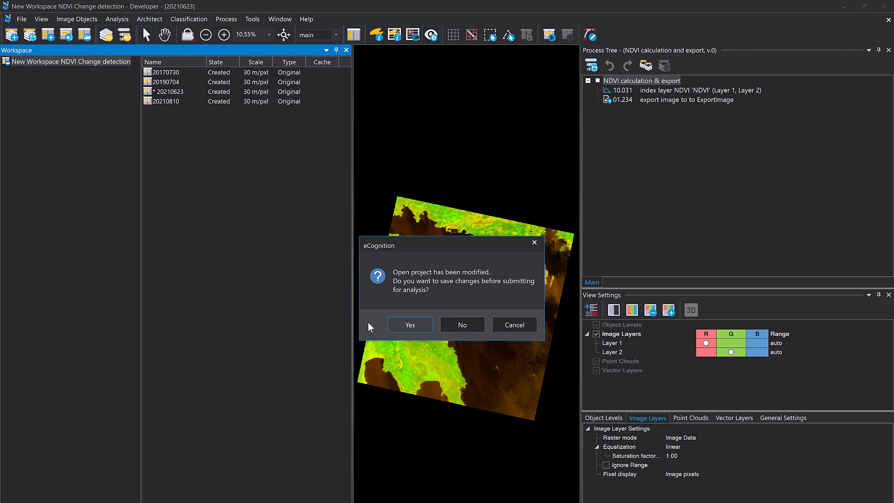
left_click(479, 324)
Load NDVI calculation and export.dcp as the analysis job's rule set and start the job
left_click(424, 185)
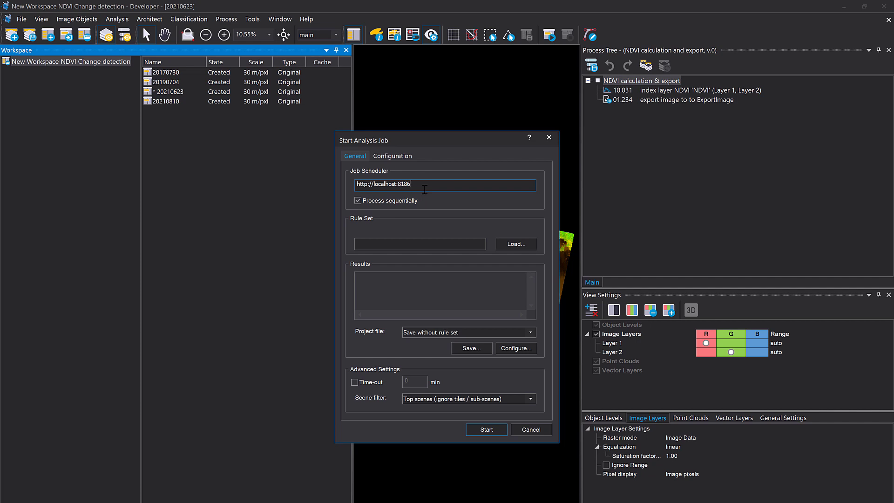
left_click(513, 249)
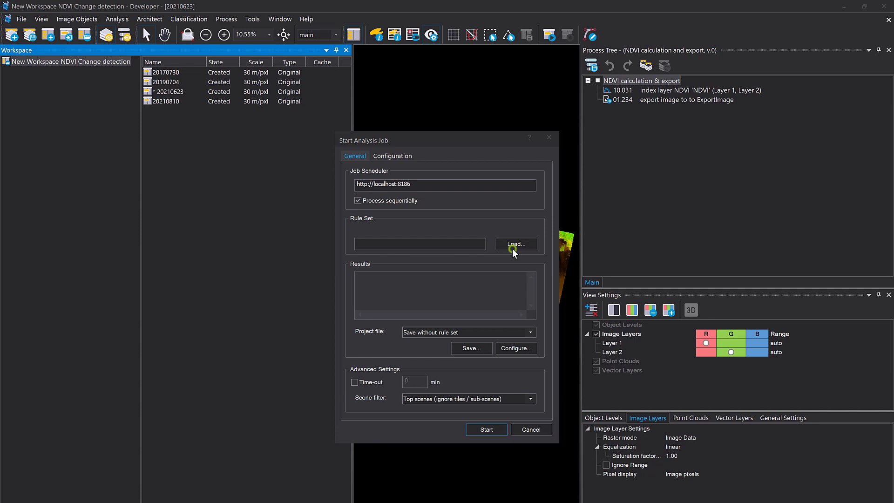
double_click(491, 233)
left_click(492, 282)
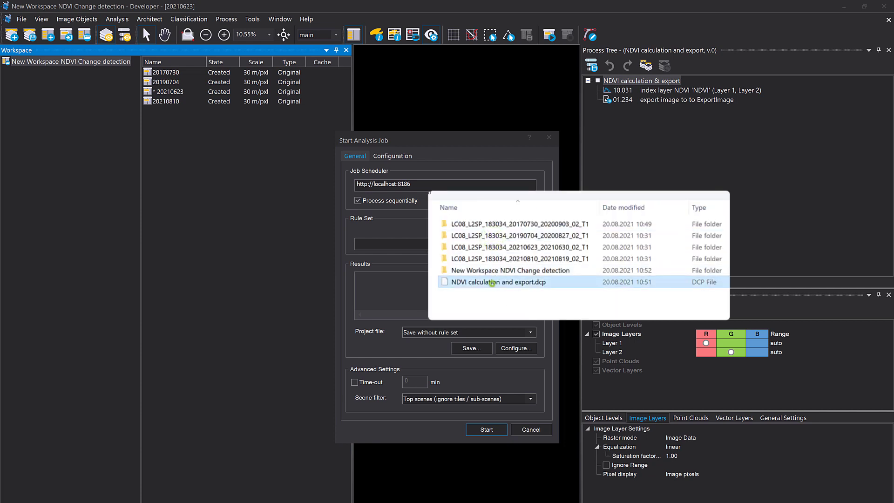
double_click(492, 283)
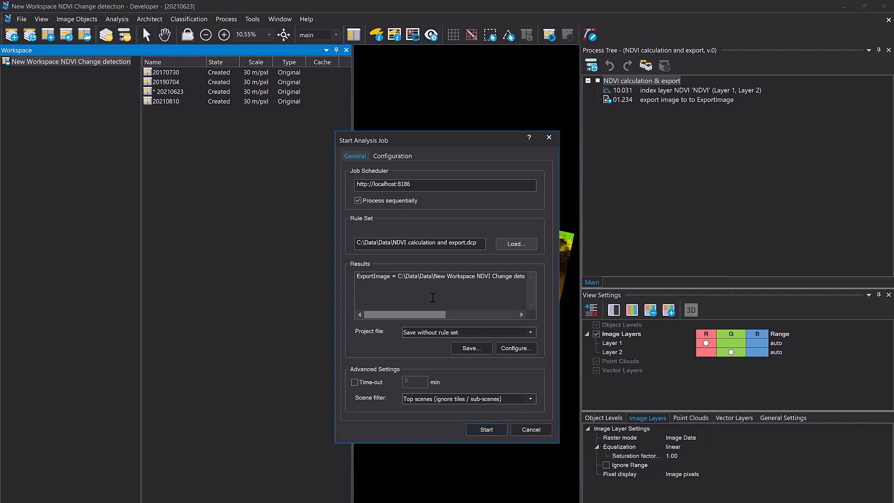
left_click(485, 429)
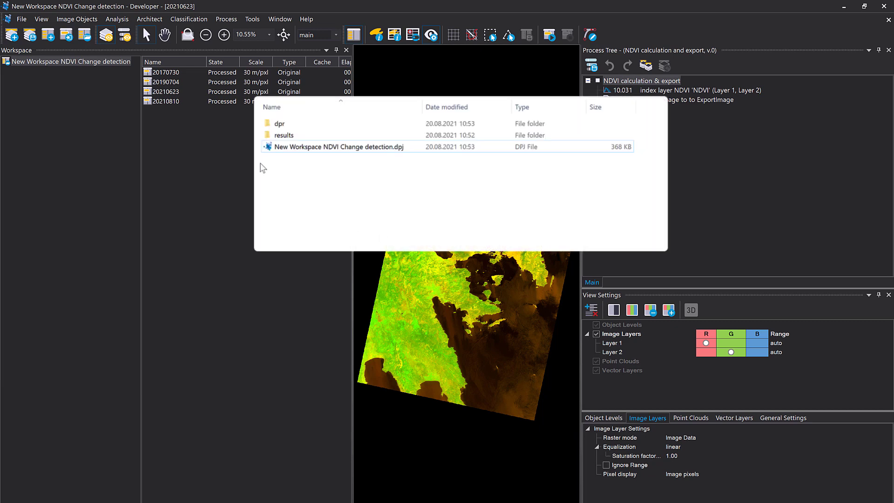
Examine the exported NDVI TIF files of the four scenes in the ExportImage subfolder of results
double_click(285, 135)
double_click(304, 125)
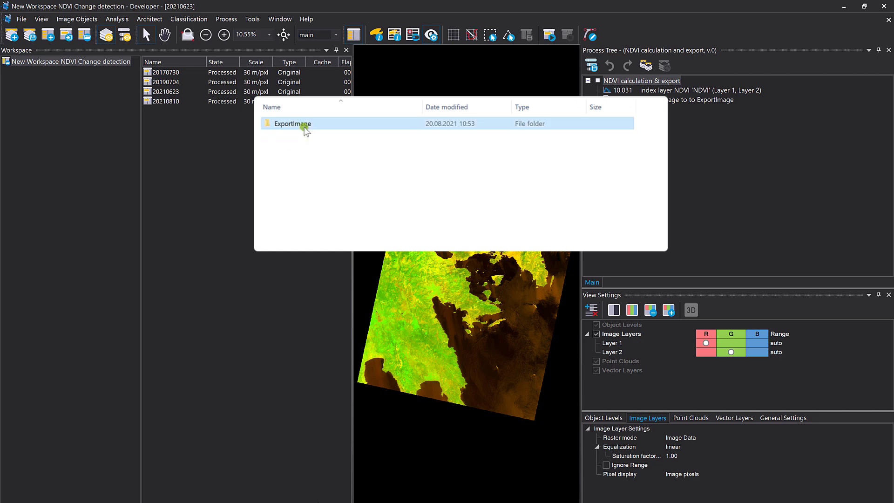
left_click(334, 133)
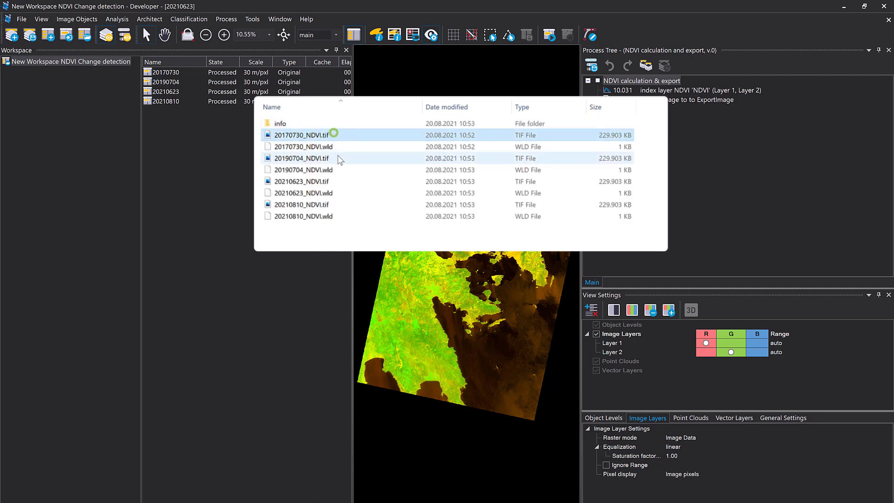
left_click(339, 159)
left_click(298, 134)
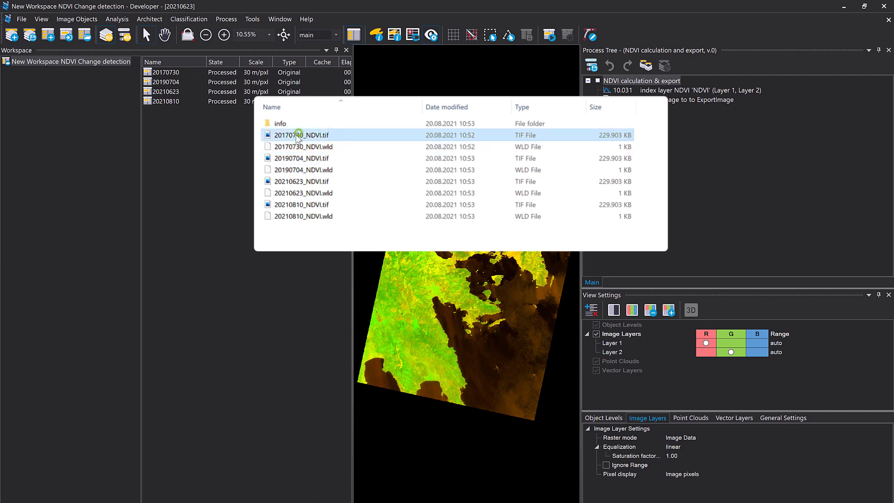
left_click(311, 159)
left_click(327, 184)
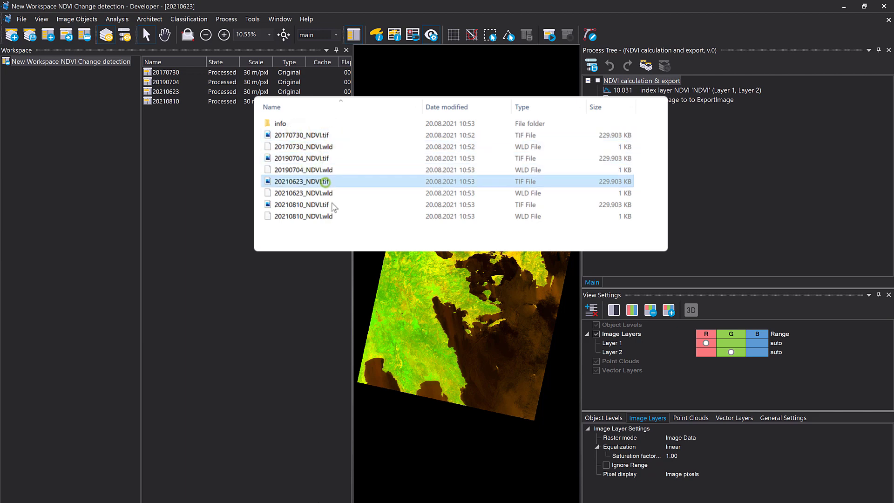
left_click(333, 204)
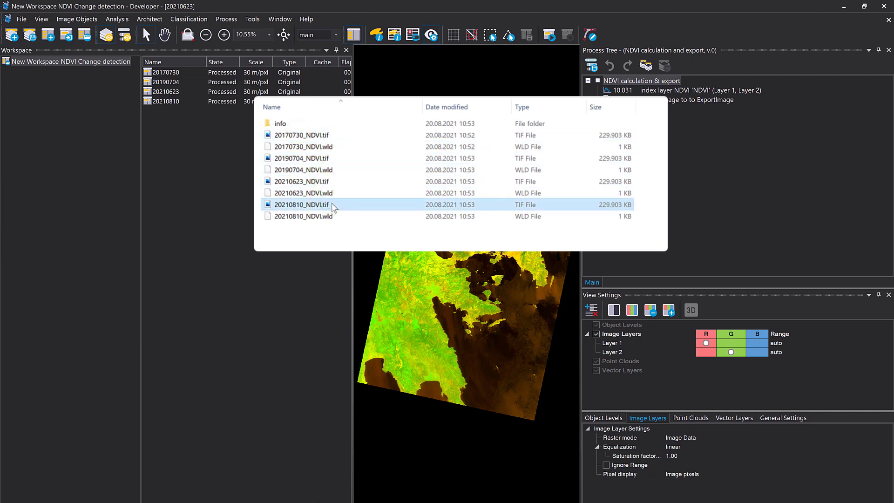
left_click(326, 182)
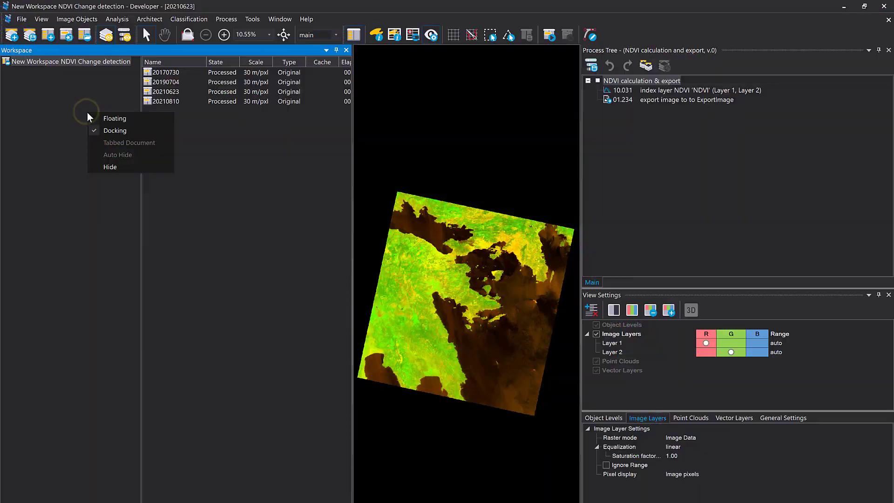
Open the customized import for the New Workspace NDVI Change detection workspace and clear its previous settings
left_click(44, 80)
right_click(44, 81)
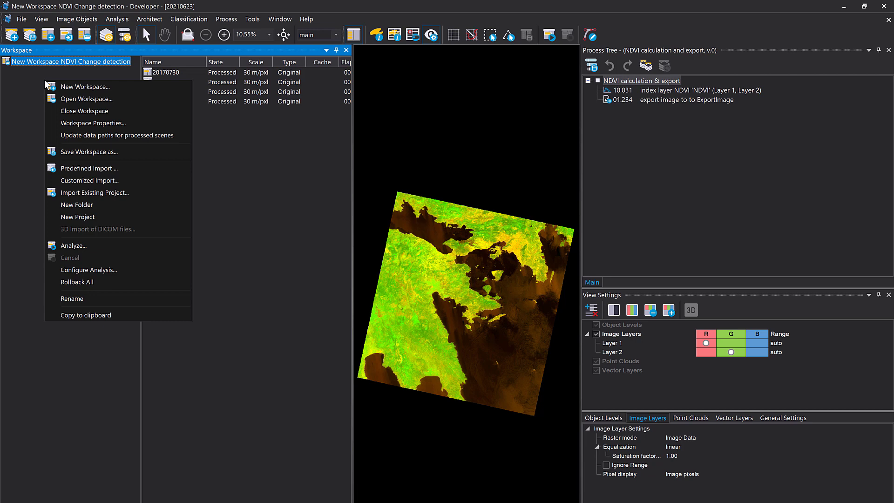
left_click(91, 179)
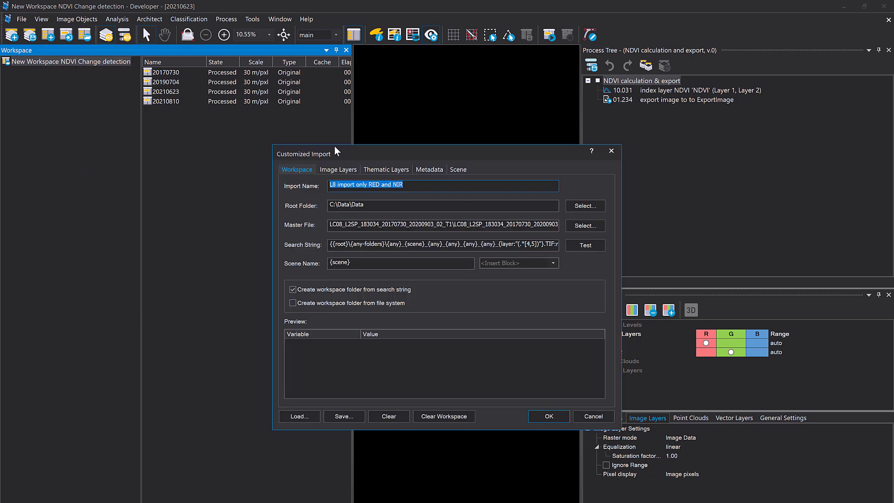
left_click(392, 415)
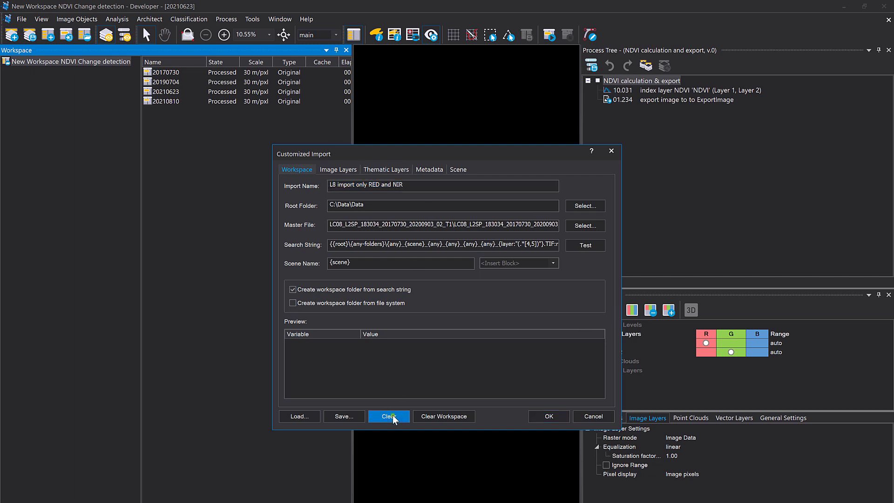
Load the import settings from NDVI Change detection.xml in the Customized import folder
left_click(304, 414)
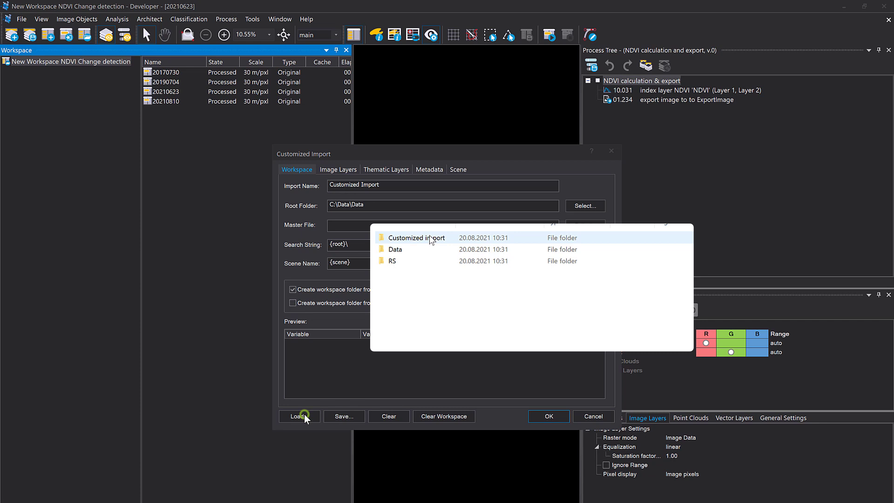
left_click(431, 239)
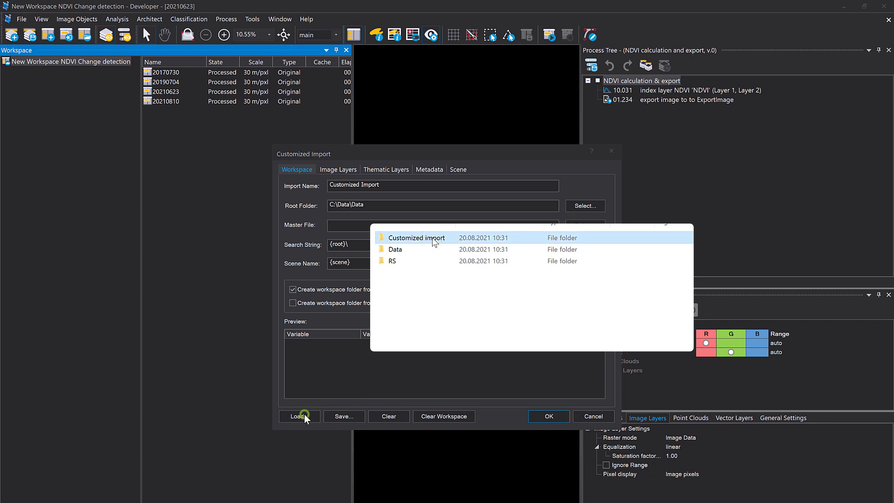
double_click(433, 240)
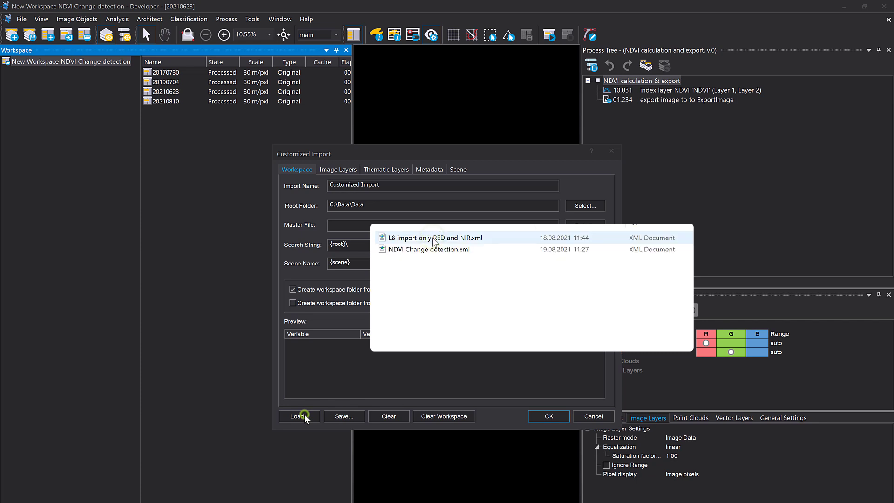
left_click(433, 250)
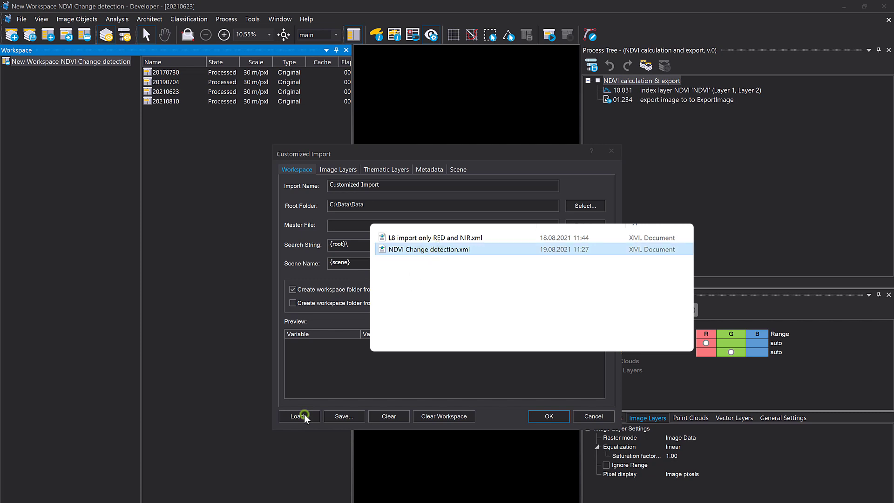
left_click(303, 414)
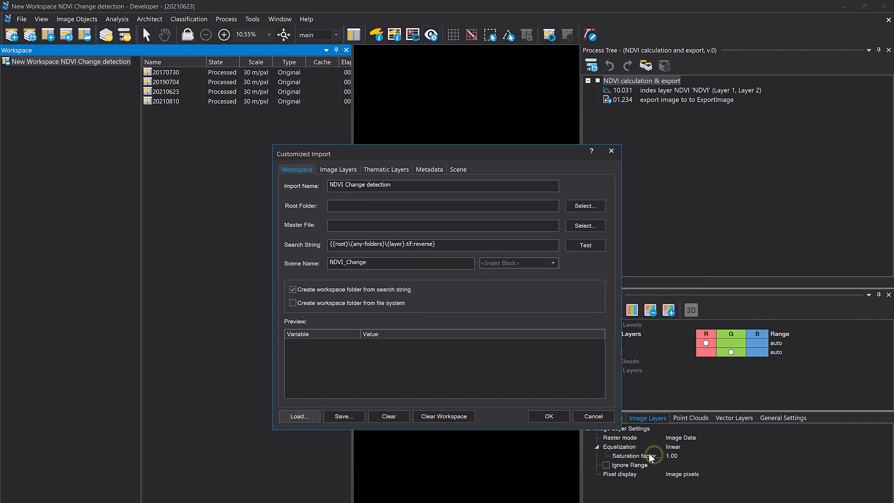
Set the import's root folder to the results folder inside Data\New Workspace NDVI Change detection
left_click(447, 249)
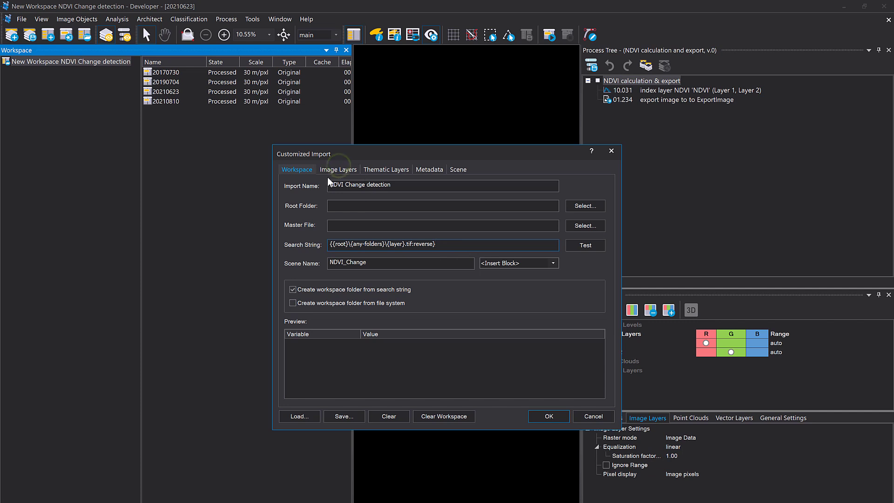
left_click(338, 172)
left_click(351, 206)
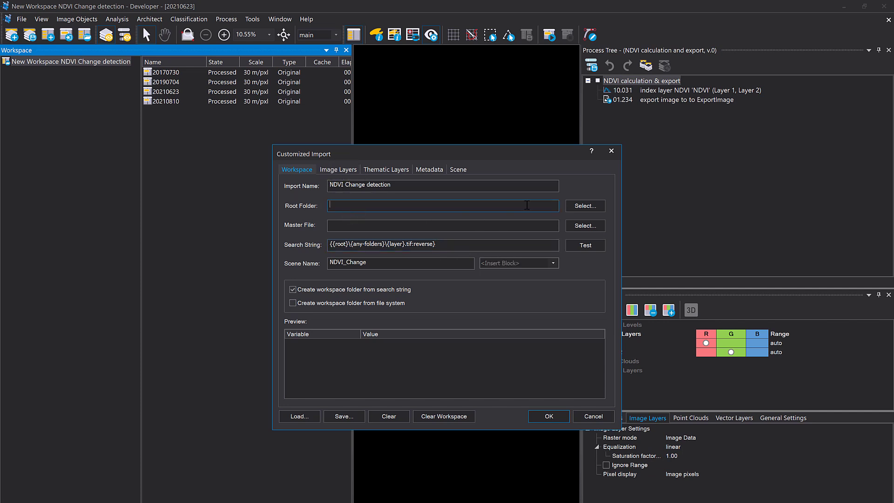
left_click(585, 205)
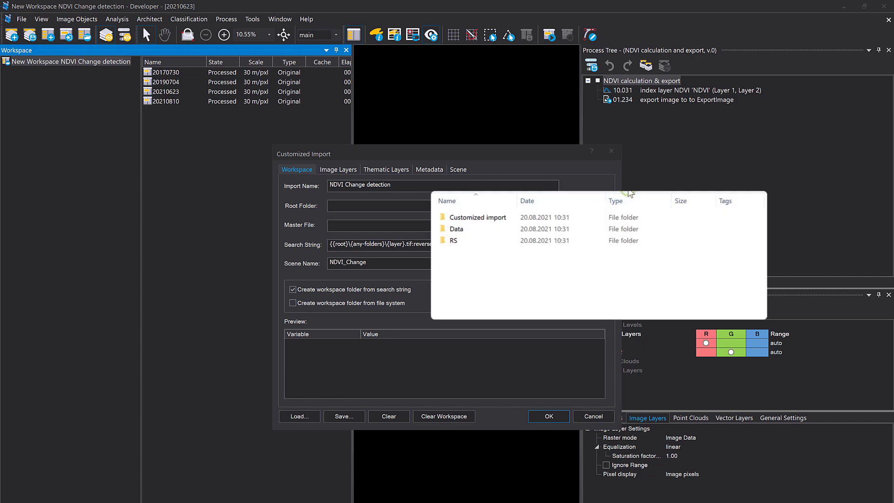
double_click(490, 240)
key("alt+Left")
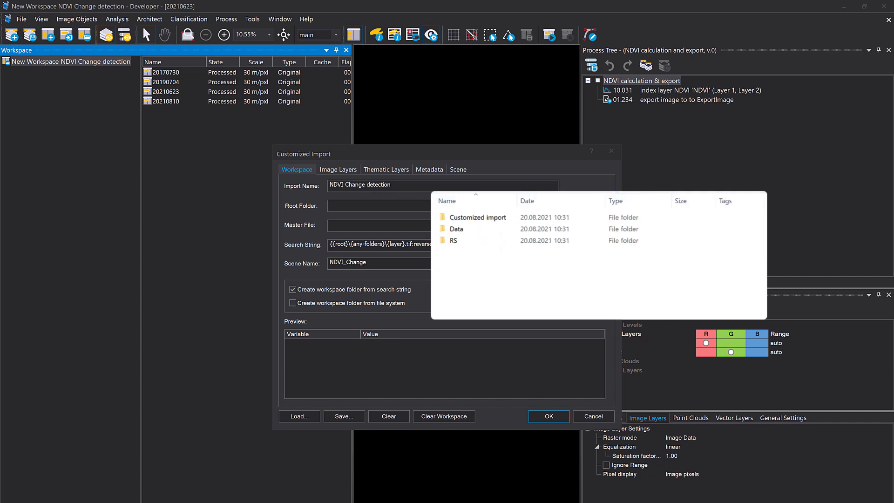
double_click(465, 228)
left_click(495, 264)
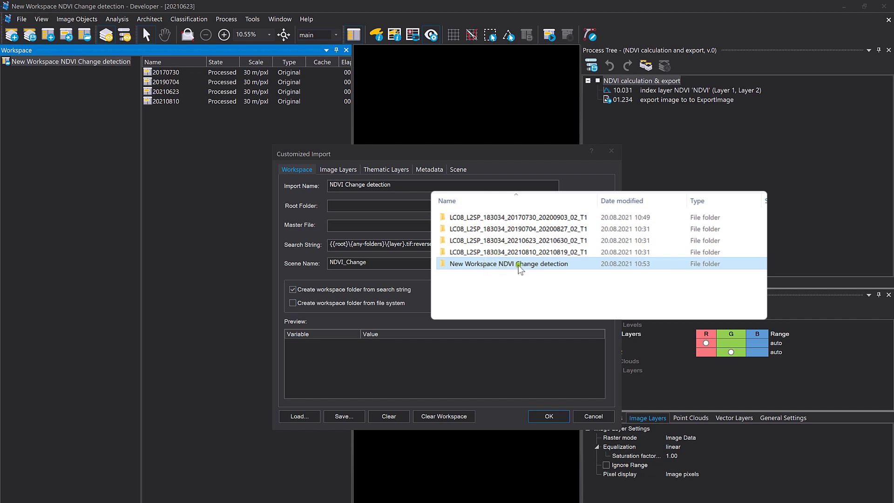
double_click(520, 266)
left_click(461, 230)
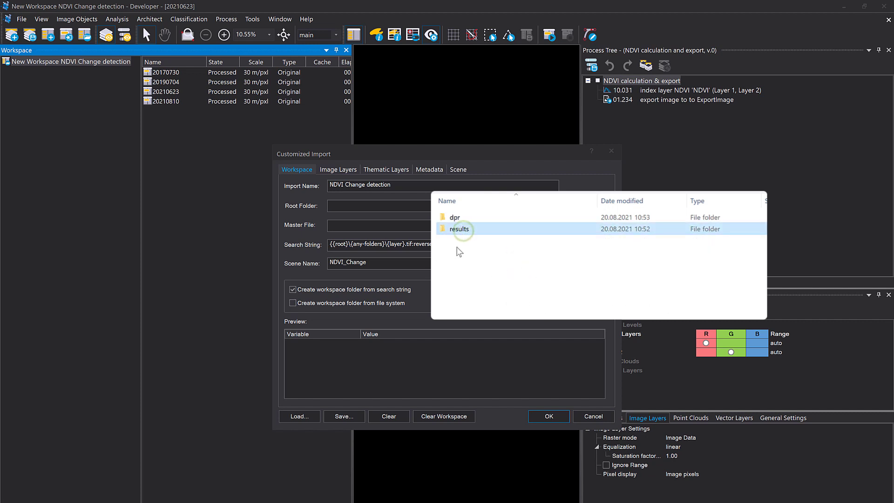
left_click(498, 315)
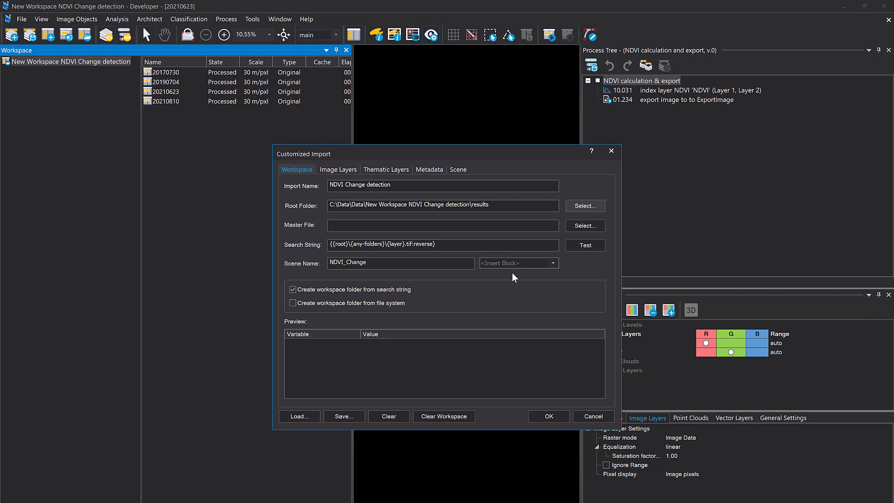
Choose 20170730_NDVI.tif from the ExportImage folder as the import's master file
left_click(584, 229)
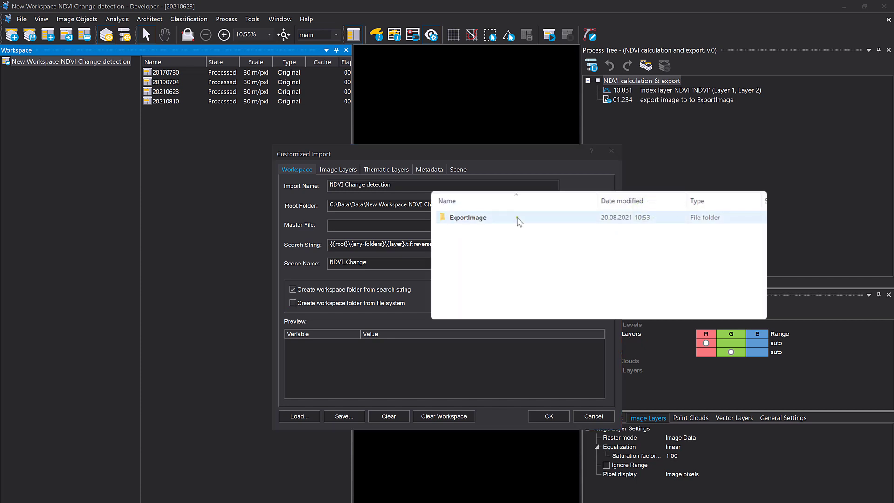
double_click(517, 217)
left_click(516, 230)
double_click(514, 229)
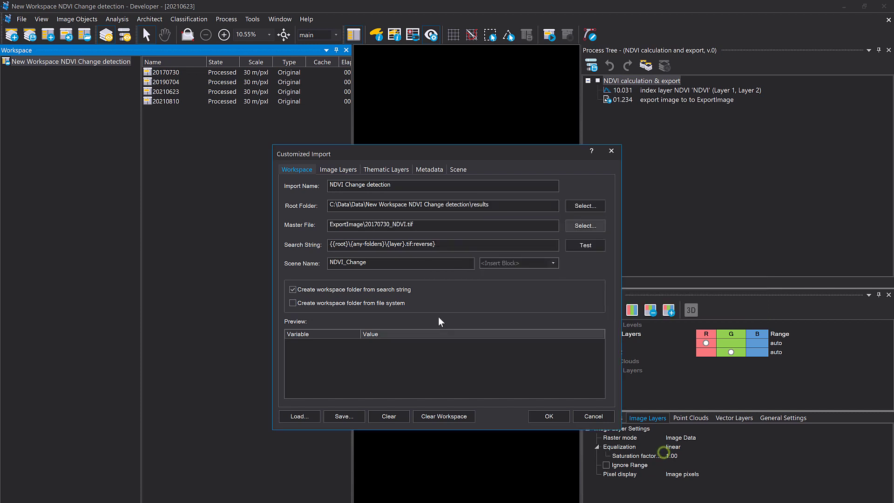
Test the search string {{root}\{any-folders}\{layer}.tif:reverse} and run the import with the scene name NDVI_Change
left_click(343, 171)
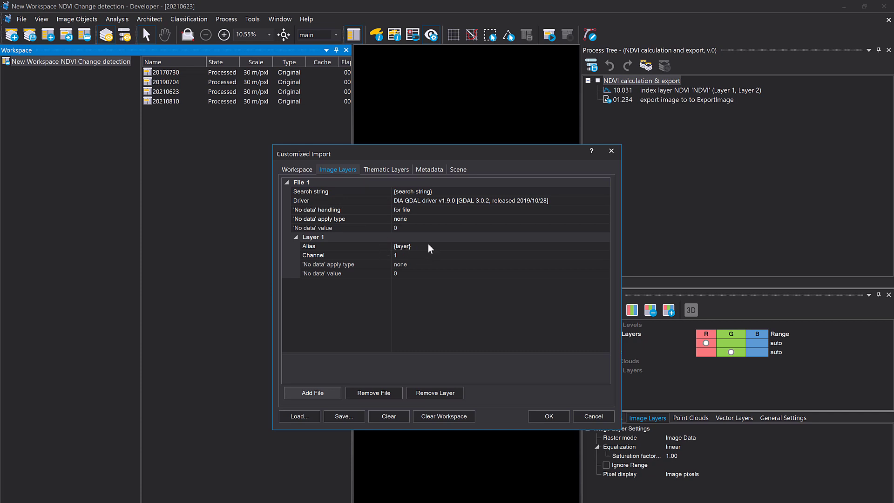
left_click(298, 169)
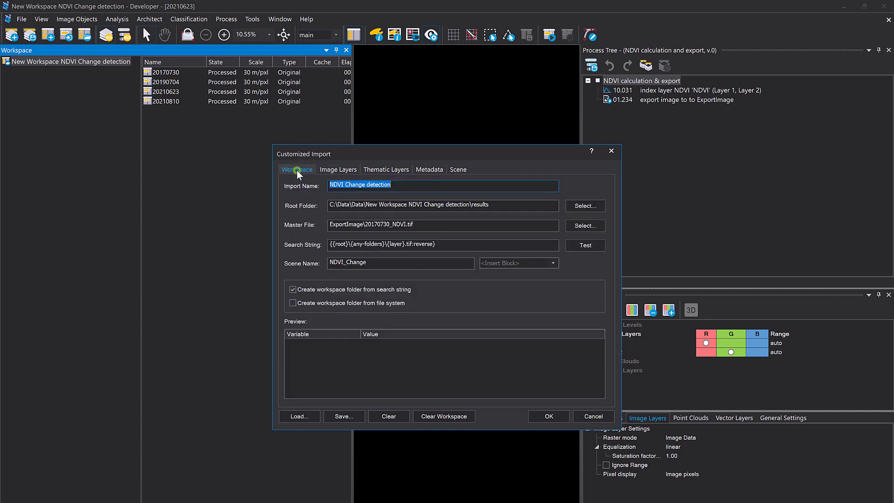
left_click(569, 245)
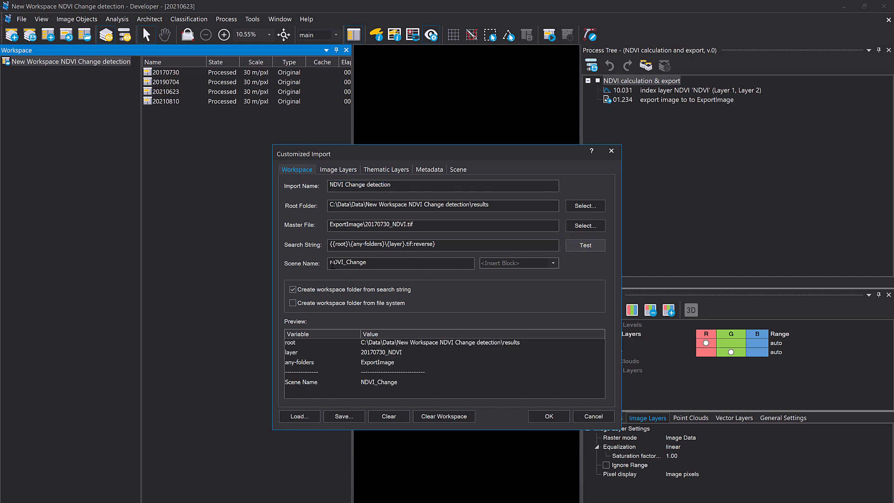
left_click_drag(333, 263, 416, 271)
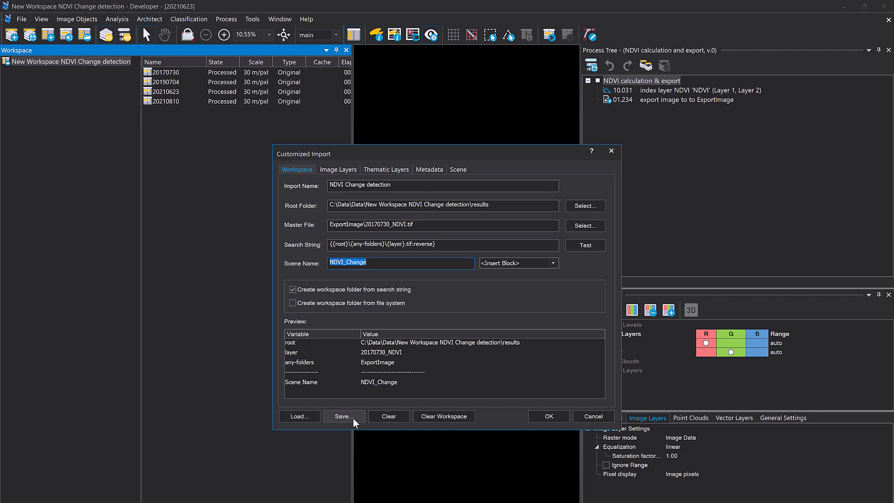
left_click(546, 420)
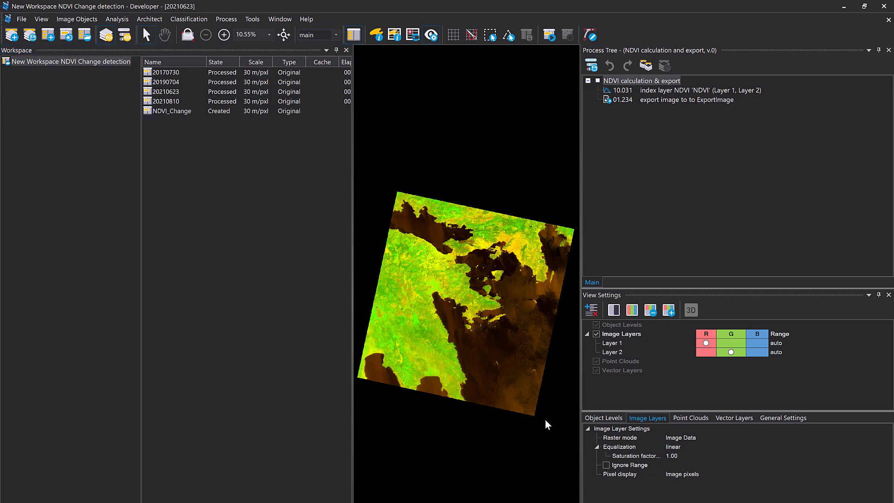
Open the NDVI_Change project and additionally display the 20210810_NDVI layer in the red and green channels
double_click(170, 111)
left_click(492, 320)
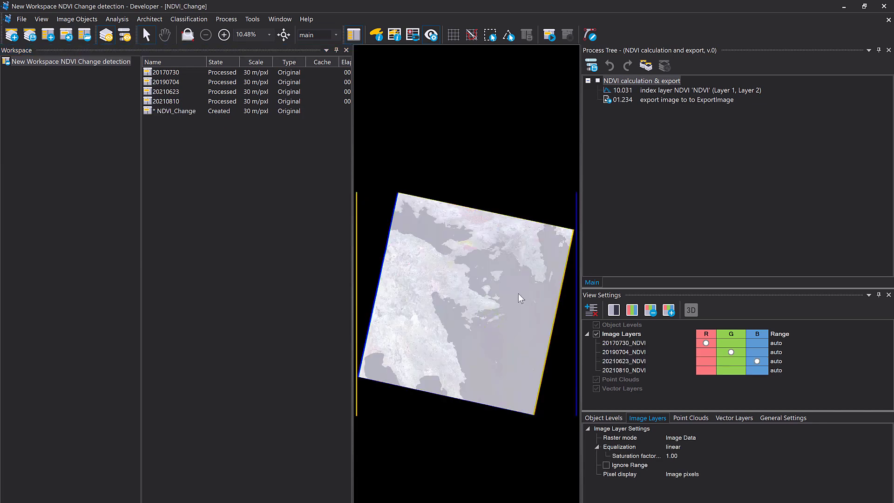
left_click(708, 372)
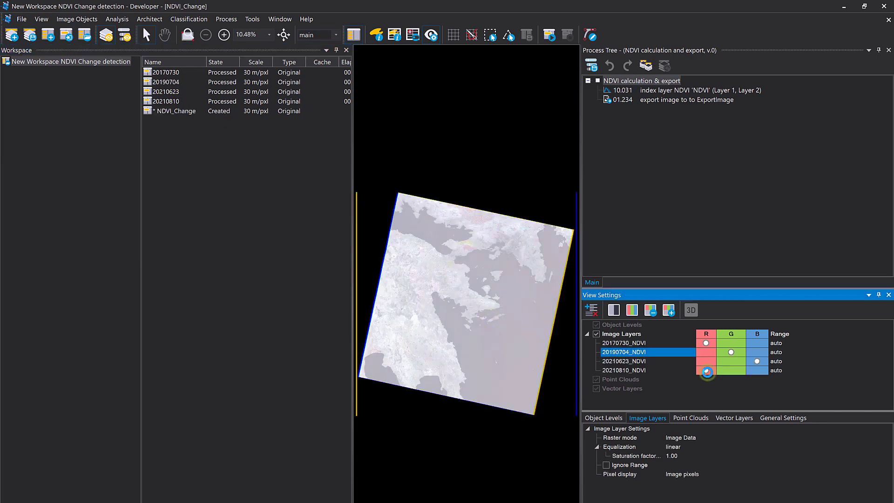
left_click(720, 371)
left_click(731, 376)
scroll(452, 243, "up", 3)
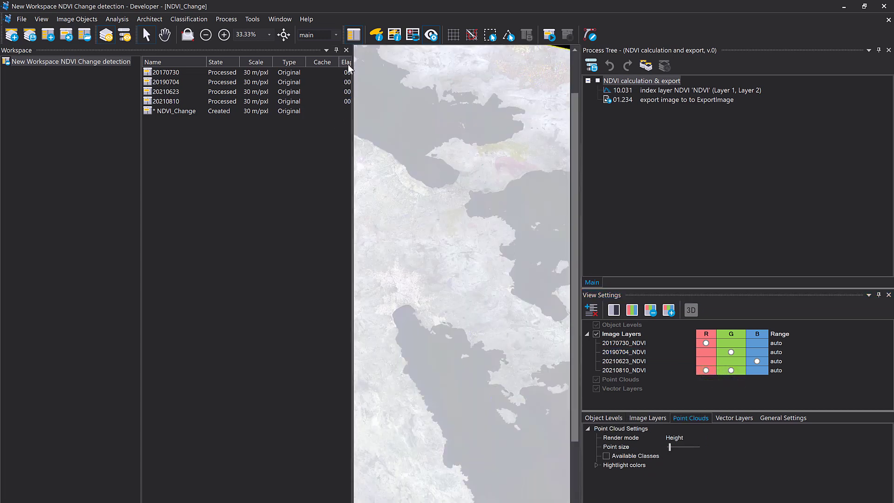
Auto-hide the Workspace pane and set the manual equalization range of all four NDVI layers to 0–0.5, narrowing it to 0–0.3
left_click(337, 50)
double_click(783, 343)
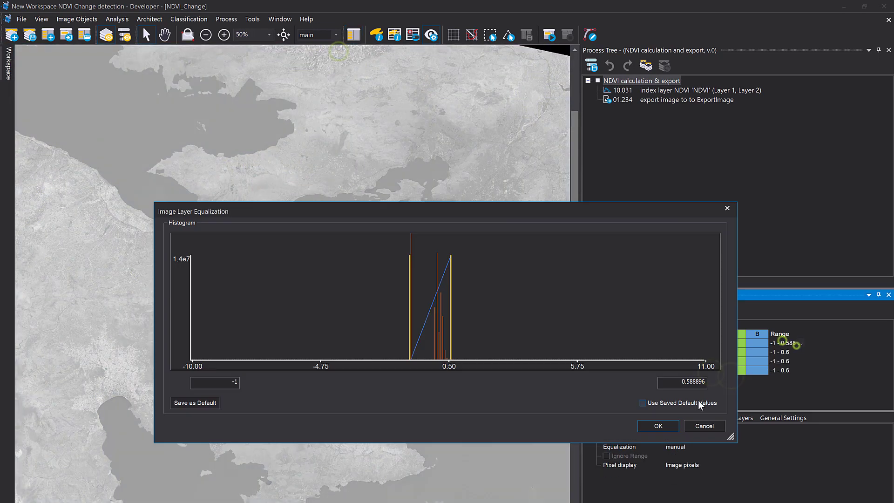
left_click(685, 402)
left_click(656, 404)
double_click(214, 384)
type("0")
double_click(685, 385)
type("0.5")
left_click(185, 401)
left_click(657, 423)
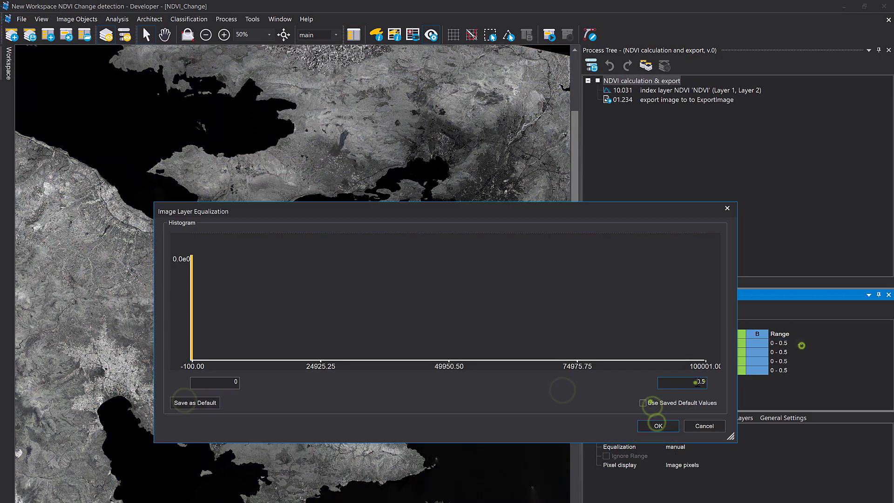
left_click(664, 424)
left_click(799, 373)
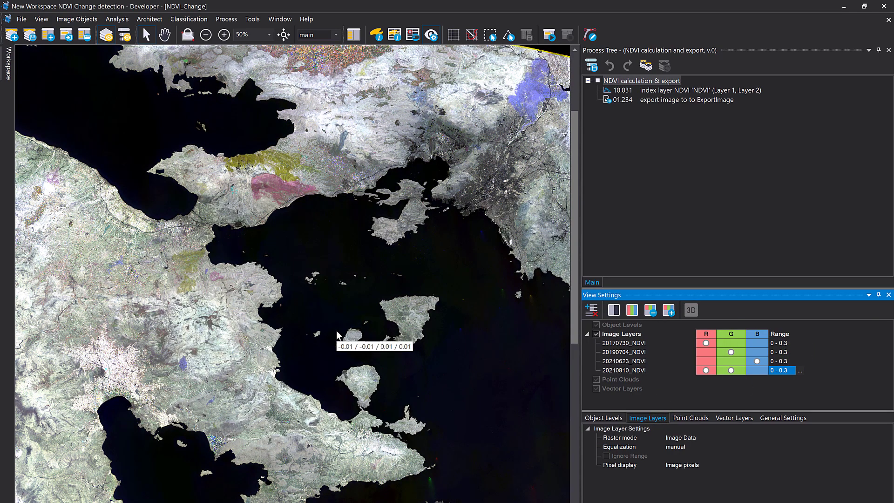
Examine the coloured change areas across the NDVI composite, closing in on the yellow and pink patches along the coast
left_click_drag(336, 331, 384, 358)
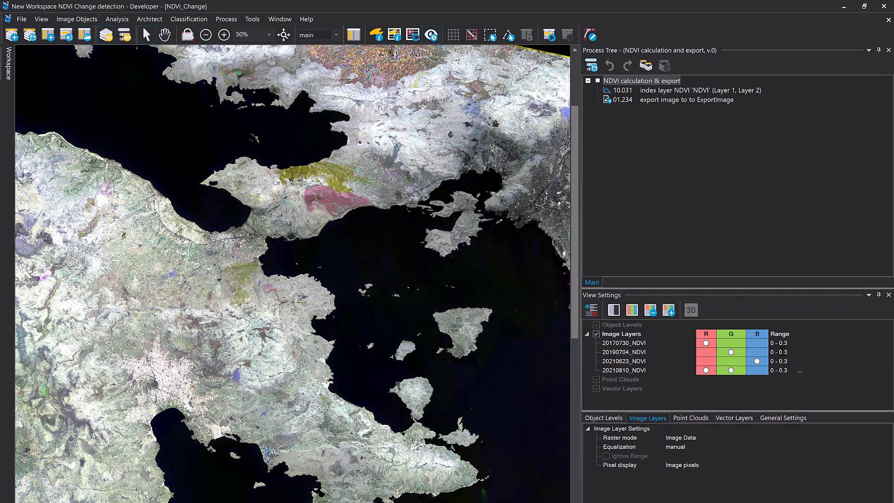
left_click_drag(267, 342, 300, 372)
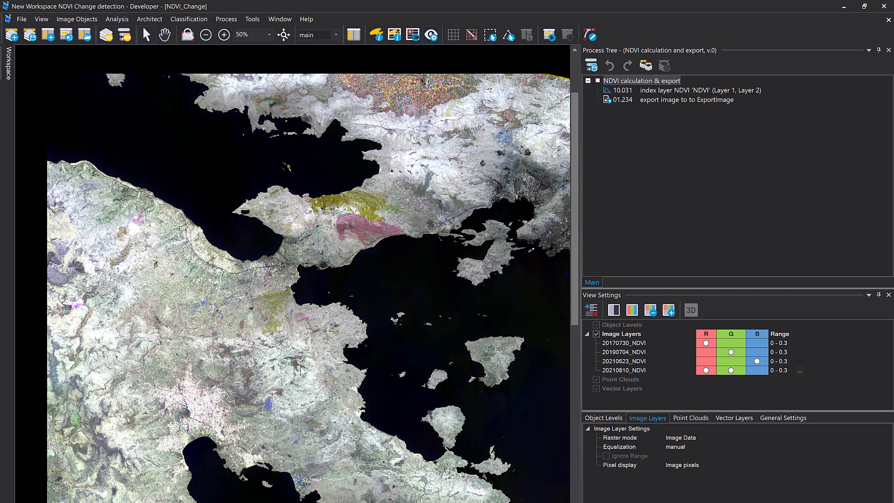
left_click_drag(146, 355, 424, 254)
left_click_drag(368, 485, 265, 156)
left_click_drag(432, 165, 344, 471)
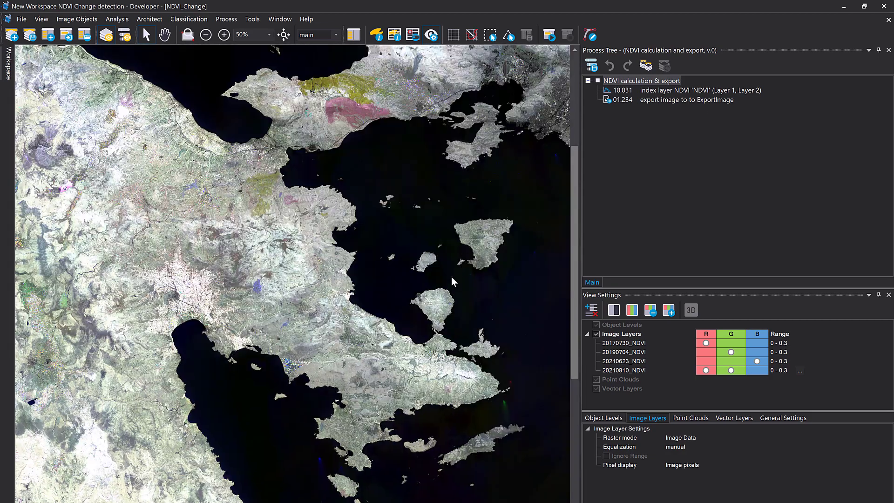
left_click_drag(452, 277, 325, 479)
mouse_move(438, 267)
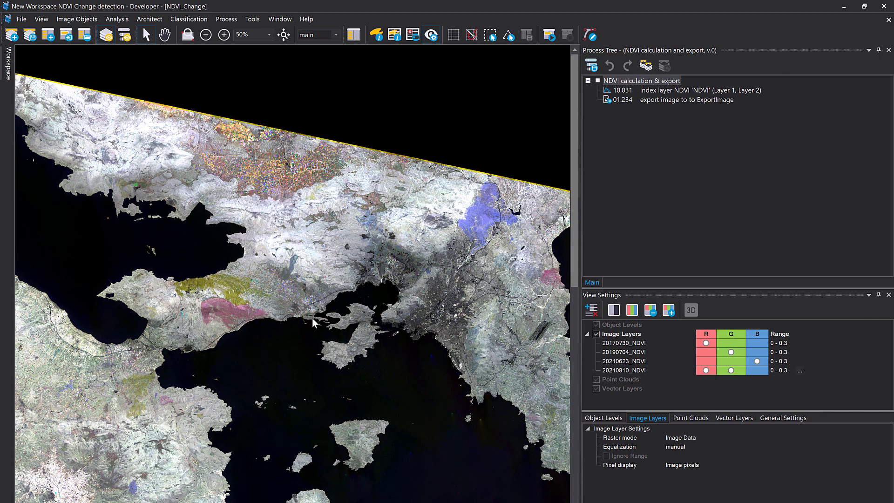
scroll(312, 318, "up", 4)
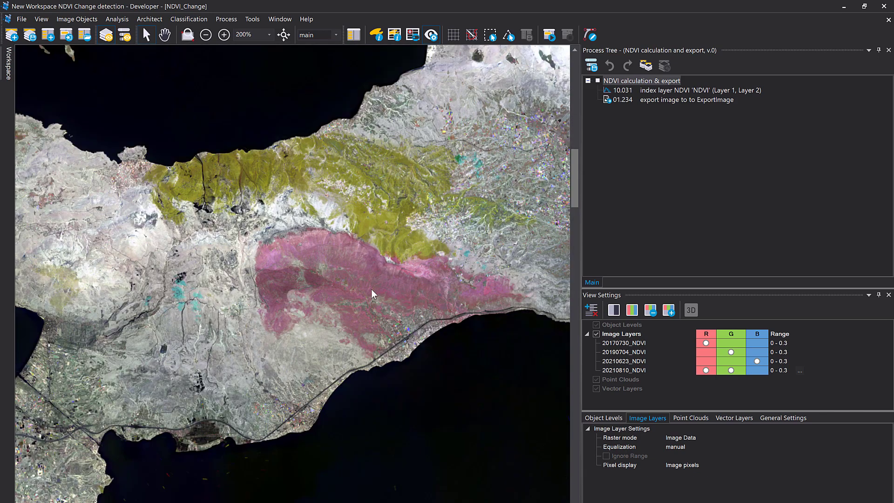
Reassign the 20210810_NDVI layer's display from the red and green channels to blue
left_click(732, 371)
left_click(707, 370)
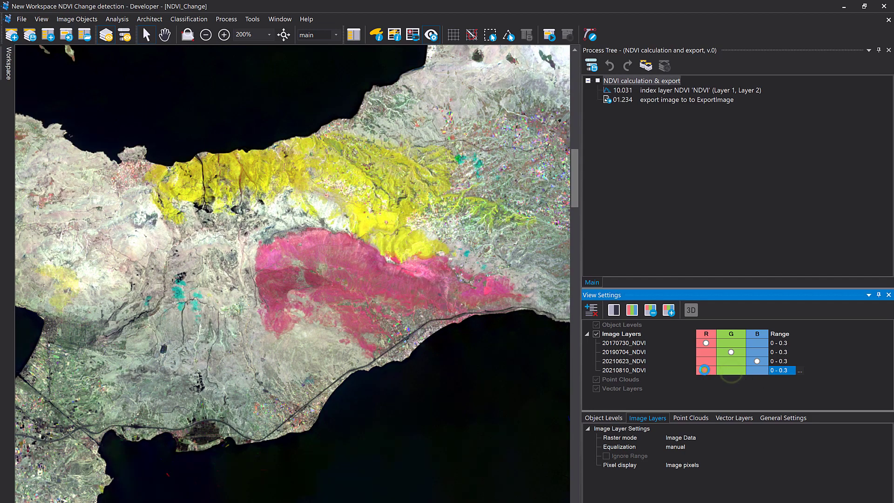
left_click(751, 370)
mouse_move(342, 244)
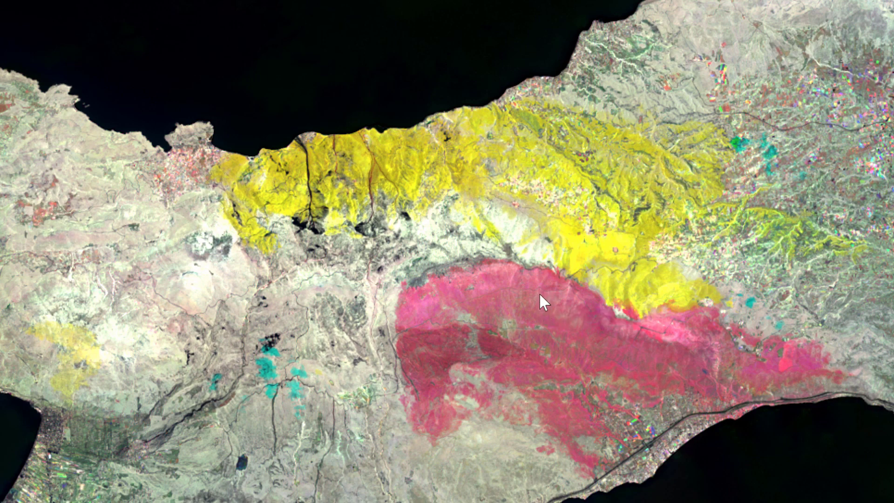
Examine the NDVI composite for change areas, from the pink coastal patch to the multicoloured farm fields near the scene's upper edge
mouse_move(541, 295)
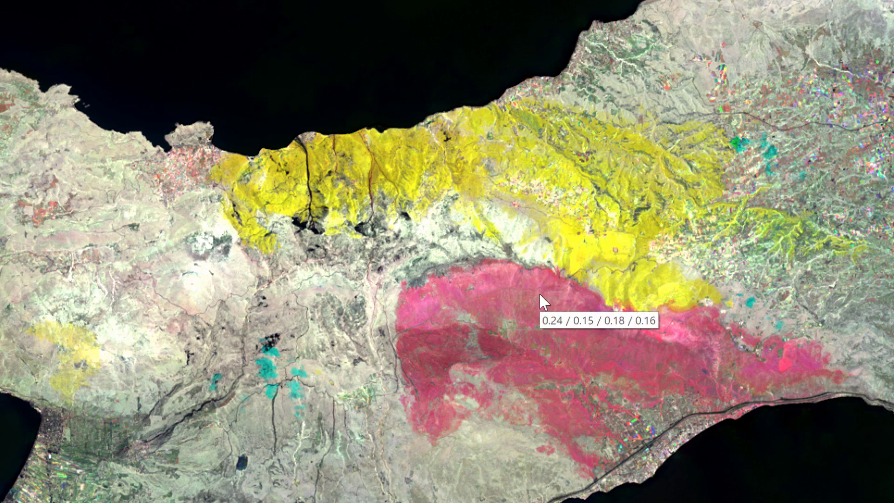
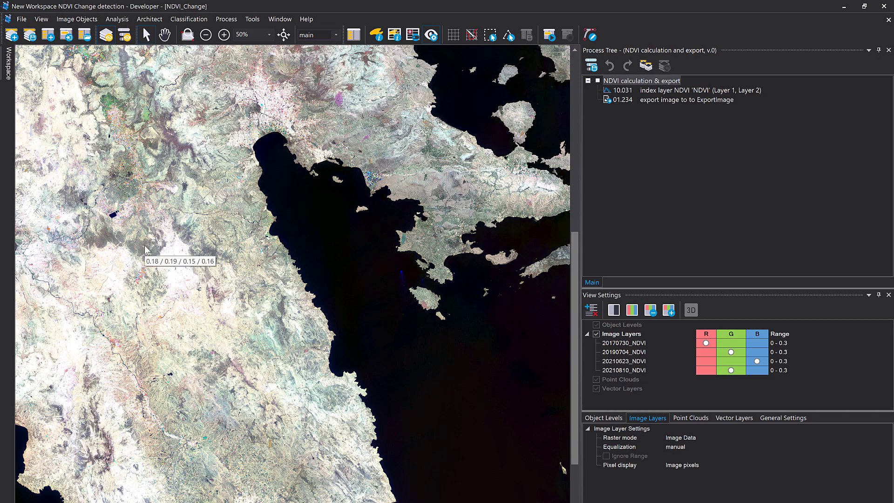
left_click_drag(120, 357, 384, 211)
left_click_drag(407, 418, 45, 396)
left_click_drag(371, 200, 335, 500)
left_click_drag(186, 331, 276, 420)
left_click_drag(21, 178, 239, 344)
left_click_drag(460, 217, 283, 213)
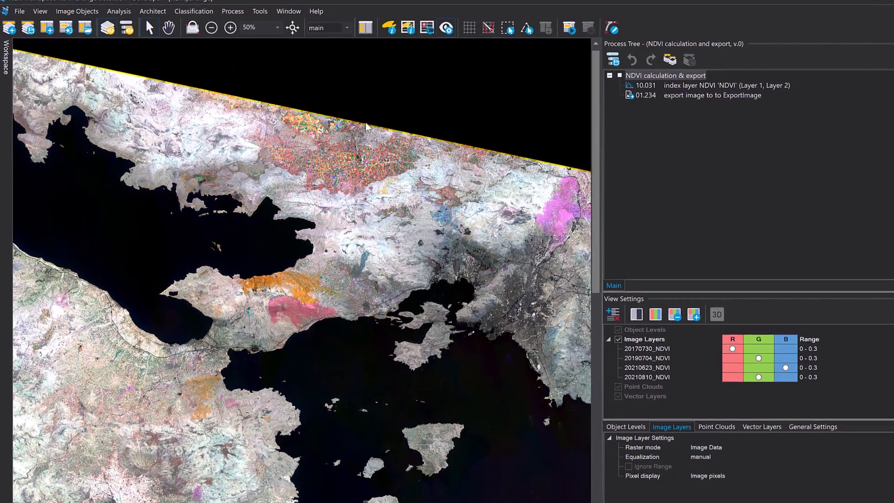
scroll(365, 122, "up", 2)
scroll(370, 126, "up", 5)
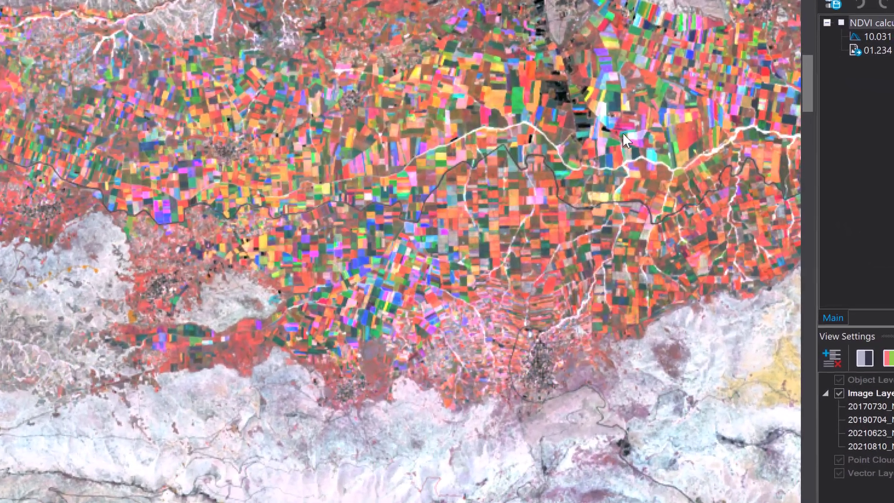
left_click_drag(601, 136, 530, 177)
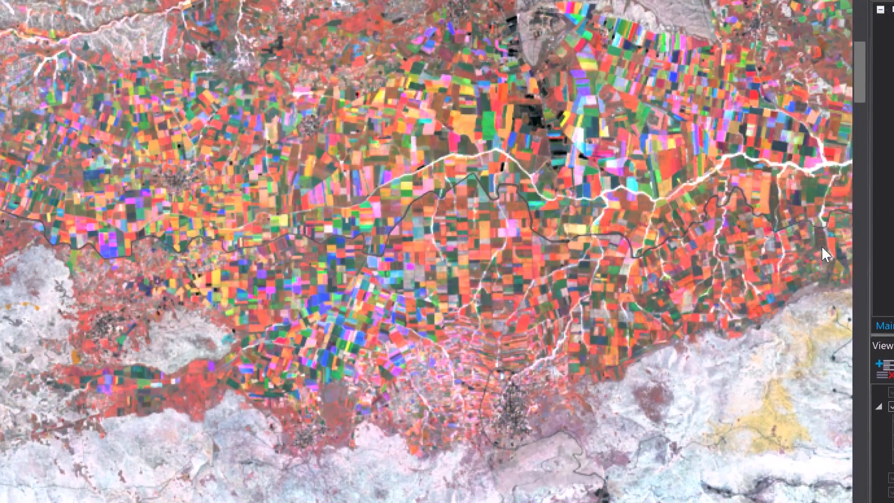
left_click_drag(668, 171, 501, 238)
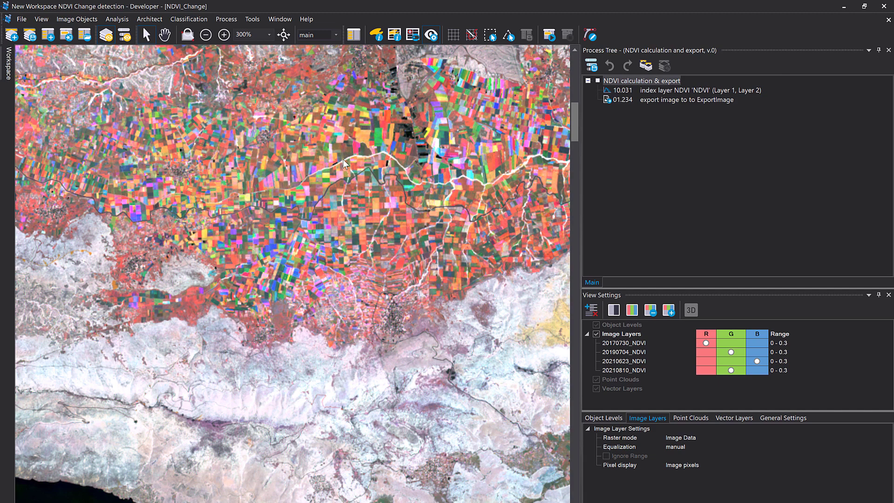
Switch to the rule set development layout, widen the map view and bring the multicoloured farm fields into view
left_click(125, 35)
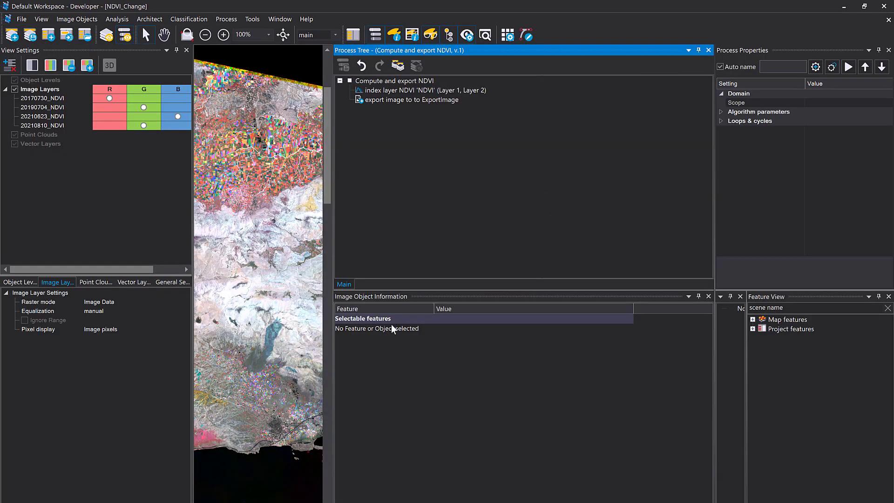
left_click_drag(333, 202, 530, 274)
scroll(272, 166, "up", 2)
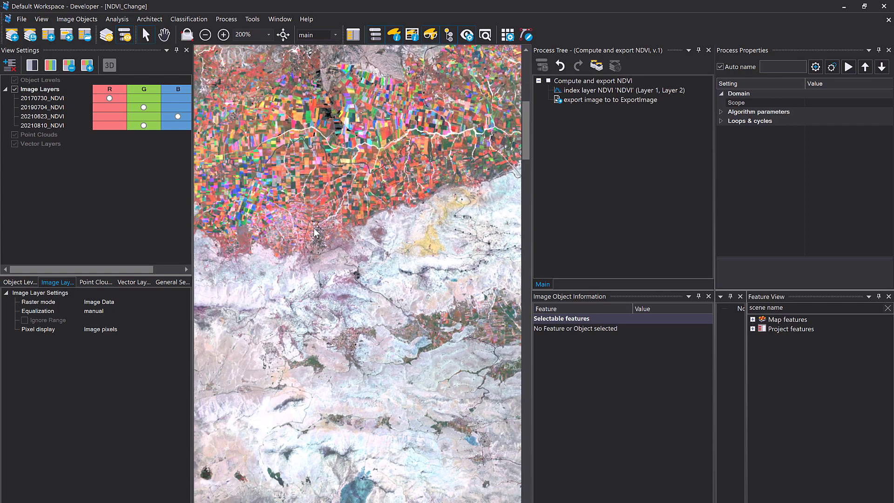
left_click_drag(313, 233, 369, 252)
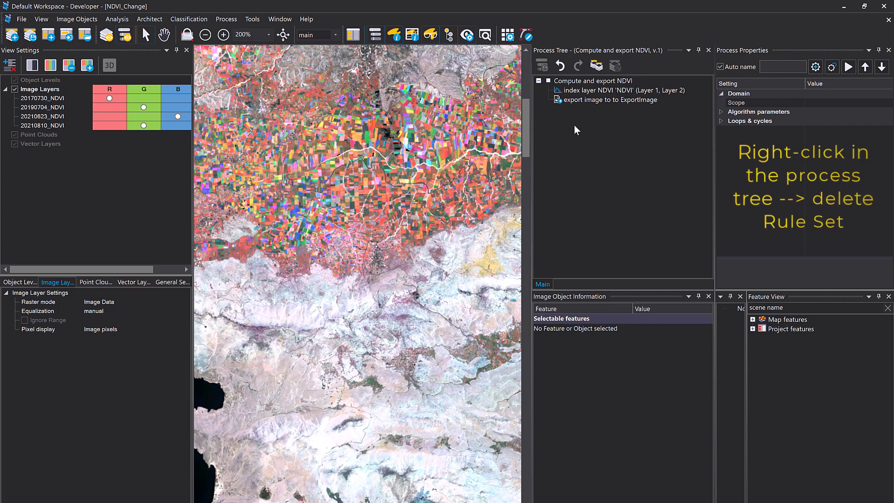
Delete the existing rule set and add a parent process named "Change detection"
right_click(574, 127)
left_click(611, 304)
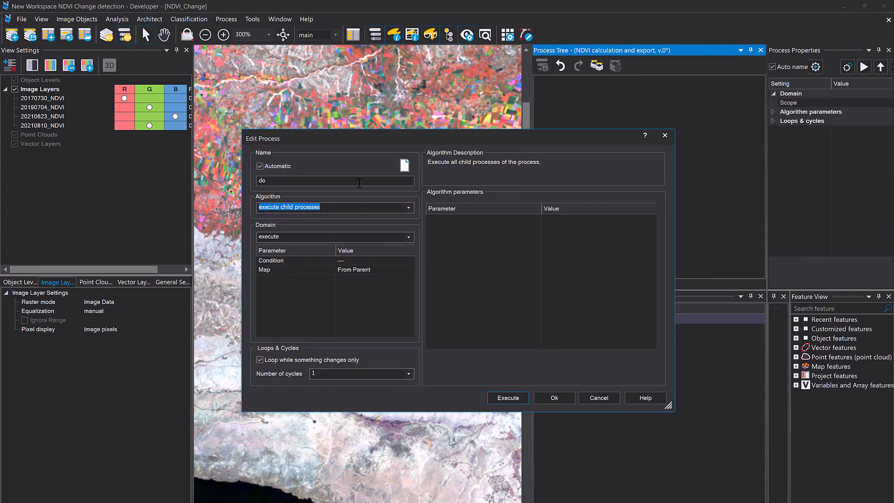
double_click(359, 182)
type("Chang")
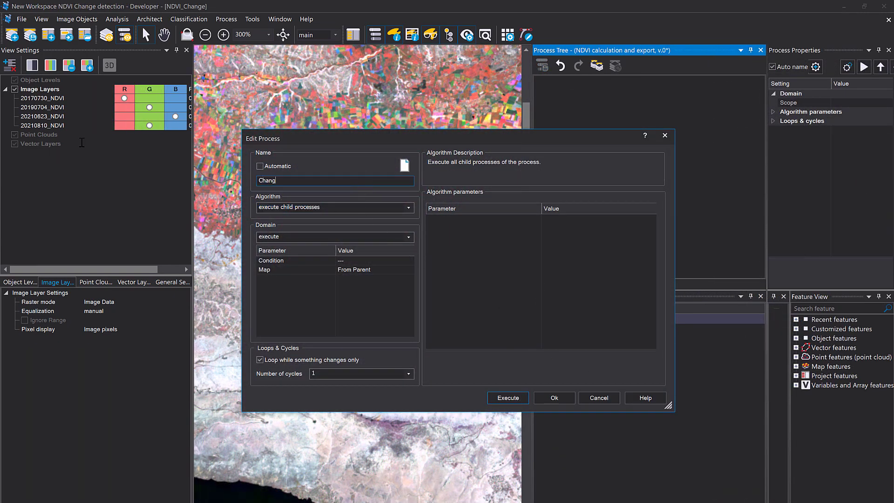
type("e detection")
left_click(553, 395)
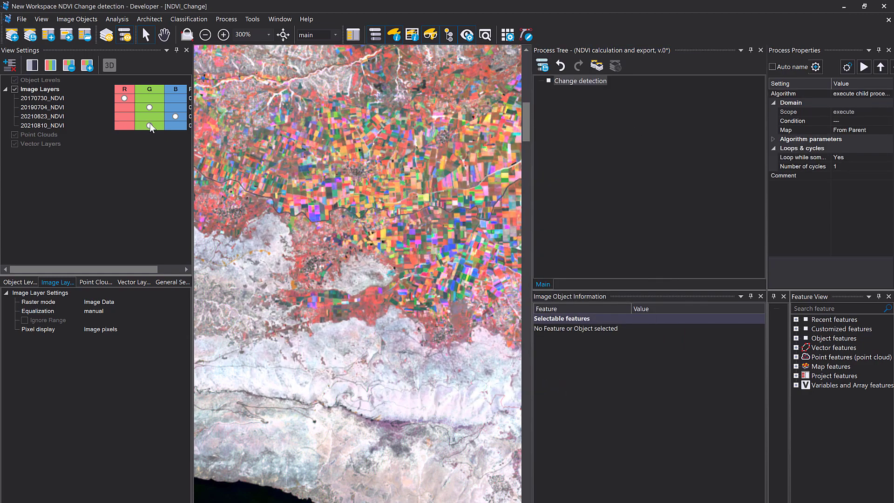
Remove both 2021 NDVI layers from the display and show 20190704_NDVI in blue as well as green
left_click(168, 115)
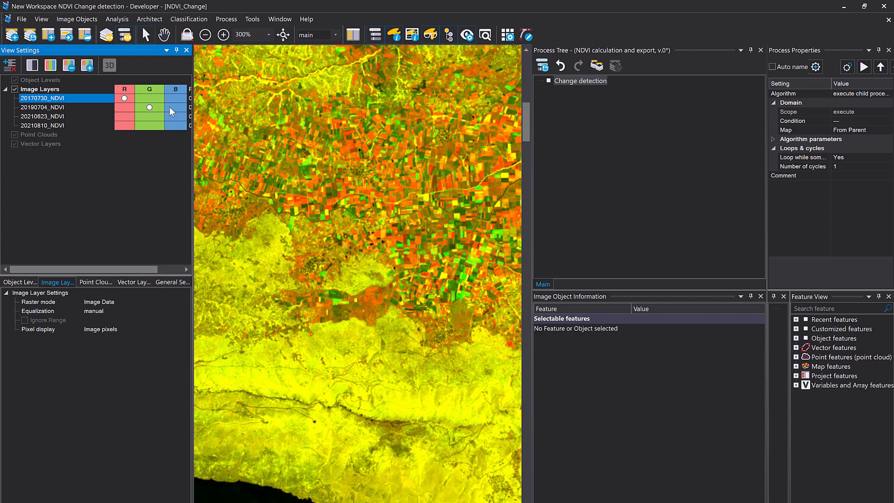
left_click(175, 107)
Examine the red change area along the coast and its surroundings in the 2017–2019 NDVI composite
scroll(364, 264, "down", 5)
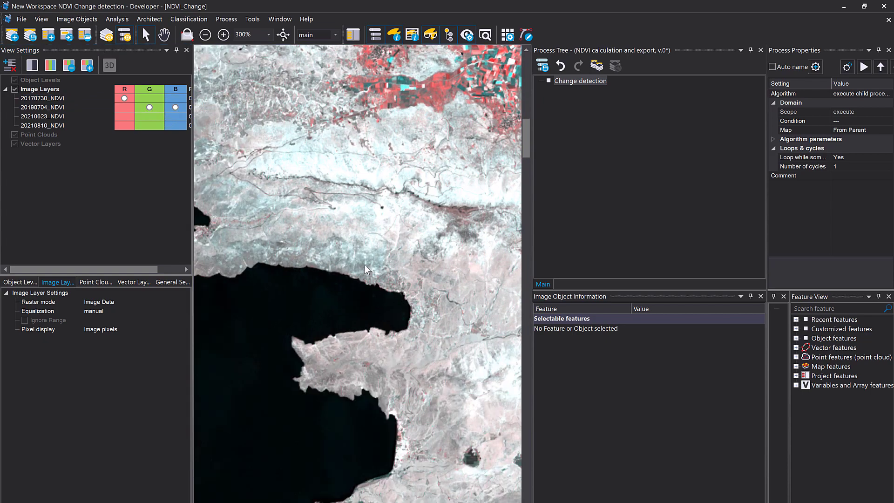
scroll(364, 265, "down", 3)
right_click(341, 305)
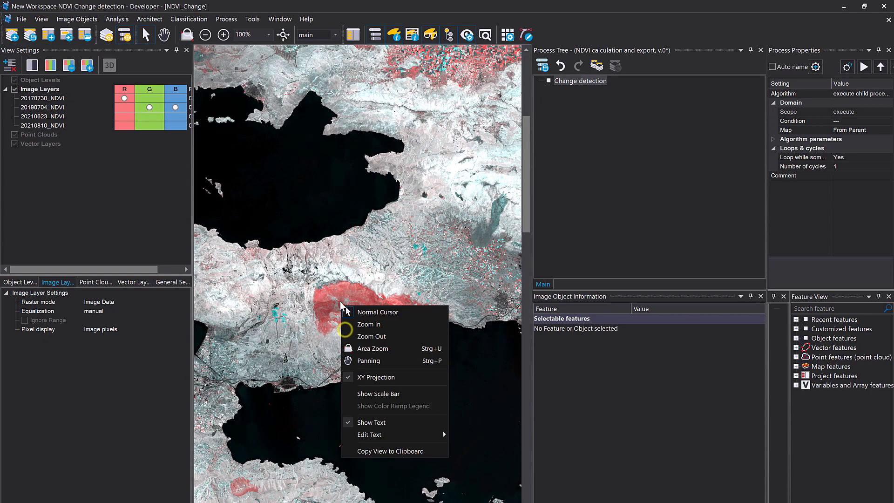
left_click(331, 291)
scroll(340, 292, "up", 3)
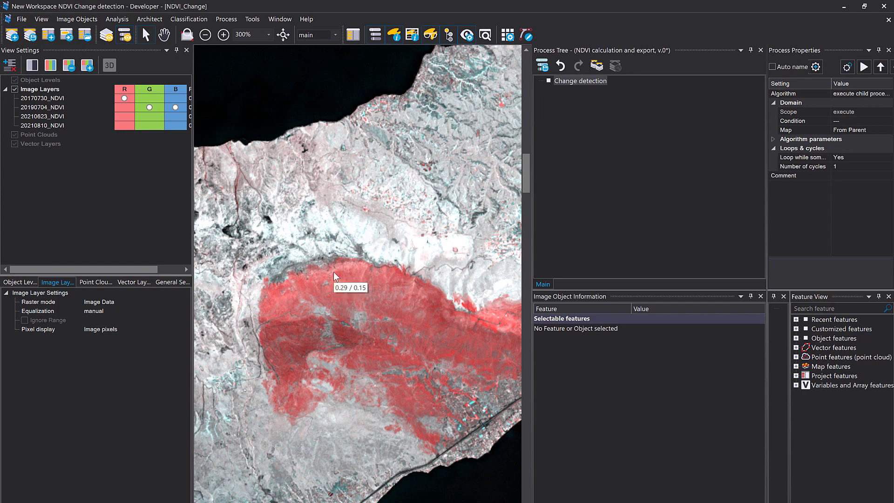
left_click_drag(334, 272, 132, 487)
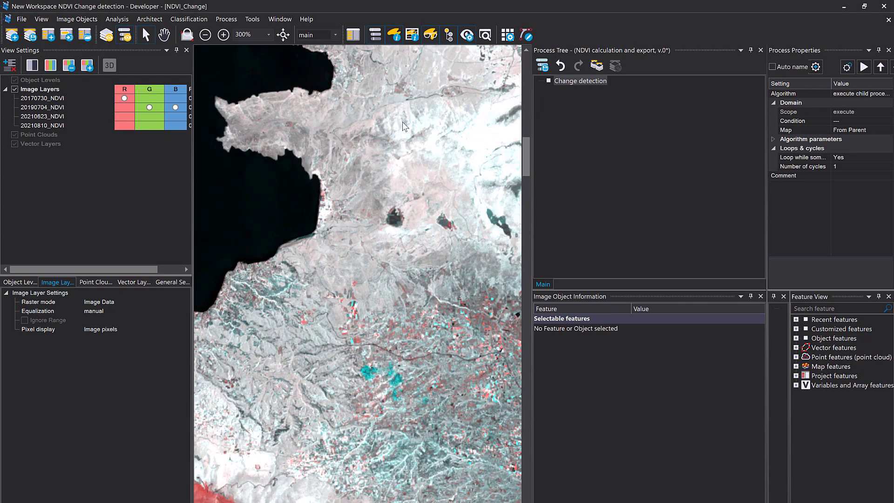
left_click_drag(404, 254, 402, 28)
Insert a layer arithmetics child process under Change detection with the output value "20"
left_click(706, 208)
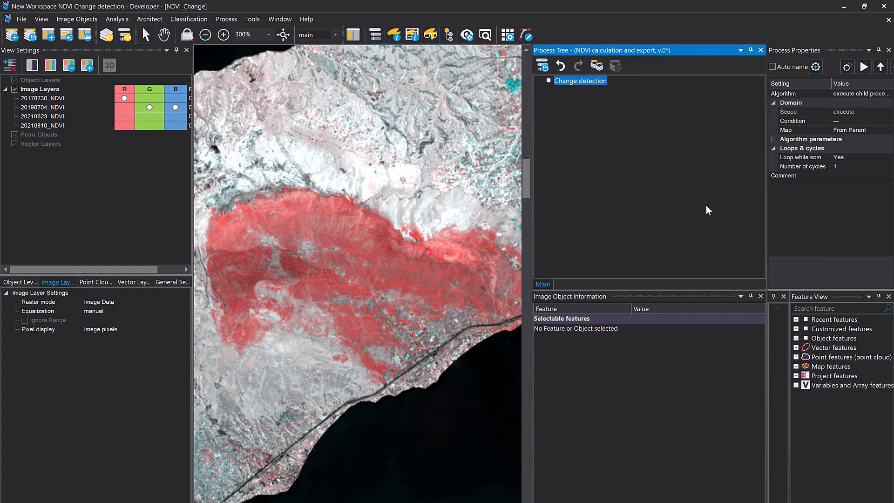
key("ctrl+i")
type("layer")
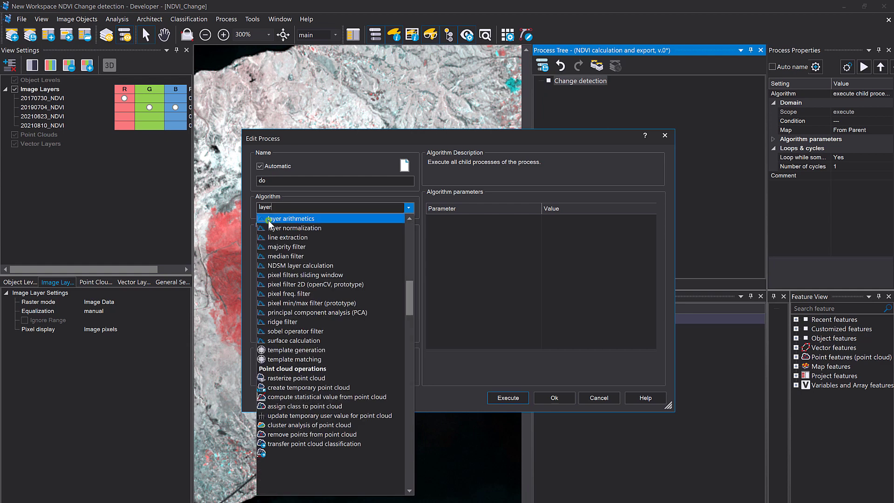
left_click(269, 219)
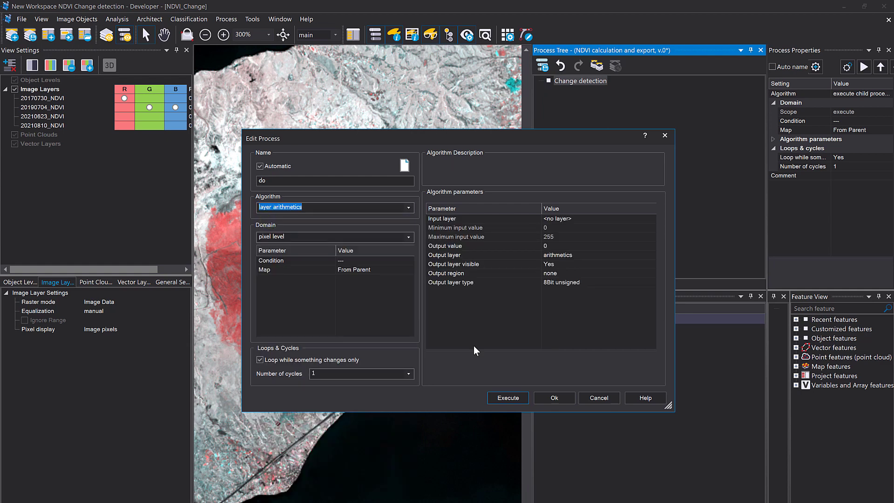
left_click(560, 244)
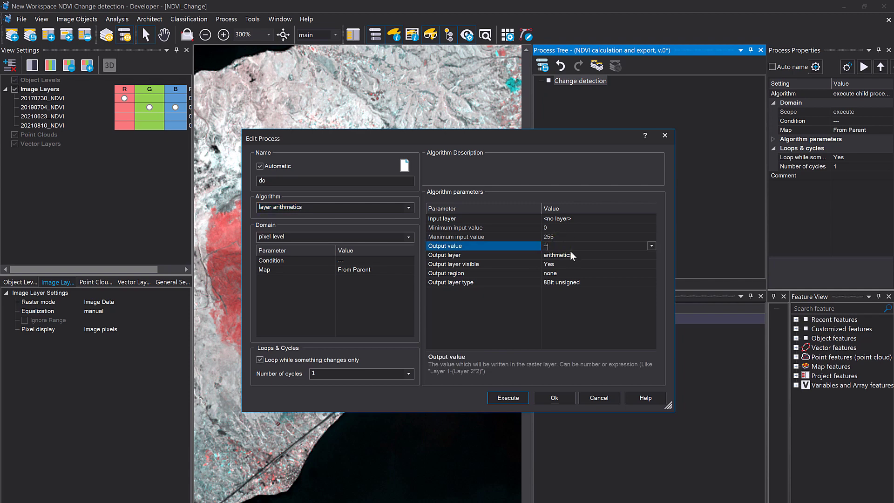
type("\"\"")
type("20")
left_click(567, 396)
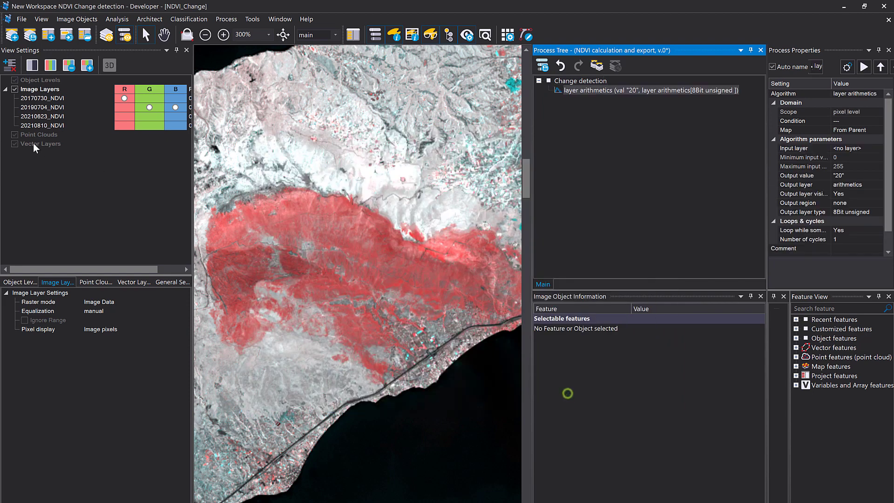
Copy the 20190704_NDVI layer name into the layer arithmetics process, setting its output value to "20190704_NDVI - "
left_click(52, 108)
left_click(52, 108)
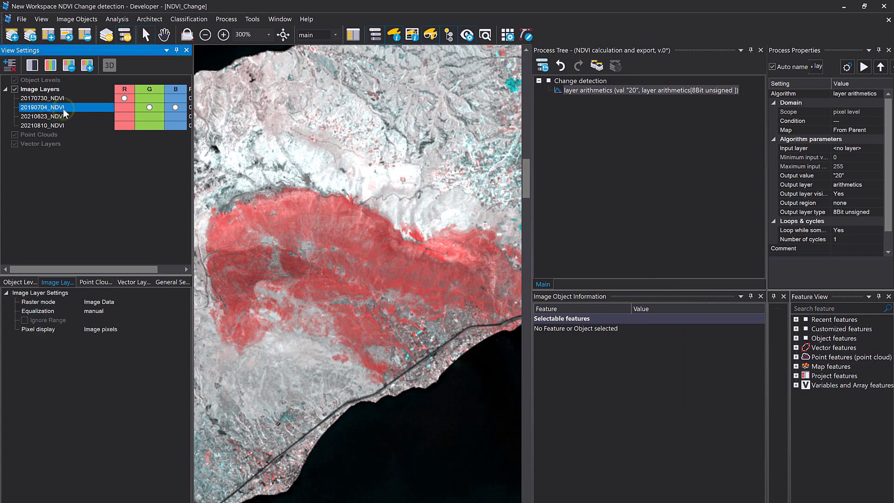
left_click(63, 108)
key("ctrl+c")
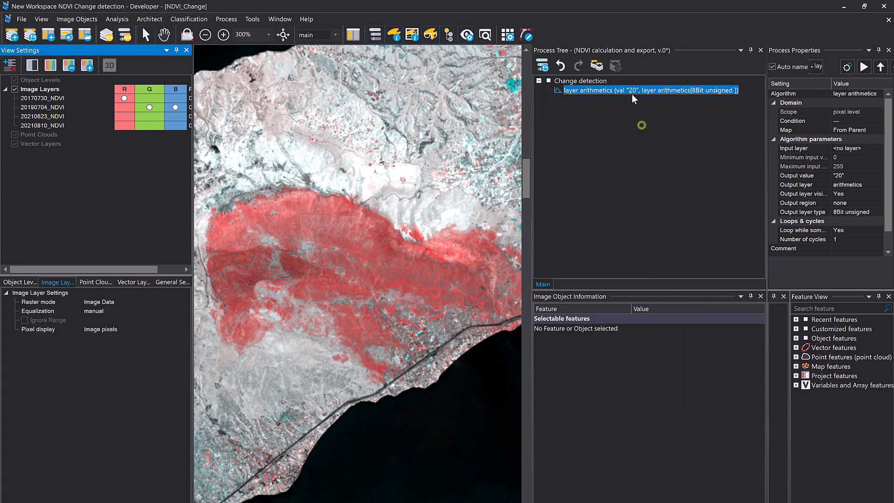
double_click(631, 91)
left_click(556, 246)
key("ctrl+v")
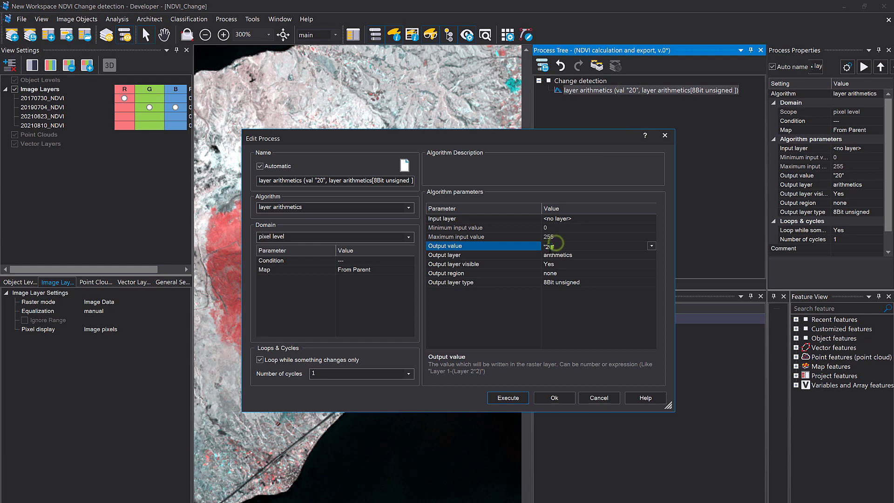
type("-")
left_click(553, 399)
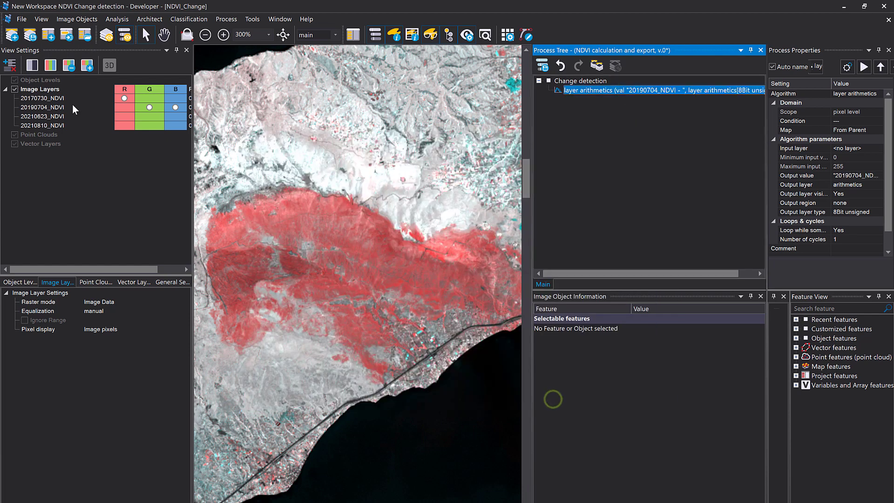
Copy the 20170730_NDVI layer name and complete the process's output value as "20190704_NDVI - 20170730_NDVI"
left_click(58, 100)
left_click(58, 99)
key("ctrl+c")
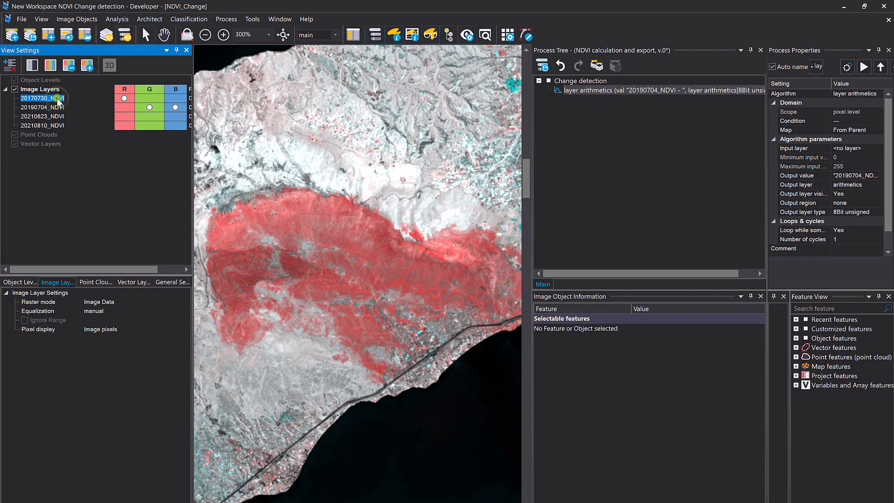
left_click(576, 147)
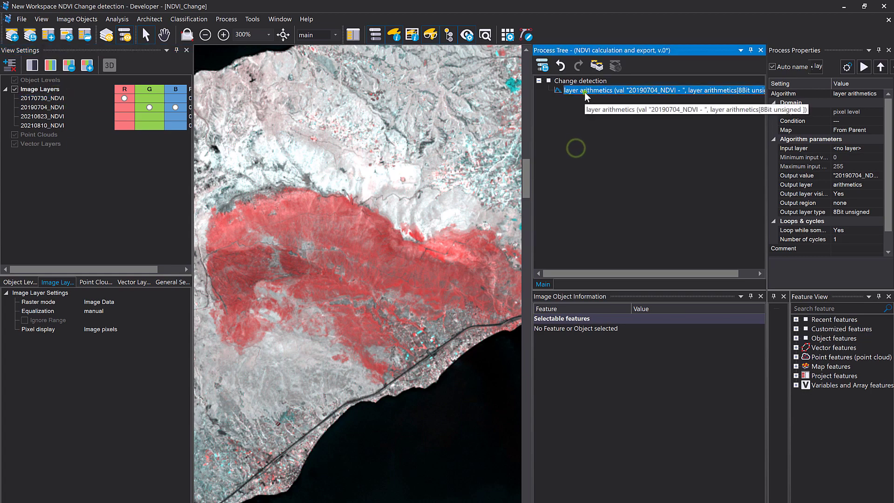
double_click(586, 91)
left_click(604, 247)
left_click(595, 247)
key("ctrl+v")
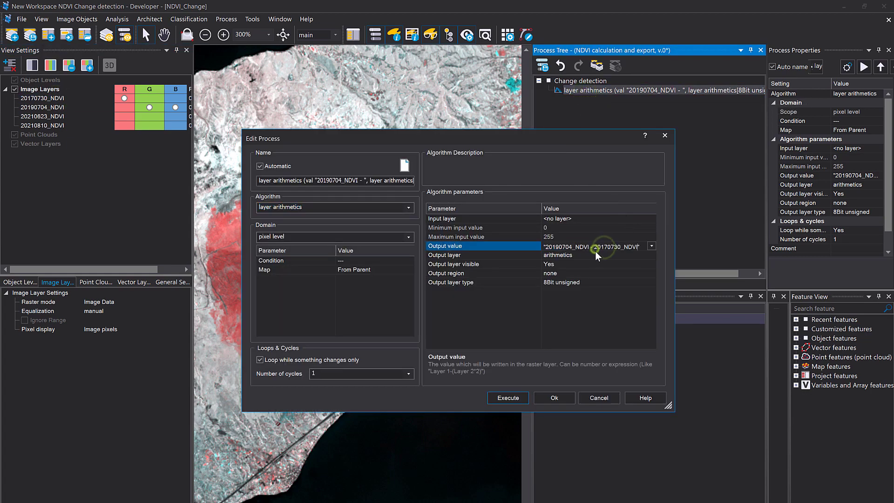
Name the output layer "T1 - T2", set its type to 32Bit float, and execute the layer arithmetics process
left_click(580, 264)
left_click(583, 253)
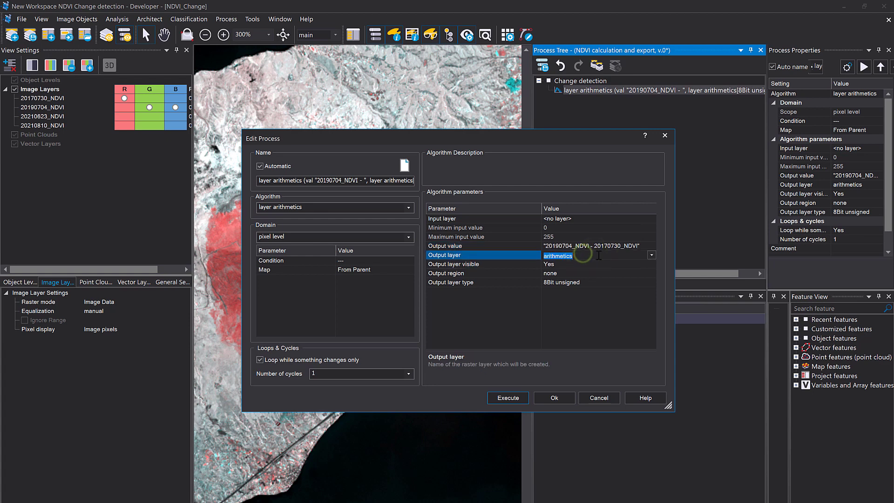
type("T")
type("1 - T2")
left_click(652, 285)
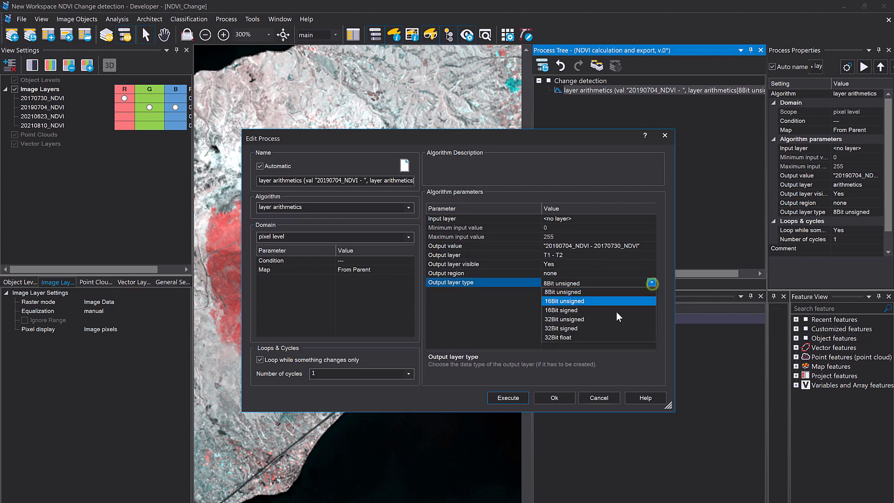
left_click(590, 335)
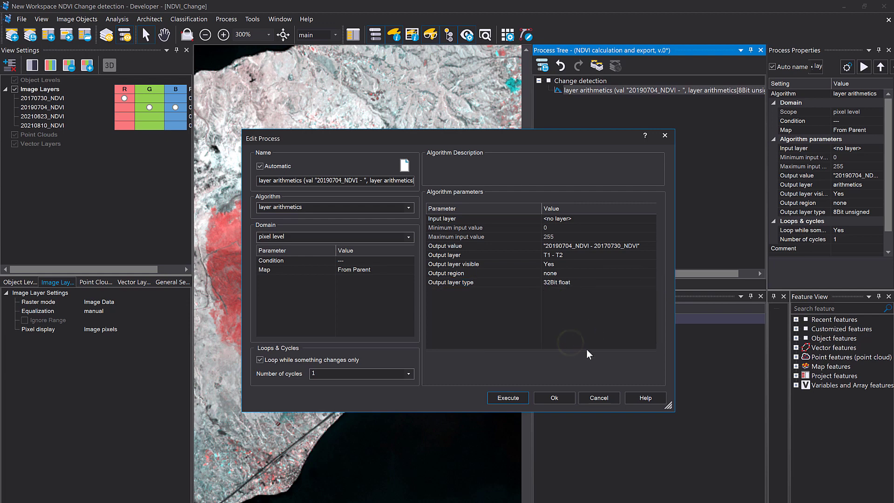
left_click(508, 398)
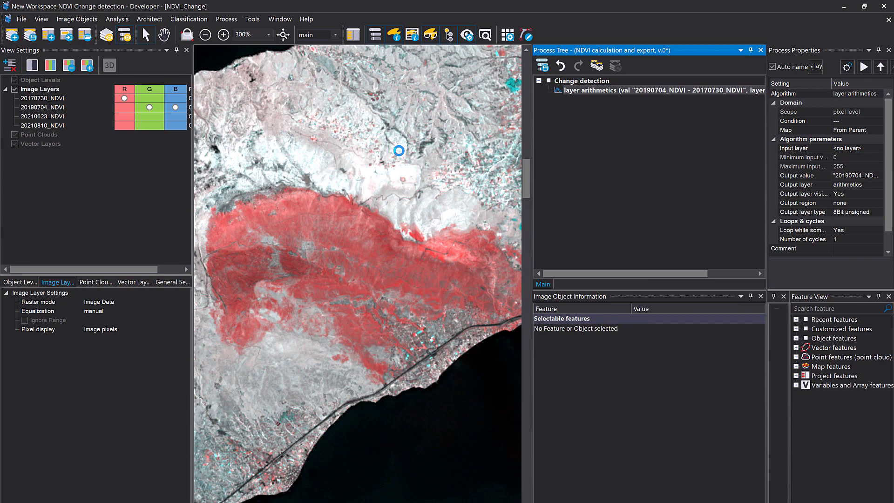
Display only the T1 - T2 difference layer in single-layer grayscale
left_click(32, 67)
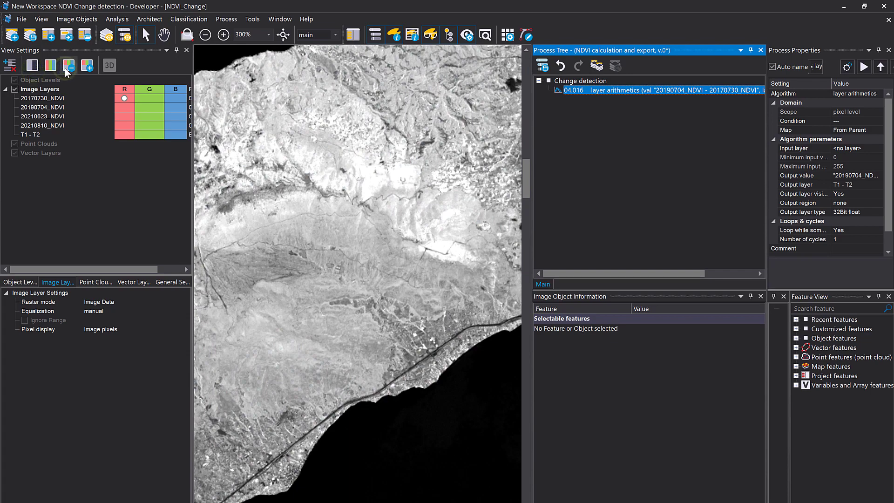
left_click(66, 67)
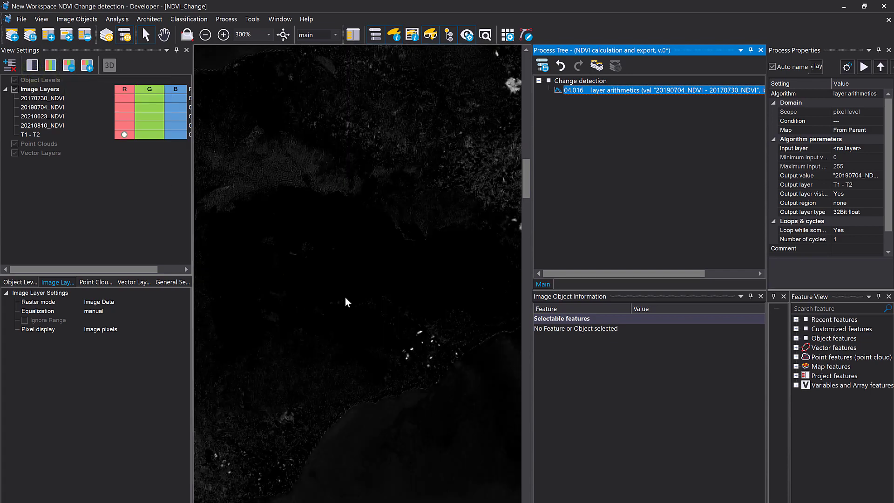
Widen the view settings area and set the image layer equalization of the T1 - T2 display to false color
left_click_drag(192, 142, 229, 140)
left_click(100, 310)
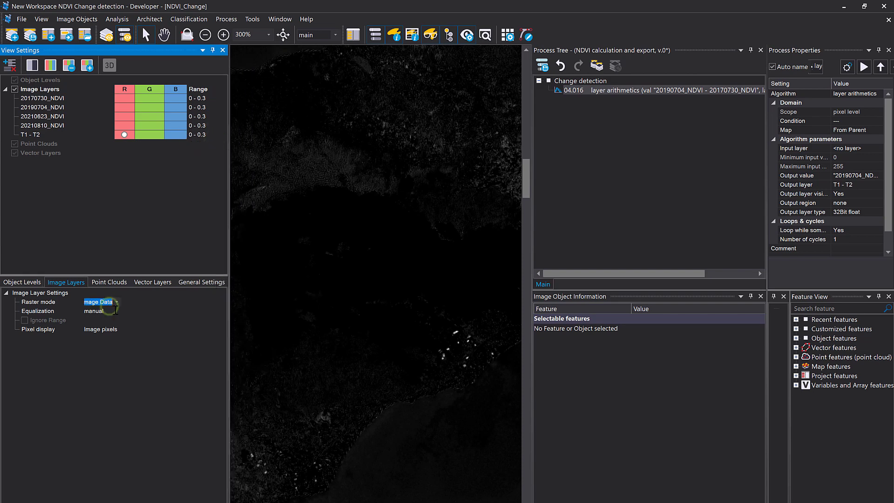
left_click(110, 310)
left_click(112, 384)
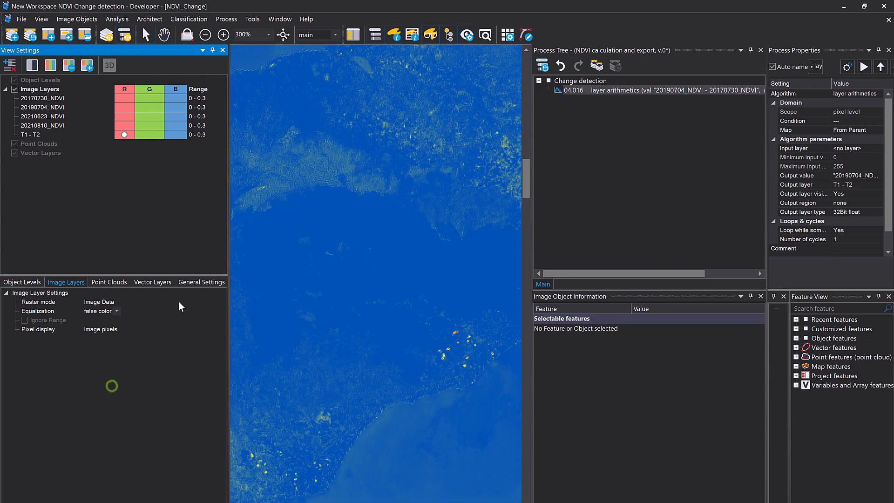
Disable the saved default values for T1 - T2 and set its equalization range to -0.1 to 0.1
left_click(205, 139)
left_click(205, 139)
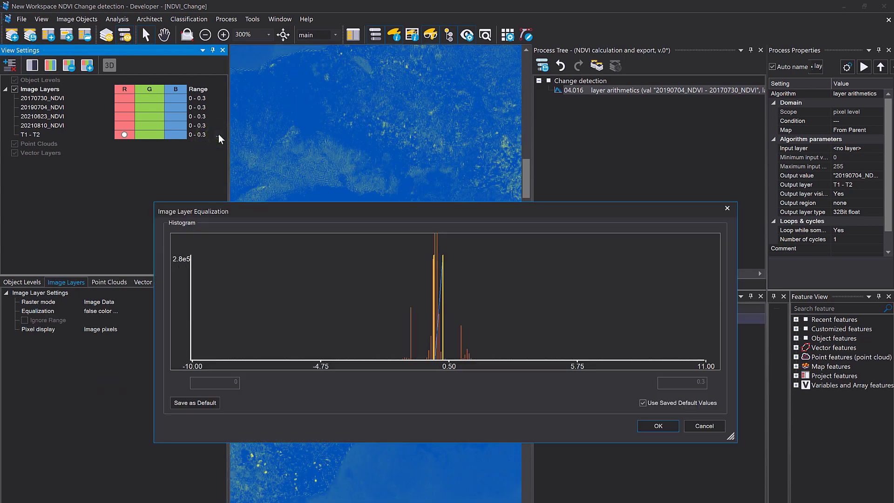
left_click(644, 404)
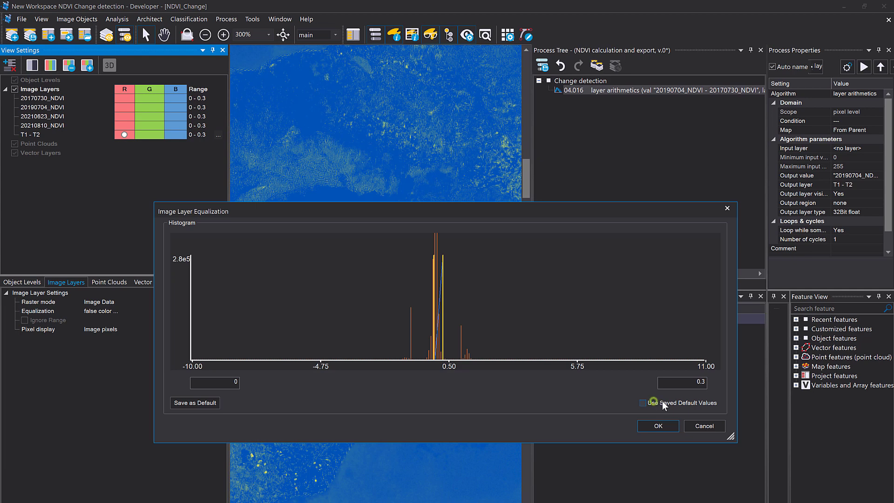
left_click(230, 386)
type("-0.1")
left_click_drag(703, 383, 690, 383)
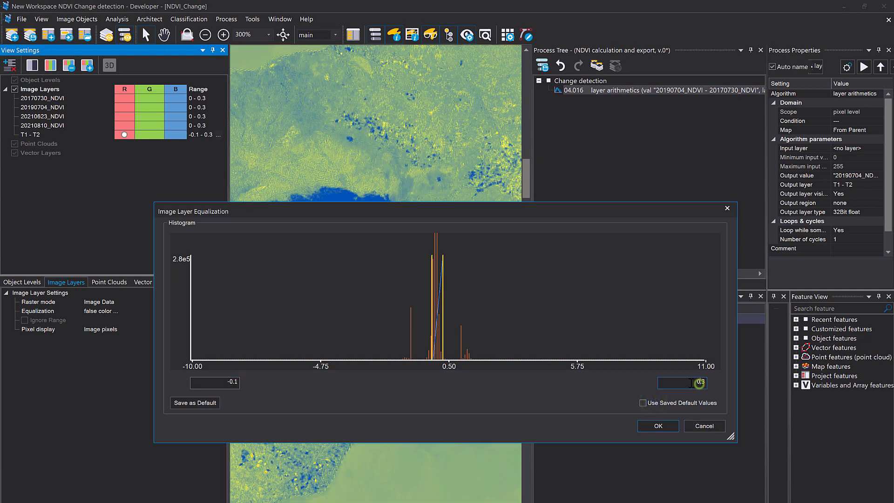
type("0.1")
left_click(646, 423)
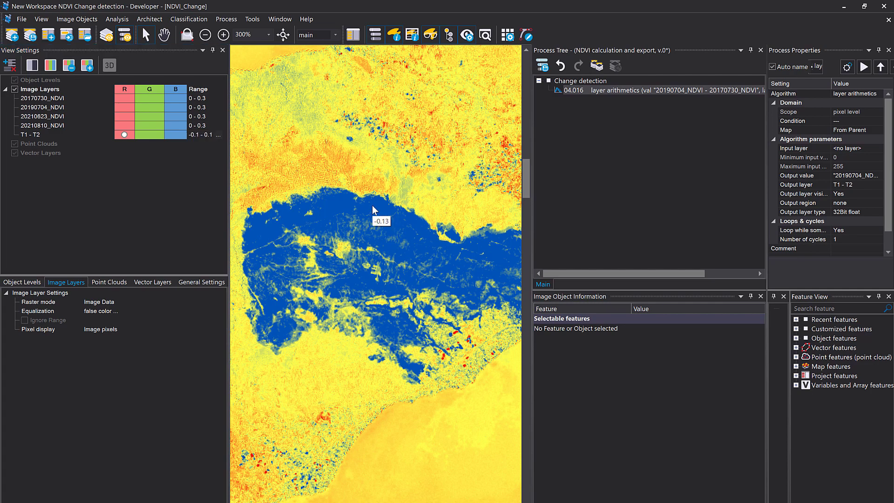
Display a multi-layer composite with 20170730_NDVI in red, 20190704_NDVI in green and T1 - T2 in blue
scroll(377, 212, "down", 5)
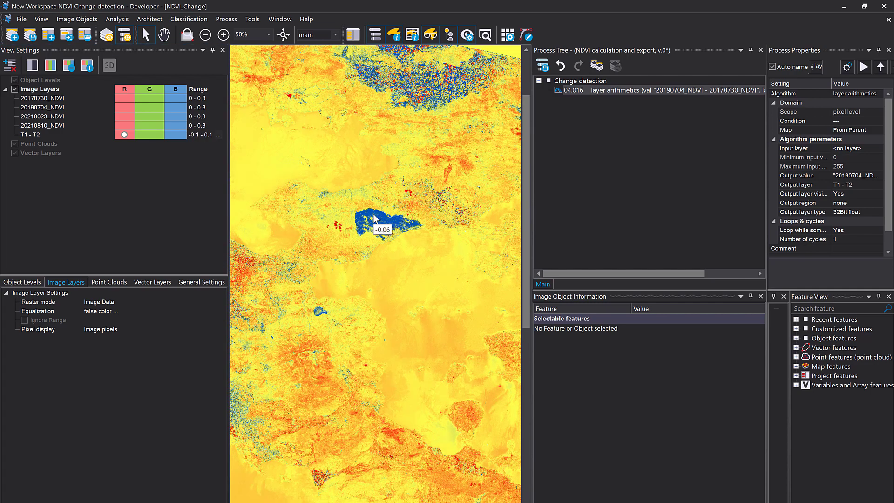
double_click(124, 134)
left_click(52, 71)
left_click(177, 116)
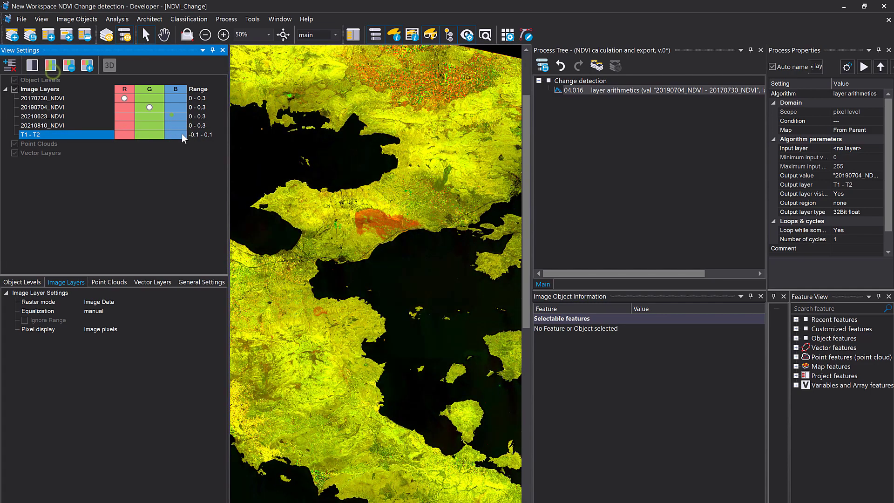
left_click(177, 134)
mouse_move(375, 216)
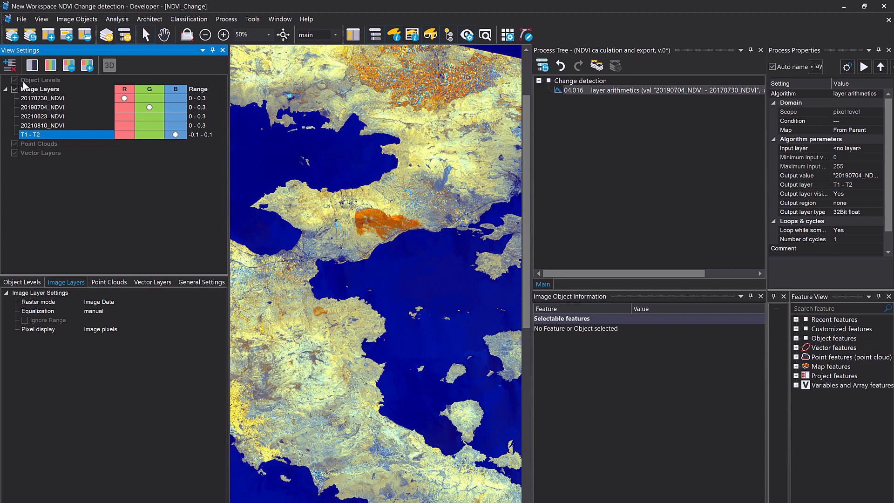
Remove both NDVI date layers from the composite and display only T1 - T2 with false color equalization
left_click(123, 99)
left_click(150, 107)
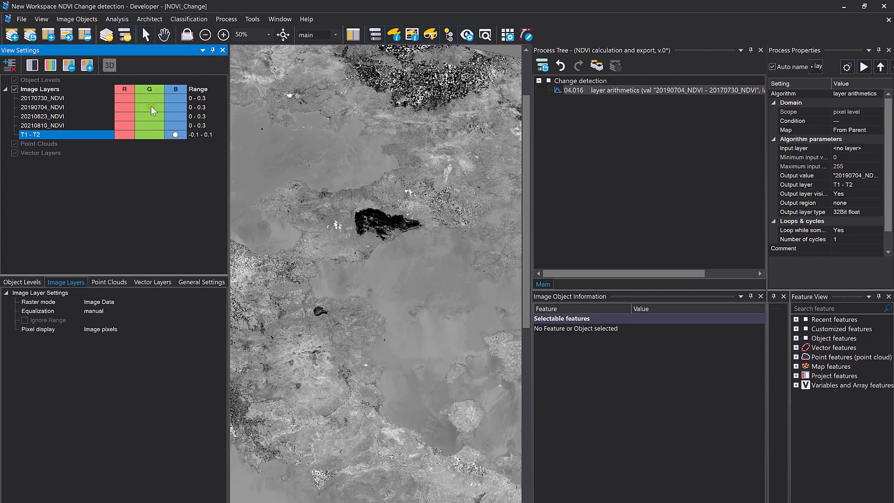
left_click(112, 311)
left_click(98, 385)
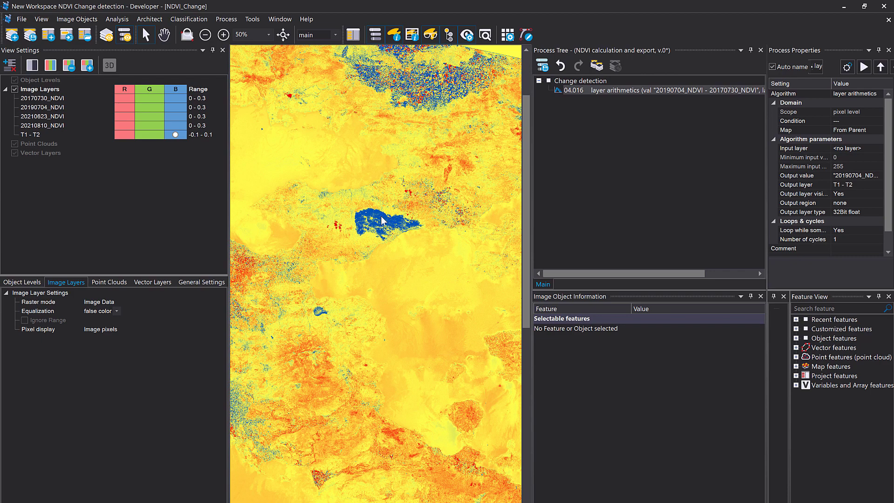
scroll(430, 124, "up", 6)
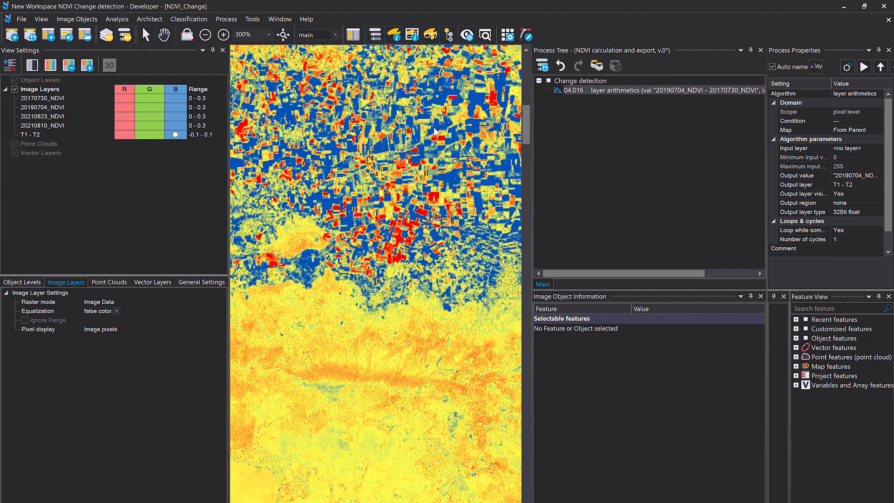
mouse_move(434, 131)
scroll(422, 219, "down", 3)
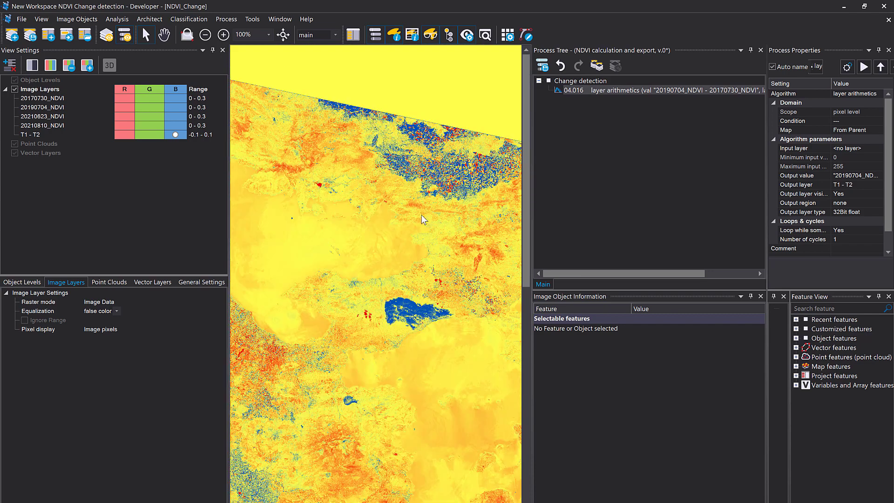
left_click_drag(471, 211, 392, 158)
left_click_drag(510, 249, 292, 216)
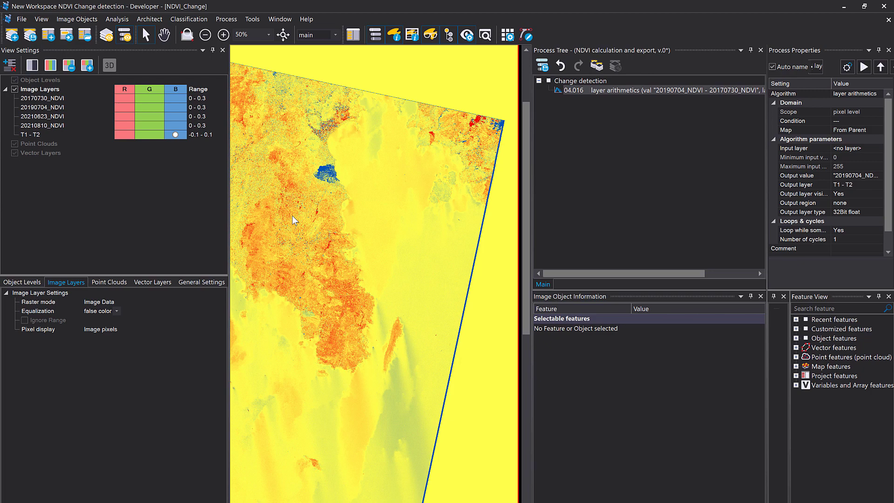
Switch to the eCognition Knowledge Base, search for "hexag", and open the Hexagon Segmentation article to review it
left_click(597, 90)
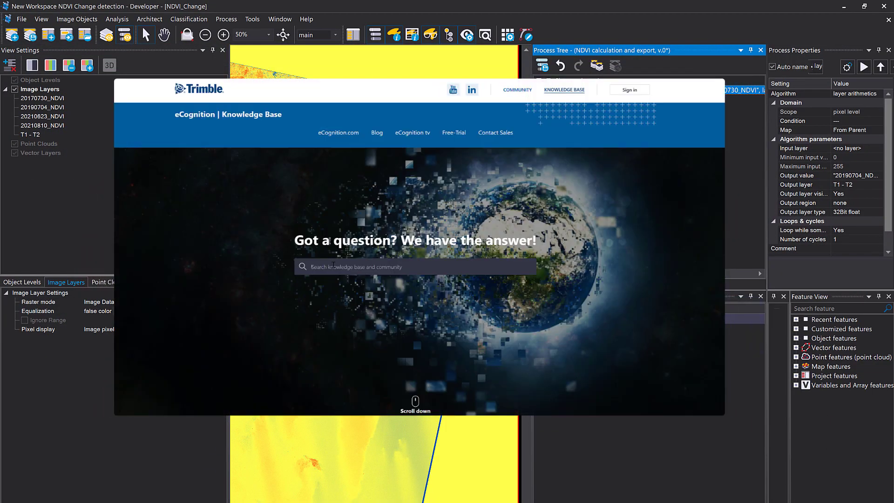
left_click(333, 265)
type("ht")
type("e")
type("xag")
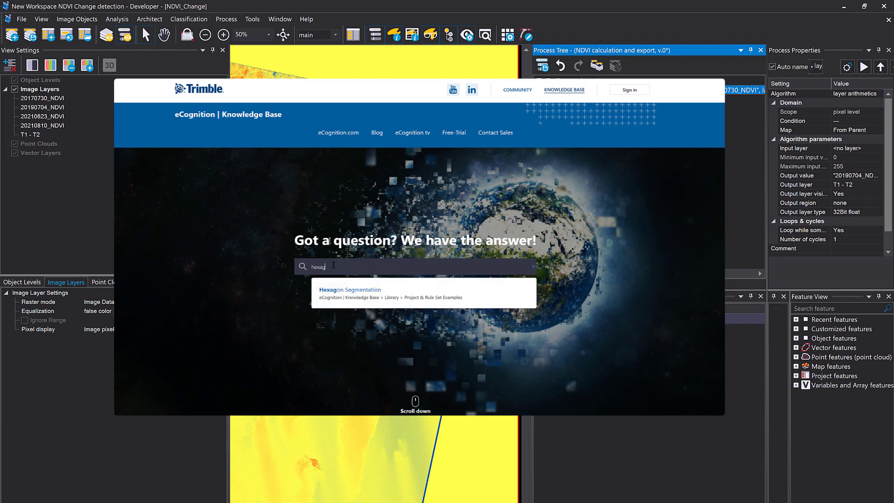
left_click(368, 294)
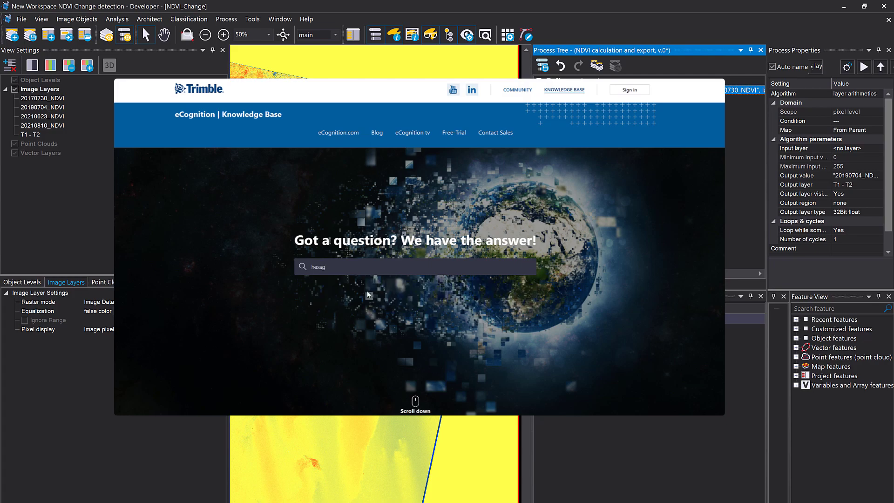
scroll(384, 277, "down", 2)
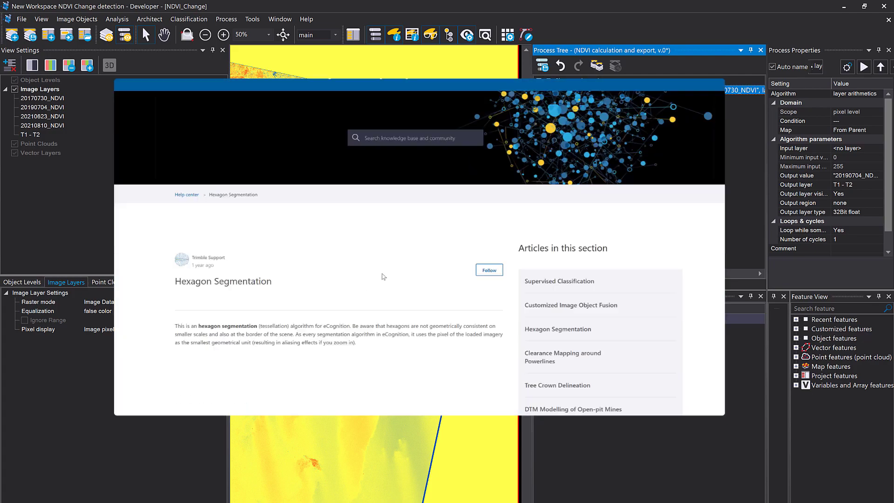
scroll(278, 226, "down", 3)
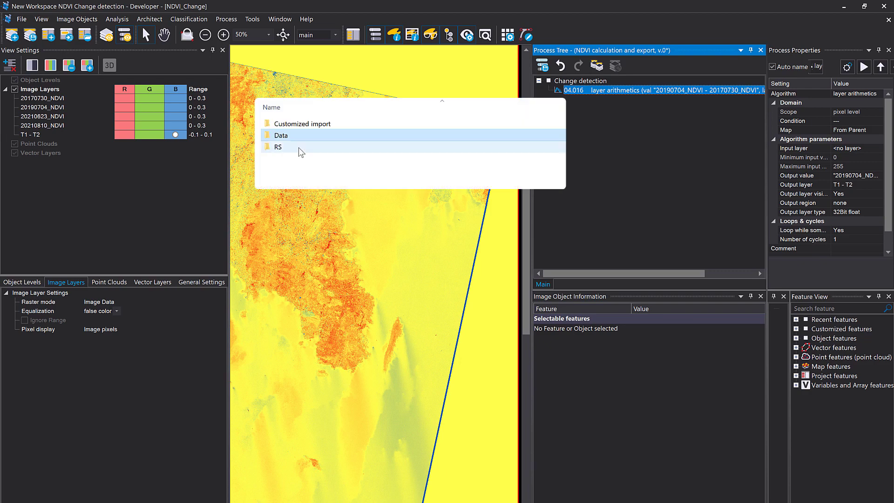
Load the customized algorithm file hexagon_segmentation_enc.dcp from the RS folder's hexagon_segmentation_enc subfolder into eCognition and dismiss the rasterization notice
double_click(303, 147)
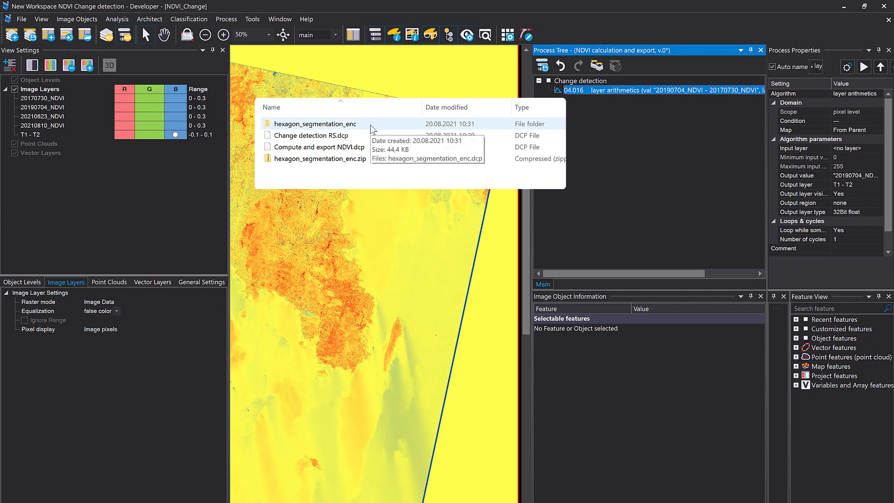
left_click(362, 122)
double_click(362, 123)
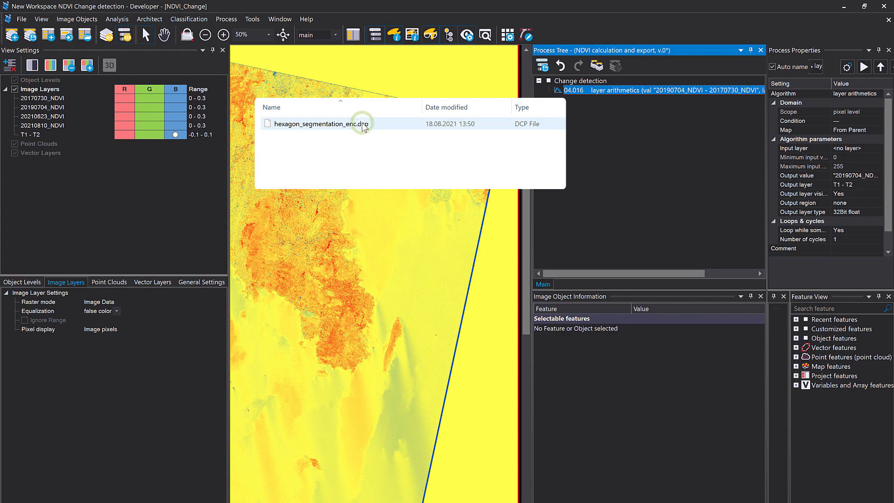
left_click(375, 123)
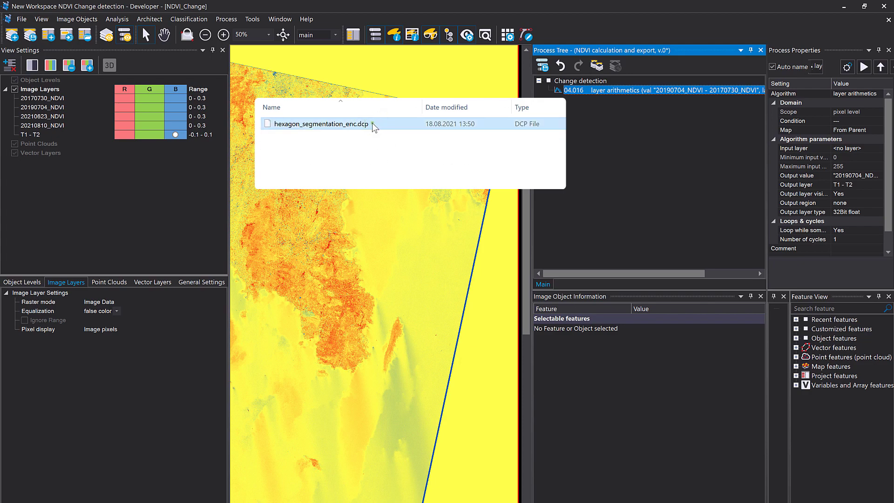
double_click(372, 123)
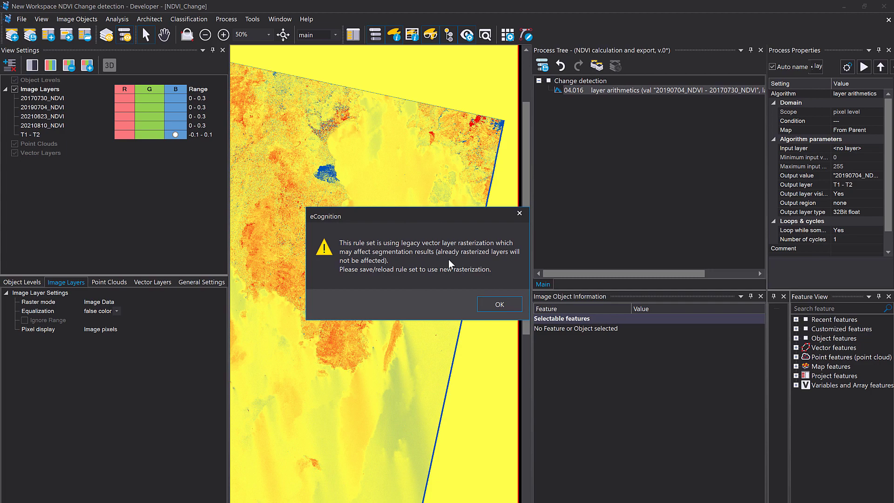
left_click_drag(437, 213, 409, 205)
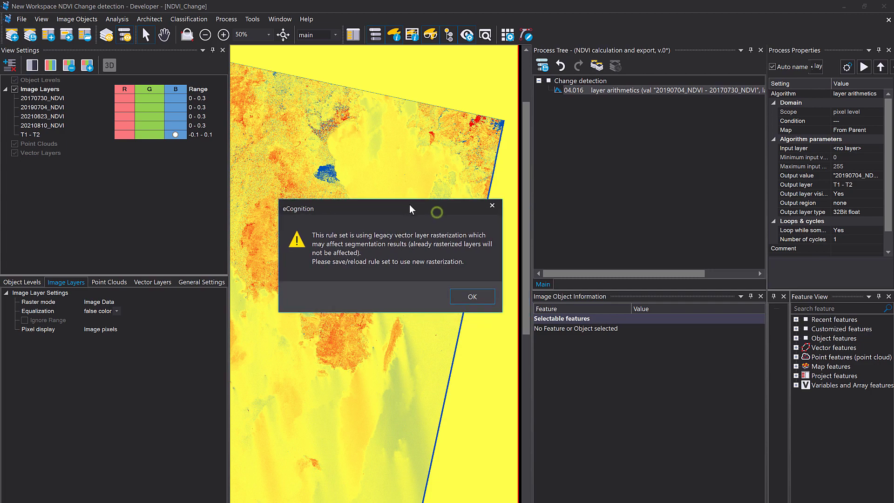
left_click(471, 299)
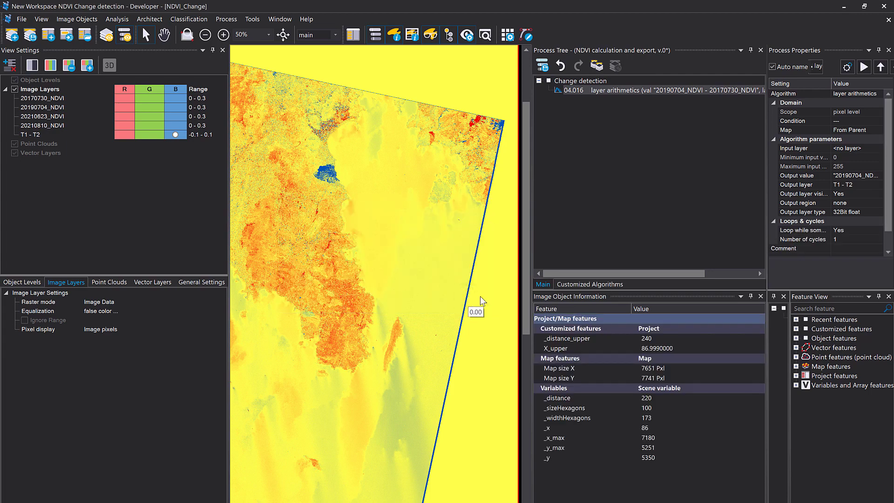
Append a new process after the layer arithmetics process and choose hexagon segmentation as its algorithm
left_click(581, 215)
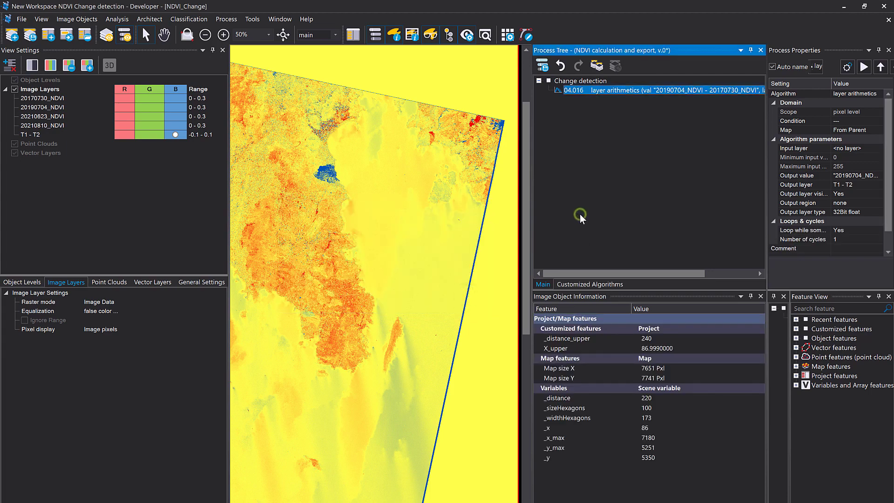
right_click(575, 106)
left_click(646, 166)
type("hex")
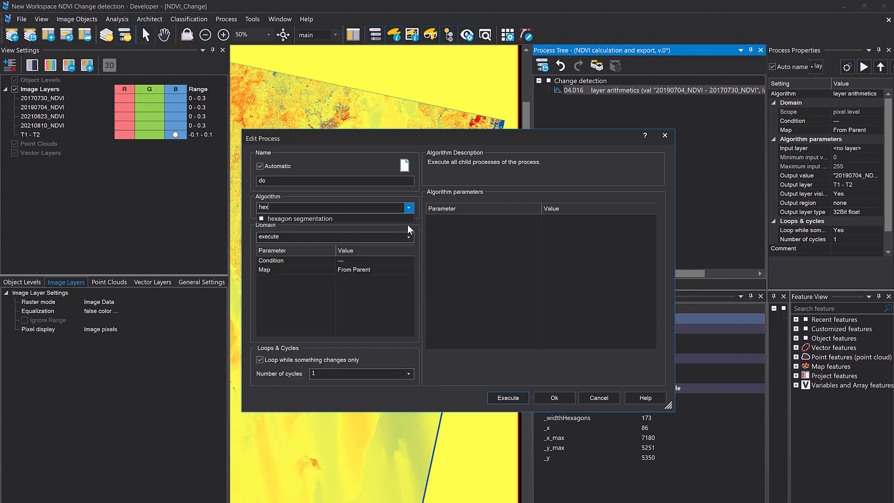
left_click(393, 219)
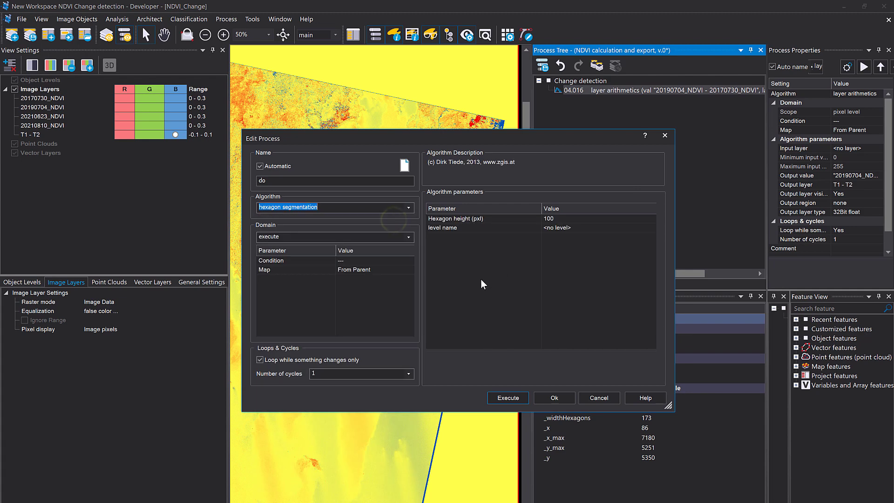
Name the output level "Level 1" and execute the hexagon segmentation with a hexagon height of 100 px
left_click(595, 222)
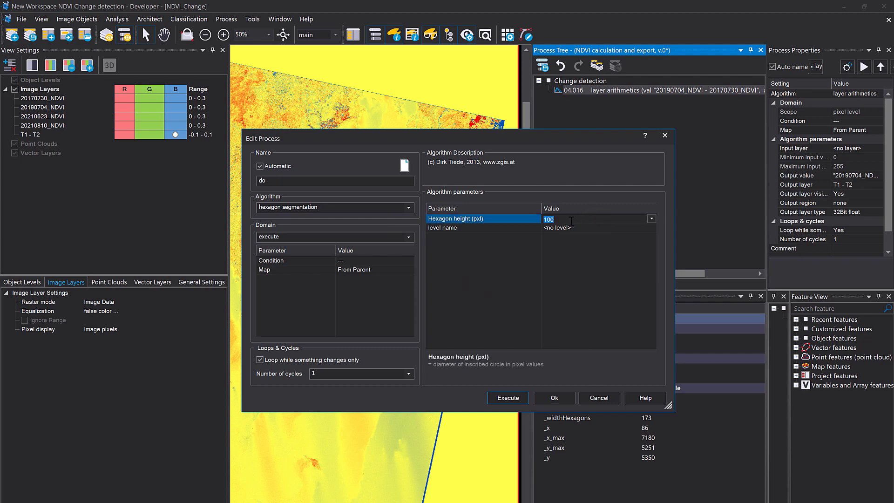
left_click(624, 228)
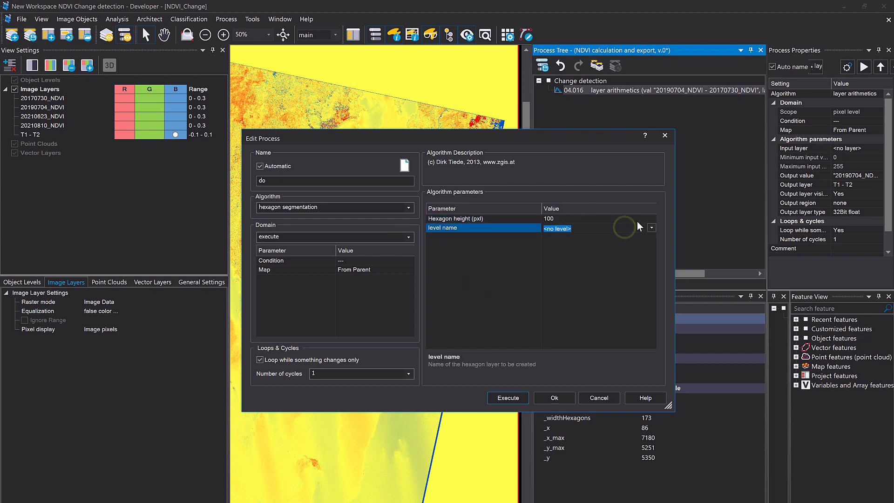
type("Level 1")
left_click(598, 265)
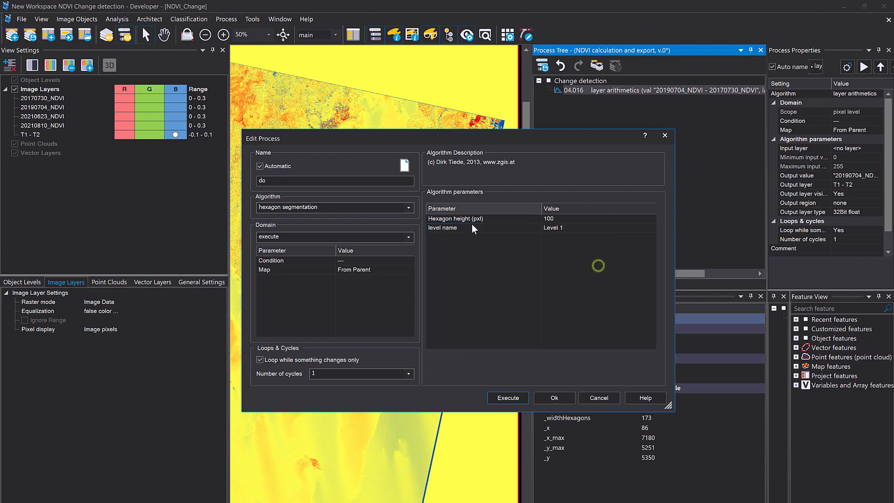
left_click(512, 402)
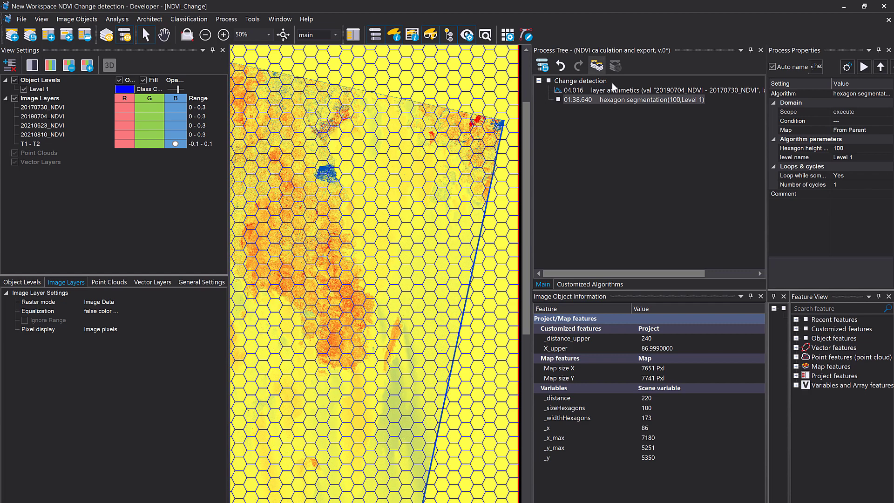
Widen the Process Properties and Feature View areas to make room for their full contents
left_click_drag(313, 203, 464, 191)
left_click_drag(307, 283, 548, 172)
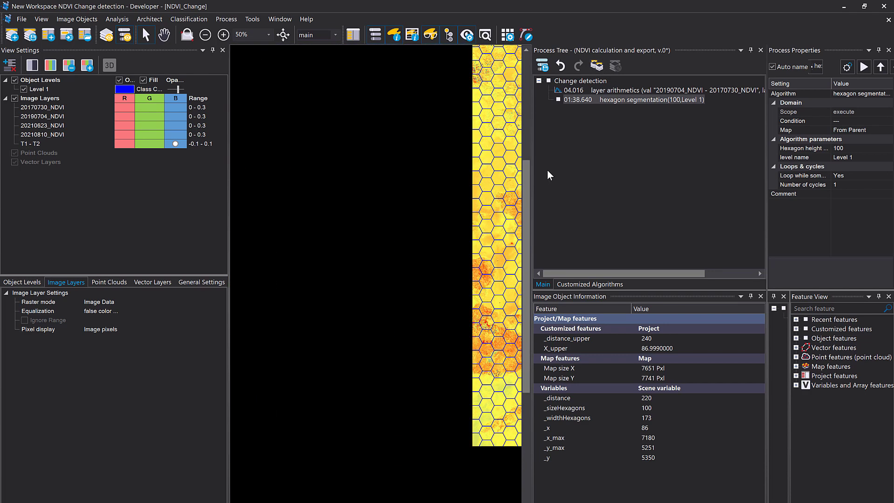
scroll(377, 236, "down", 1)
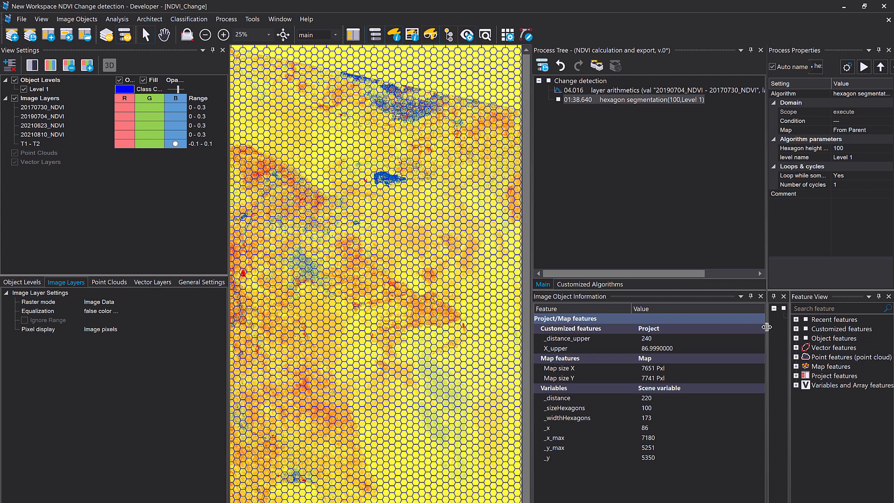
left_click_drag(767, 326, 720, 326)
left_click_drag(781, 334, 764, 336)
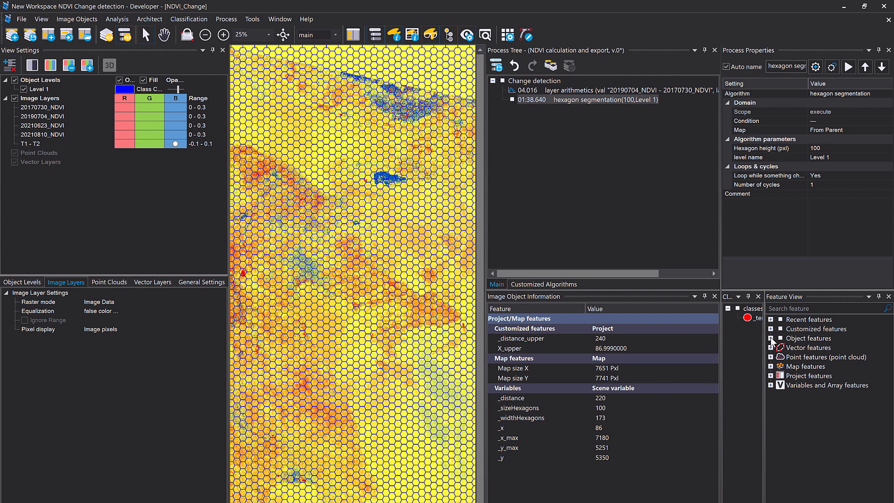
Display the Mean T1 - T2 image layer feature on the hexagon objects and update its value range
left_click(770, 338)
left_click(780, 347)
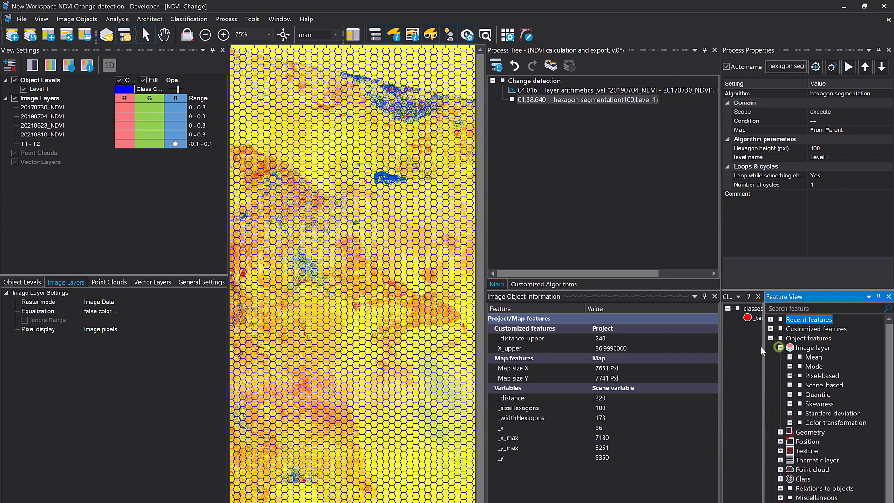
left_click(790, 356)
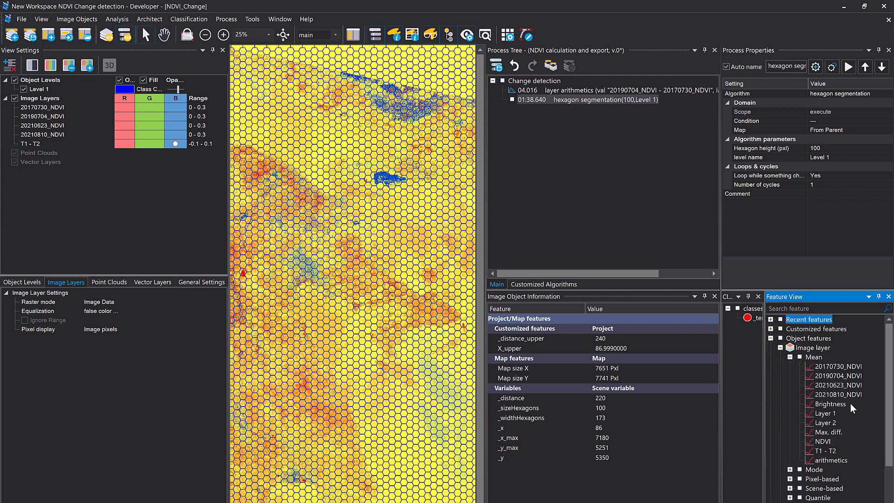
left_click(830, 449)
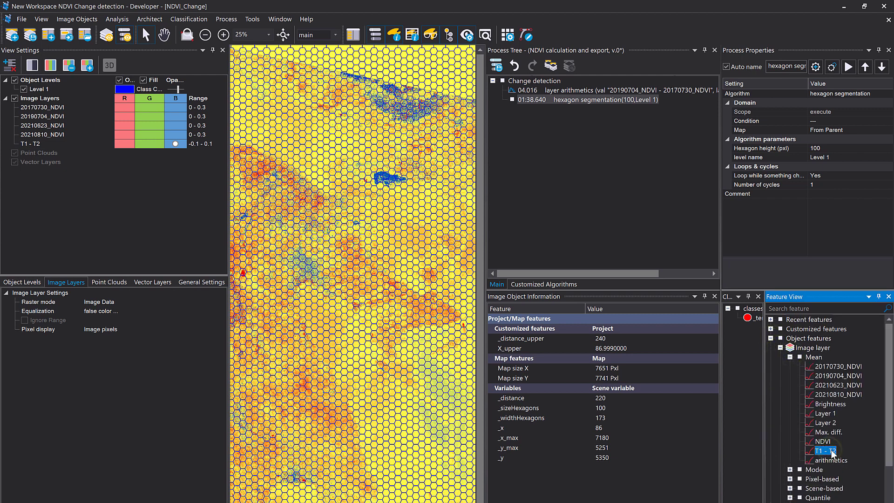
double_click(831, 450)
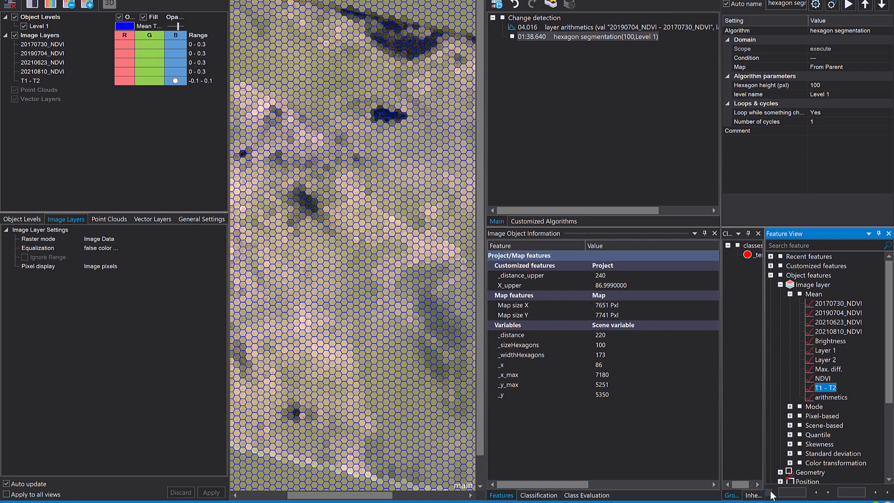
right_click(823, 387)
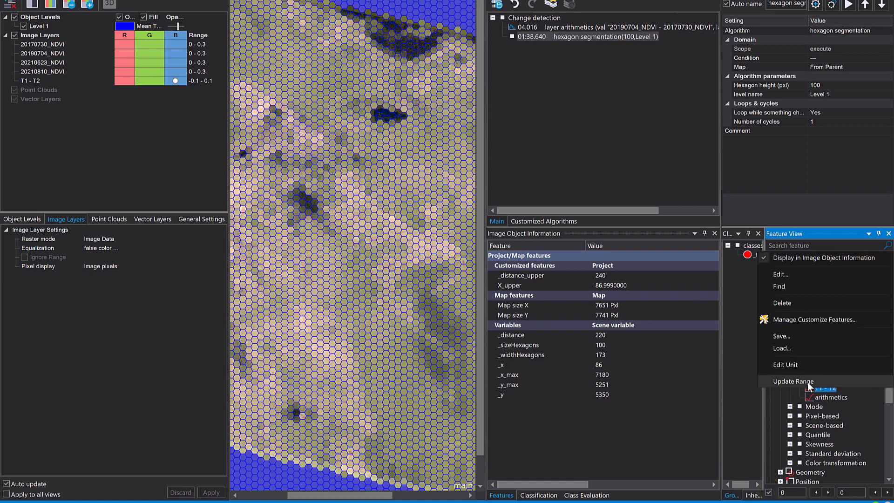
left_click(810, 382)
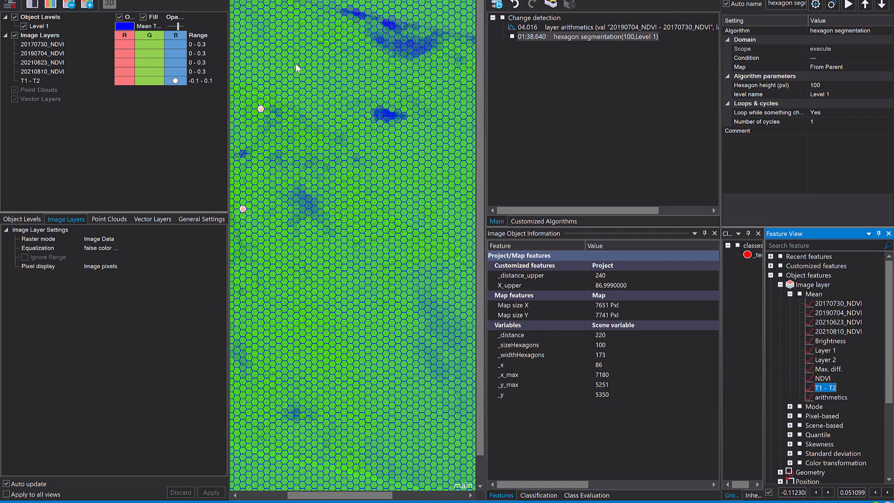
Narrow the displayed Mean T1 - T2 feature range to -0.02 as minimum and 0.04 as maximum
mouse_move(343, 18)
left_click(887, 494)
left_click(887, 493)
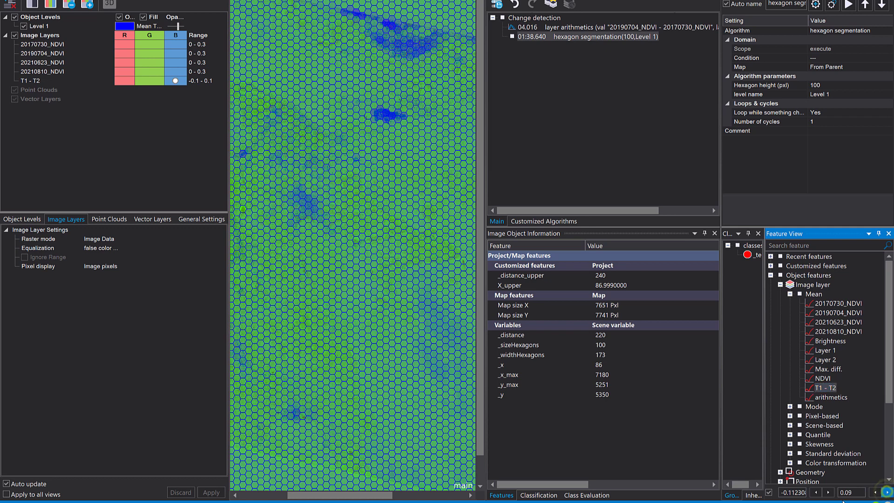
left_click(828, 493)
left_click(828, 492)
left_click(828, 493)
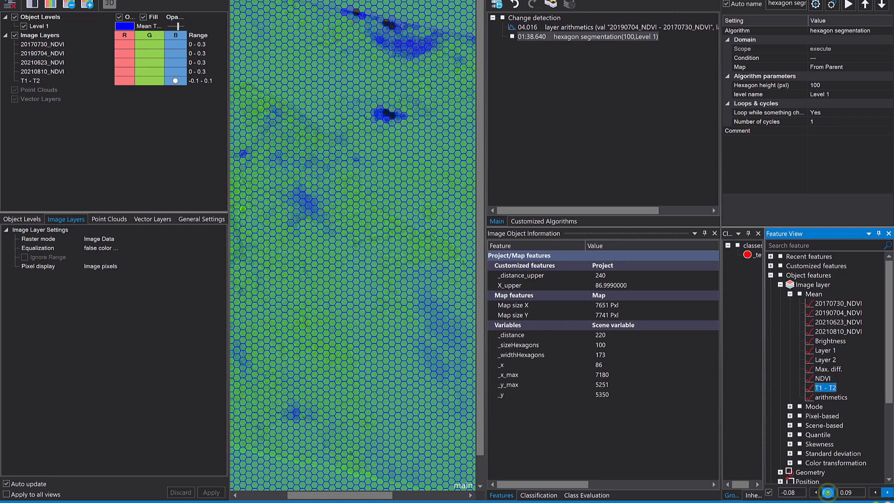
left_click(828, 493)
left_click(828, 493)
left_click(828, 493)
left_click(828, 492)
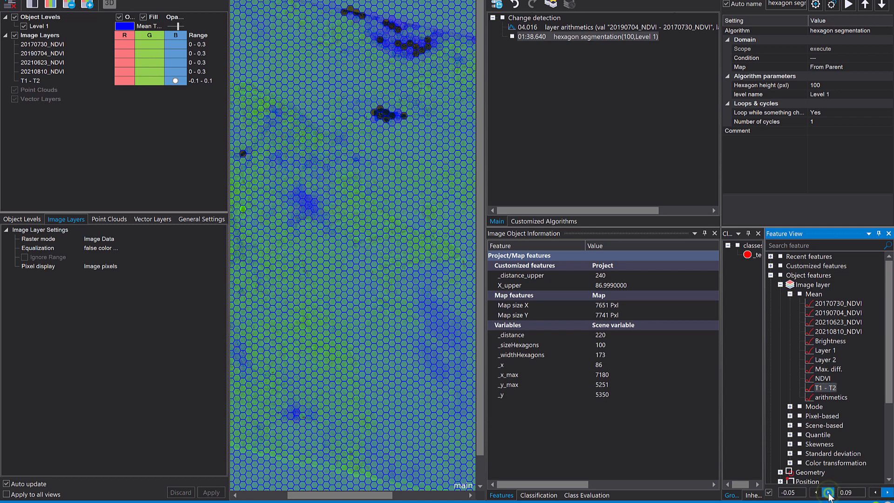
left_click(876, 493)
left_click(876, 493)
left_click(876, 494)
left_click(876, 493)
left_click(876, 494)
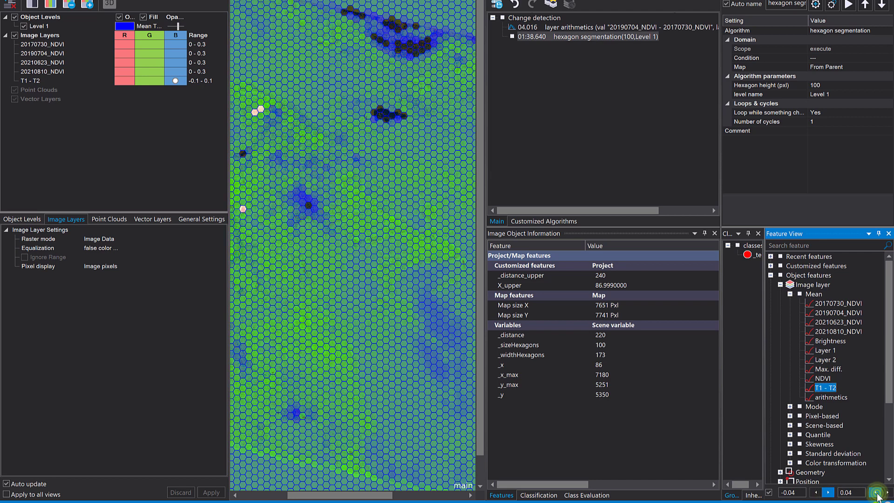
left_click(828, 493)
left_click(828, 493)
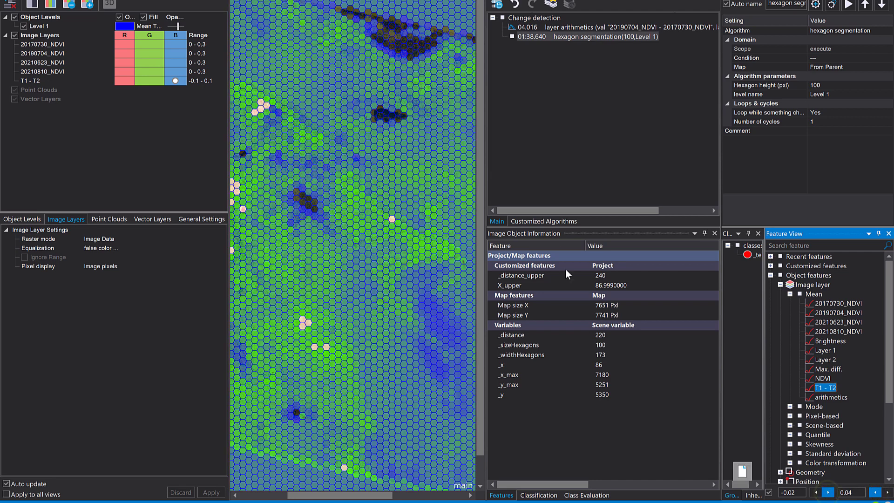
Widen the map view to examine the Mean T1 - T2 values of the hexagons across the scene, and narrow it again
left_click_drag(485, 172, 692, 218)
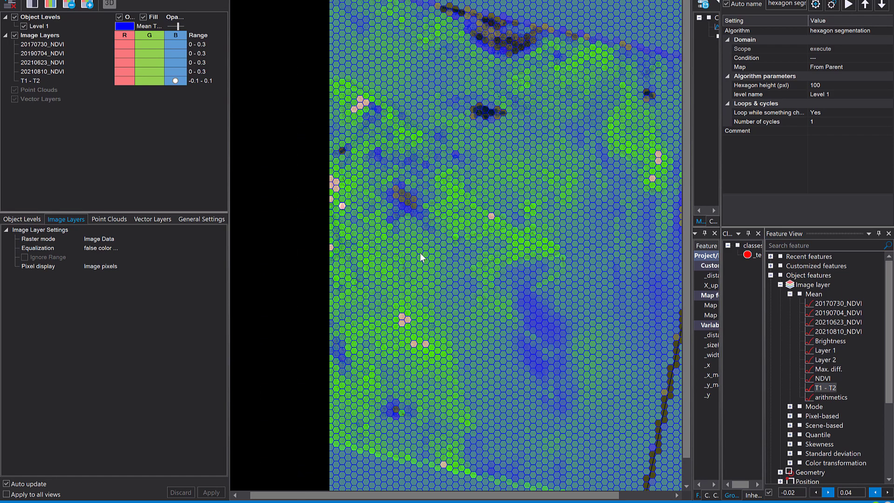
mouse_move(353, 188)
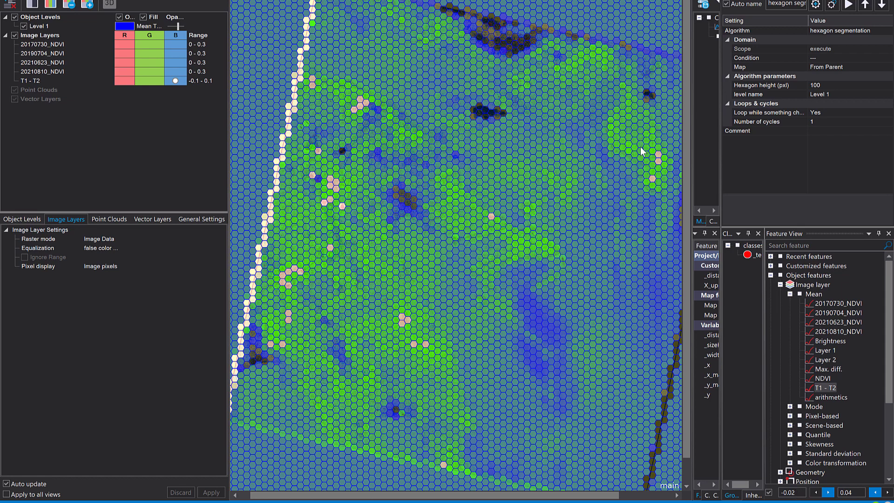
mouse_move(405, 211)
left_click_drag(691, 155, 491, 181)
Widen the process properties and class hierarchy area, and append an assign class process after the hexagon segmentation
left_click(534, 106)
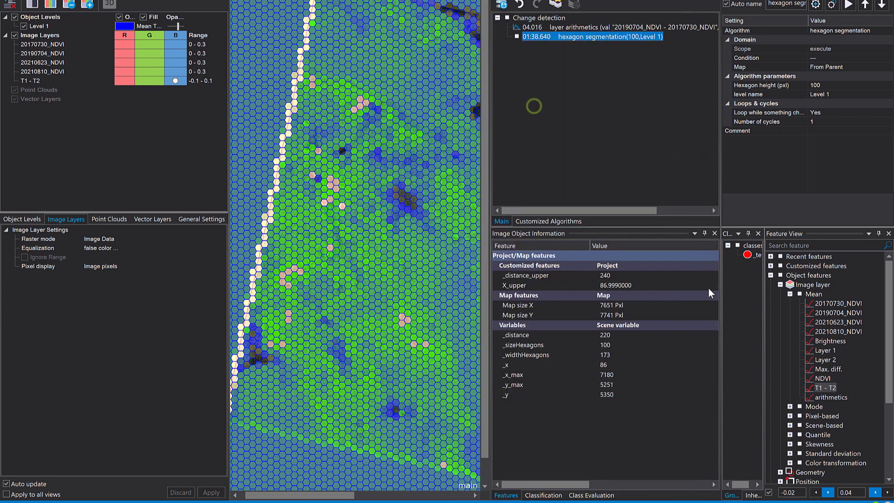
left_click_drag(721, 286, 696, 286)
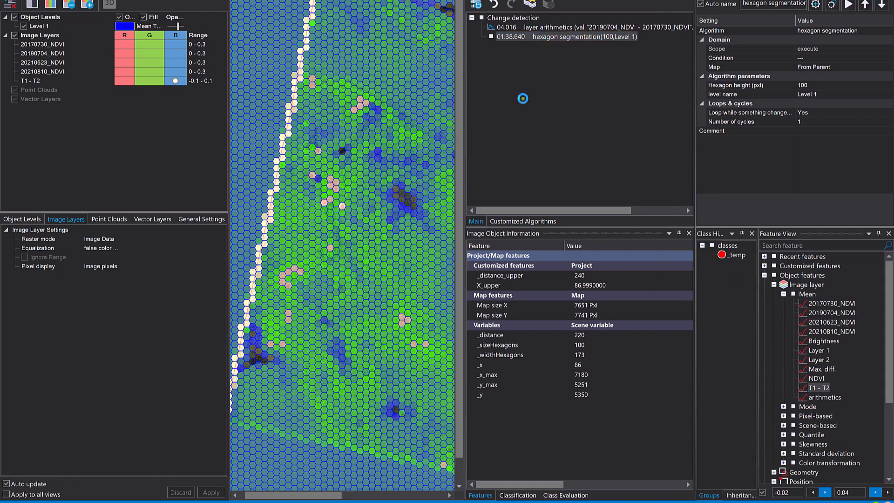
left_click(523, 98)
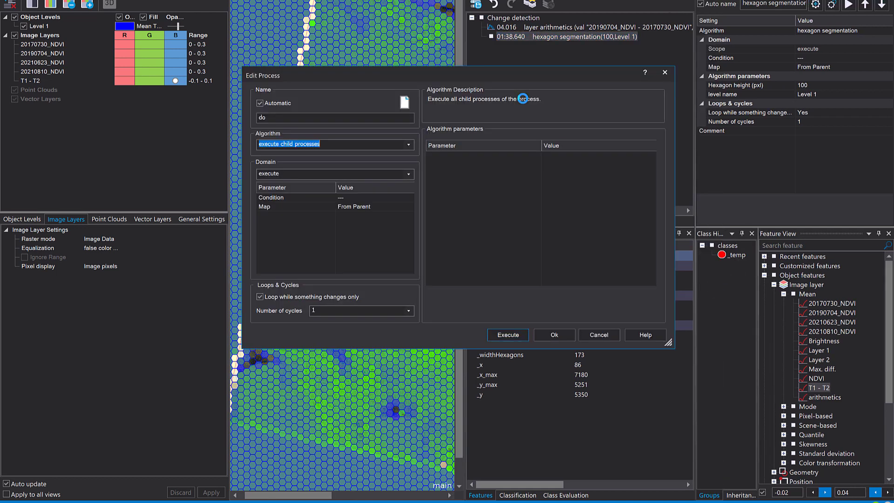
type("ass")
left_click(314, 164)
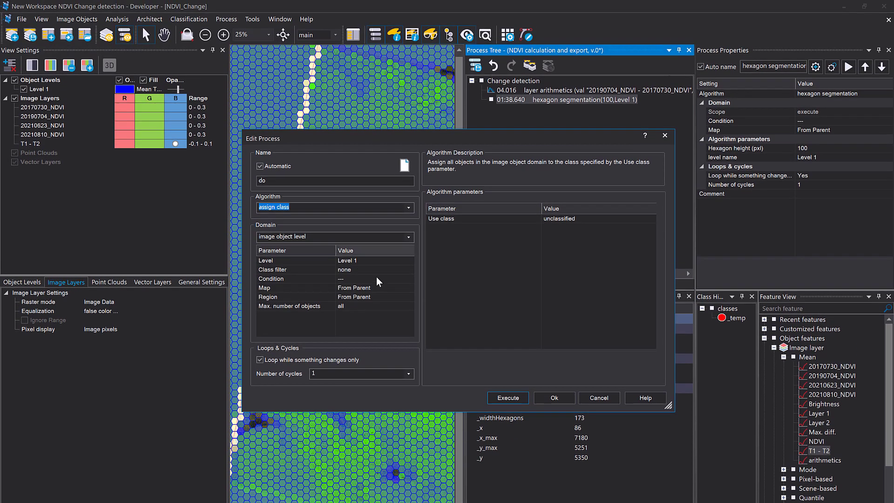
Open the condition of the assign class domain and choose the Mean T1 - T2 feature as its first value
left_click(406, 279)
left_click(354, 109)
left_click(375, 109)
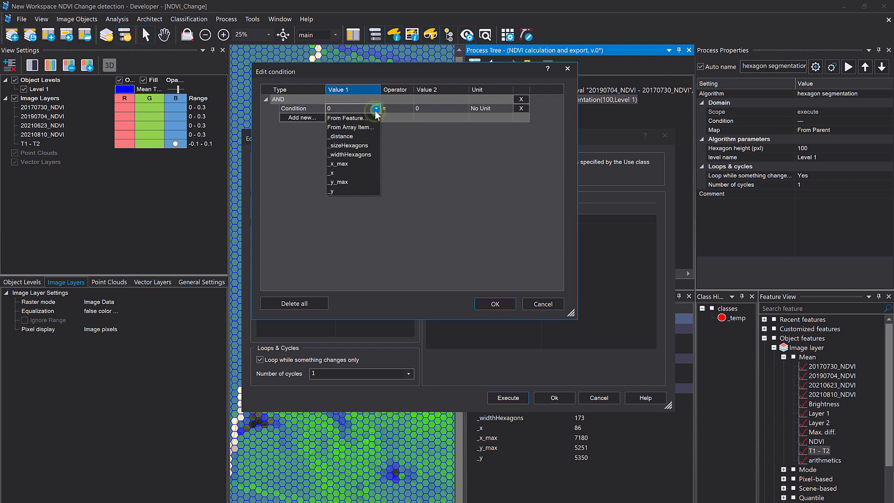
left_click(368, 119)
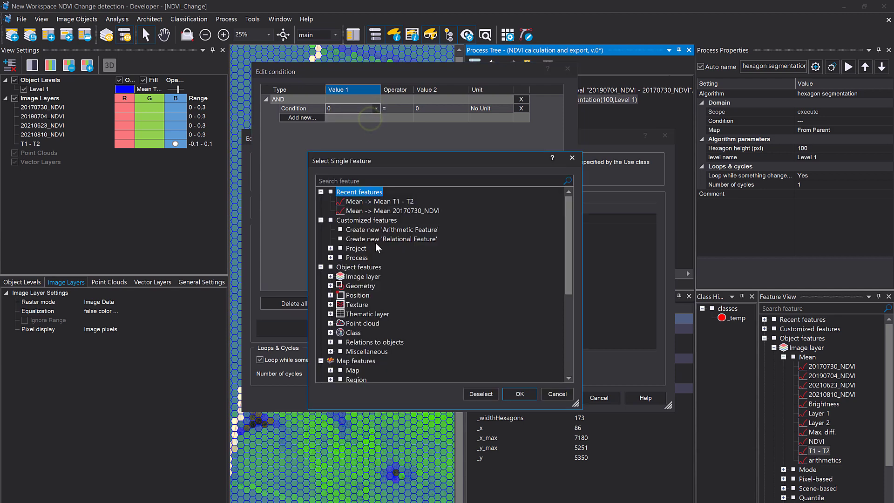
double_click(382, 203)
Complete the Mean T1 - T2 condition with the operator <= and the value -0.2
left_click(408, 108)
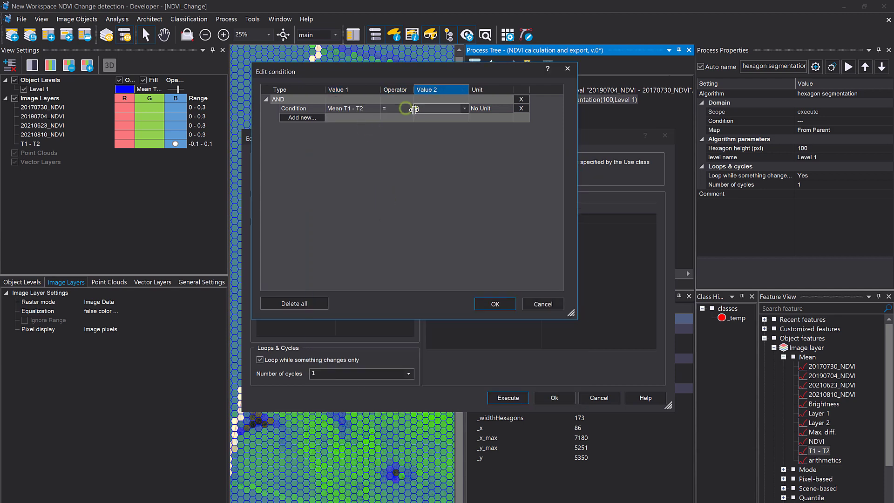
left_click(409, 109)
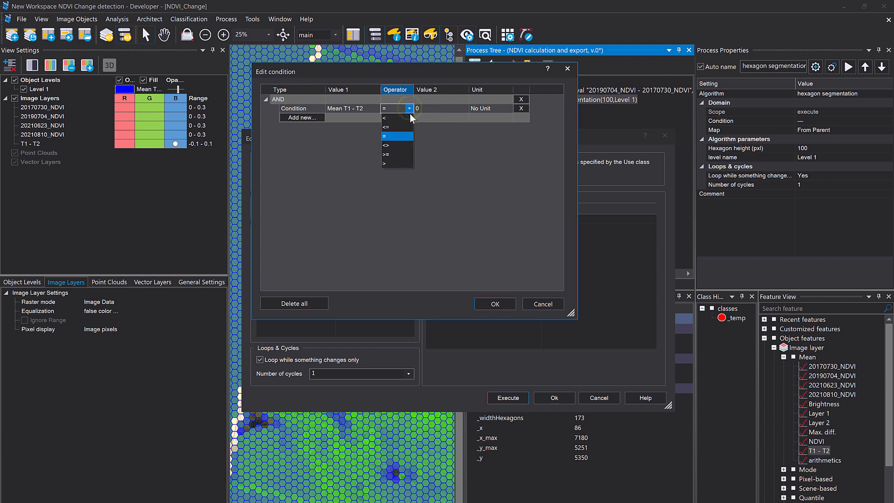
left_click(399, 120)
left_click(409, 108)
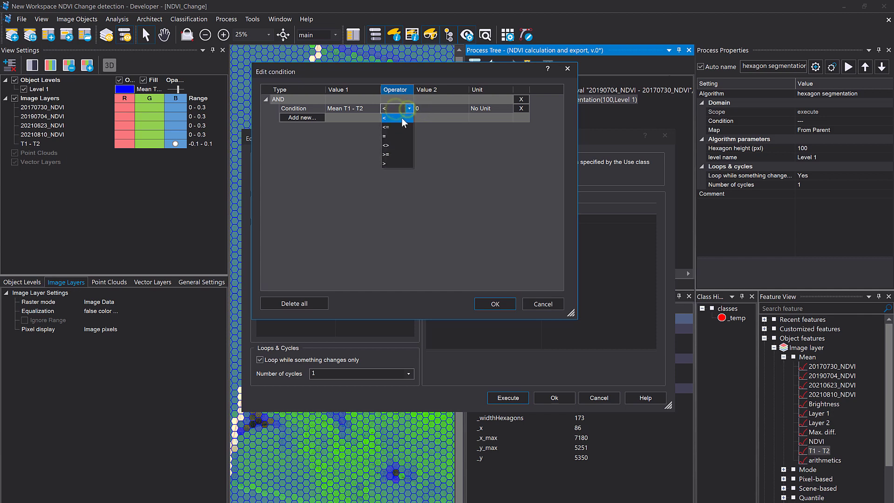
left_click(399, 127)
type("-")
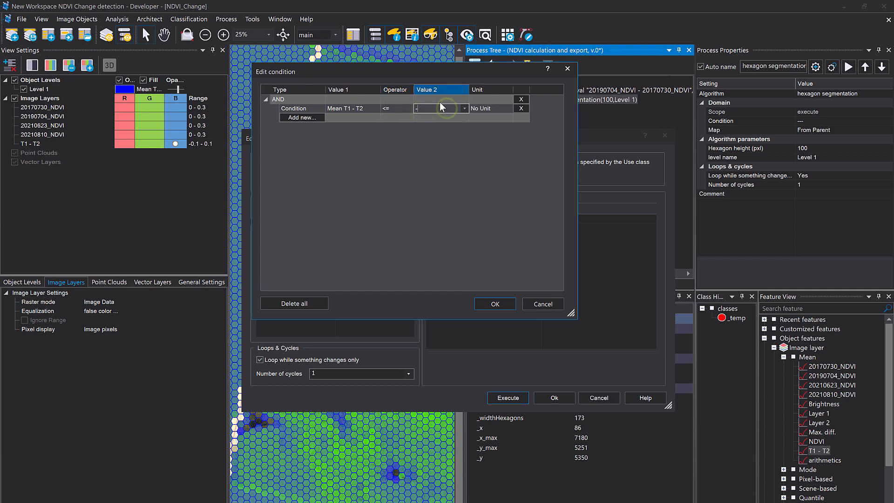
type("0.2")
left_click(495, 304)
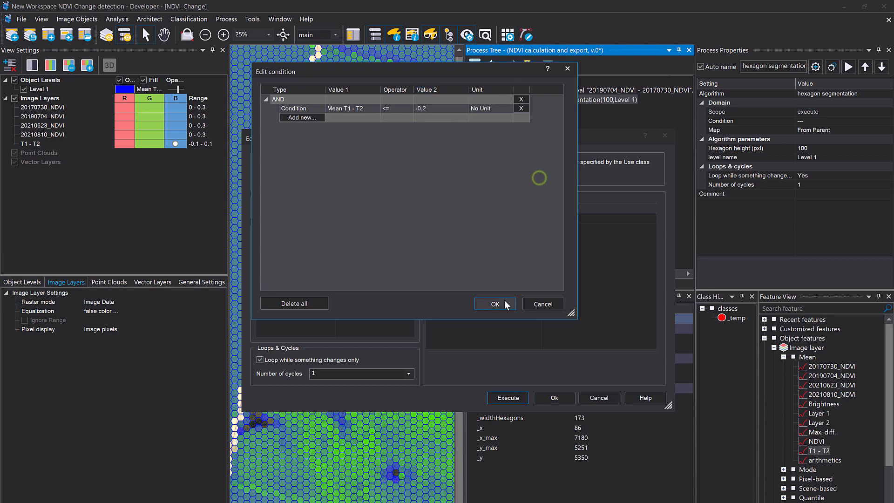
Create the class "extreme negative change" in red as the class to assign, execute the process and dismiss the notice
left_click(561, 219)
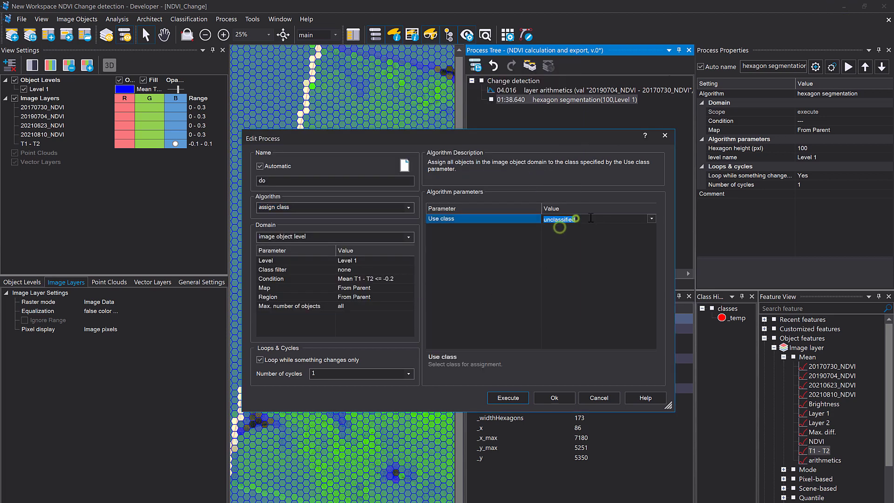
type("exe")
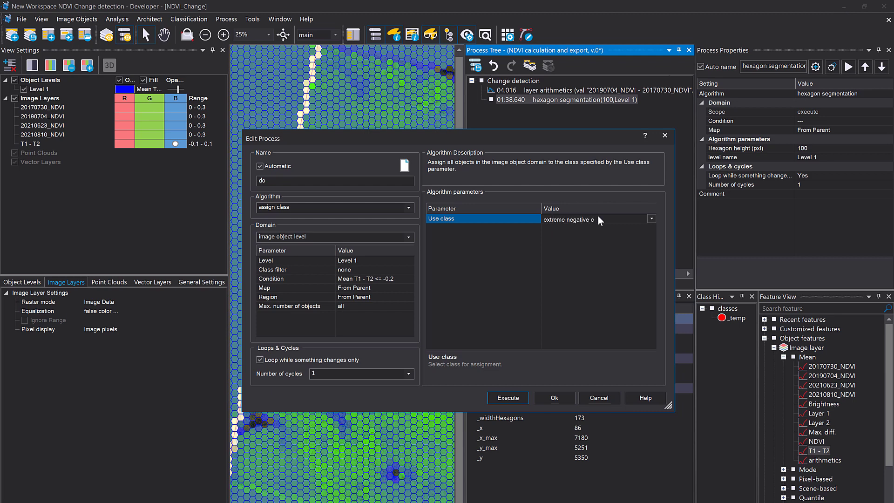
key("Return")
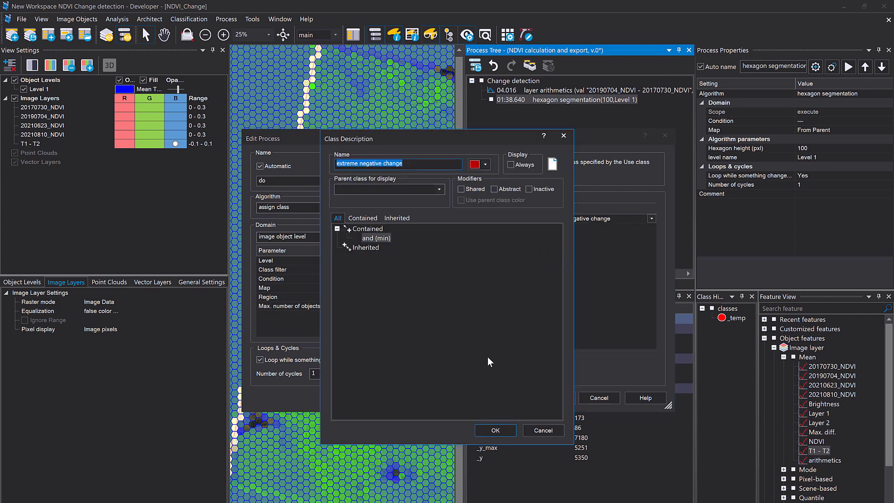
left_click(495, 430)
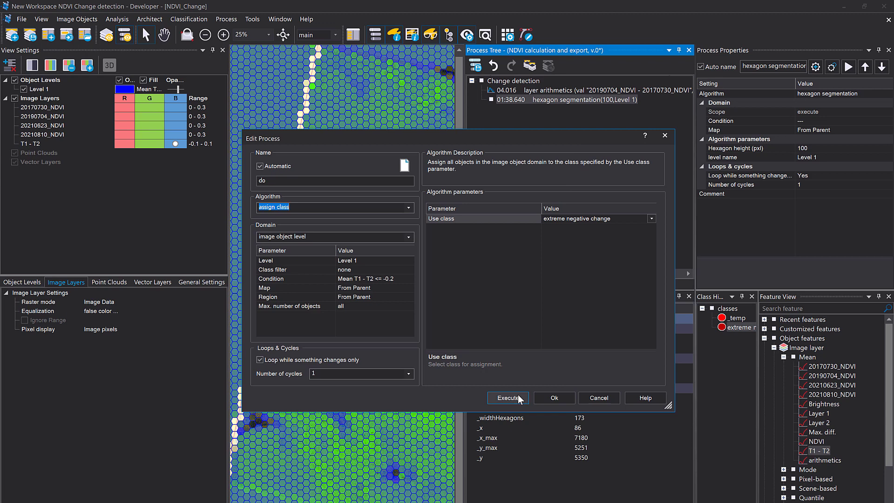
left_click(507, 398)
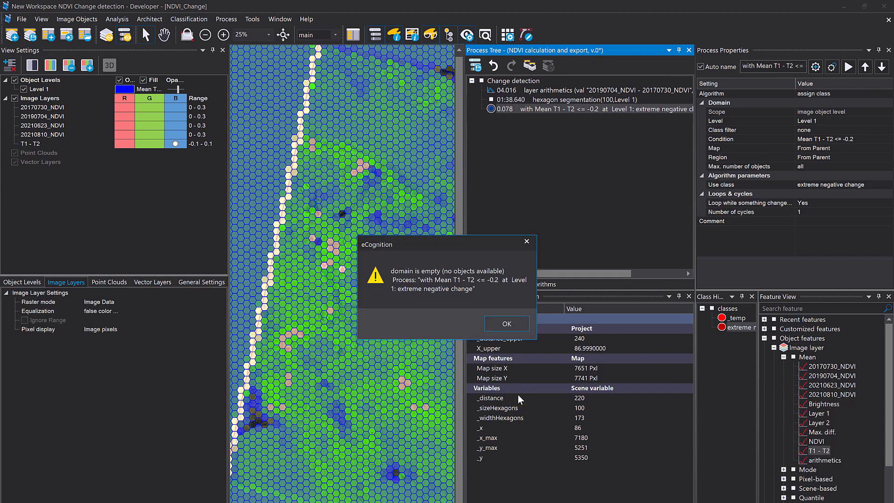
left_click(506, 324)
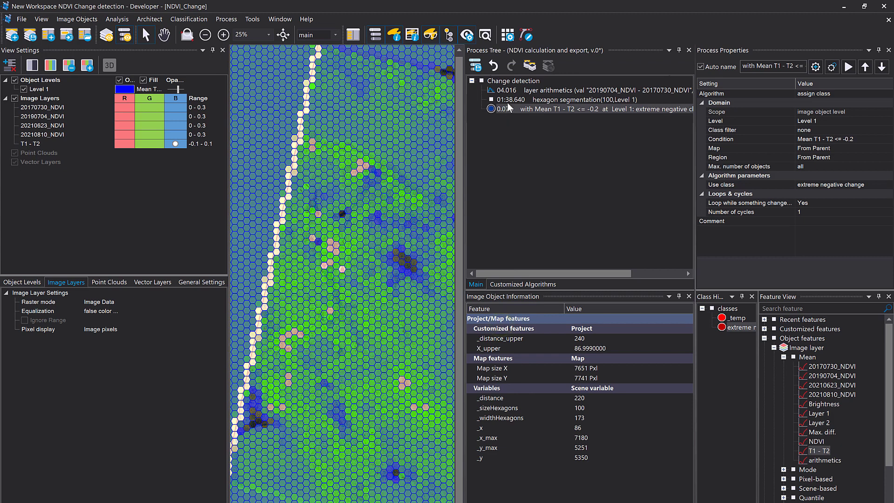
Change the assign class condition's threshold to -0.1 and execute the process again
double_click(597, 110)
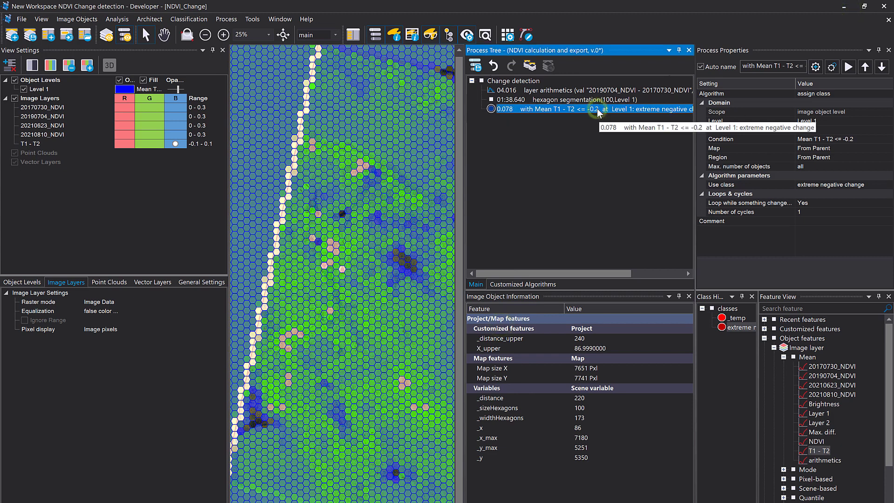
left_click(413, 279)
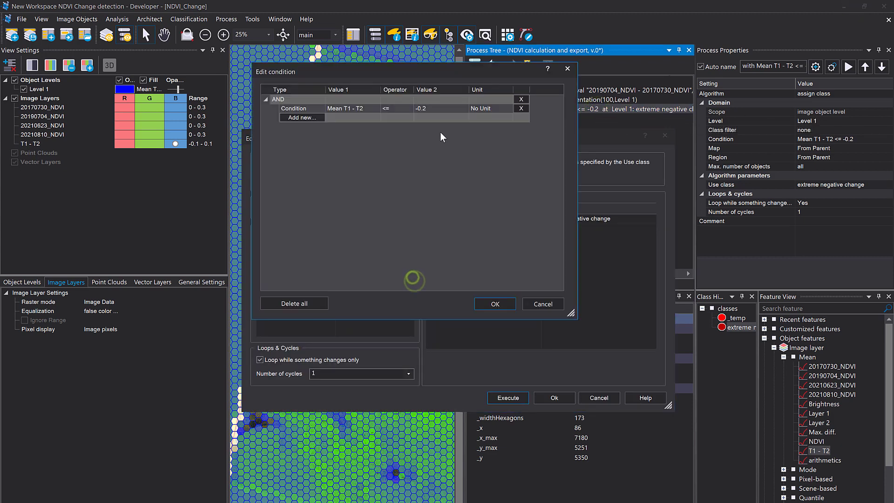
left_click(454, 108)
key("BackSpace")
type("1")
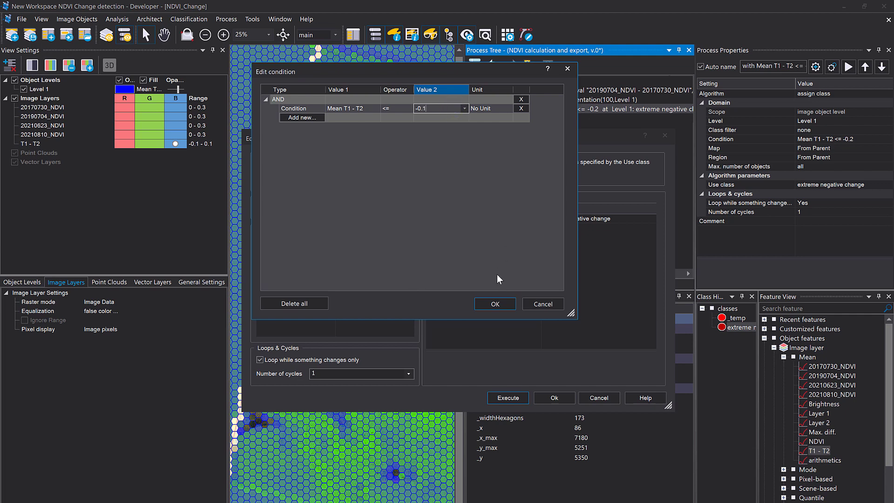
left_click(495, 303)
left_click(506, 397)
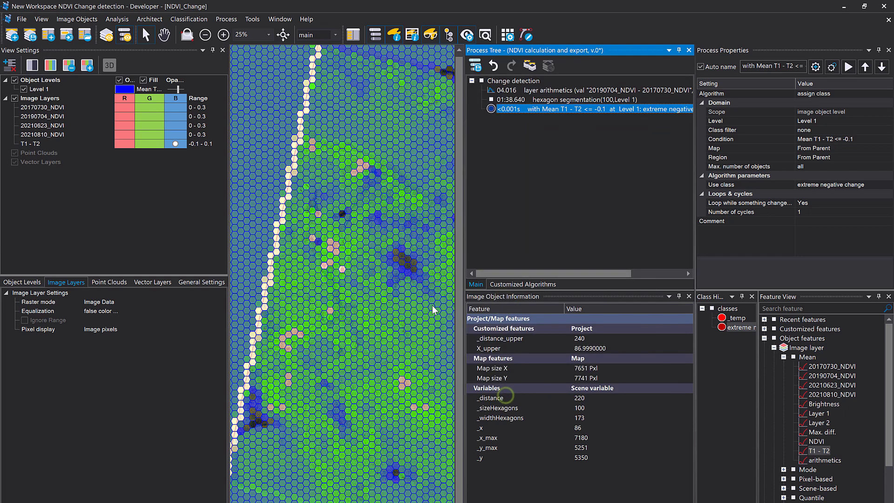
Switch the fill display of object level Level 1 to class color
left_click(152, 89)
left_click(160, 89)
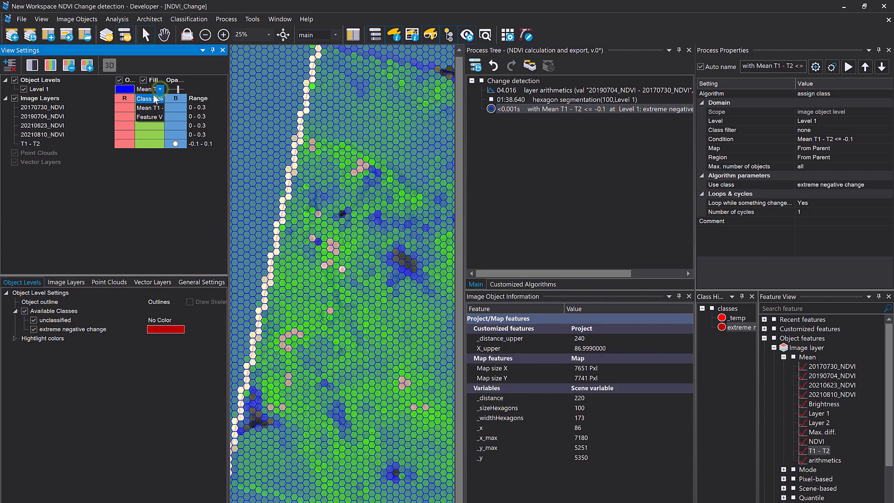
Fill the Level 1 objects by Class Color and set the image layers to linear equalization with automatic range
left_click(154, 98)
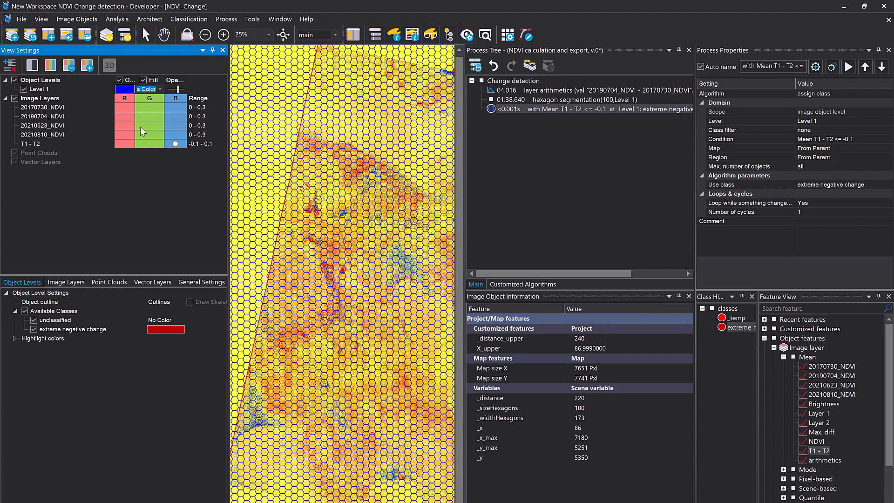
left_click(66, 282)
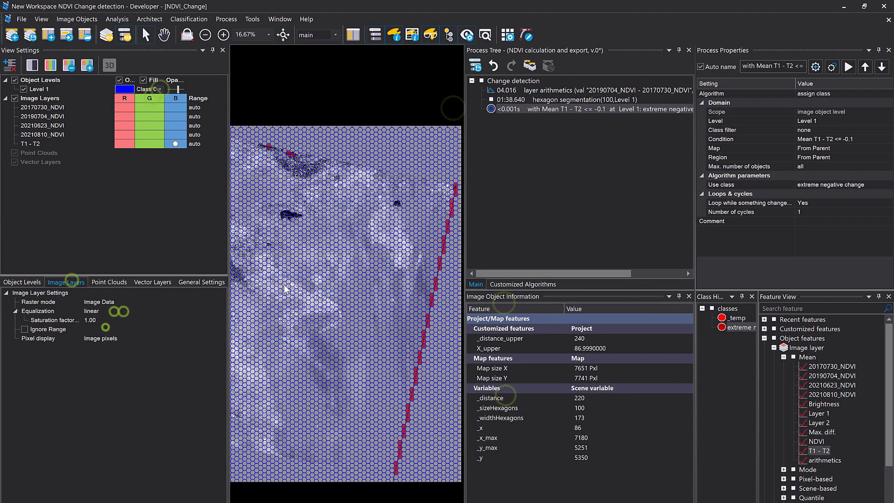
Inspect the mean T1 - T2 value of a red classified hexagon near the upper edge of the imagery
left_click(288, 214)
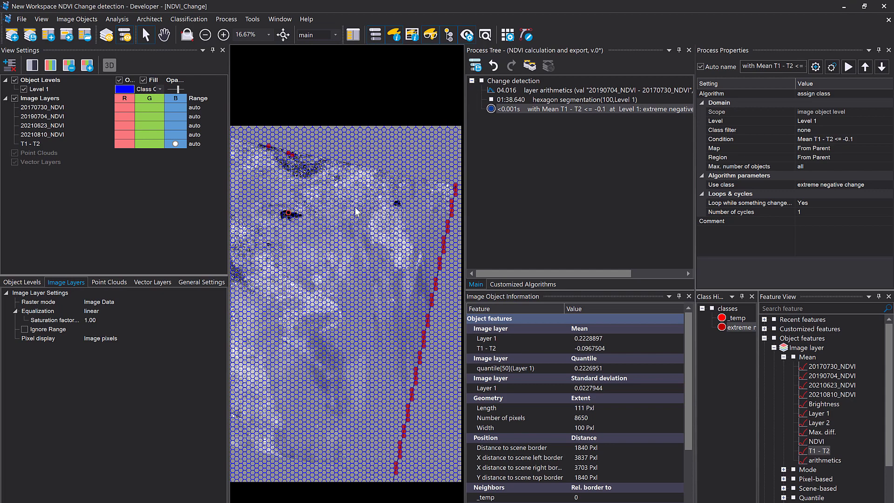
scroll(421, 333, "up", 2)
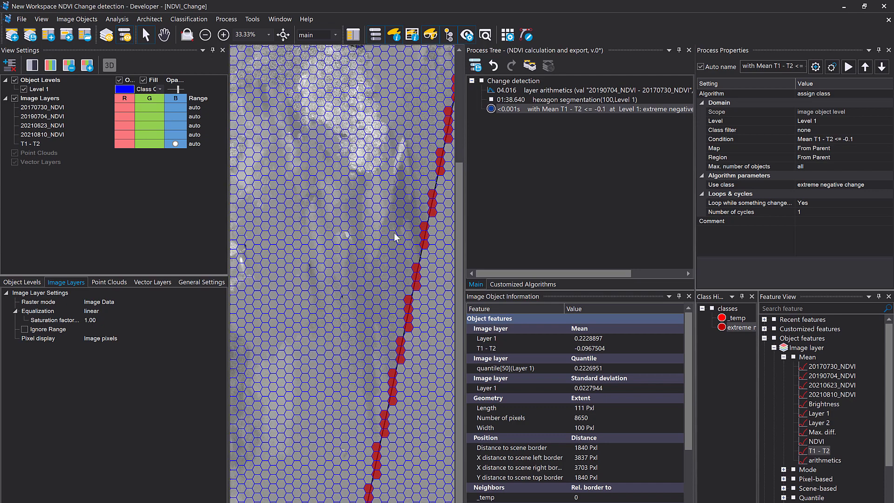
left_click_drag(395, 235, 391, 93)
scroll(390, 92, "up", 1)
scroll(391, 92, "up", 1)
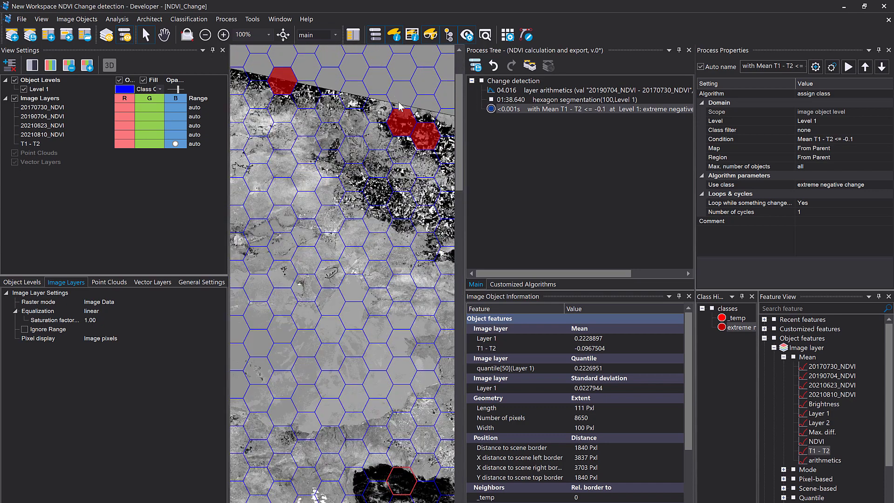
left_click(407, 130)
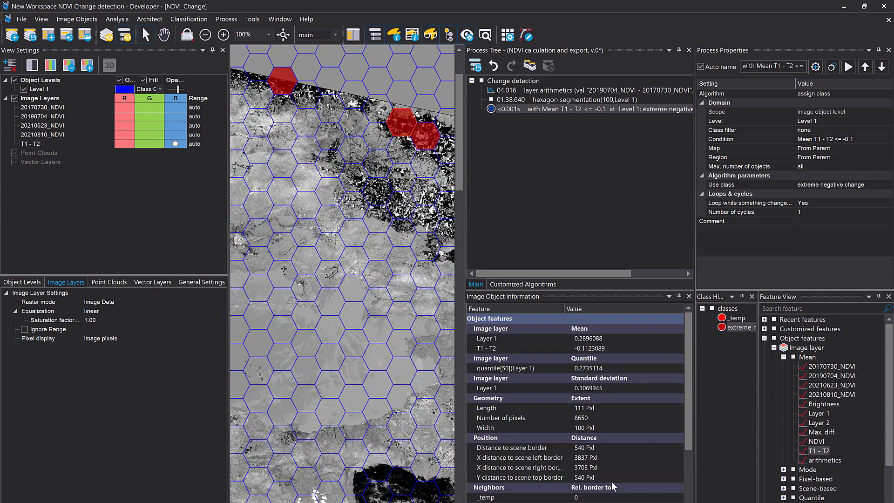
left_click(527, 350)
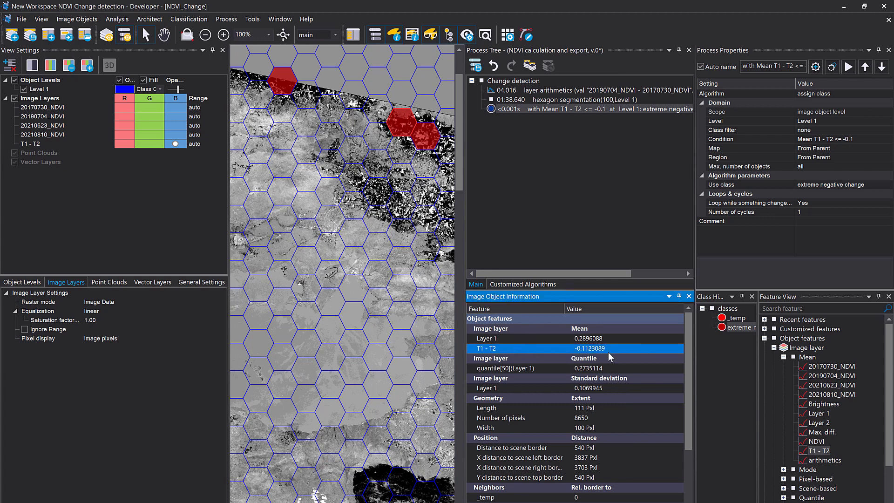
Compare the mean T1 - T2 values of several unclassified hexagons in the dark patch below the red ones
left_click(399, 488)
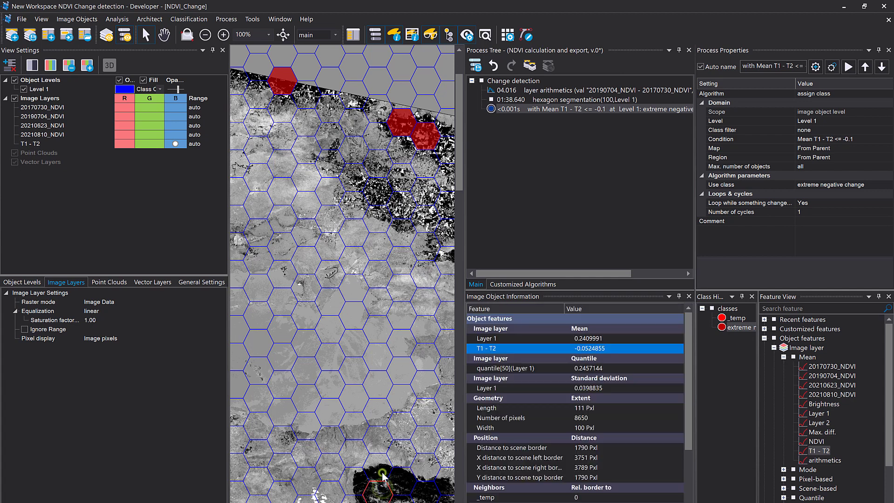
left_click(429, 497)
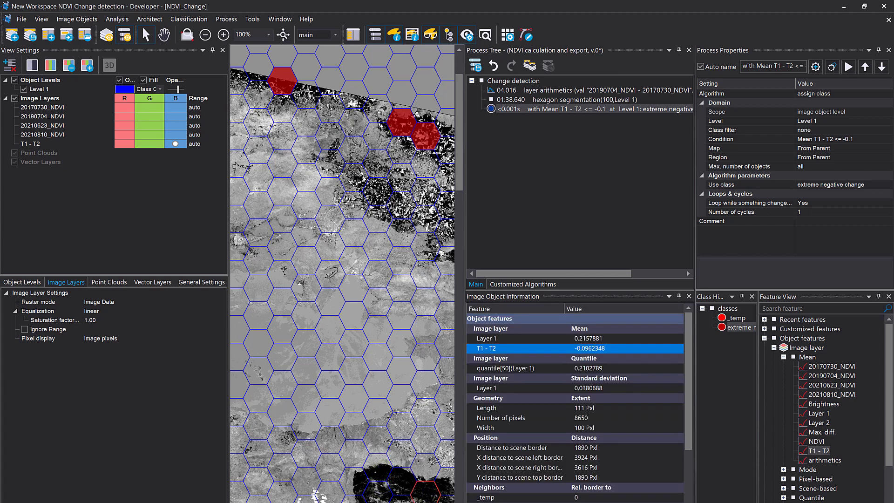
left_click(404, 480)
left_click(420, 494)
left_click_drag(370, 364, 289, 382)
scroll(289, 386, "down", 2)
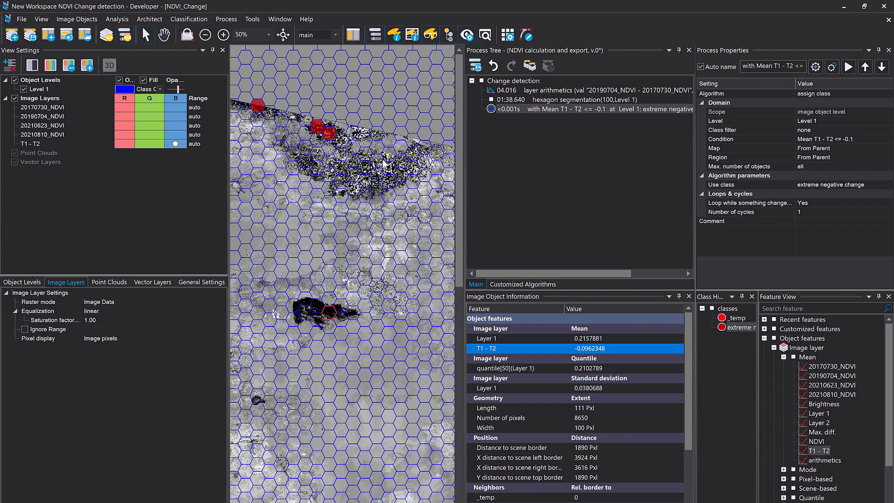
left_click_drag(382, 160, 398, 244)
left_click_drag(431, 278, 417, 310)
scroll(407, 296, "down", 1)
left_click_drag(348, 289, 395, 362)
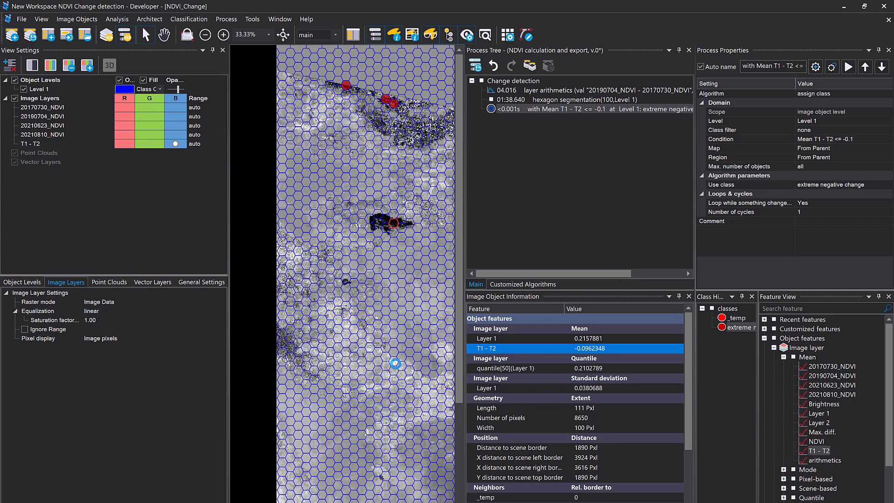
Duplicate the extreme negative change process and set the copy's class filter to unclassified
left_click(538, 101)
left_click(537, 110)
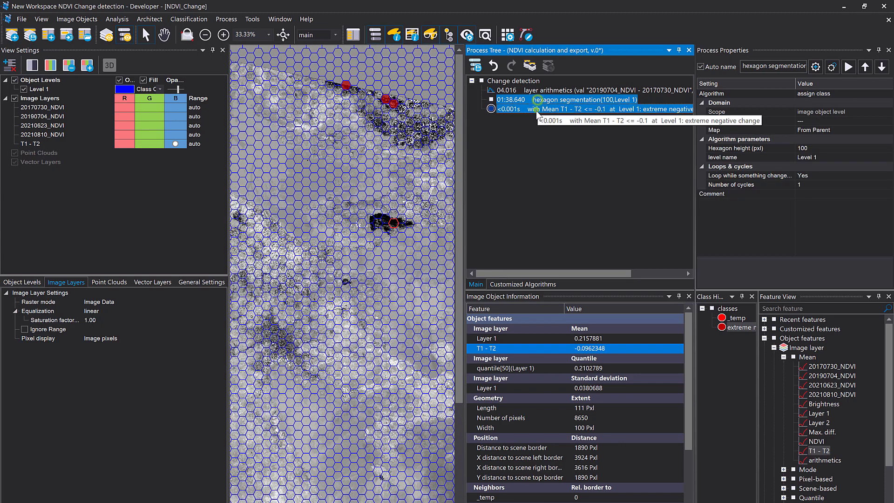
key("ctrl+c")
key("ctrl+v")
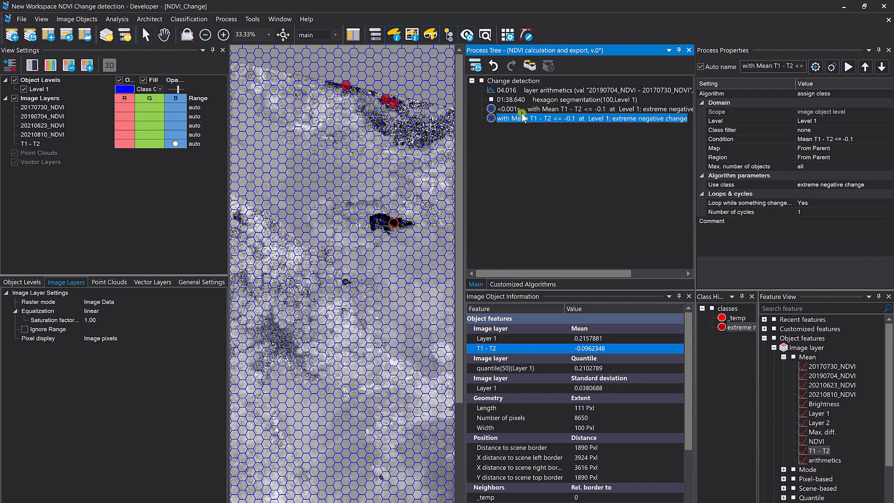
double_click(522, 117)
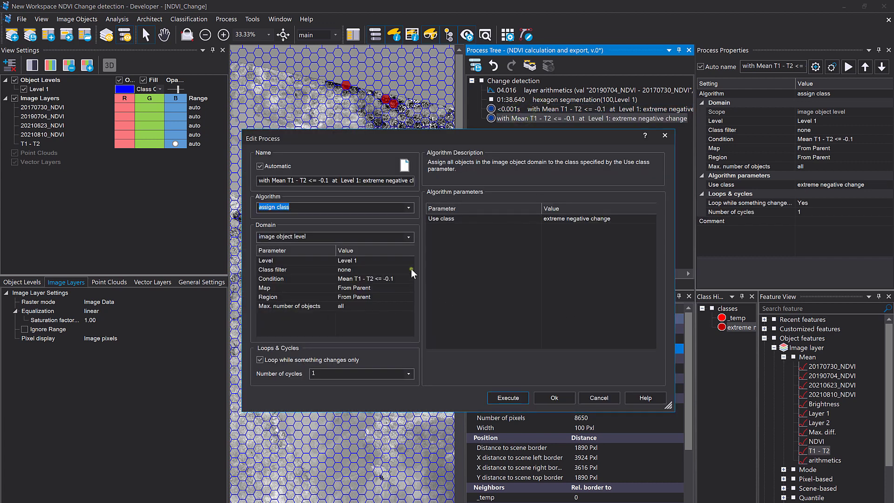
left_click(412, 270)
left_click(495, 392)
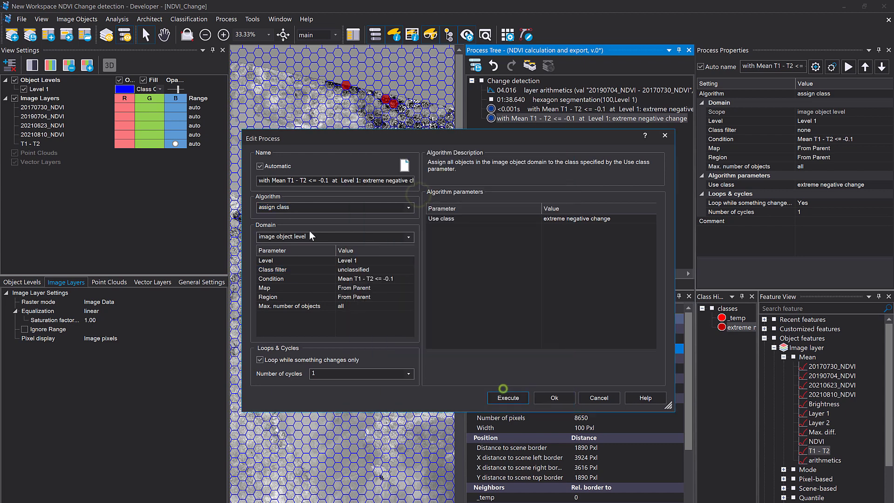
Set the copied process's condition to Mean T1 - T2 <= -0.01
left_click(412, 279)
left_click(409, 279)
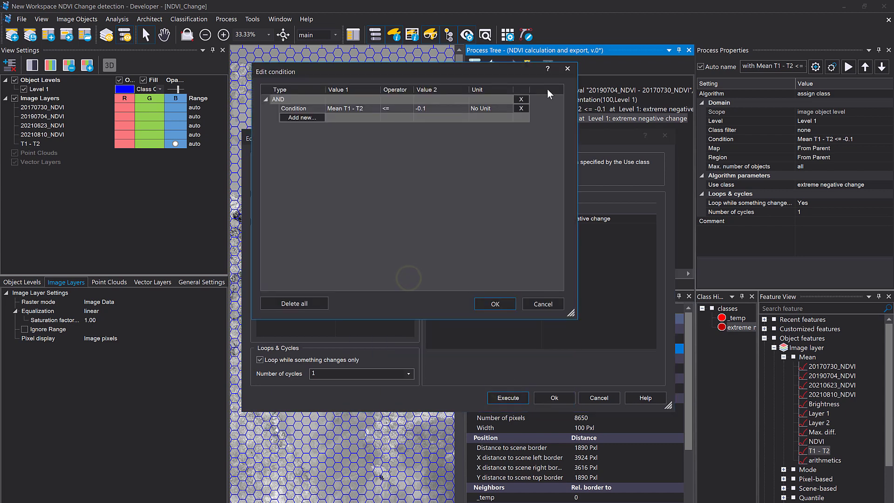
left_click(434, 108)
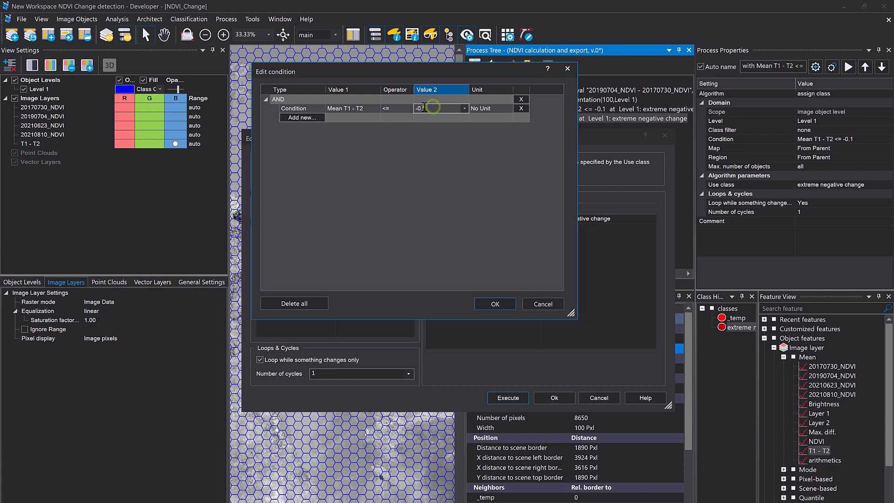
left_click(423, 107)
left_click(495, 303)
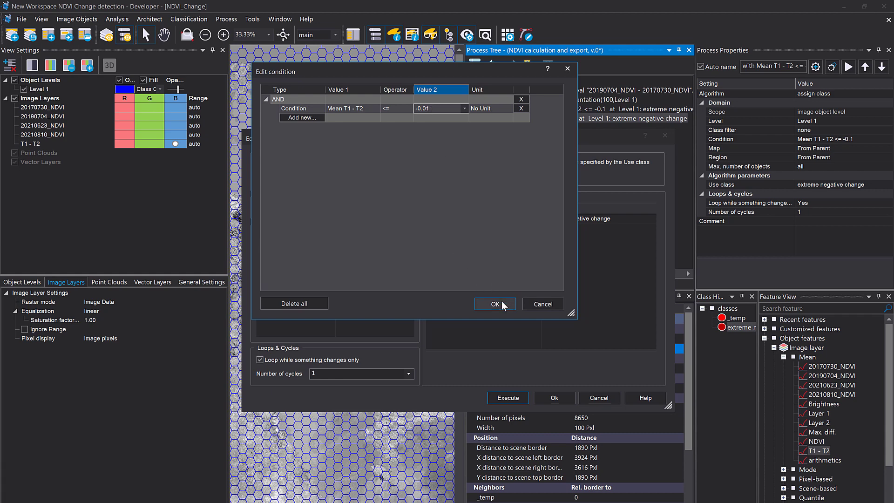
left_click(374, 270)
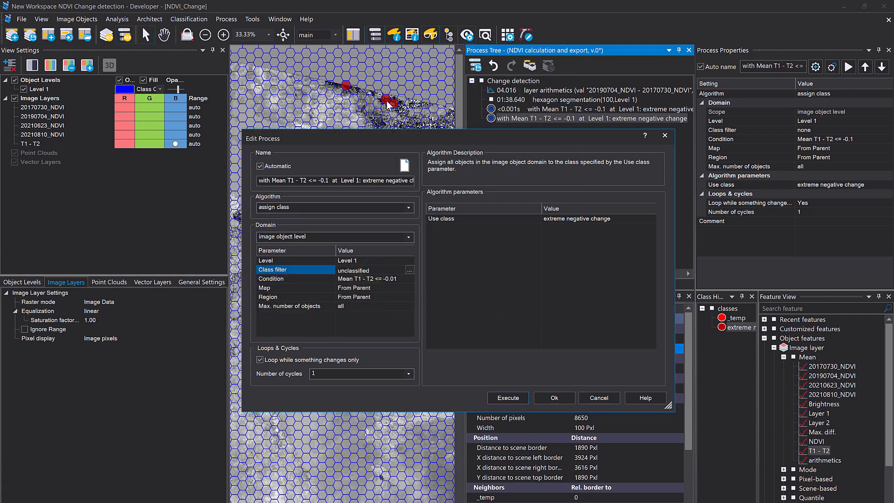
Enter a new class named negative change as the class the copied process assigns
left_click(597, 215)
left_click(572, 220)
left_click_drag(567, 220, 499, 219)
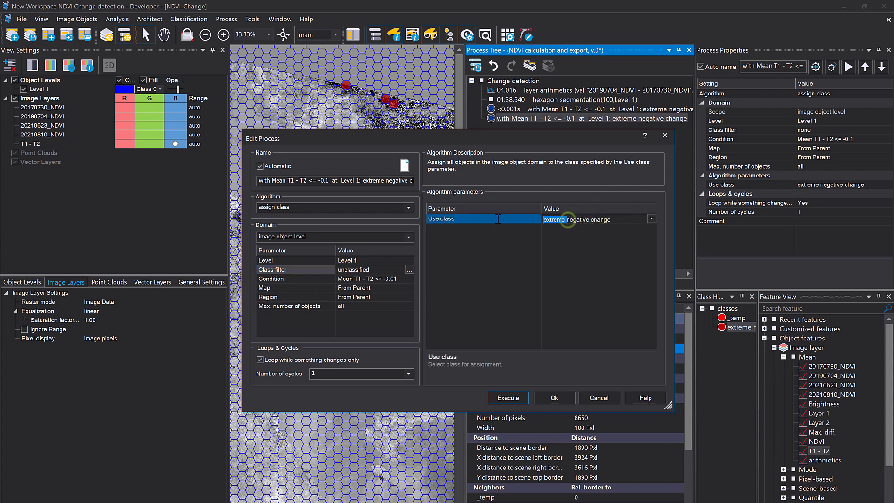
key("BackSpace")
key("Return")
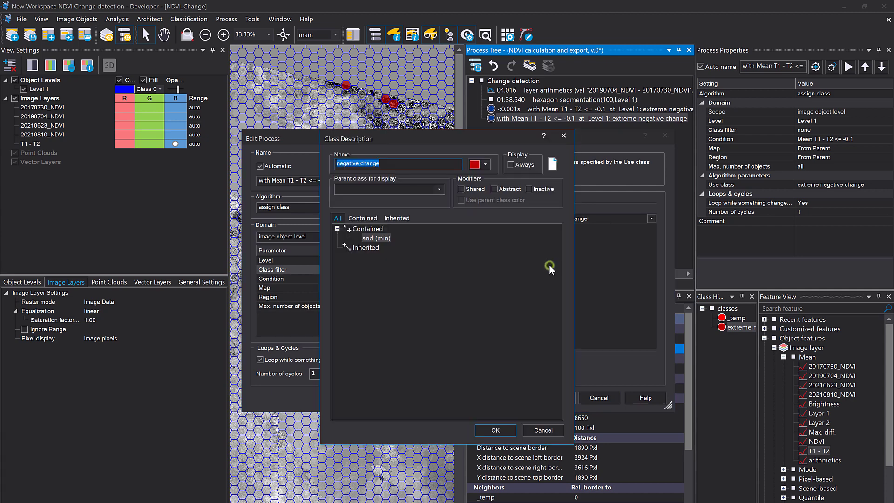
Create the negative change class with an orange color and execute the process
left_click(486, 165)
left_click(486, 218)
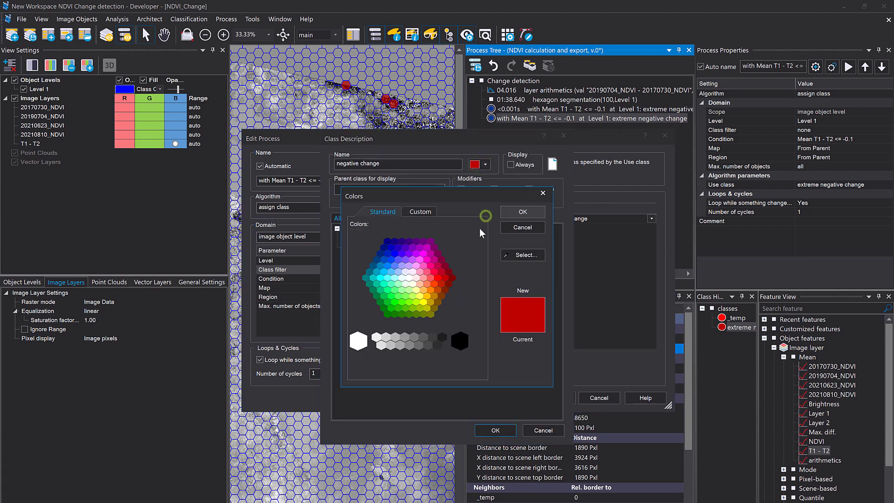
left_click(430, 292)
left_click(523, 212)
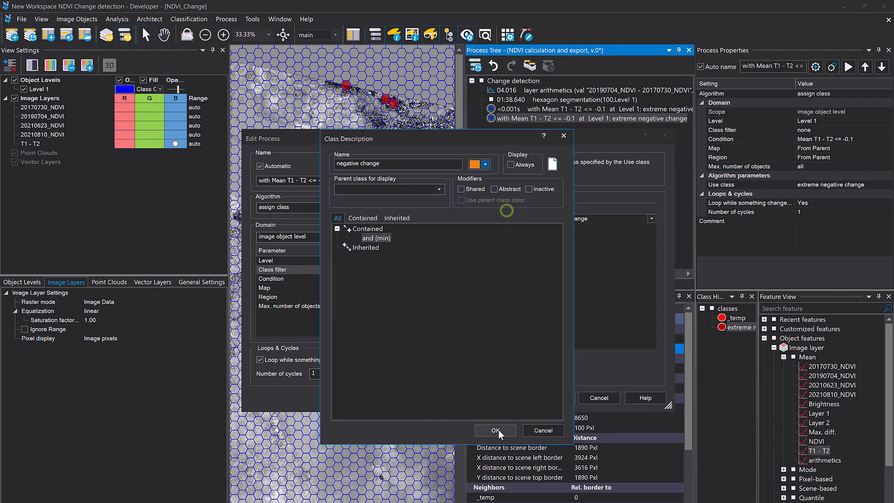
left_click(496, 431)
left_click(500, 398)
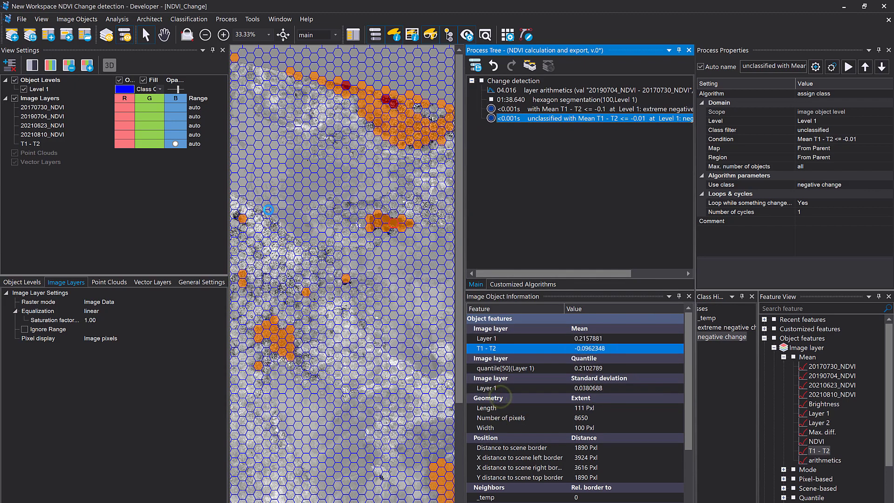
scroll(332, 250, "down", 3)
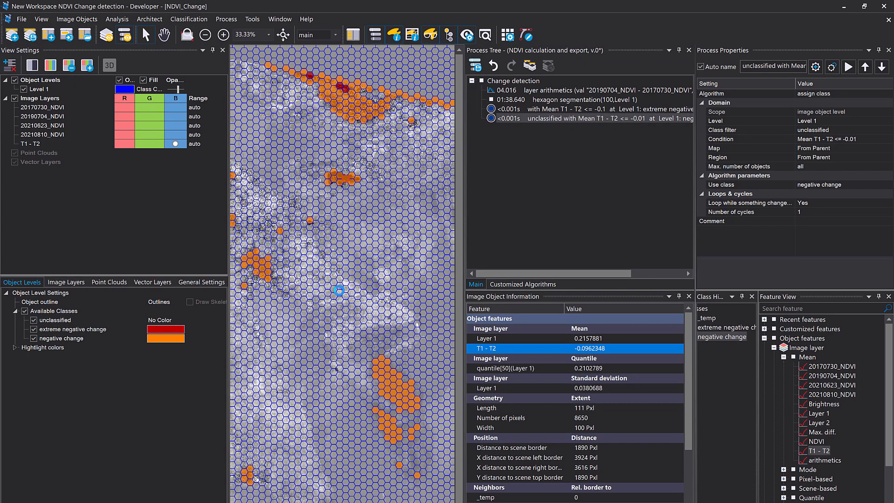
Duplicate the unclassified negative change process at the end of the process tree
left_click(523, 111)
left_click(523, 118)
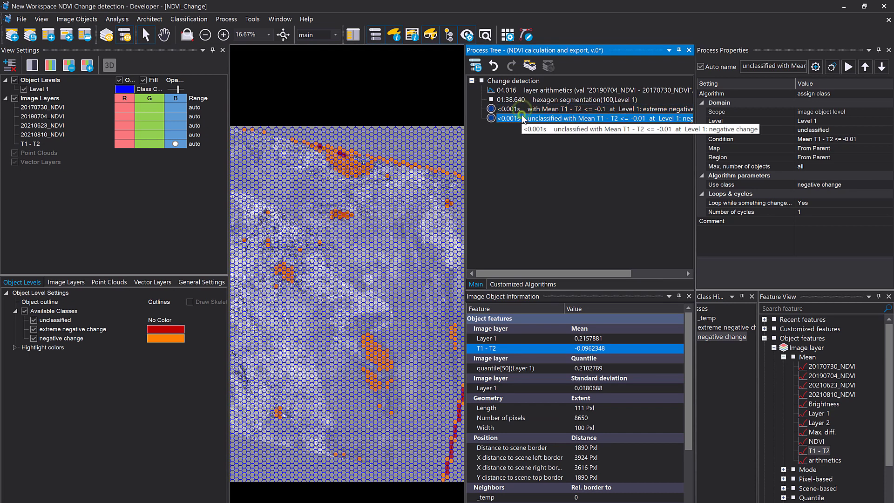
key("ctrl+c")
key("ctrl+v")
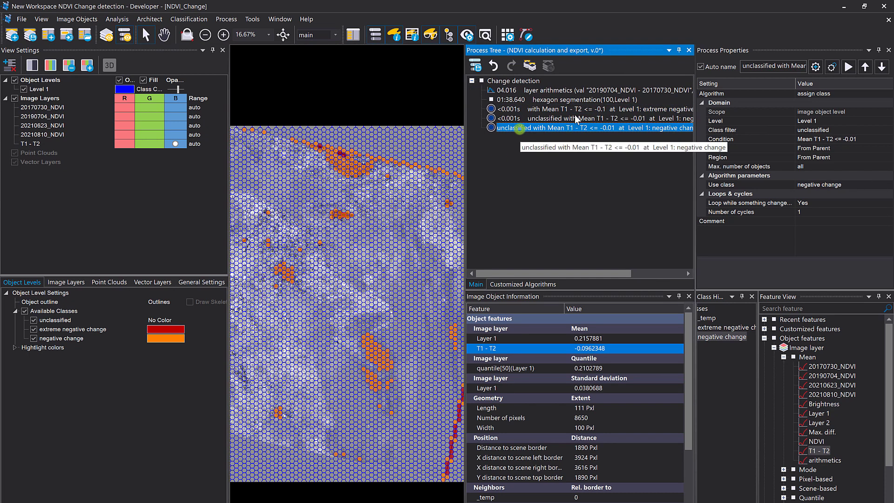
Set the new copy's condition to Mean T1 - T2 >= 0.1
double_click(521, 129)
left_click(411, 279)
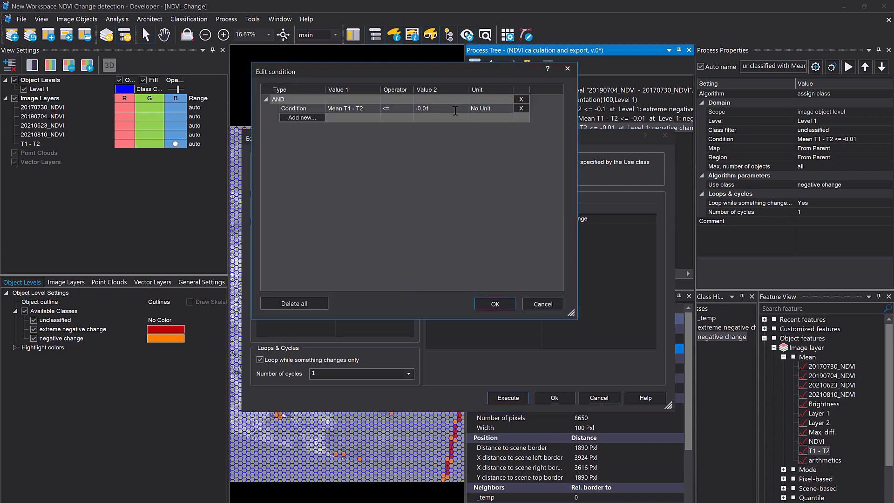
left_click(408, 108)
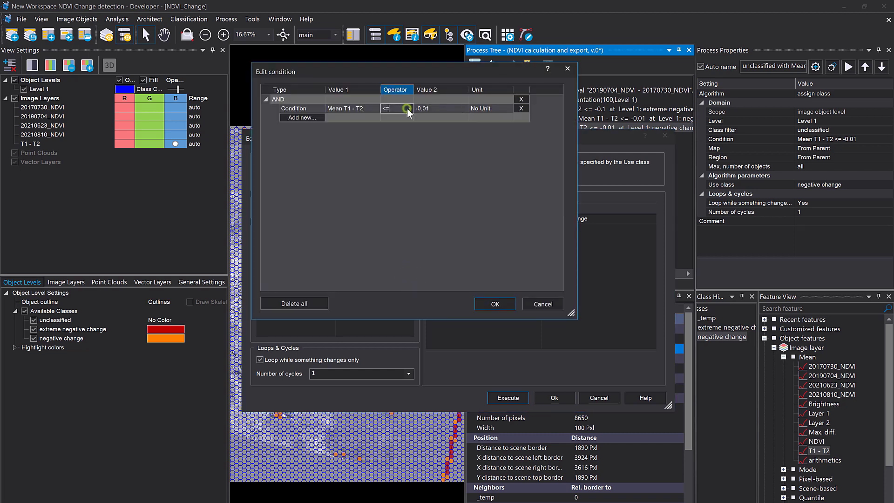
left_click(411, 110)
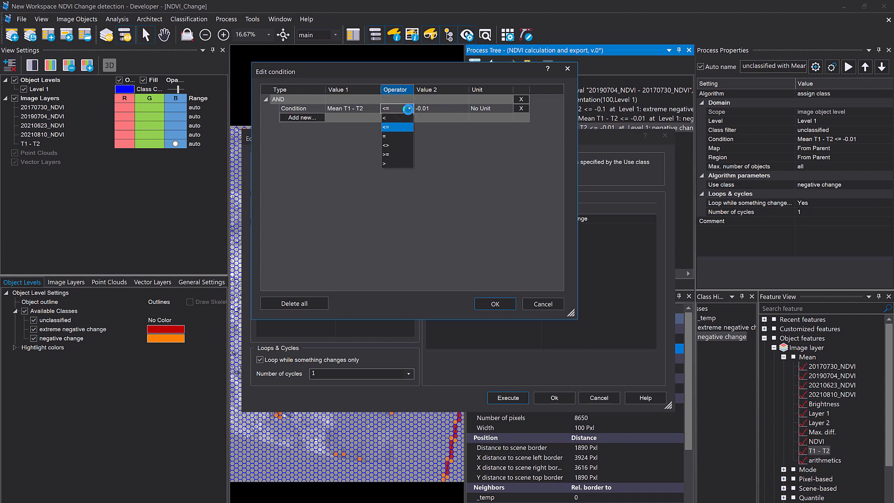
left_click(399, 151)
left_click(437, 109)
type("0.1")
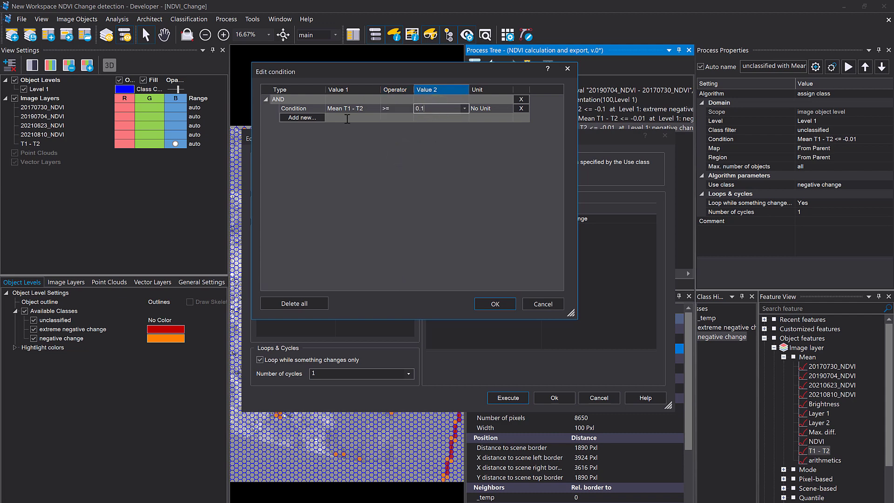
left_click(350, 166)
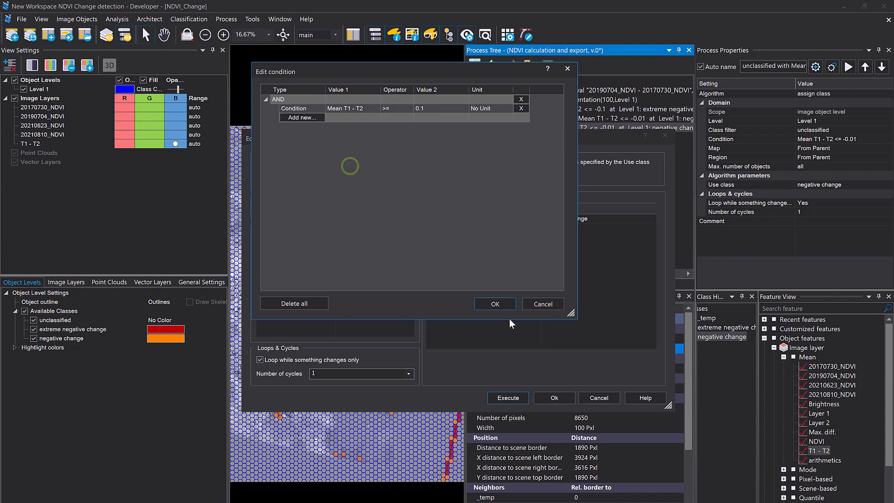
left_click(496, 304)
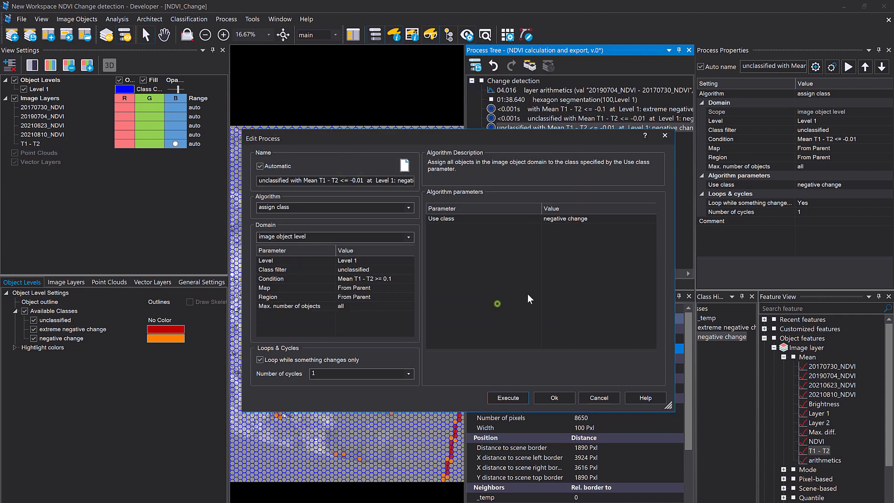
Enter a new class named extreme positive change as the class the copied process assigns
left_click(554, 218)
double_click(565, 221)
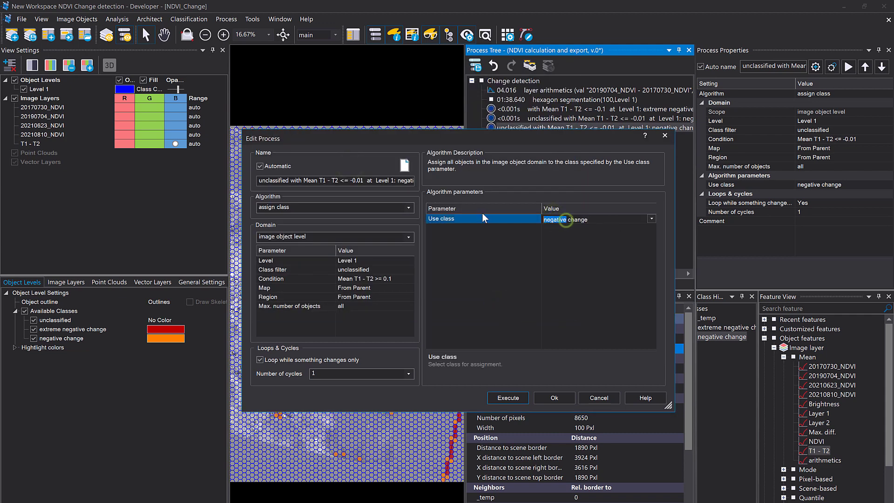
type("extreme positive")
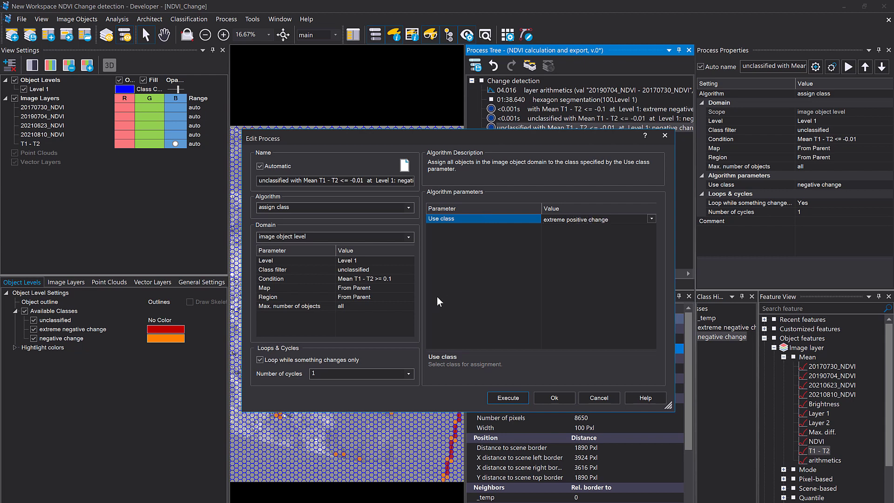
left_click(557, 302)
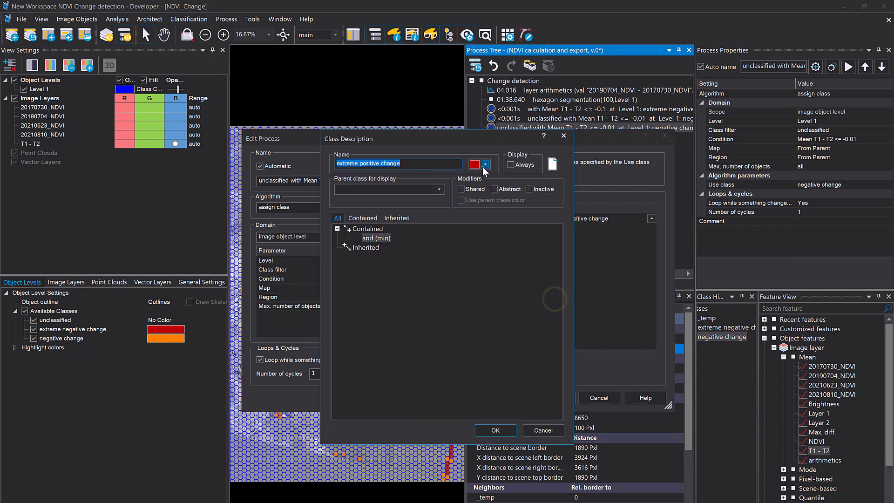
Create the extreme positive change class with a bright green color and execute the process
left_click(485, 165)
left_click(512, 195)
left_click(508, 430)
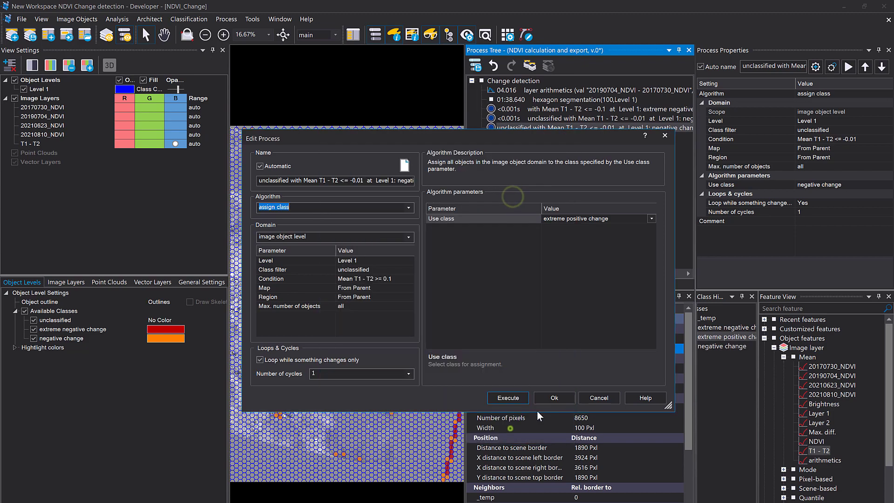
left_click(518, 398)
left_click_drag(291, 313, 407, 312)
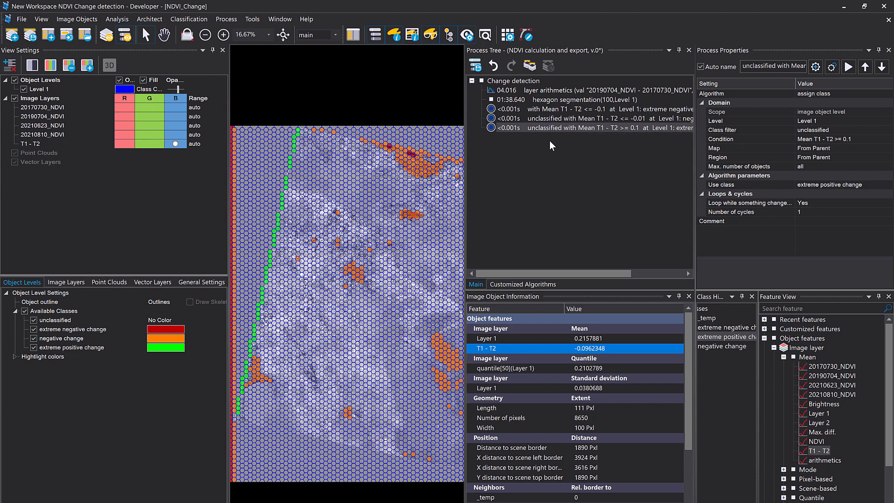
Duplicate the extreme positive change process at the end of the process tree
left_click(529, 130)
key("ctrl+c")
key("ctrl+v")
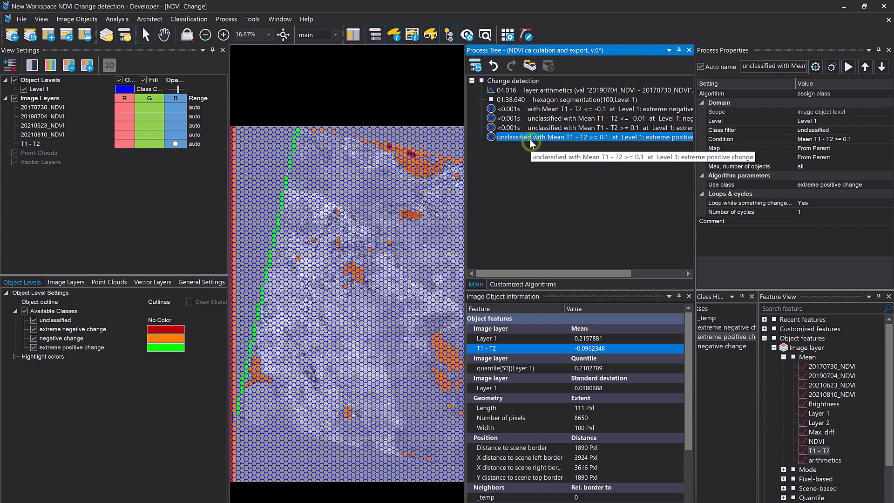
Set the condition of the copied extreme positive change process to Mean T1 - T2 >= 0.01
double_click(531, 140)
left_click(414, 280)
left_click(413, 280)
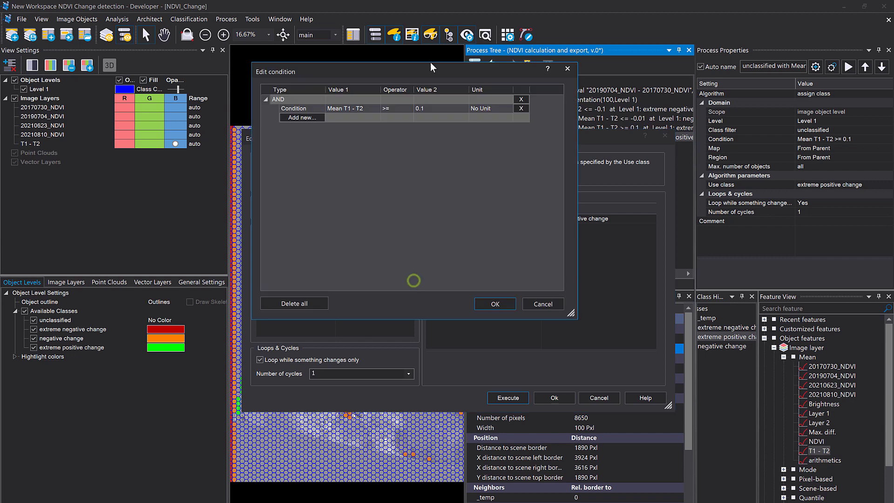
left_click(424, 108)
left_click(423, 109)
type("0")
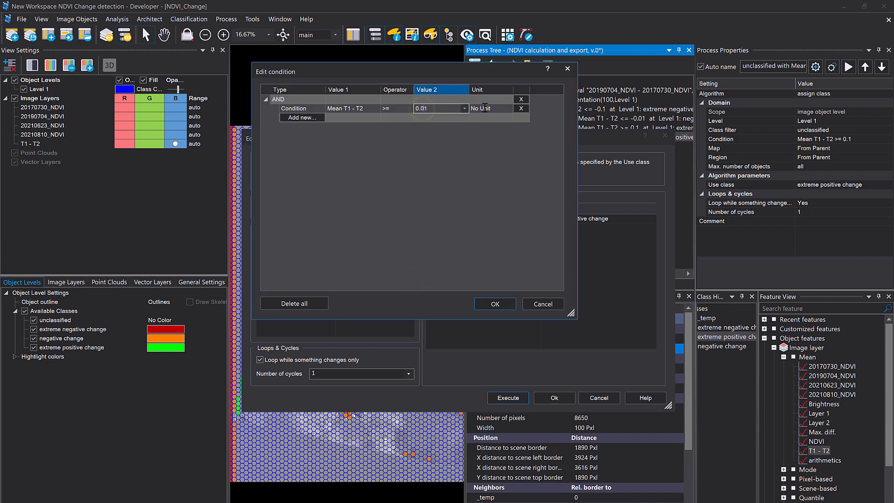
left_click(495, 303)
Enter a new class named positive change as the class assigned by the Mean T1 - T2 >= 0.01 process
left_click(571, 220)
left_click(568, 220)
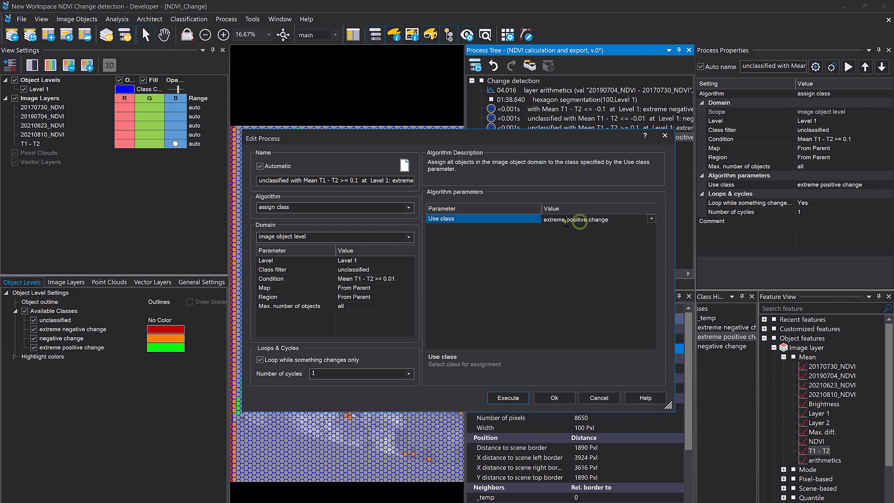
left_click_drag(569, 219, 480, 227)
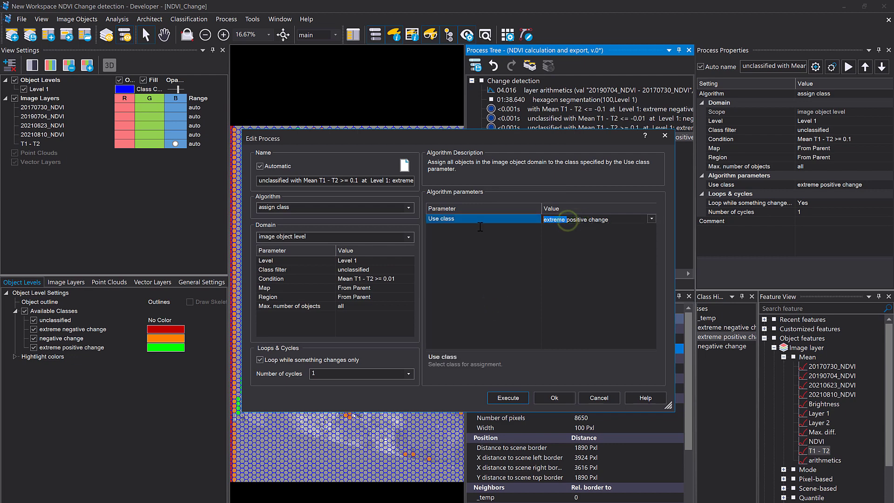
key("BackSpace")
key("Return")
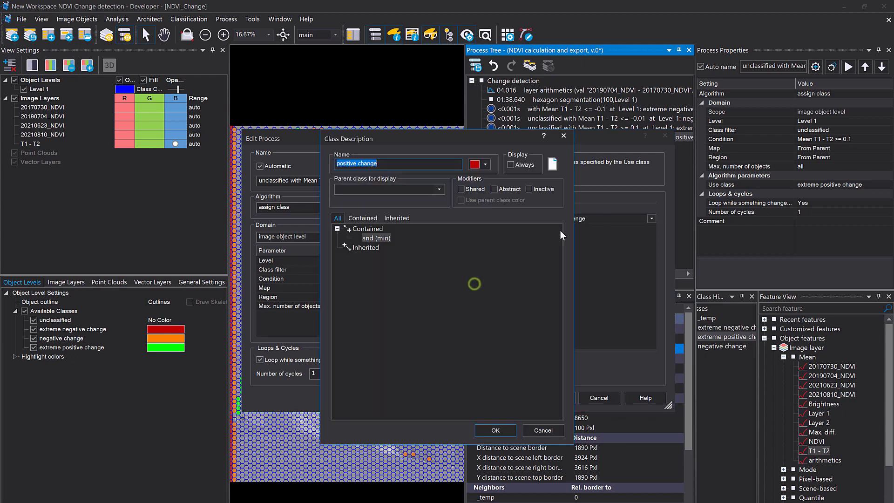
Create the positive change class with the dark Green color and execute the process
left_click(486, 166)
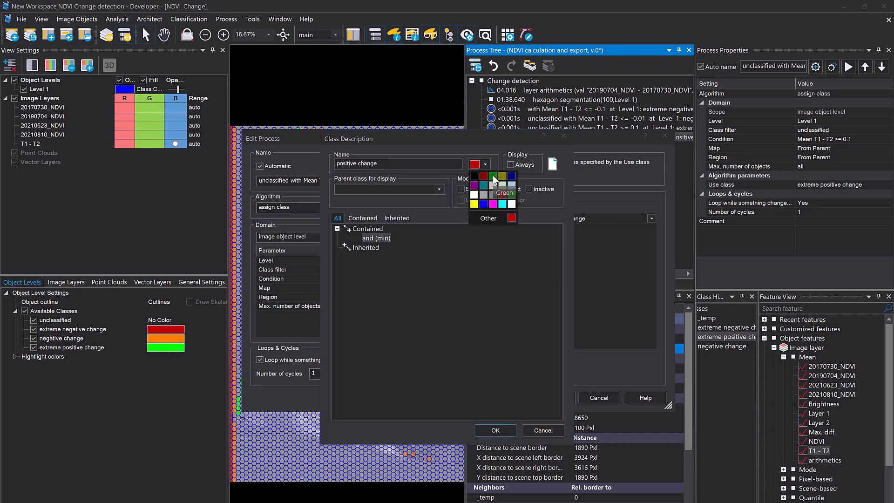
left_click(493, 175)
left_click(493, 428)
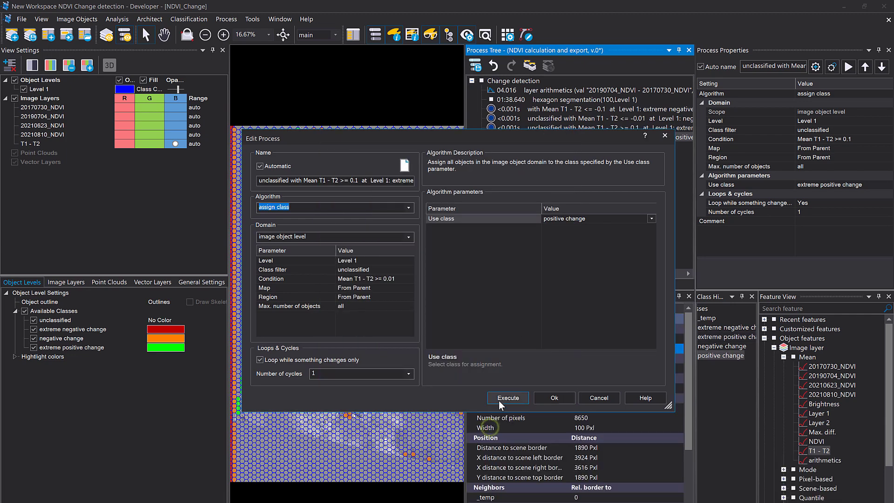
left_click(499, 399)
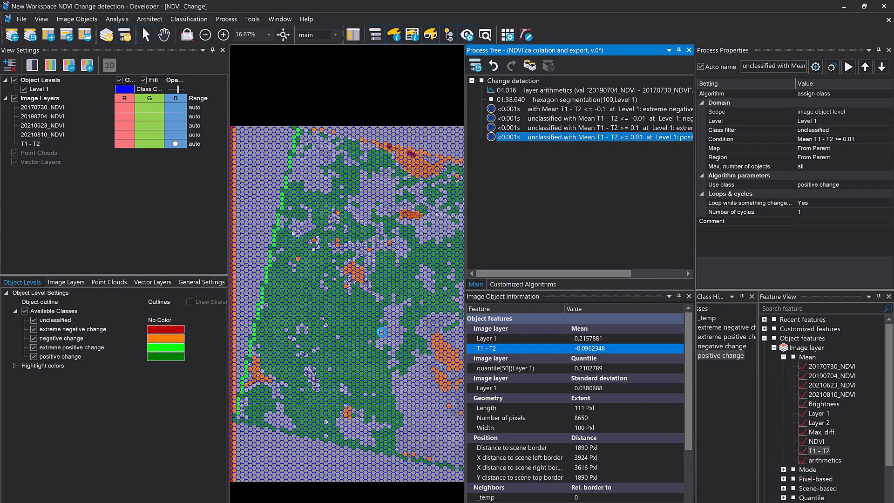
Duplicate the positive change process at the end of the tree and remove the condition from the copy
left_click(511, 181)
left_click(522, 126)
left_click(521, 137)
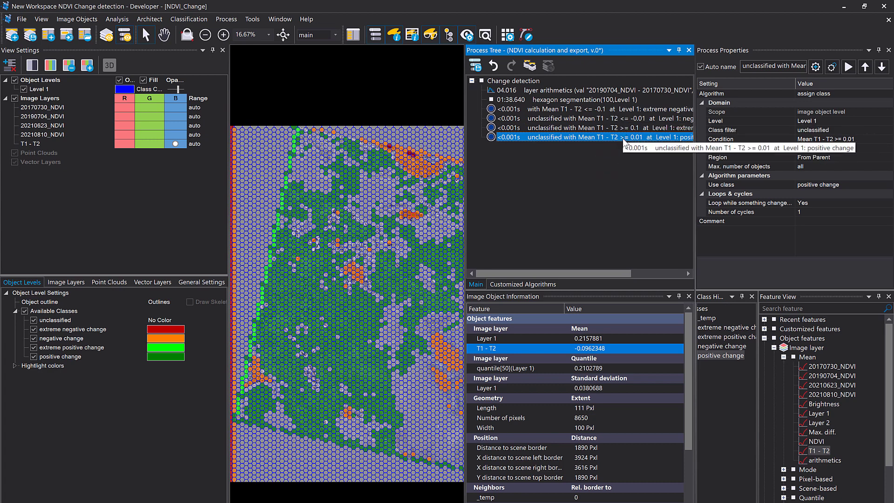
double_click(518, 138)
left_click(411, 275)
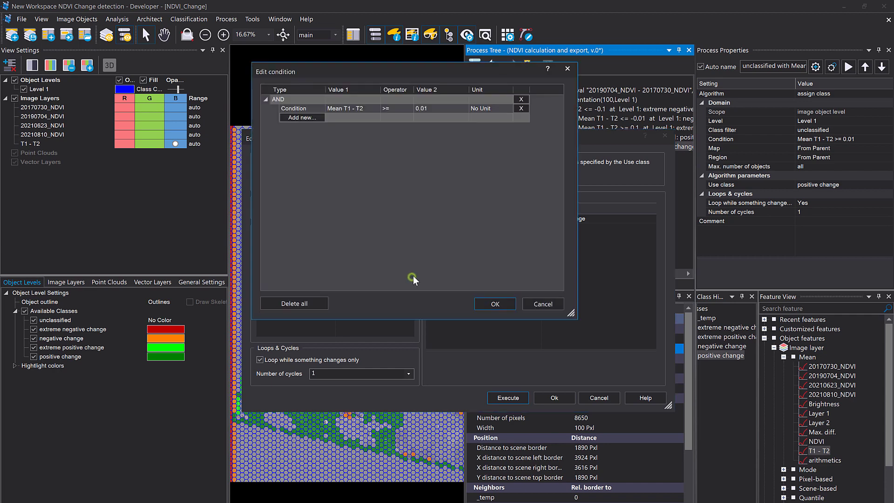
left_click(521, 108)
left_click(495, 304)
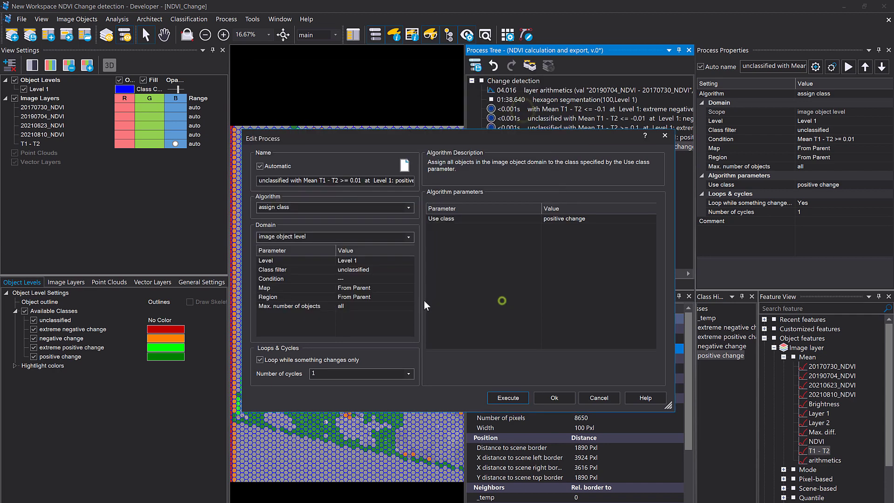
Assign the remaining unclassified objects to a new gray class named no change and execute the process
left_click(611, 220)
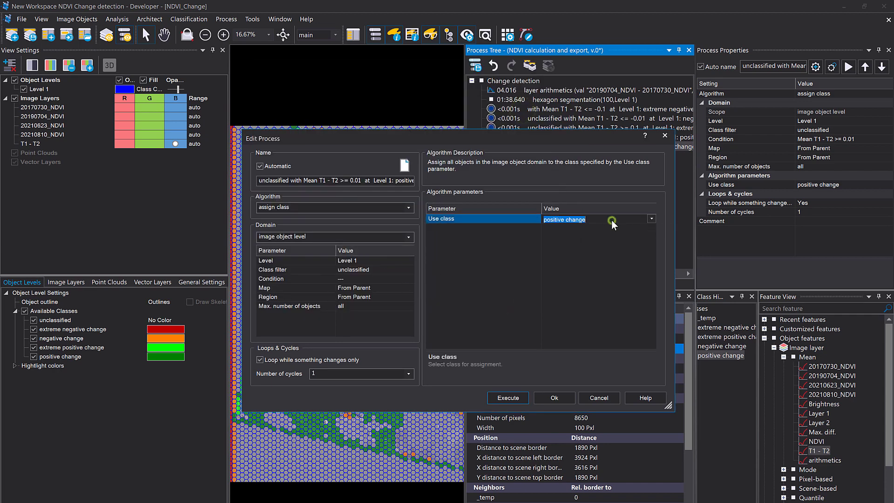
left_click_drag(566, 220, 493, 208)
type("no")
key("Return")
left_click(477, 166)
left_click(493, 195)
left_click(492, 429)
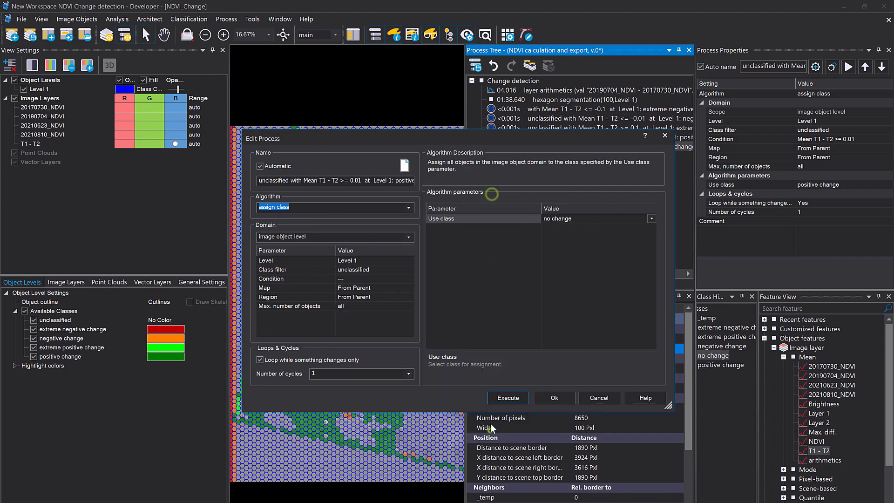
left_click(504, 398)
Set the Level 1 opacity to 100 and its outline color to black in a widened map view
left_click_drag(178, 89, 185, 91)
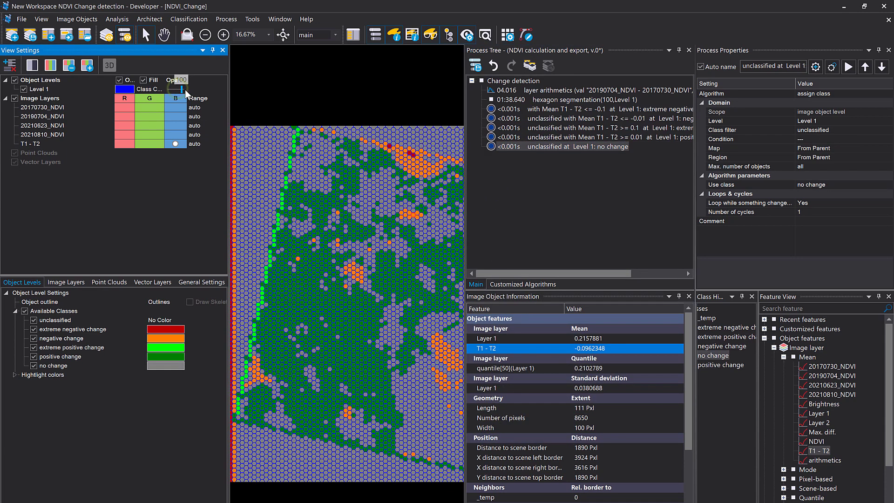
left_click_drag(465, 175, 544, 175)
left_click(124, 89)
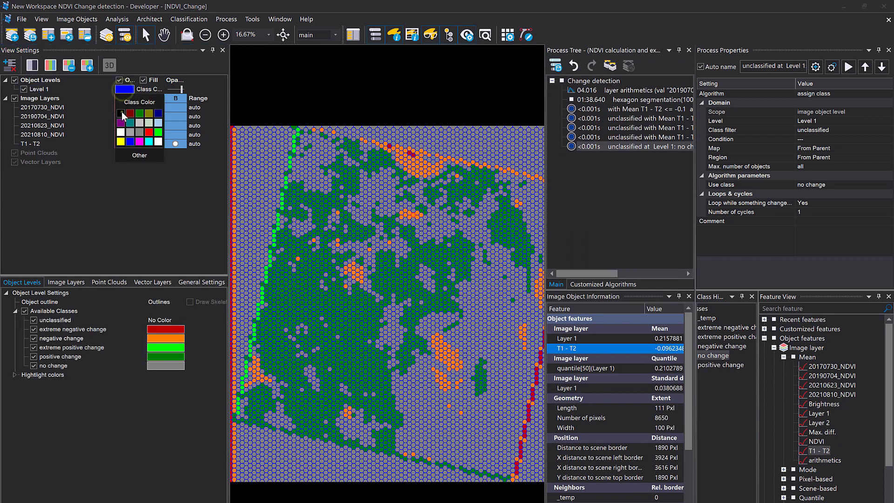
left_click(121, 114)
left_click(381, 238)
Split the map view horizontally and hide the object levels in the lower view
left_click(280, 19)
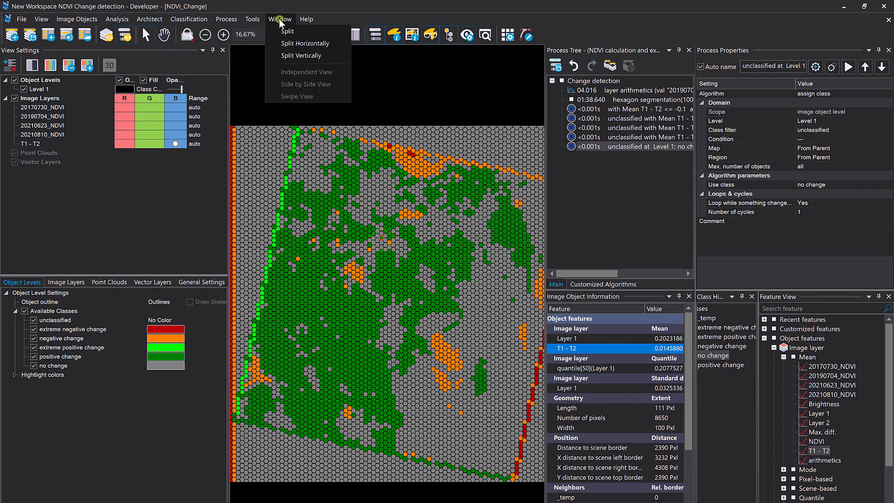
left_click(291, 41)
left_click(326, 358)
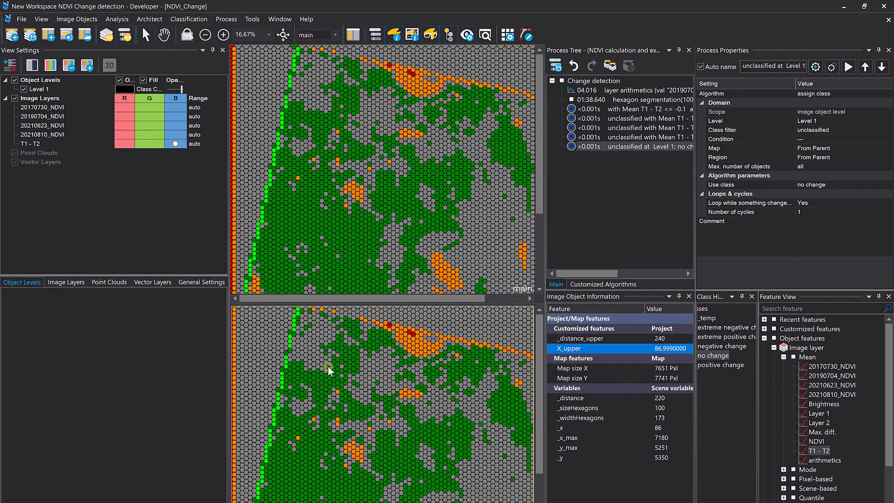
left_click(17, 81)
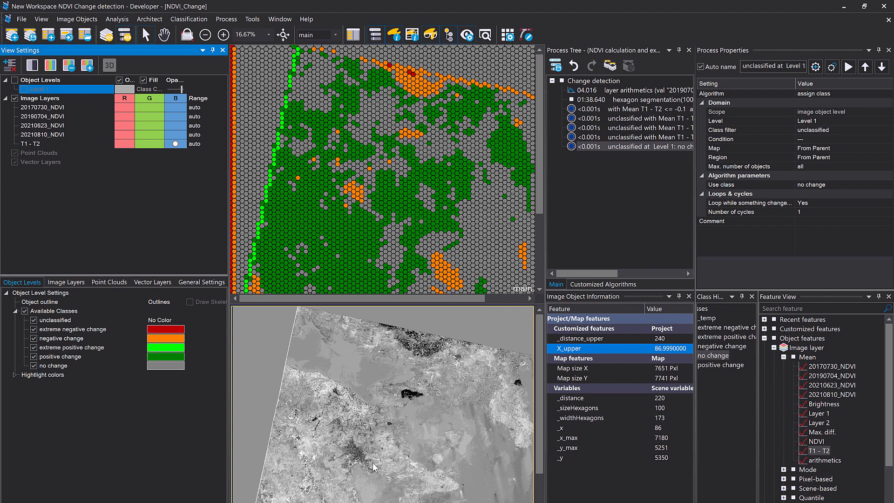
Apply a false color equalization to the lower view and set the T1 - T2 display range to -0.1 to 0.1
left_click(66, 282)
left_click(114, 311)
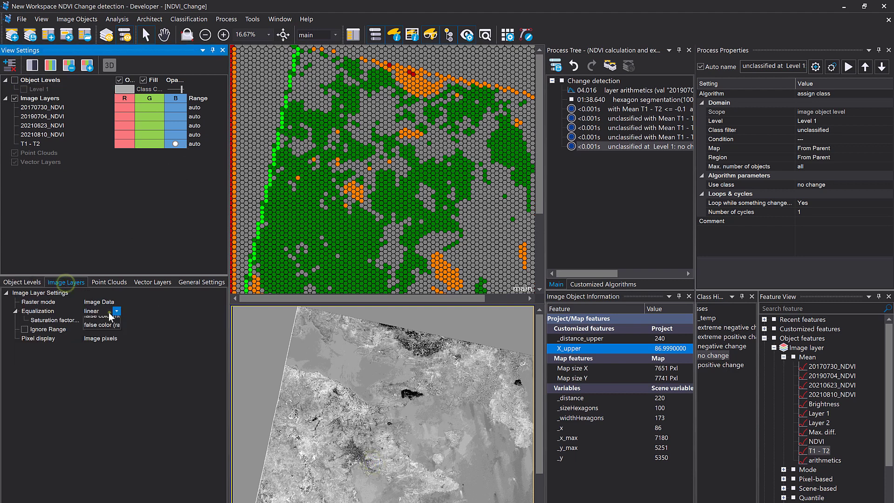
left_click(97, 390)
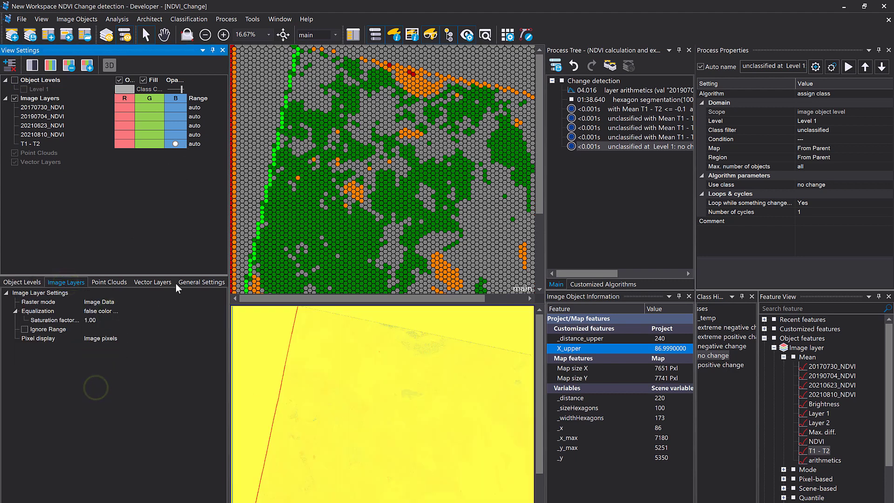
left_click(203, 143)
left_click(218, 144)
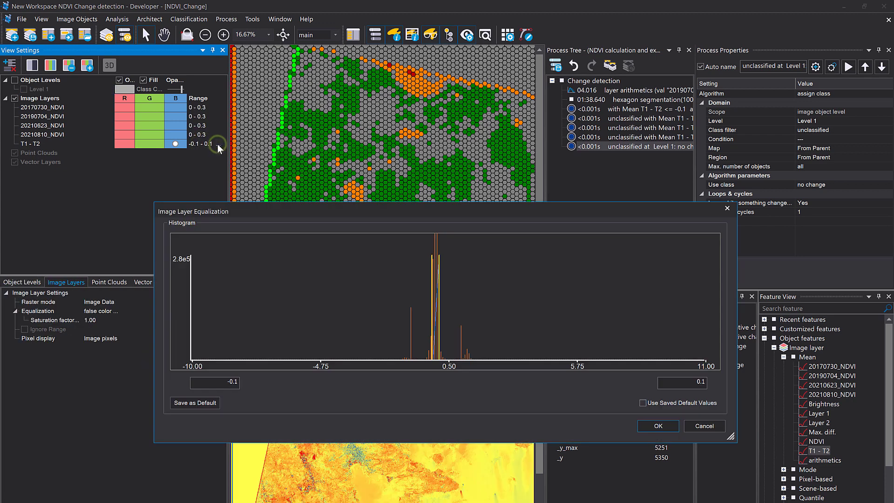
left_click(657, 425)
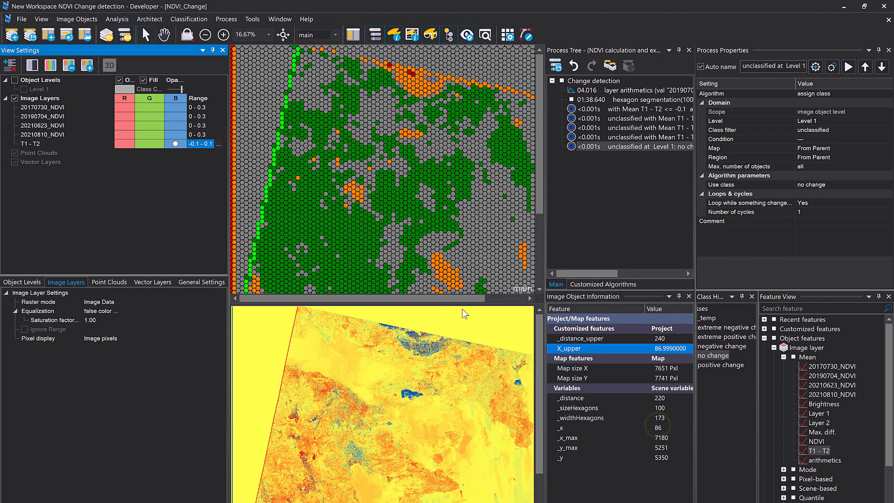
Link the two map views as a Swipe View at 25% zoom
left_click(280, 19)
left_click(295, 91)
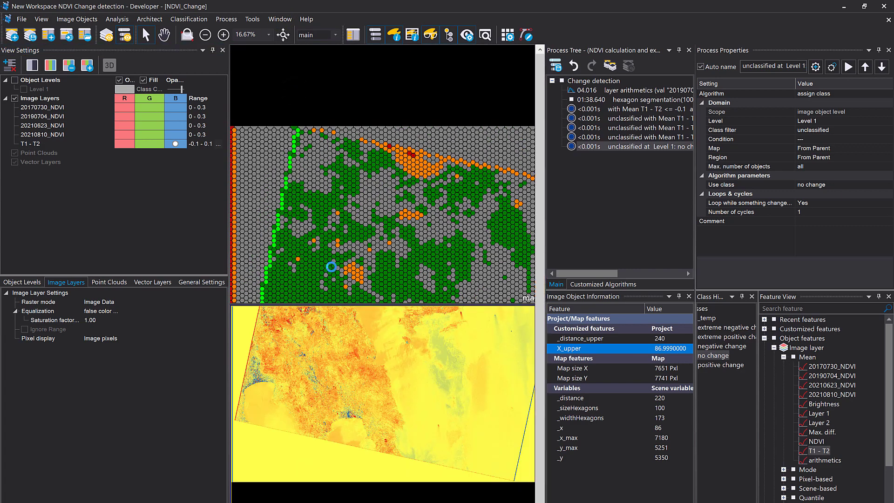
scroll(331, 267, "up", 1)
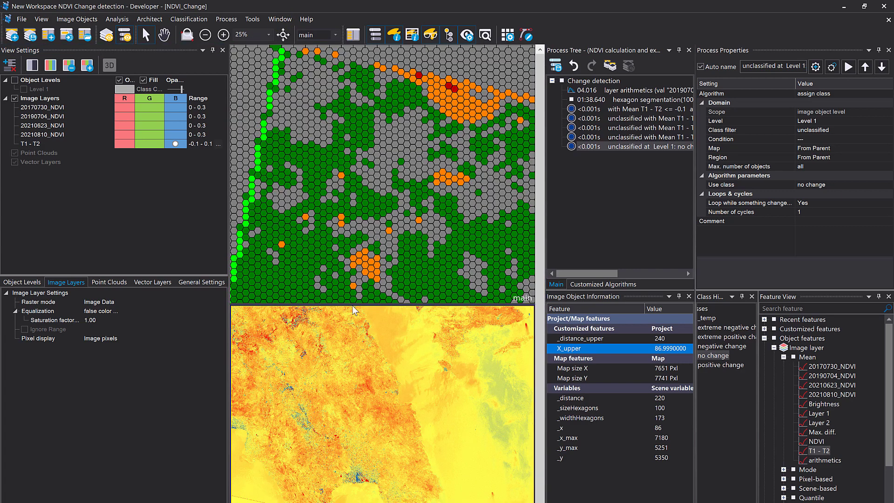
Compare the classified hexagons with the false color T1 - T2 layer across the scene using the swipe divider
left_click_drag(353, 310, 431, 448)
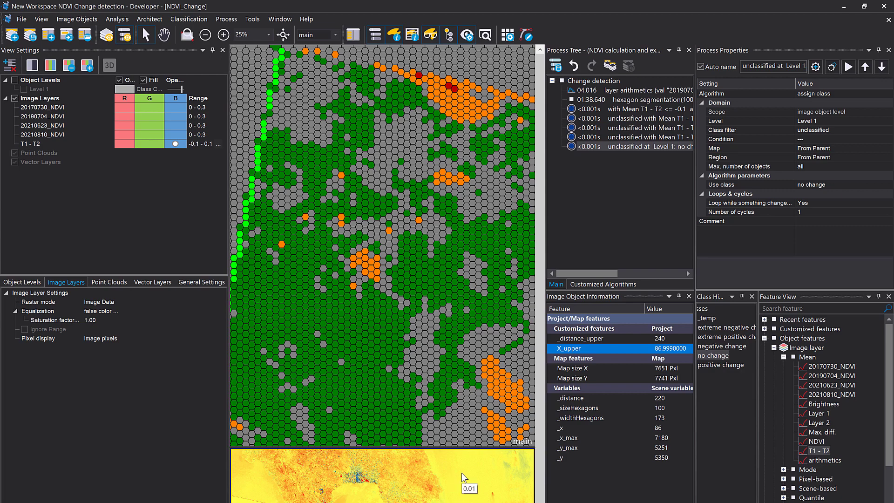
left_click_drag(440, 388, 344, 413)
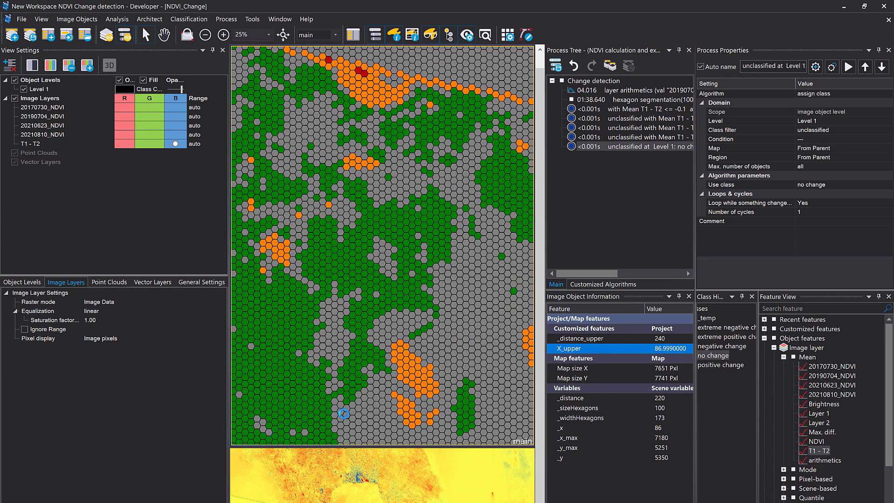
left_click_drag(322, 447, 386, 72)
left_click_drag(438, 196, 337, 156)
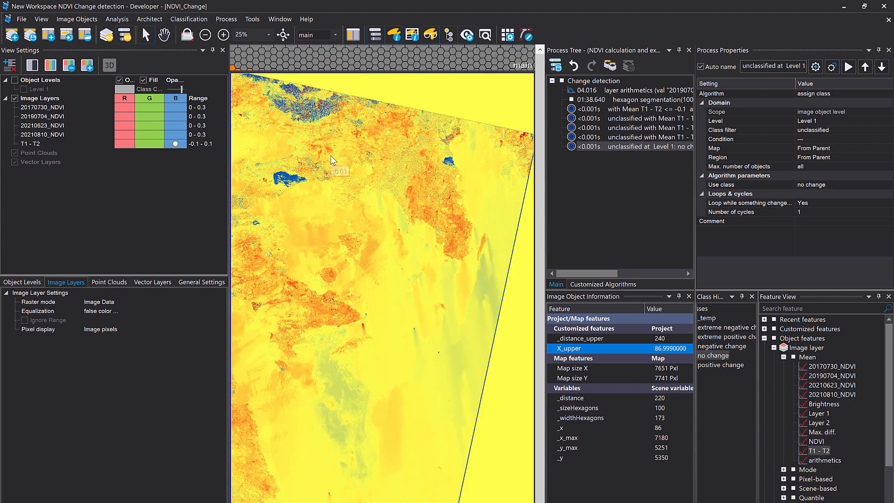
left_click_drag(283, 175, 466, 202)
left_click_drag(440, 261, 423, 256)
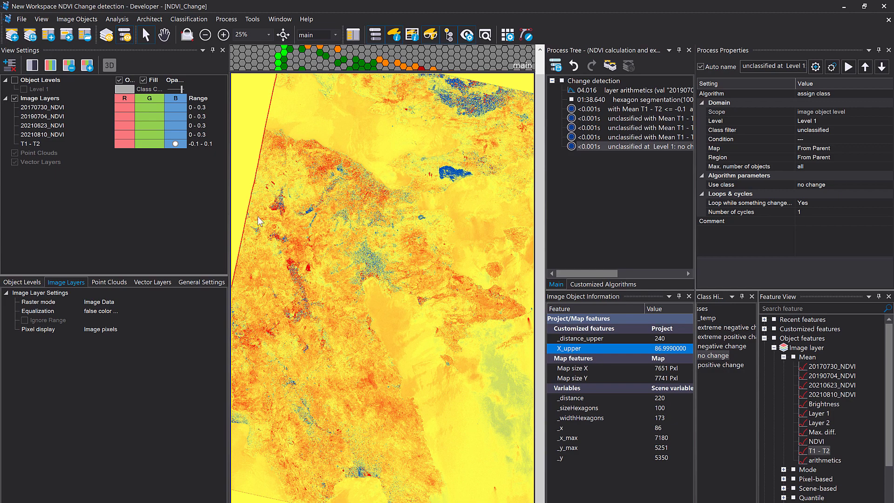
left_click_drag(300, 76, 300, 279)
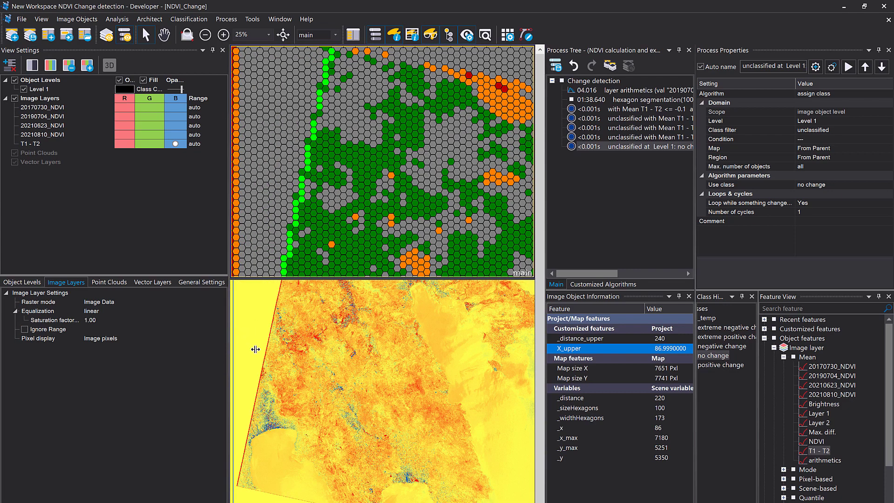
Review the settings of the layer arithmetics process that calculates T1 - T2, and select its output layer among the image layers
mouse_move(255, 349)
left_click(598, 193)
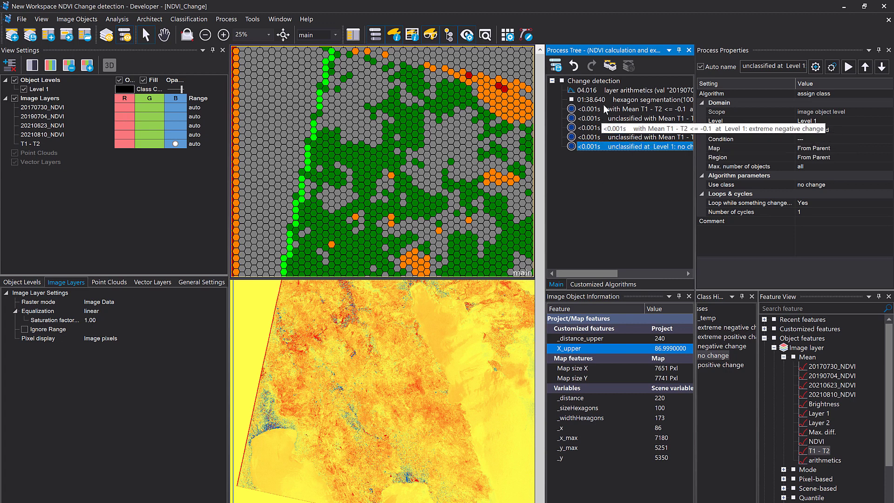
left_click(602, 95)
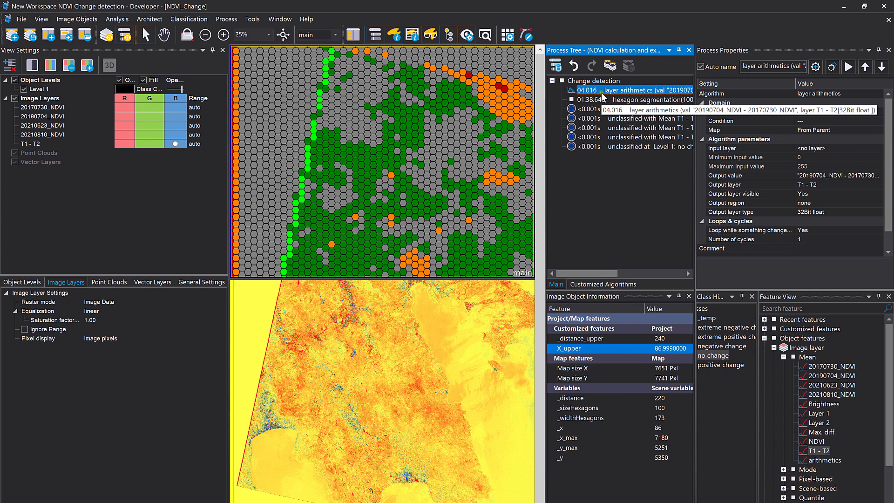
double_click(604, 93)
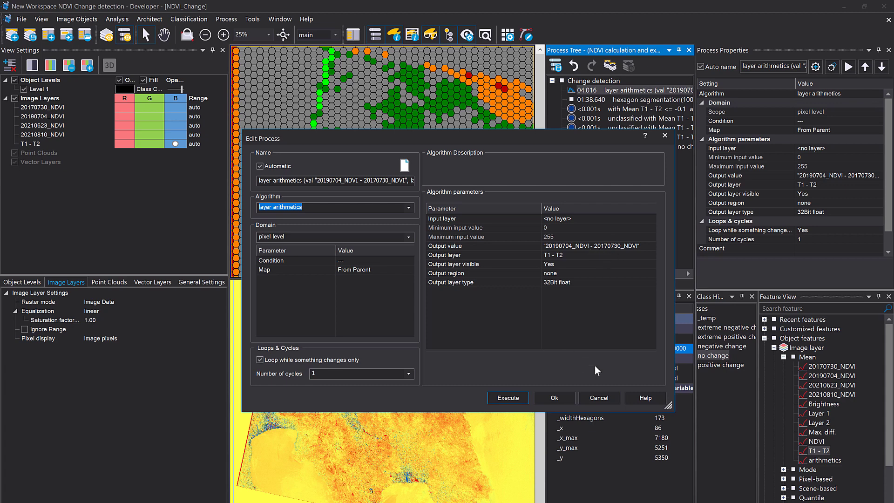
left_click(604, 402)
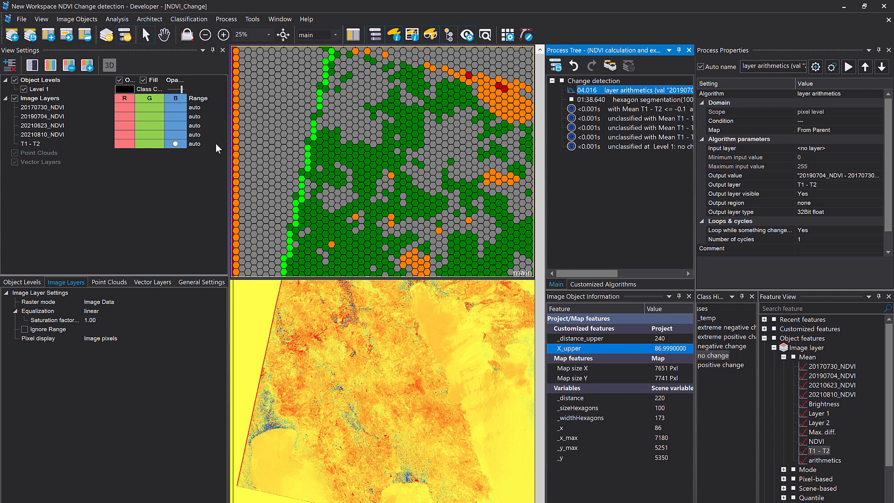
left_click(37, 142)
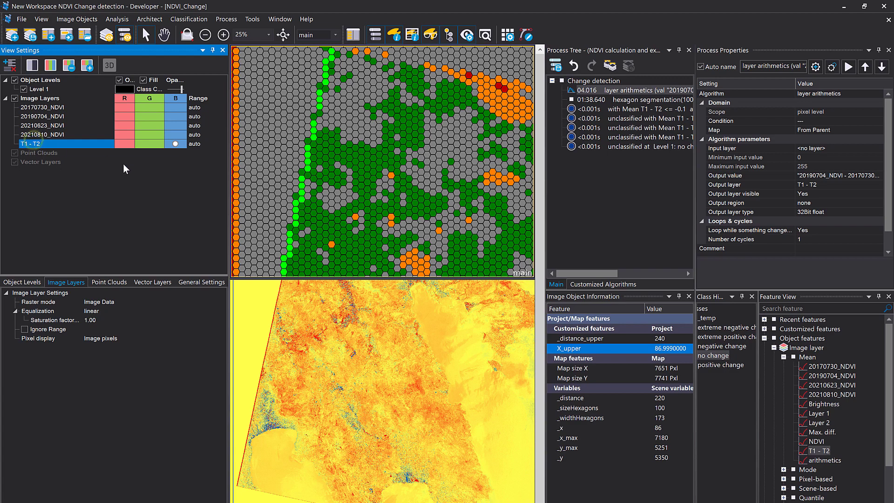
Close the current project, reopen NDVI_Change, and fit the scene to a widened map view
left_click(888, 19)
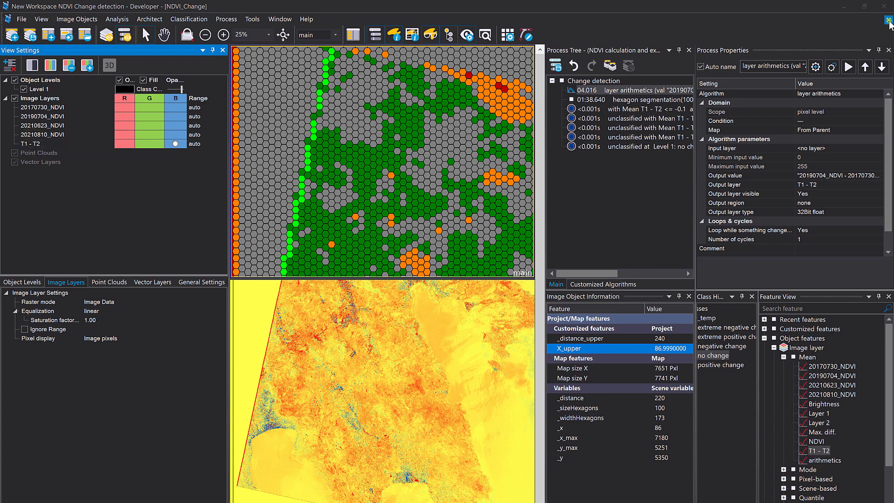
left_click(453, 319)
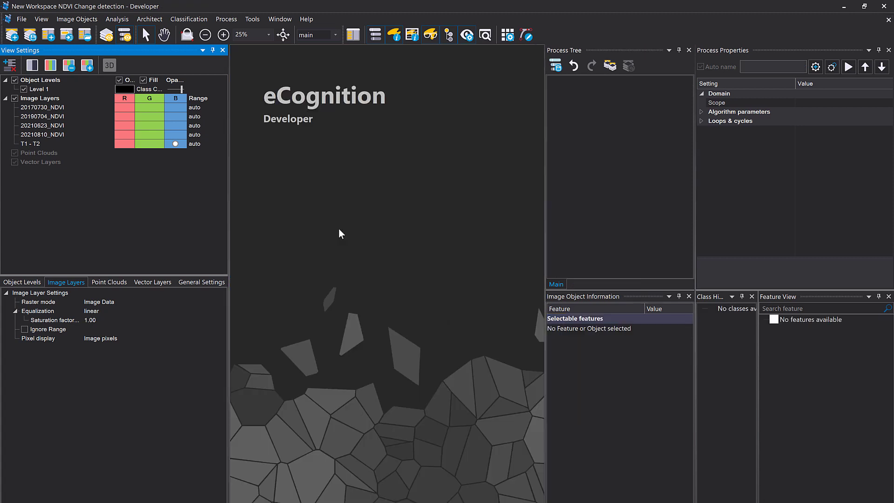
left_click(106, 35)
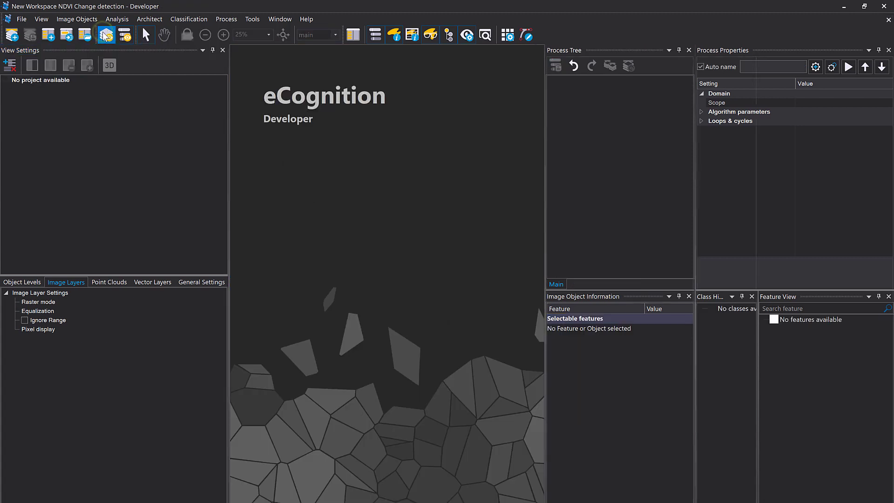
double_click(183, 114)
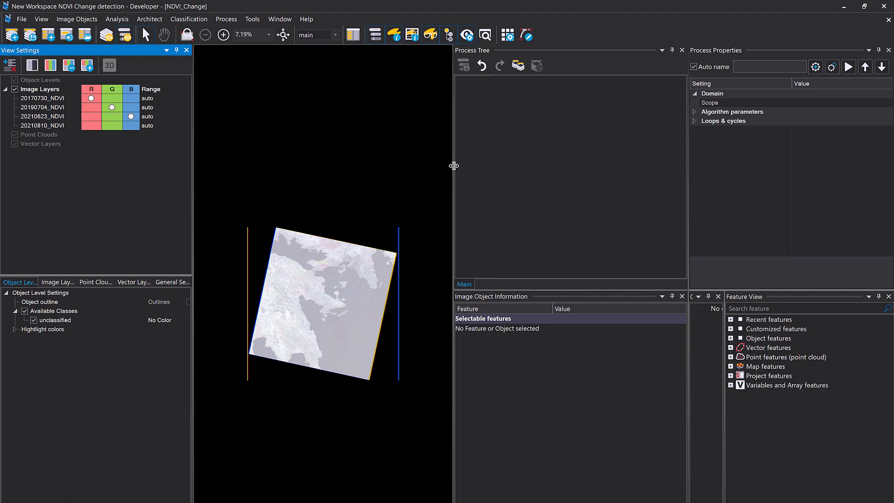
left_click_drag(452, 163, 505, 163)
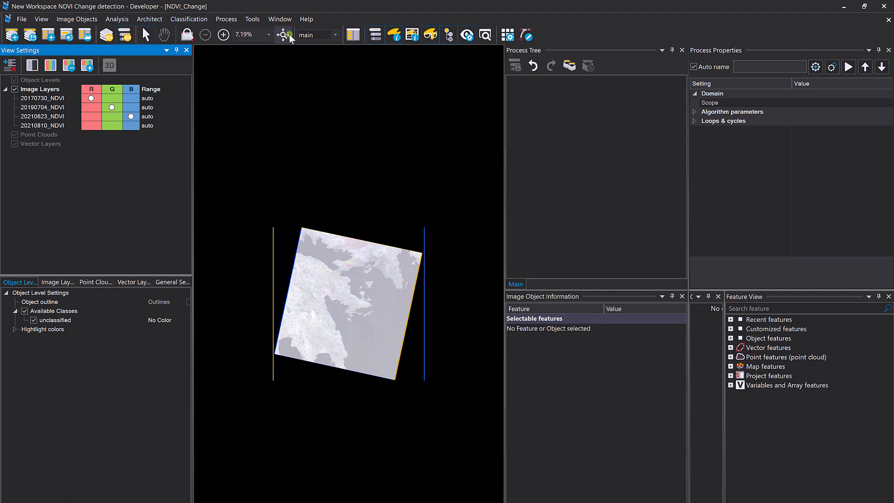
left_click(287, 35)
Load the rule set file Change detection RS.dcp into the process tree
right_click(572, 156)
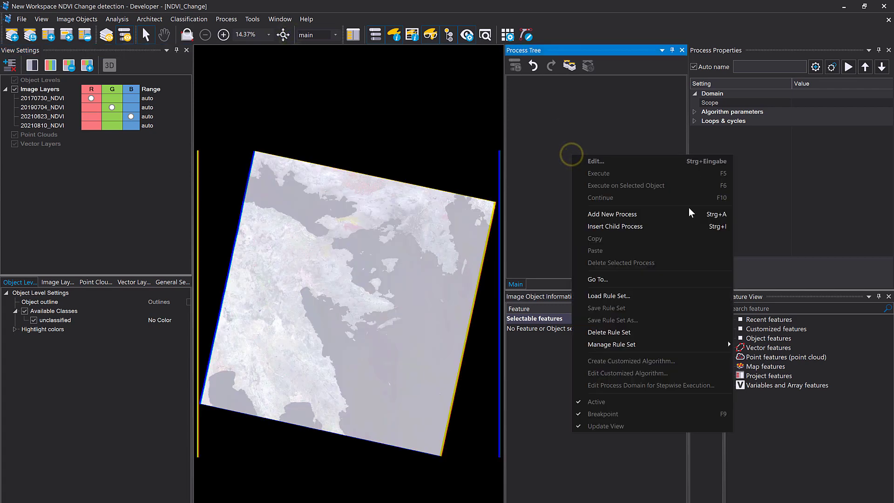
left_click(649, 296)
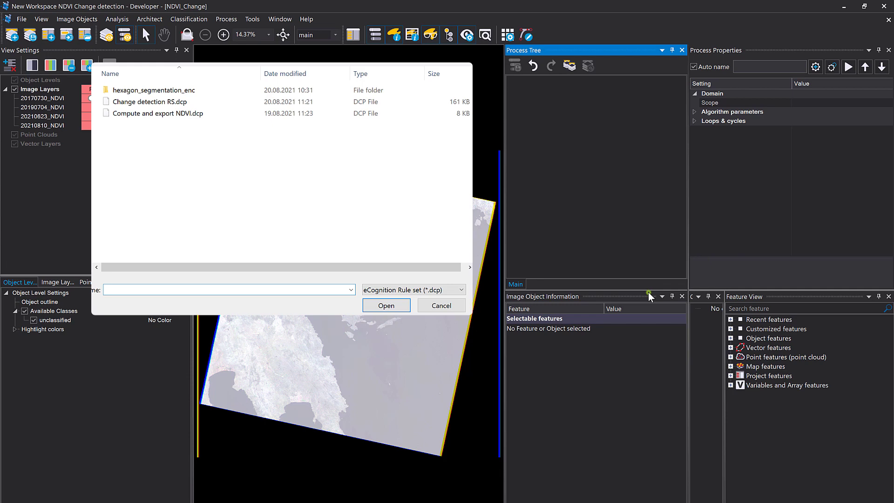
left_click(193, 103)
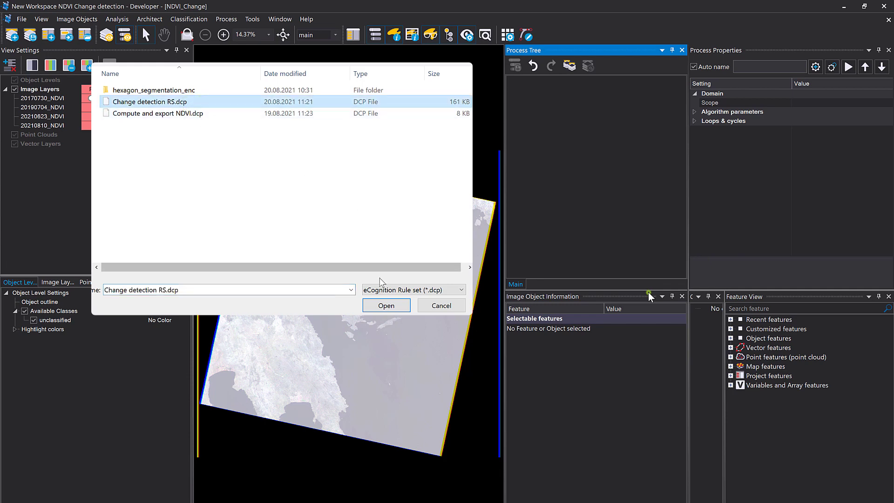
left_click(385, 306)
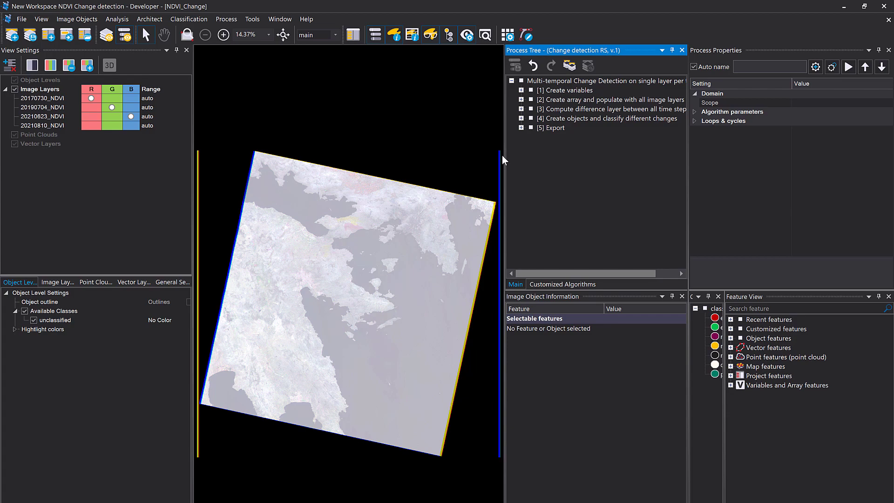
Expand rule set sections [1] to [3] and examine their processes alongside the 20170730_NDVI and 20190704_NDVI layers
left_click(521, 90)
left_click(521, 118)
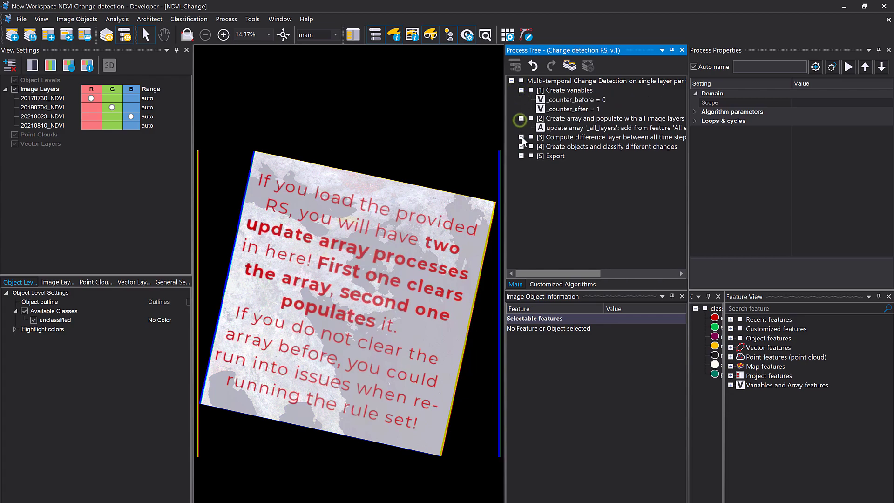
left_click(521, 136)
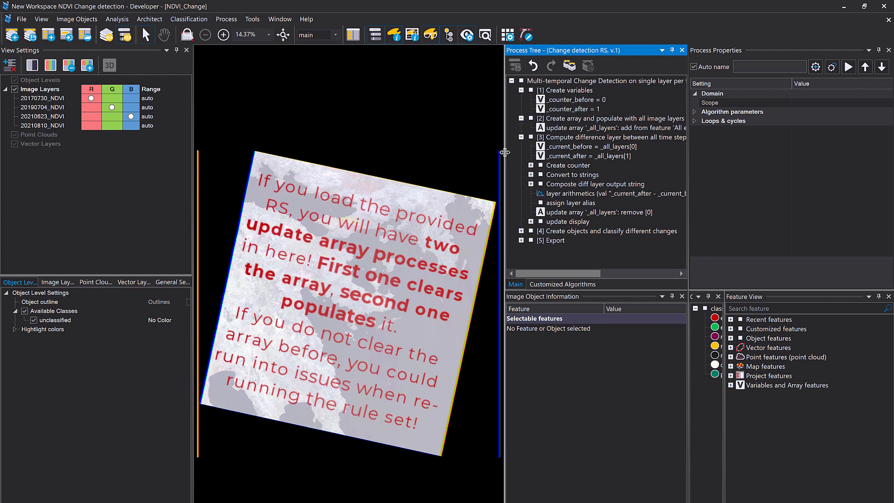
left_click_drag(504, 152, 481, 143)
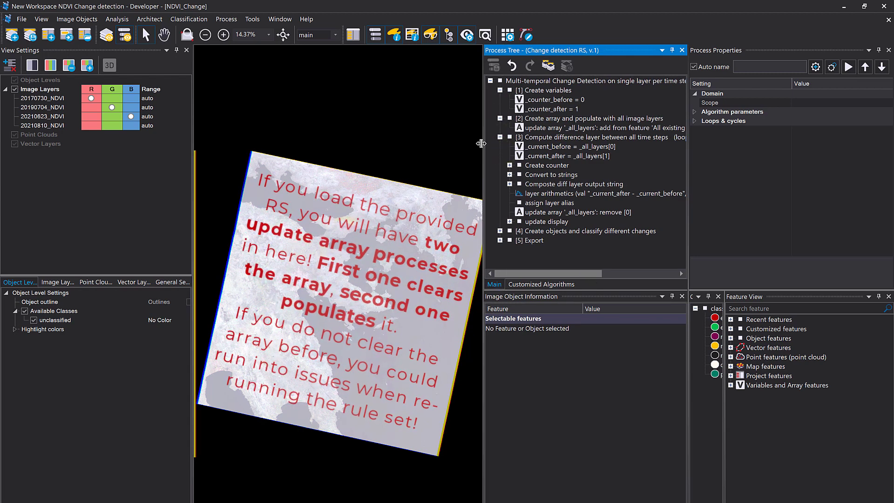
left_click(29, 99)
left_click(44, 108)
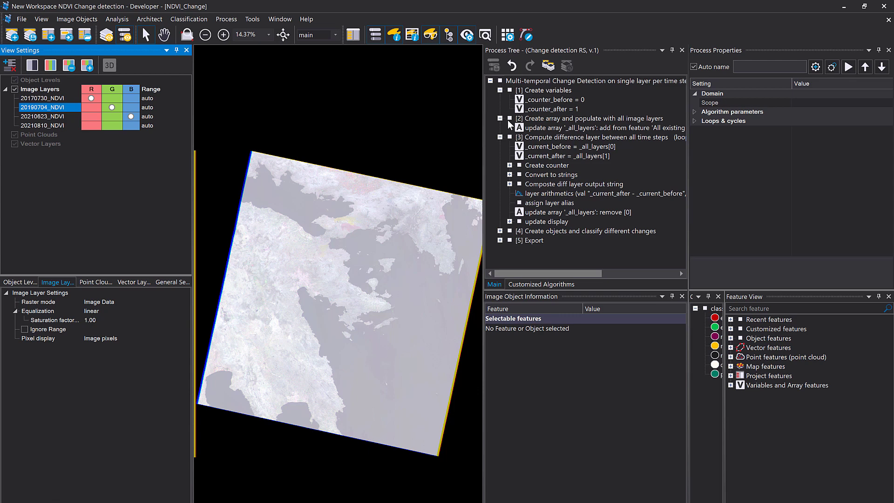
Execute the update array process that adds all existing image layers to the _all_layers array
left_click(529, 127)
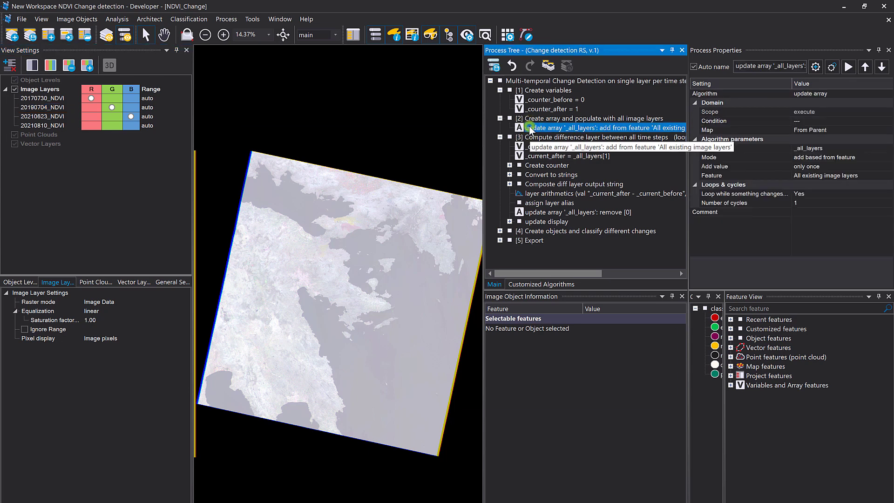
double_click(529, 126)
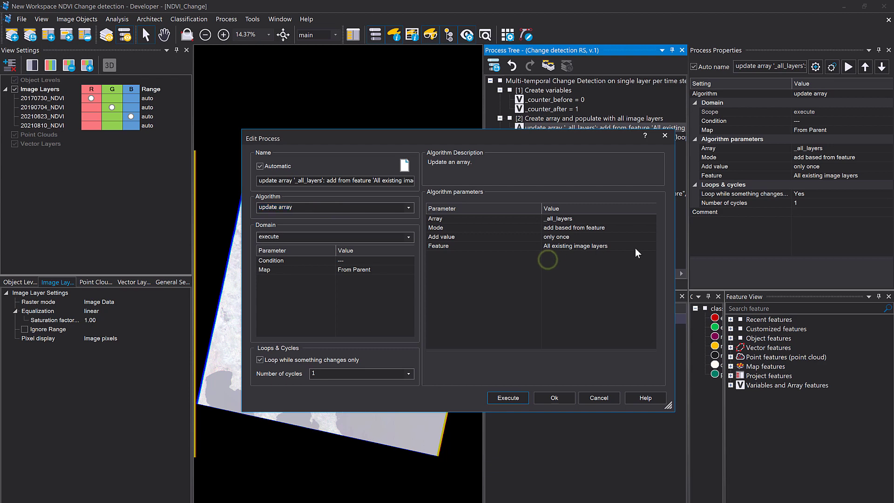
left_click(498, 400)
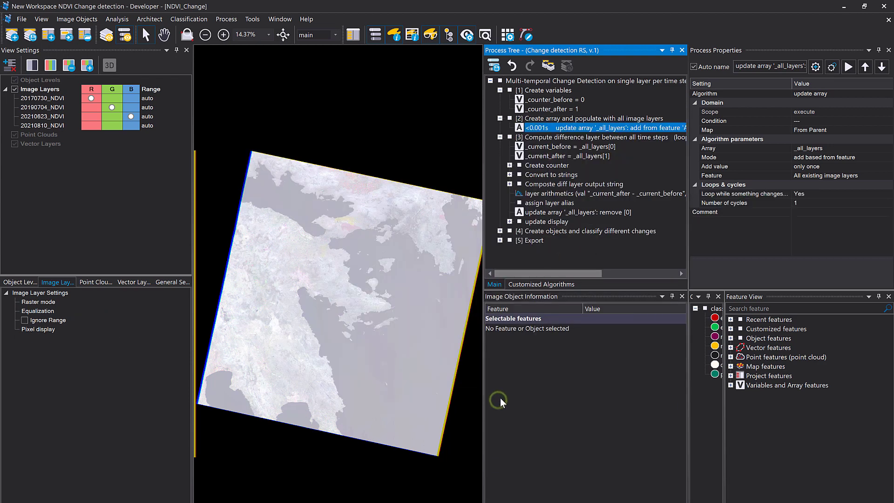
Create an Array values feature for _all_layers, show it in the image object information, and widen the view to read its full value
right_click(542, 363)
left_click(559, 370)
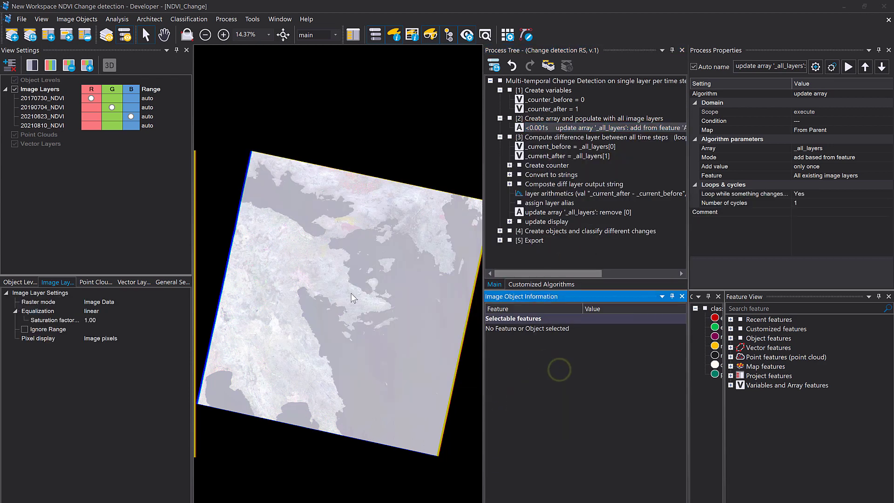
left_click(292, 275)
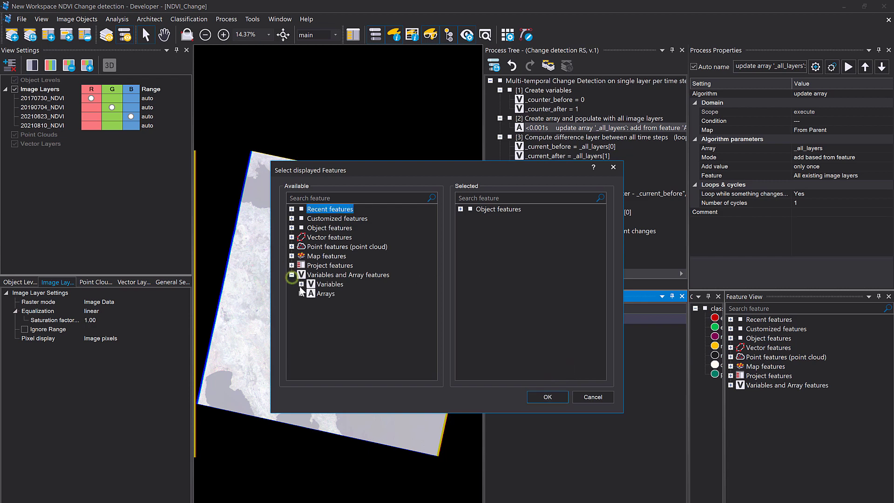
left_click(302, 293)
left_click(311, 322)
double_click(362, 332)
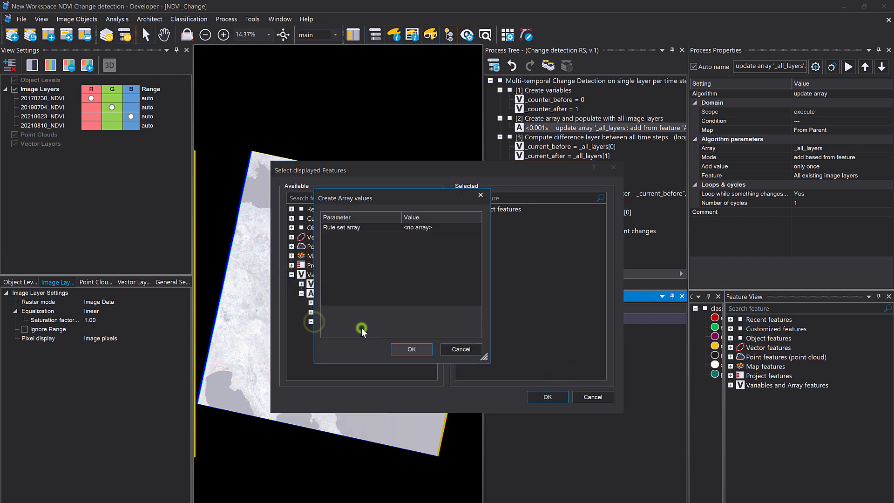
left_click(478, 226)
left_click(462, 247)
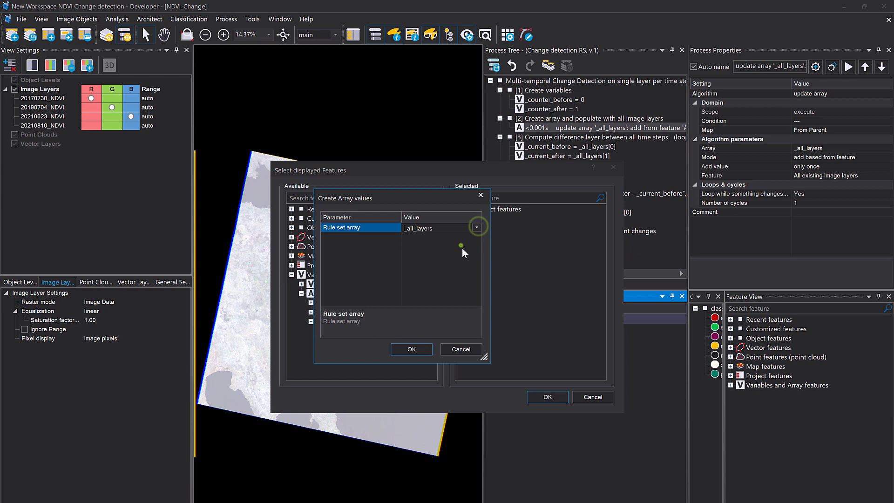
left_click(412, 349)
left_click(557, 397)
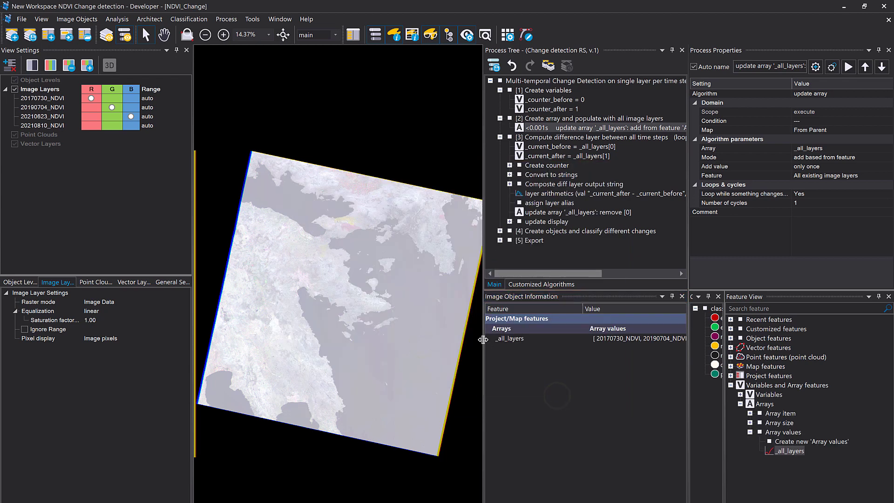
left_click_drag(483, 339, 365, 339)
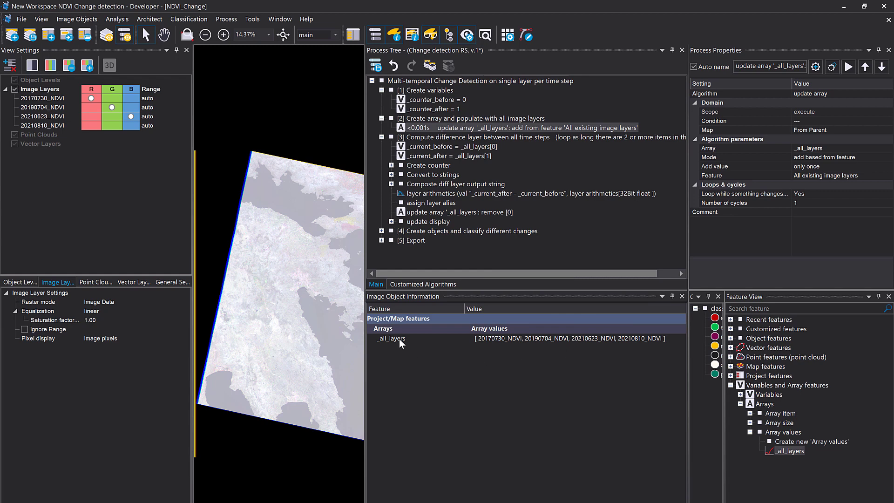
Execute the [1] Create variables process with its two counter variables
right_click(432, 91)
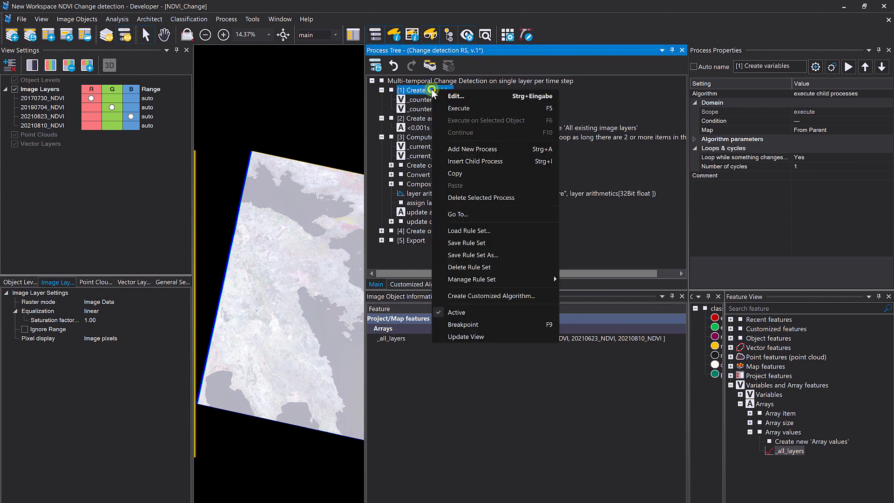
left_click(454, 109)
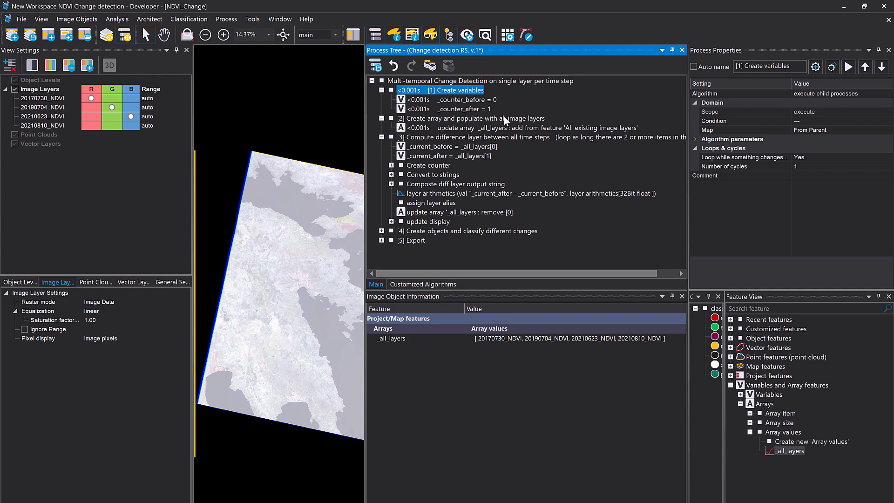
Examine the Create counter processes and the loop condition and comment of section [3], relating them to the first three NDVI layers
left_click(391, 166)
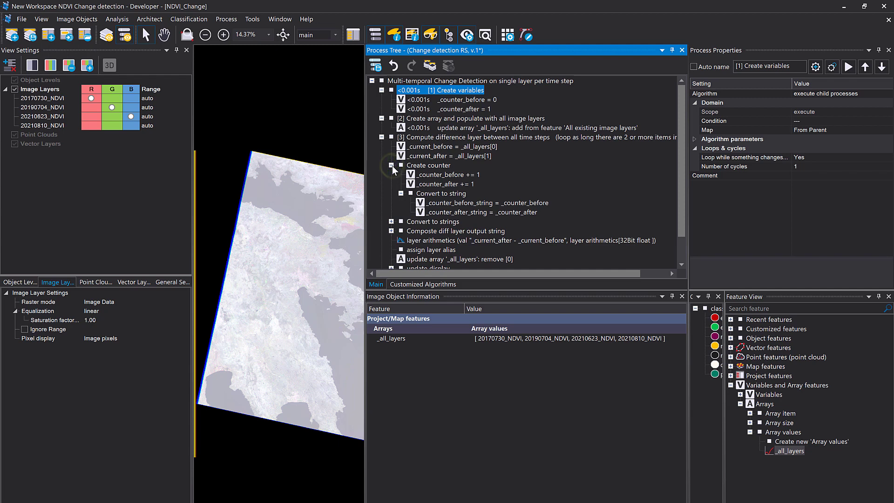
left_click(426, 167)
scroll(432, 168, "down", 1)
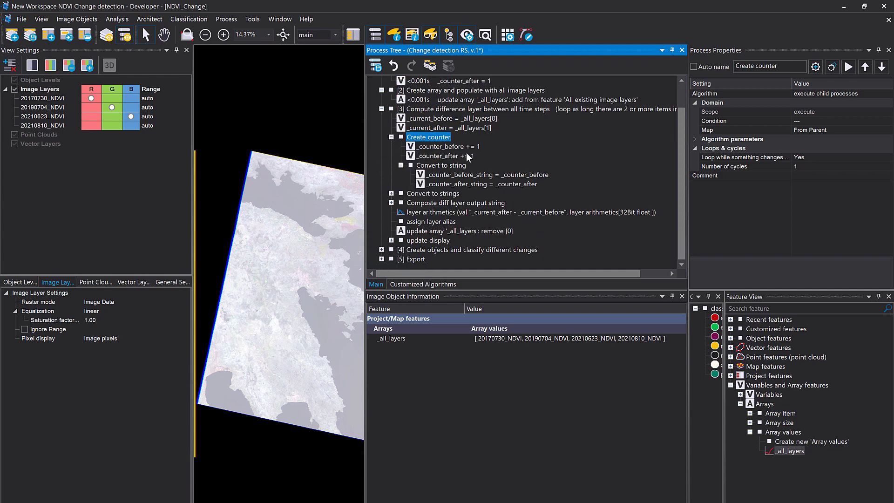
left_click(432, 110)
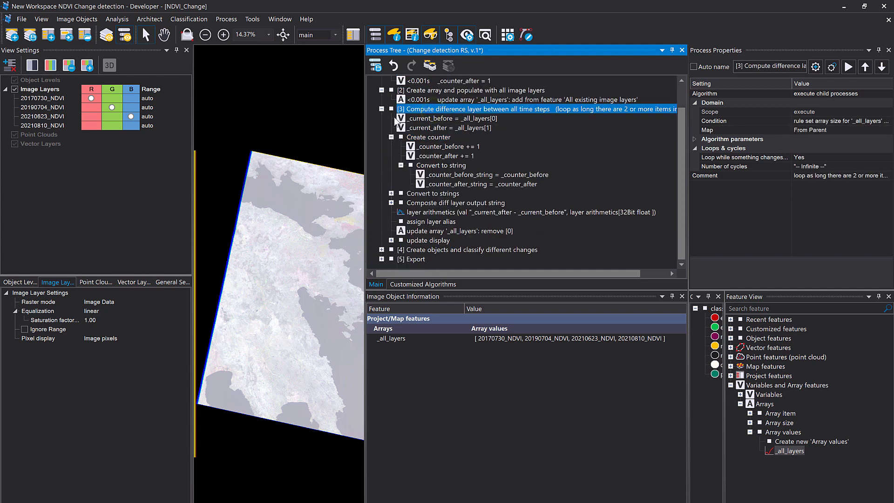
left_click(670, 264)
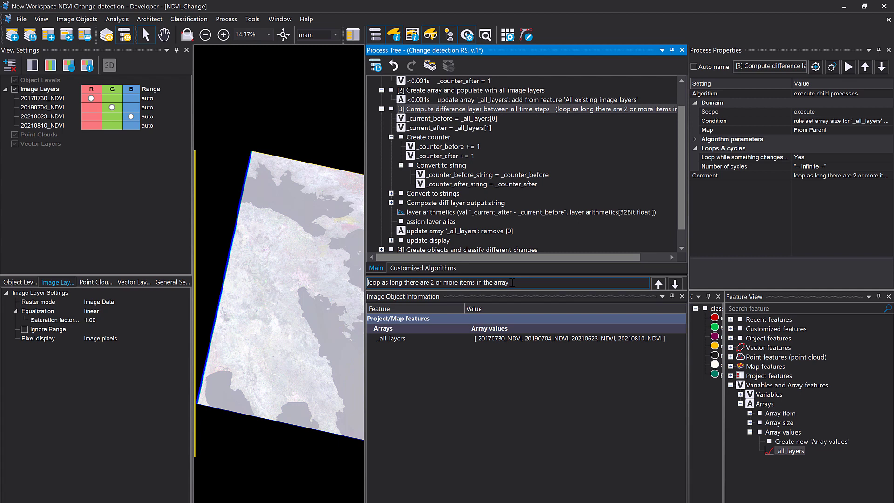
left_click(47, 98)
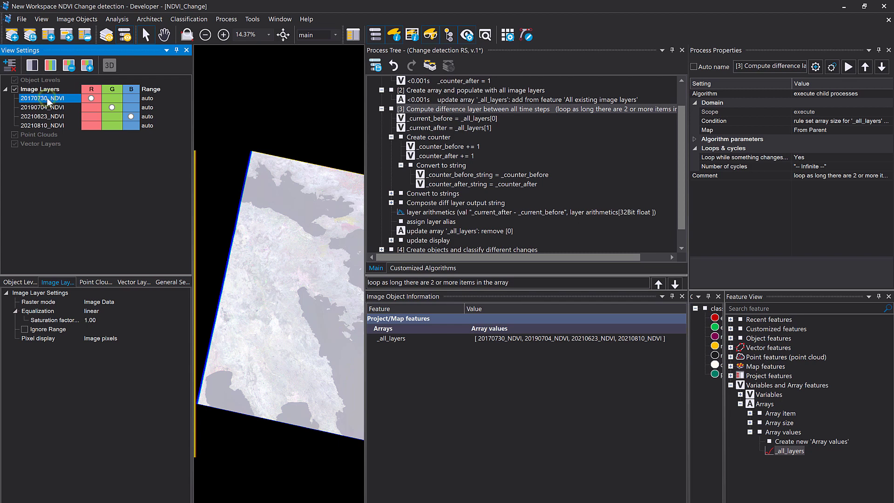
left_click(53, 108)
left_click(52, 118)
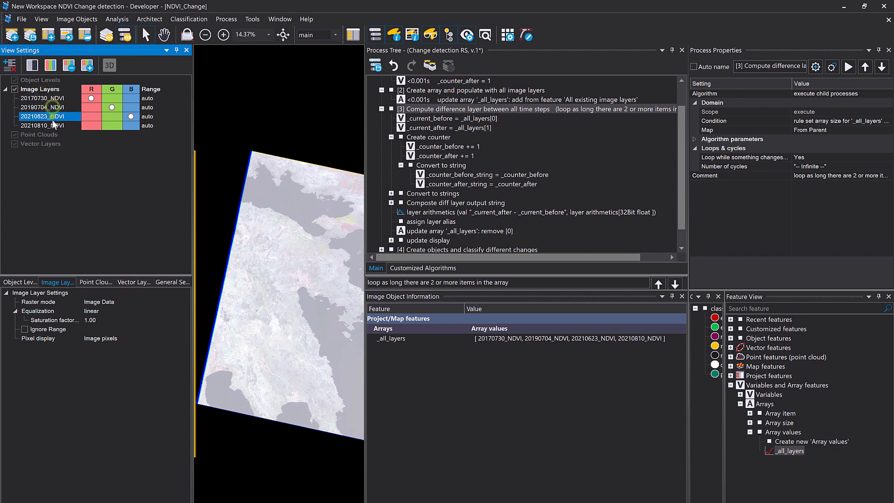
Examine the successive before-and-after pairs among the 20190704, 20210623 and 20210810 NDVI image layers
left_click(55, 107)
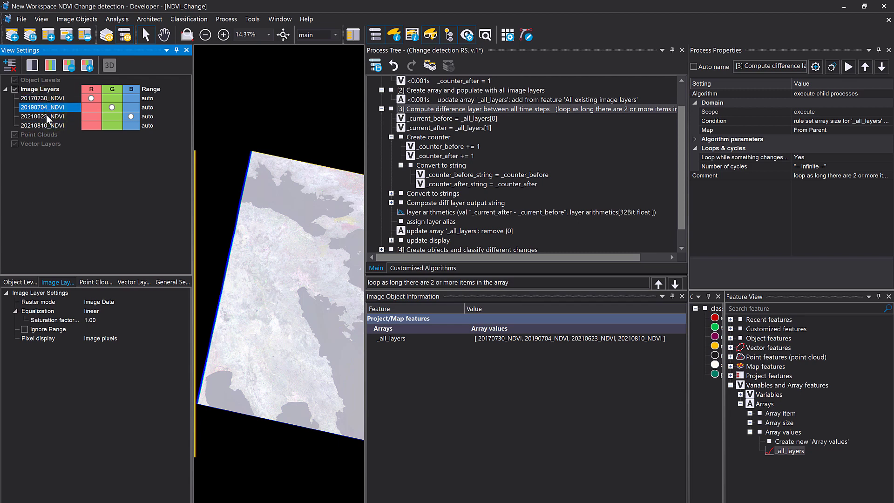
left_click(47, 116)
left_click(47, 108)
left_click(47, 116)
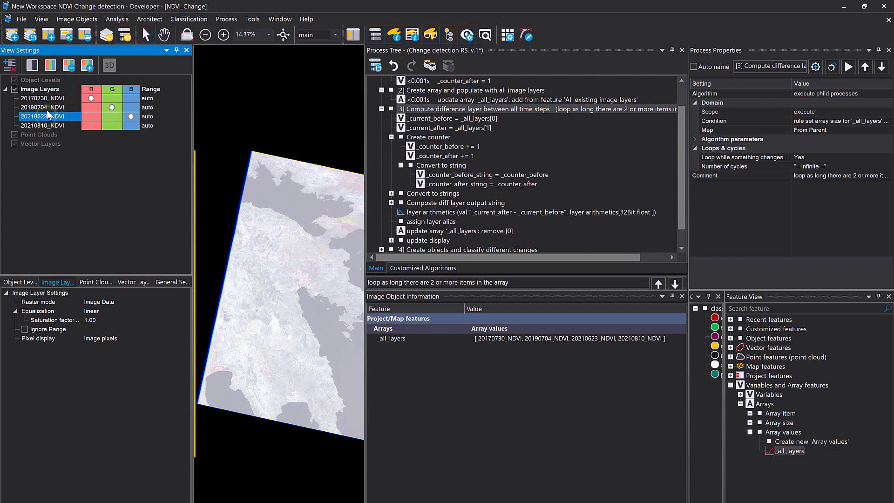
left_click(49, 108)
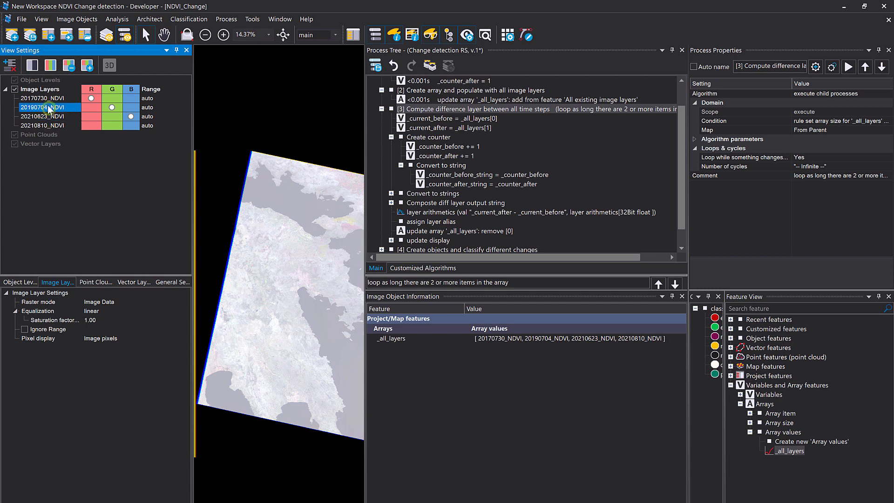
left_click(58, 116)
left_click(56, 123)
left_click(55, 116)
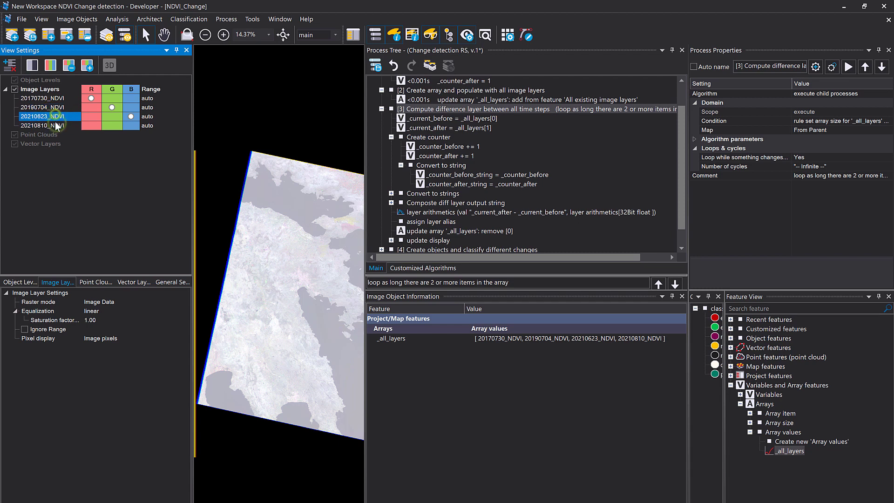
left_click(55, 123)
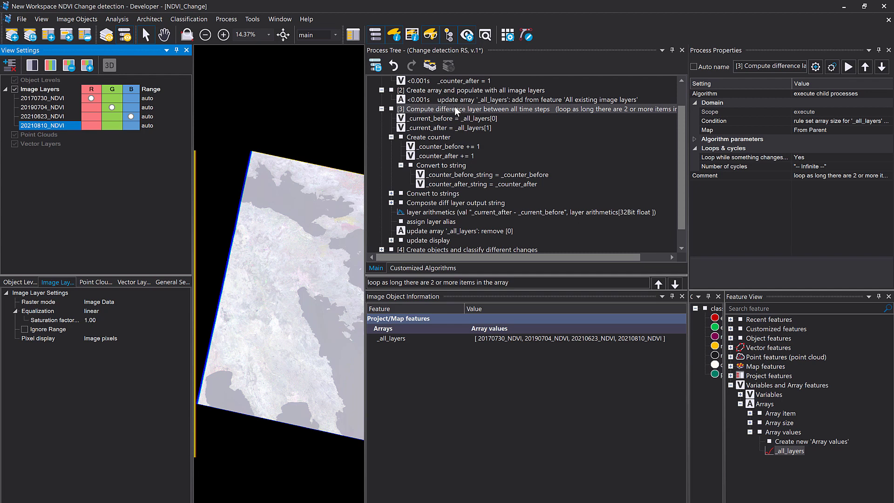
Examine the child processes of Convert to strings and Composte diff layer output string, and collapse these groups along with Create counter
left_click(391, 192)
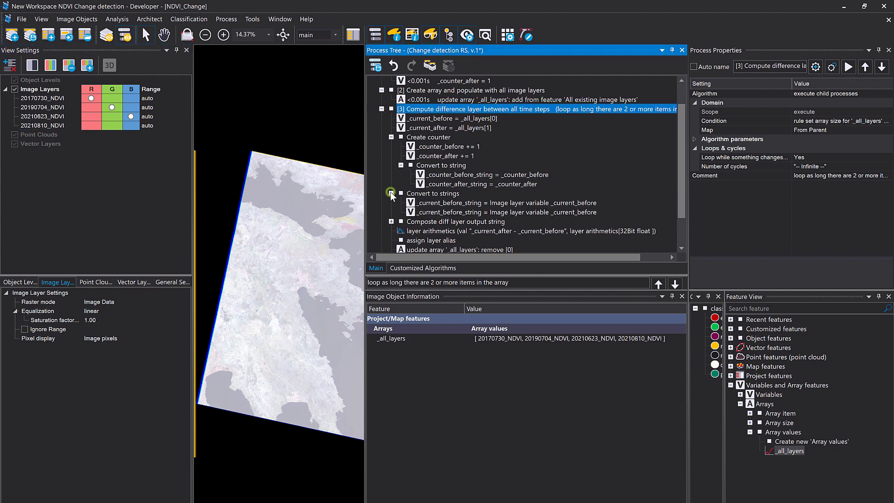
left_click(391, 193)
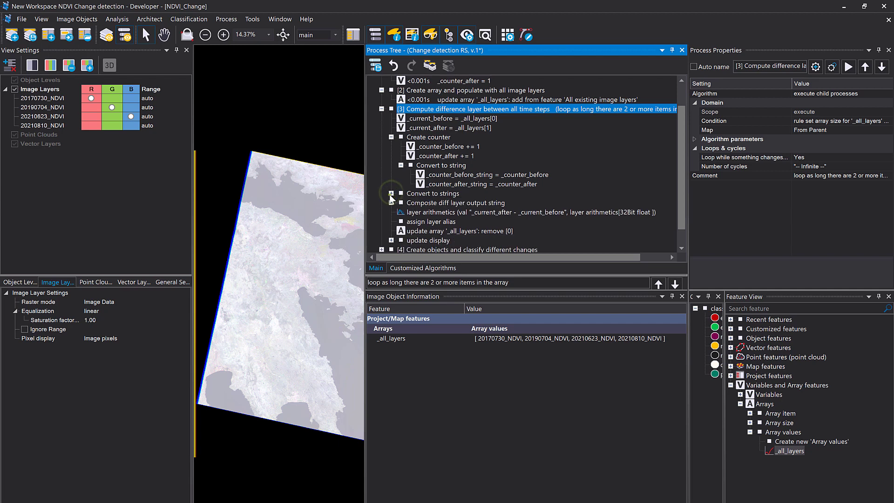
left_click(391, 194)
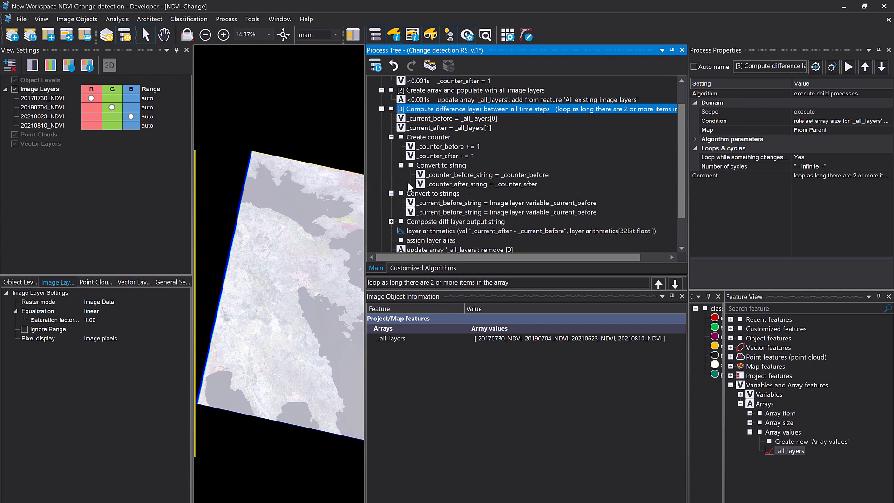
left_click(391, 221)
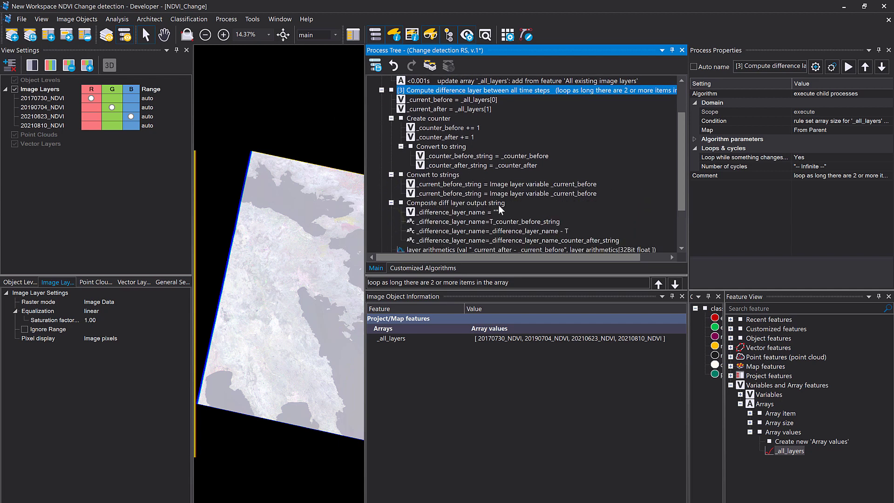
scroll(498, 210, "down", 2)
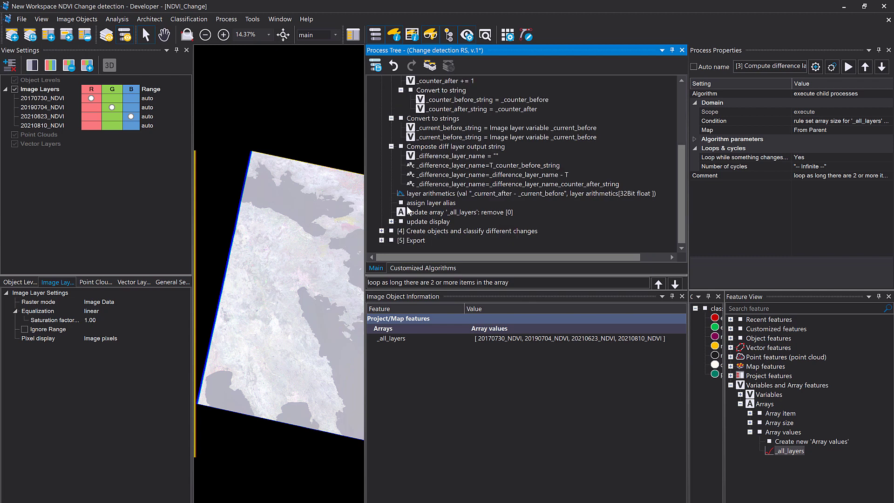
left_click(391, 146)
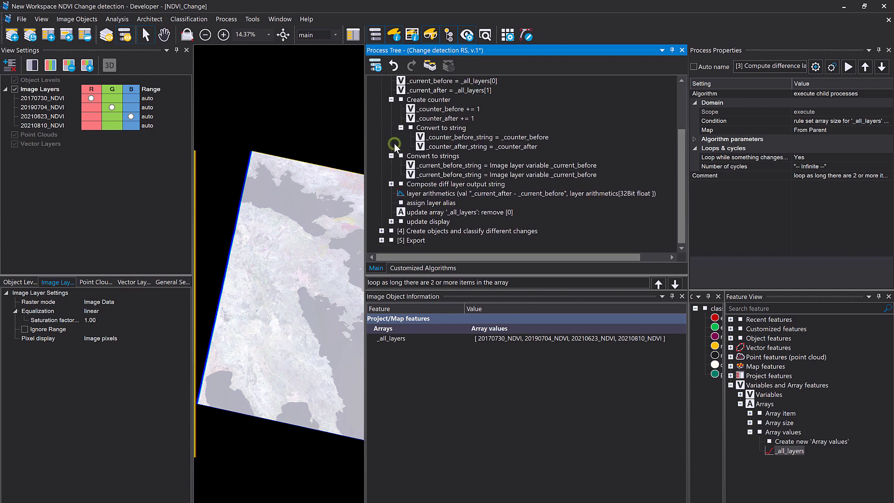
left_click(393, 154)
left_click(401, 146)
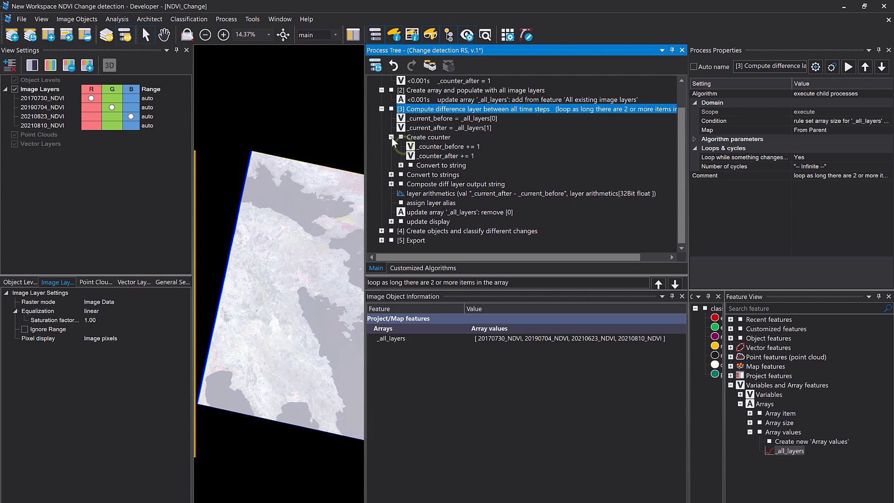
left_click(391, 138)
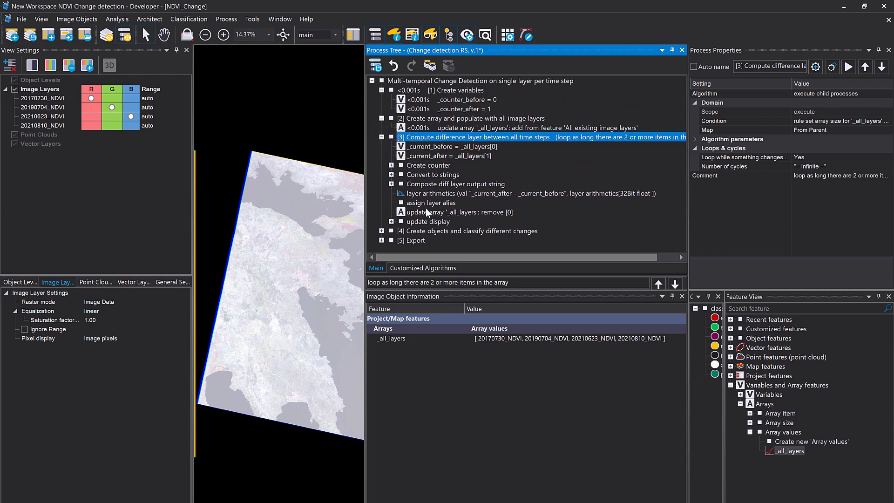
Review the layer arithmetics settings and counter processes, and check the condition and cycle settings of section [3] without editing them
left_click(423, 197)
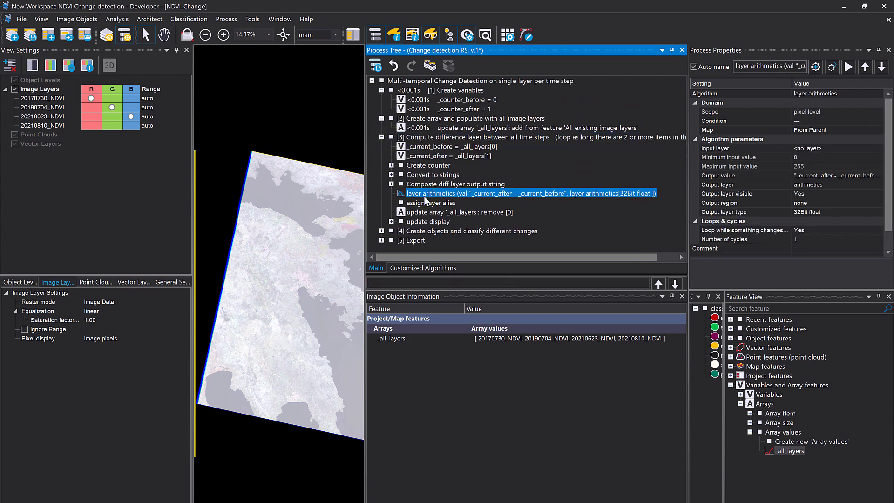
left_click(391, 165)
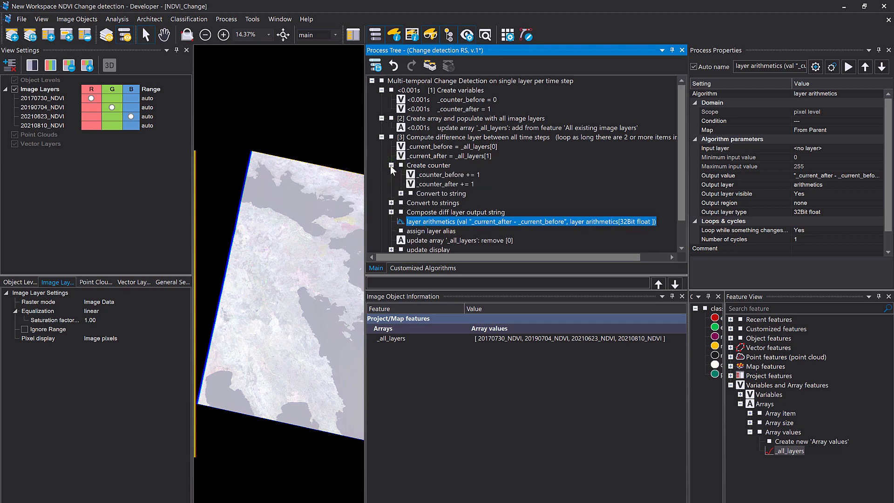
left_click(424, 148)
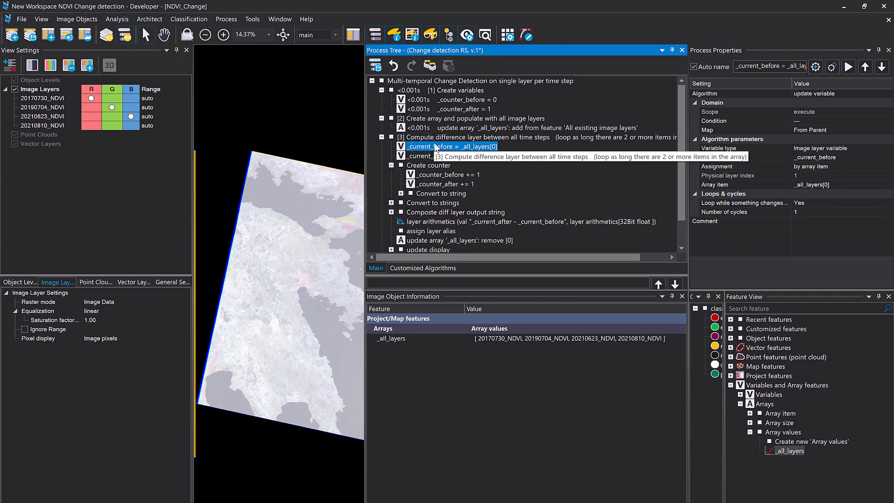
double_click(434, 137)
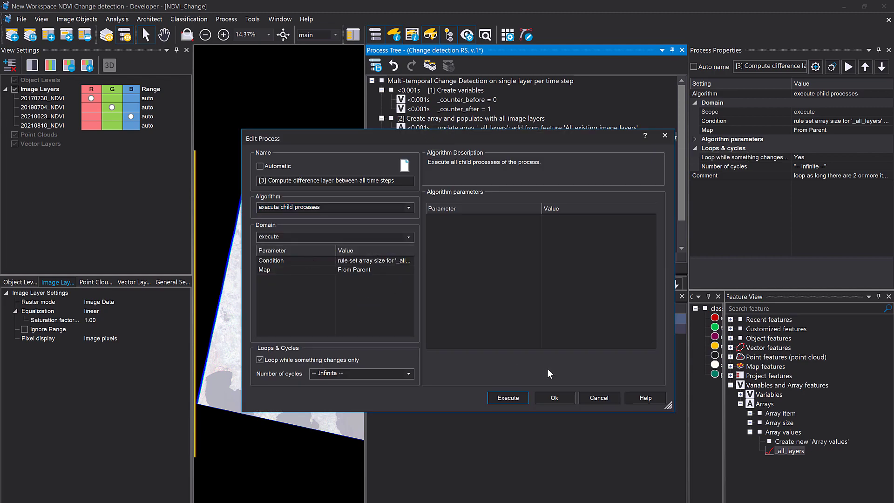
left_click(554, 399)
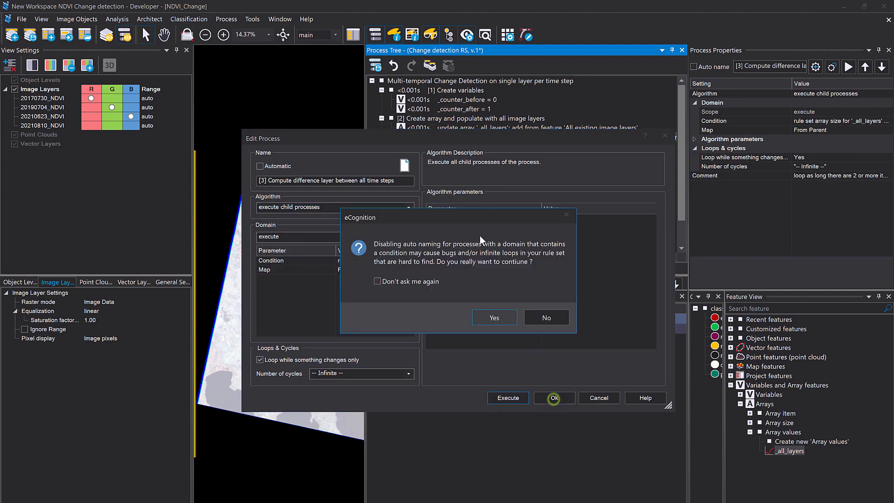
left_click(507, 315)
Review how the update variable processes assign _all_layers[0] to _current_before and _all_layers[1] to _current_after
double_click(434, 148)
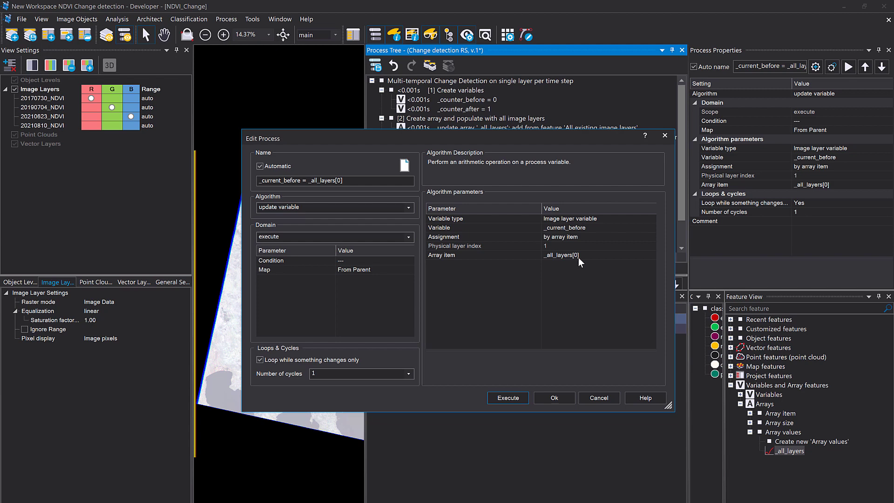
left_click(589, 229)
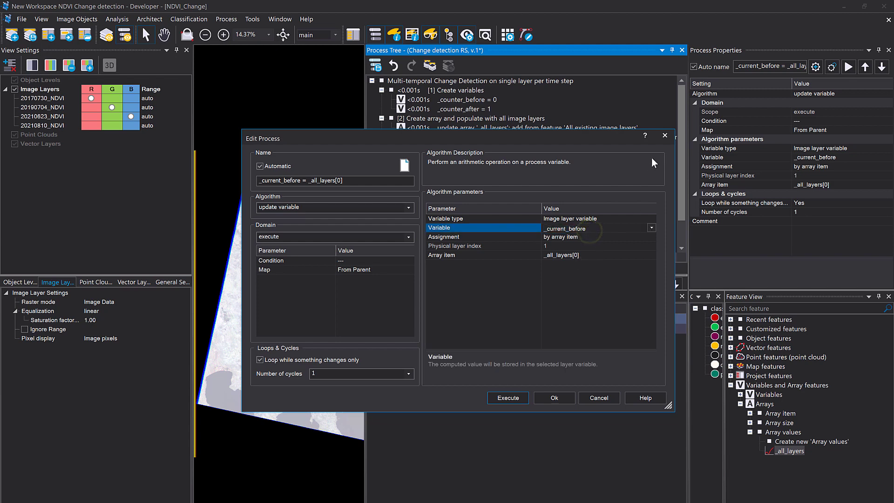
left_click(665, 136)
double_click(460, 157)
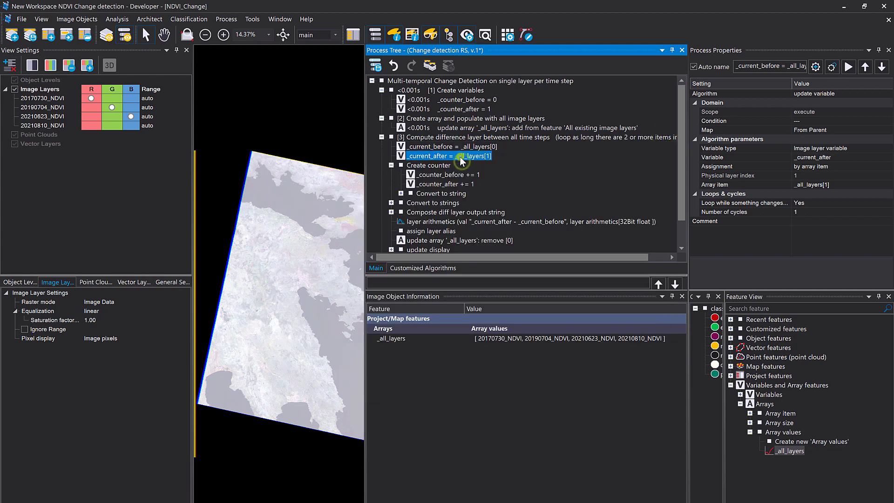
left_click(520, 303)
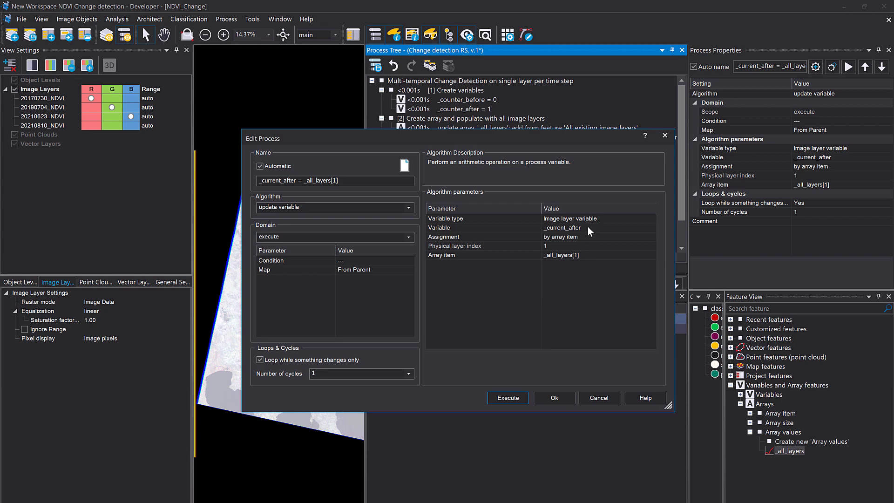
left_click(664, 135)
left_click(480, 147, "ctrl")
left_click(477, 148)
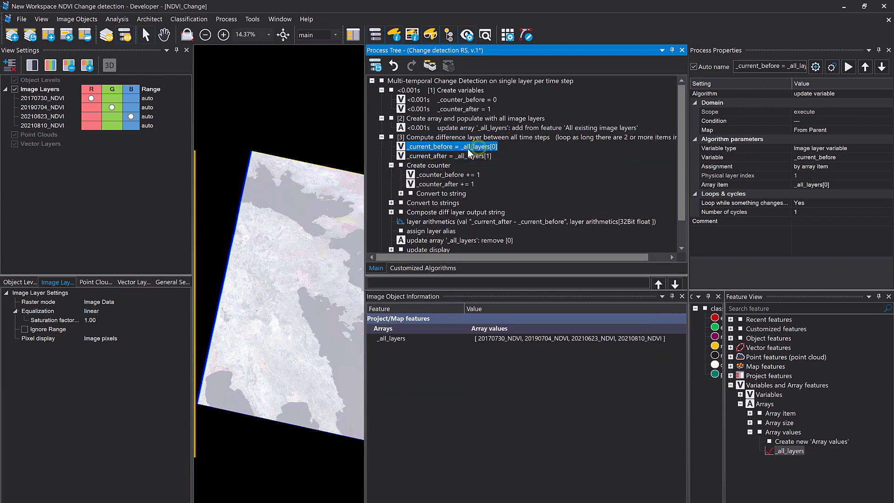
left_click(475, 156)
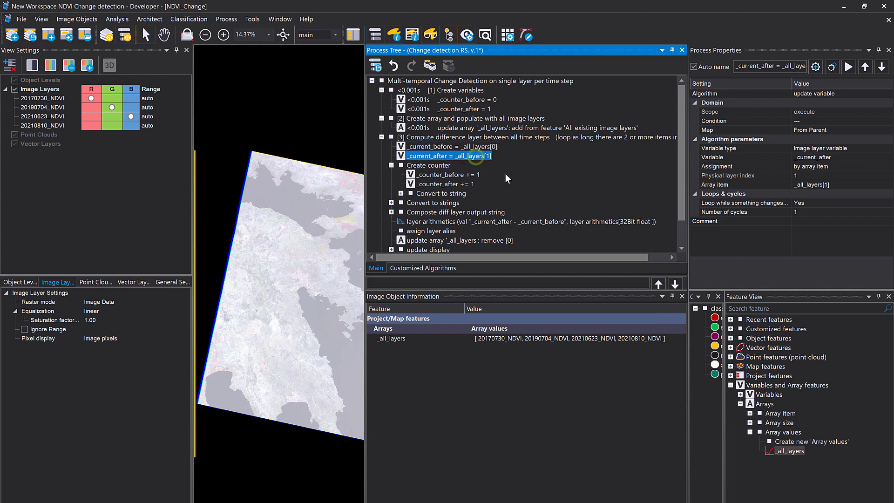
Review the output expression of the layer arithmetics process and the alias settings of the assign layer alias process
left_click(488, 225)
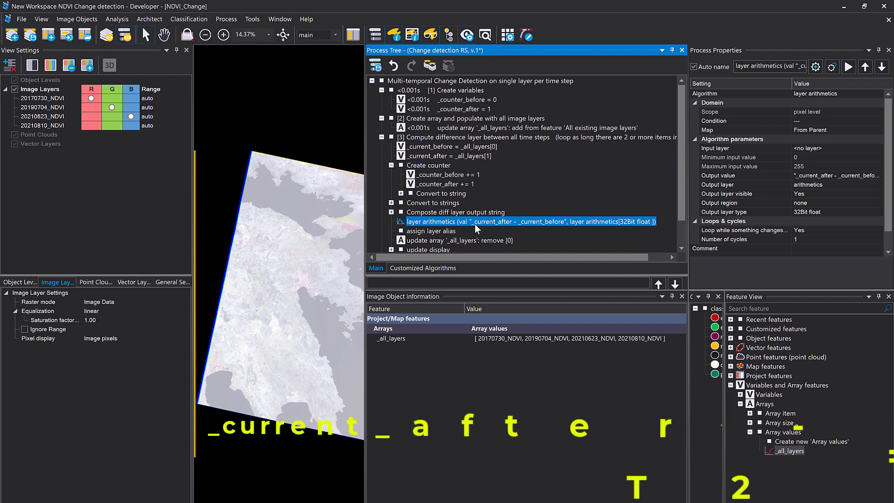
left_click(445, 156)
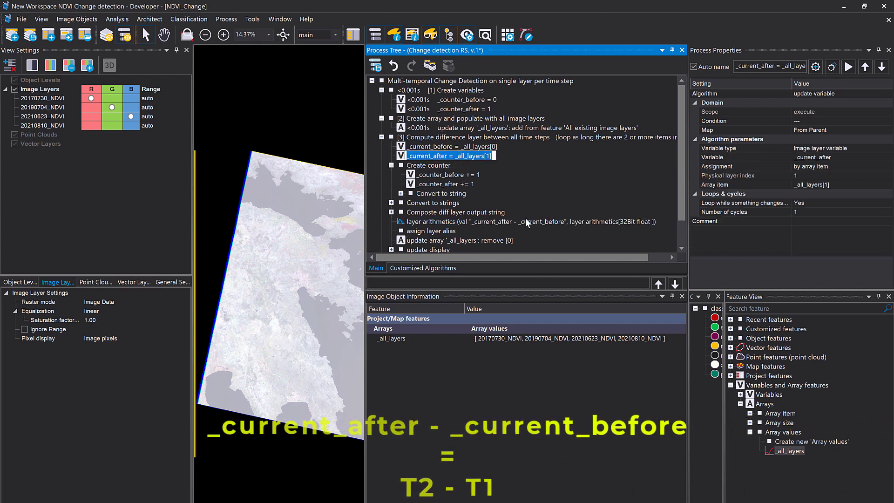
left_click(475, 155)
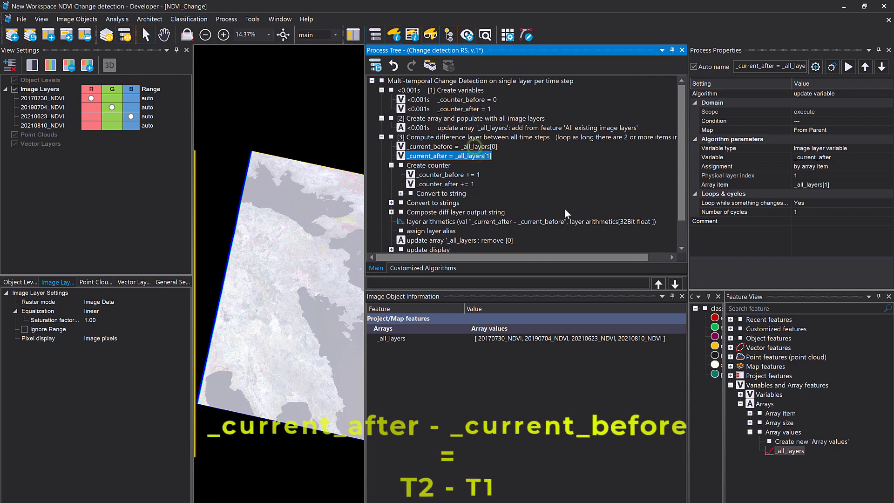
left_click(543, 222)
double_click(543, 221)
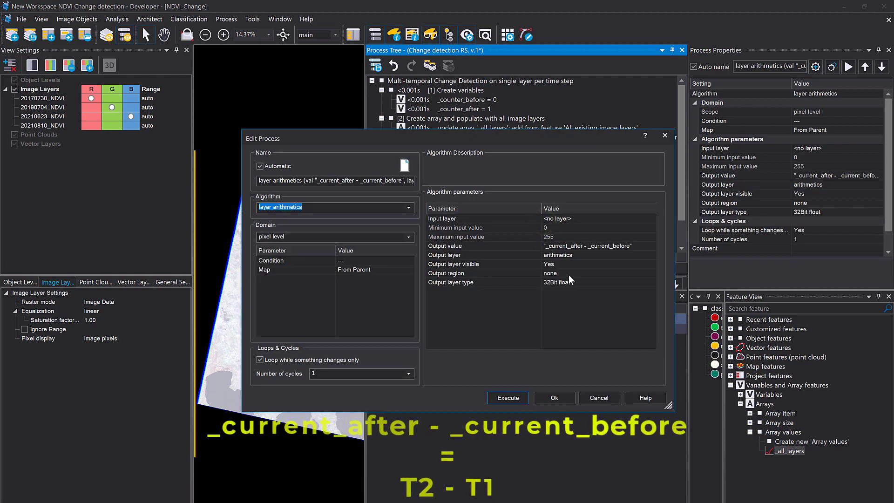
left_click(599, 398)
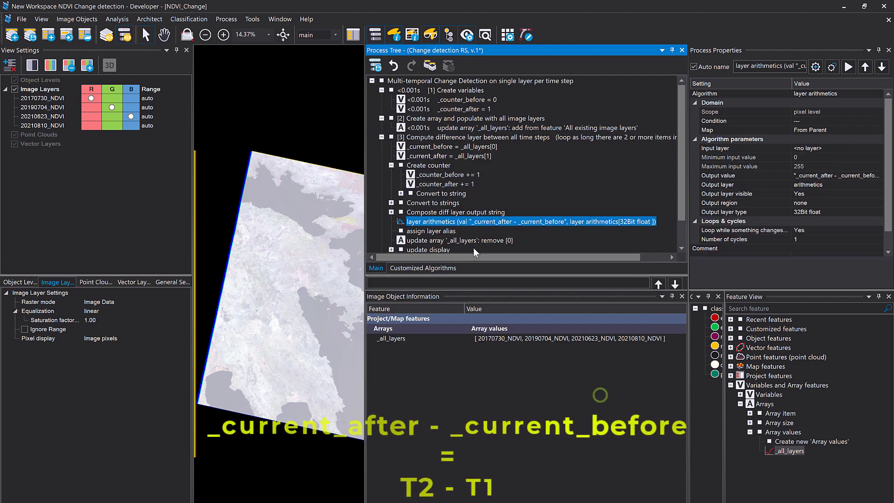
double_click(450, 232)
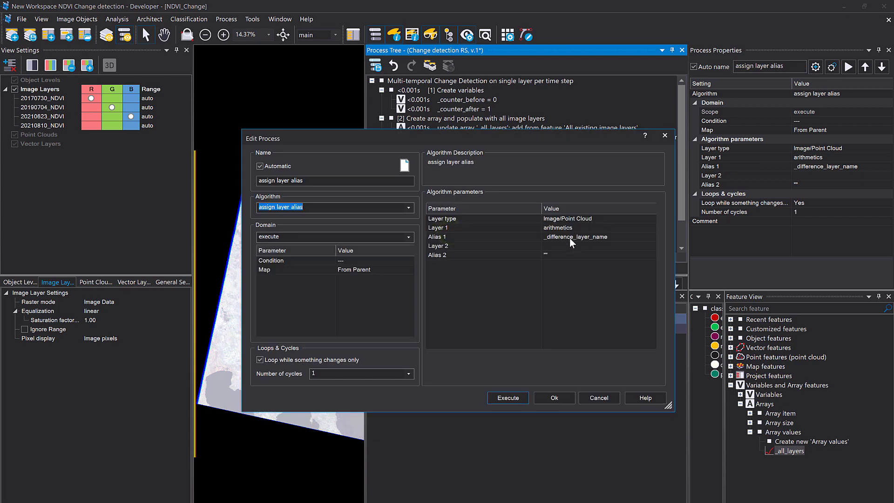
left_click(665, 135)
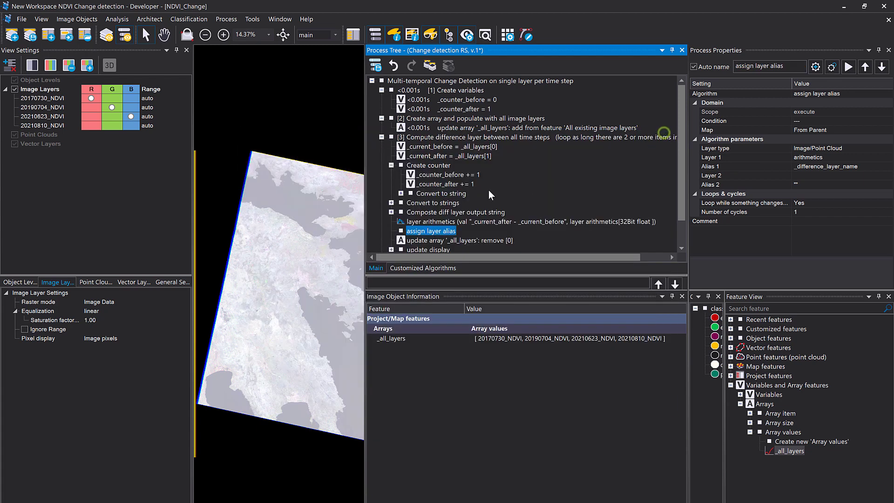
Collapse the Create counter group and execute the whole section [3] Compute difference layer between all time steps
left_click(392, 166)
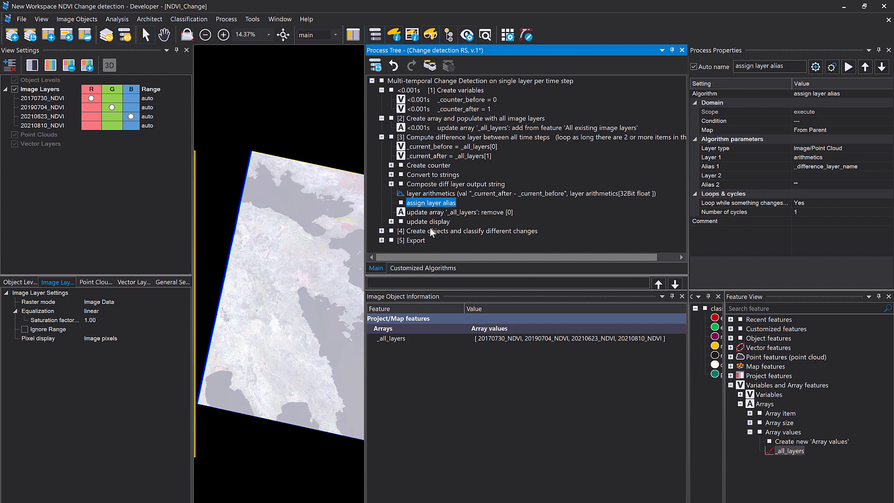
left_click(408, 137)
right_click(406, 138)
key("Escape")
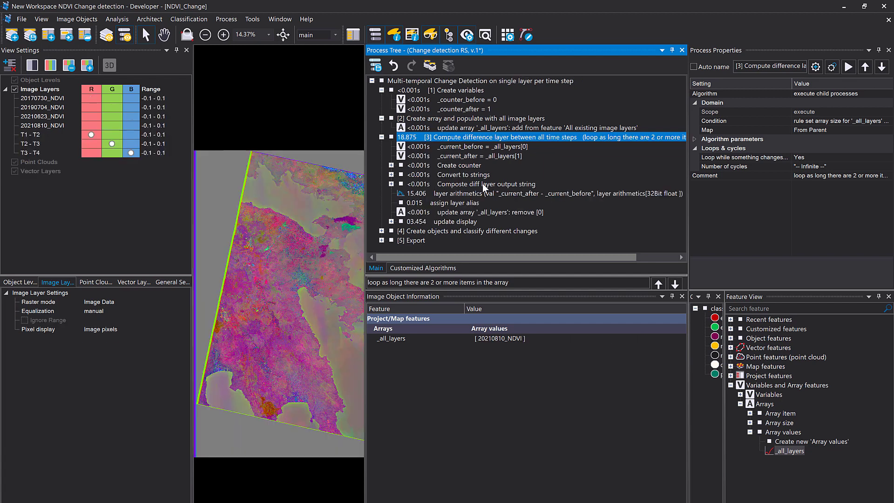
Review the custom view settings process inside the update display group of section [3]
left_click(424, 222)
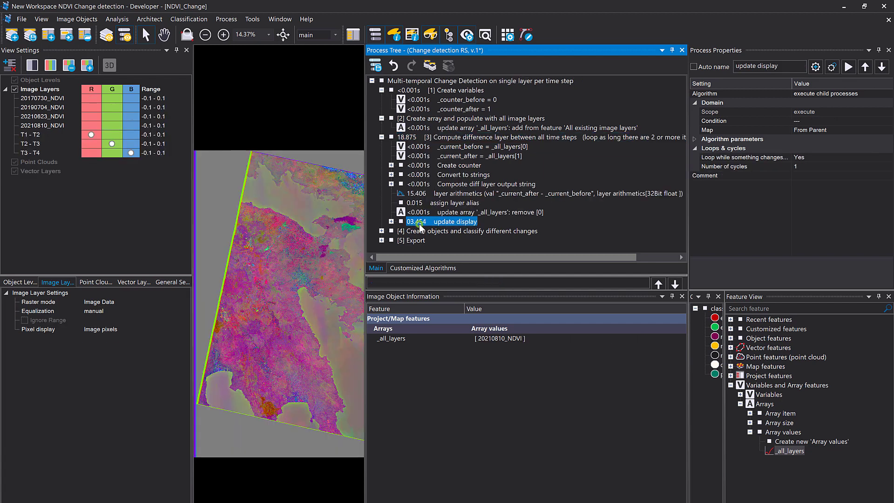
left_click(392, 222)
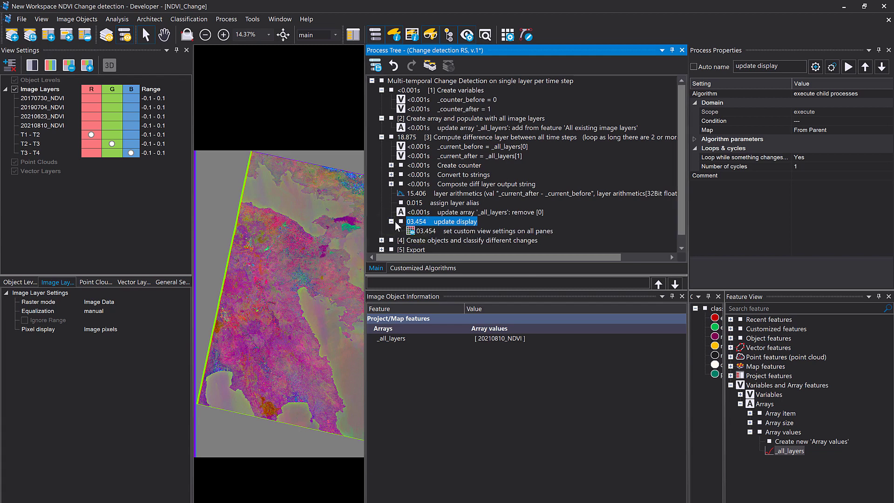
left_click(393, 222)
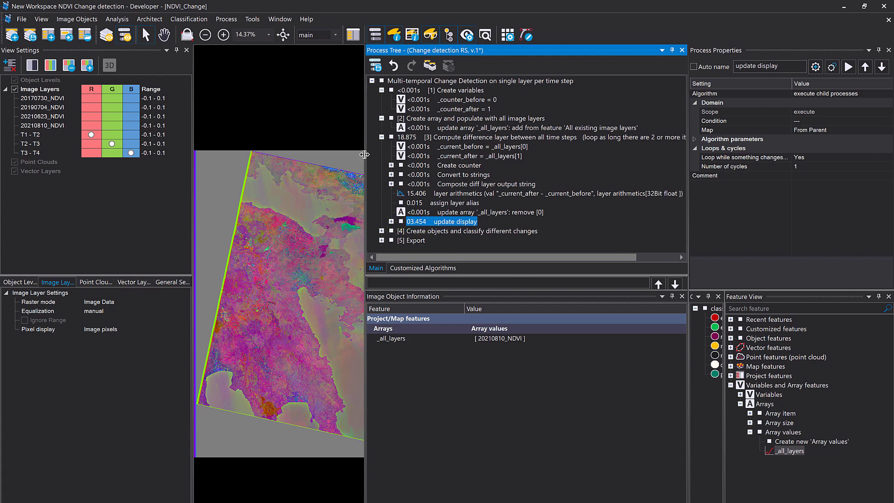
Enlarge the map view and inspect the T1 - T2, T2 - T3 and T3 - T4 difference layers as a color composite
left_click_drag(366, 157, 589, 157)
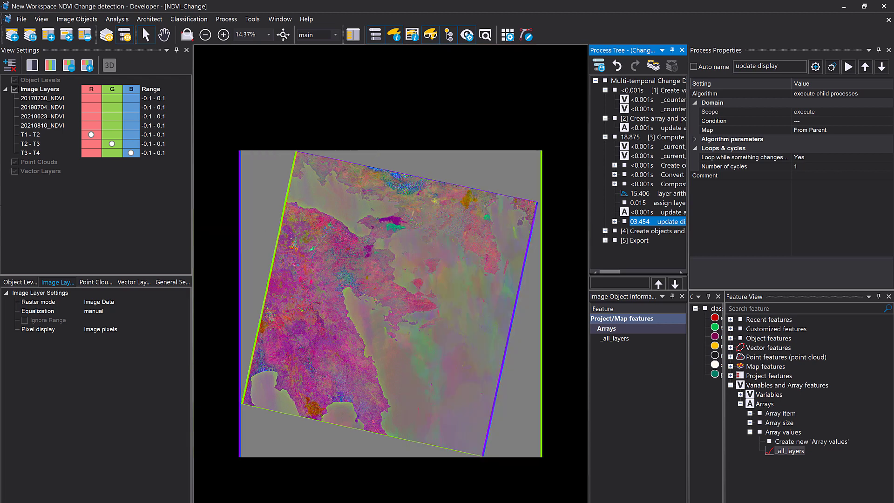
left_click(38, 135)
left_click(39, 147)
left_click(38, 145)
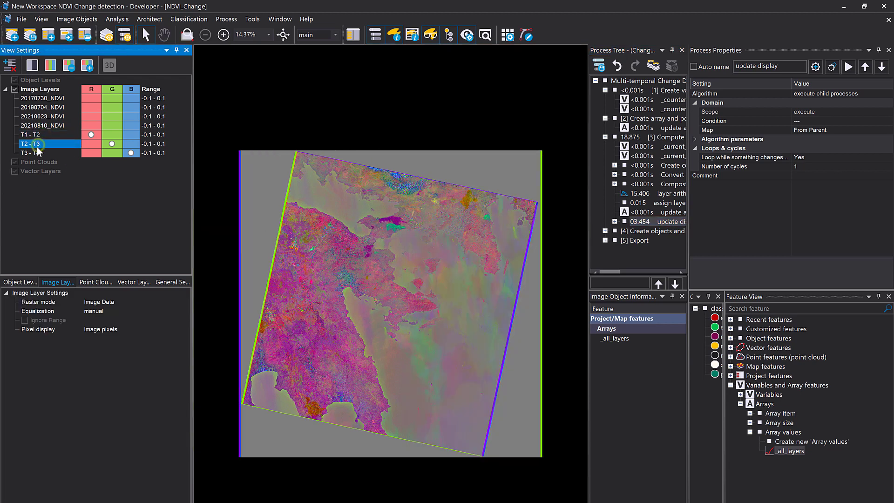
left_click(37, 153)
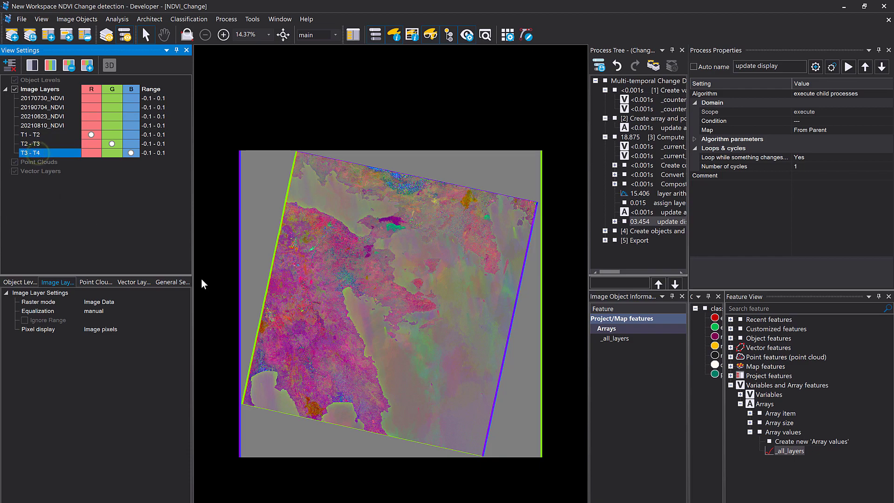
scroll(410, 235, "up", 1)
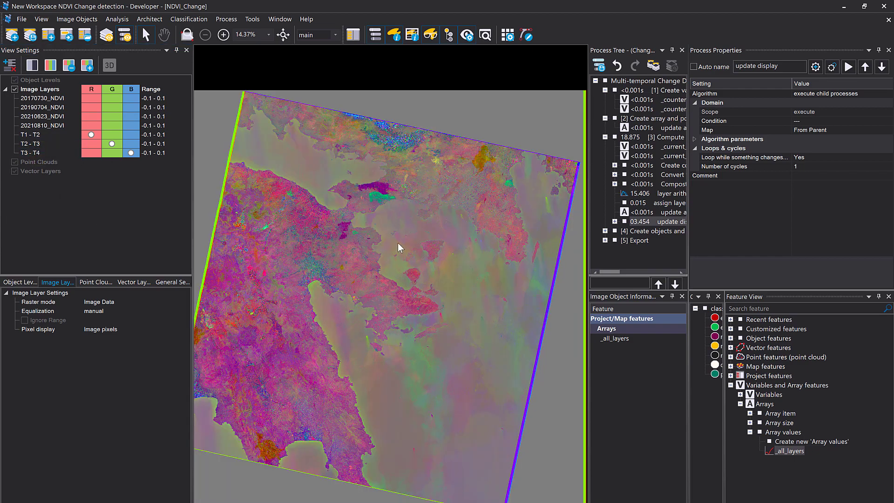
scroll(345, 174, "up", 1)
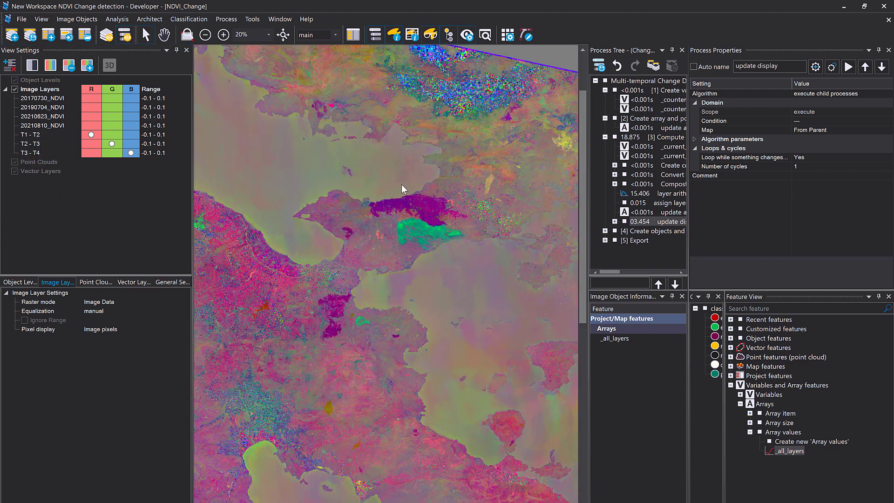
scroll(454, 282, "down", 3)
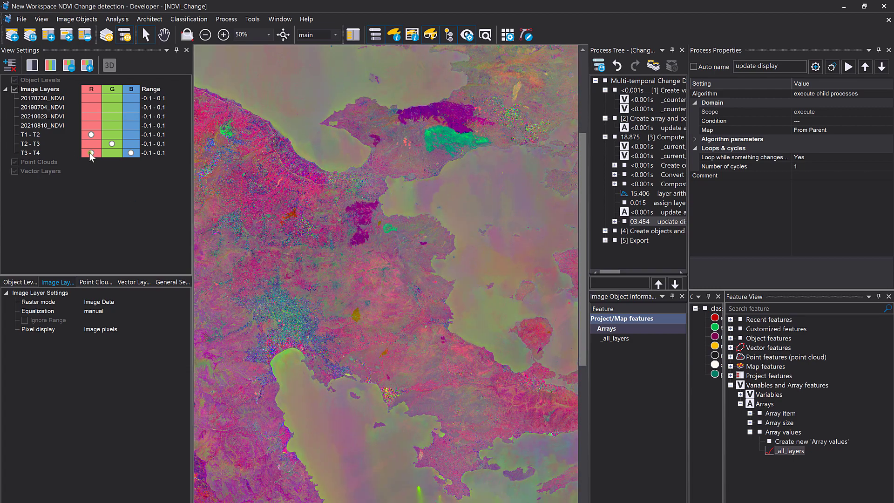
Swap the display channels so that T3 - T4 is shown in red and T1 - T2 in blue
left_click(90, 153)
left_click(129, 135)
left_click(131, 153)
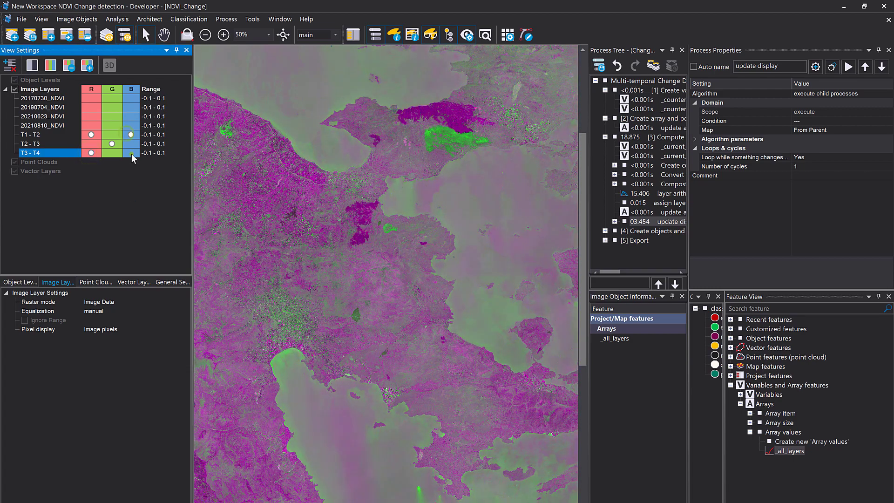
left_click(92, 135)
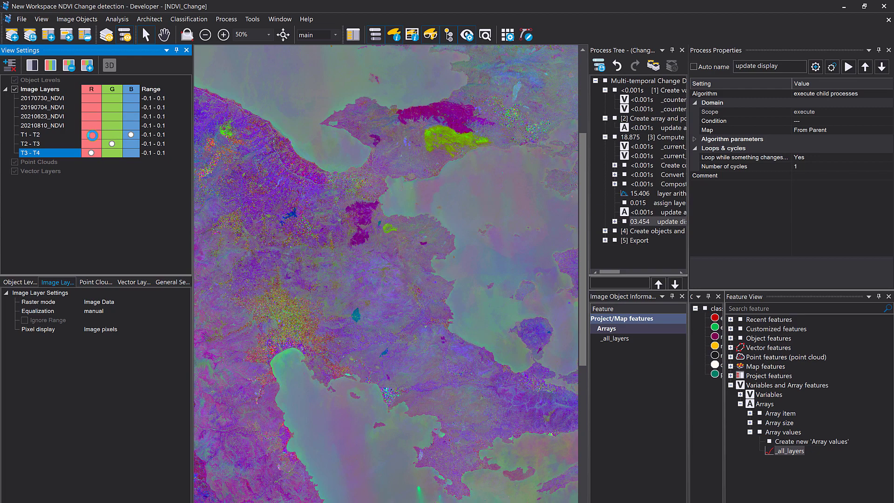
Restore the channel assignment with T1 - T2 in red and T3 - T4 in blue
left_click(131, 152)
left_click(93, 153)
left_click(126, 138)
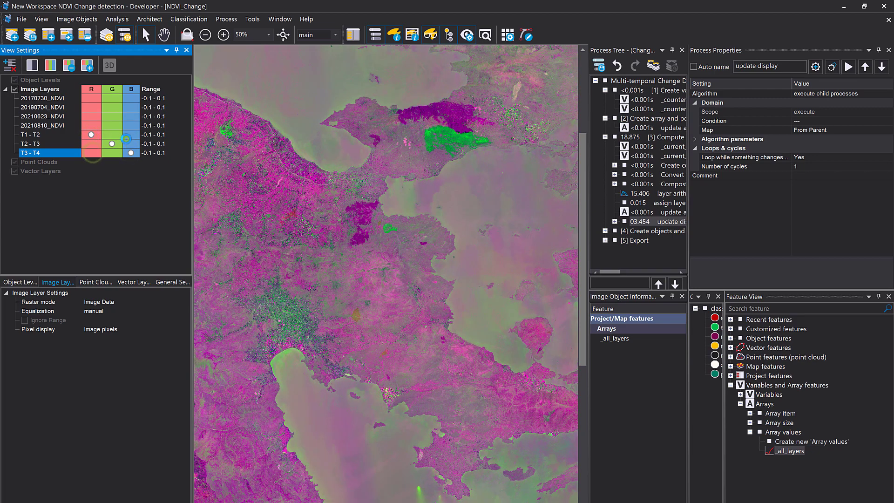
Examine the purple and green change patches along the coast in the difference composite, up close and in overview
left_click_drag(422, 298, 368, 244)
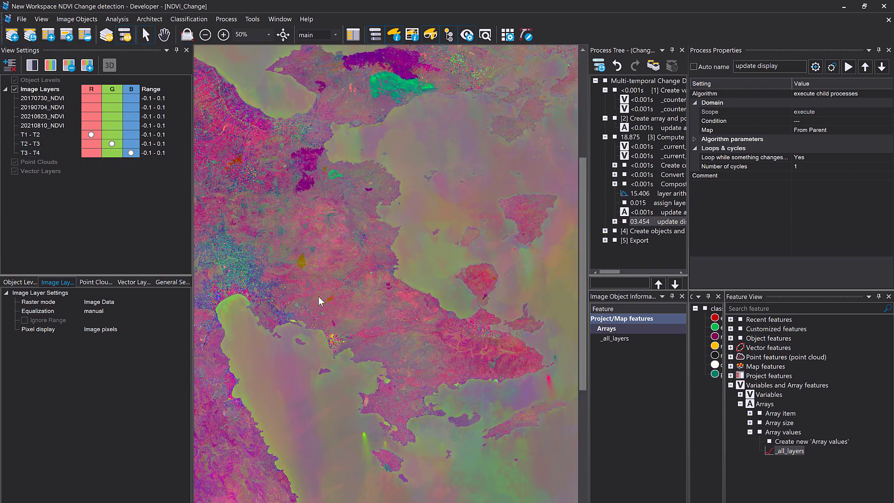
left_click_drag(317, 297, 431, 221)
left_click_drag(236, 266, 364, 265)
left_click_drag(448, 199, 361, 307)
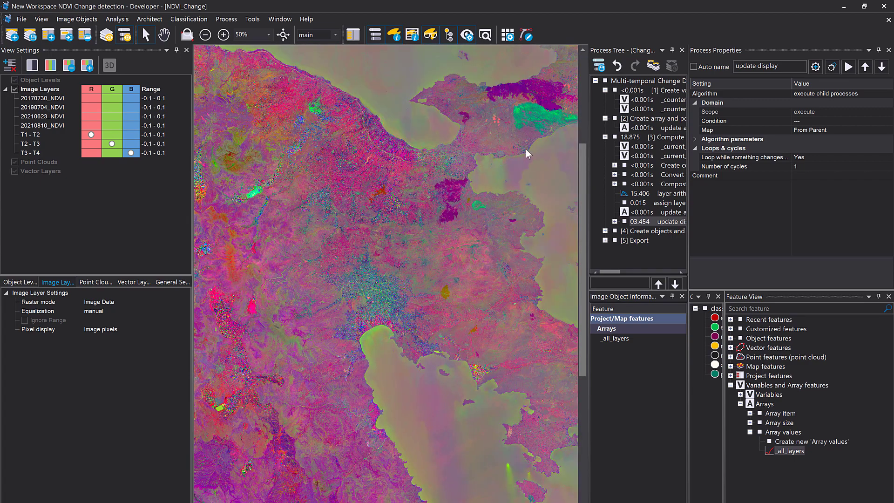
left_click_drag(526, 149, 395, 227)
scroll(398, 206, "up", 1)
scroll(433, 202, "up", 1)
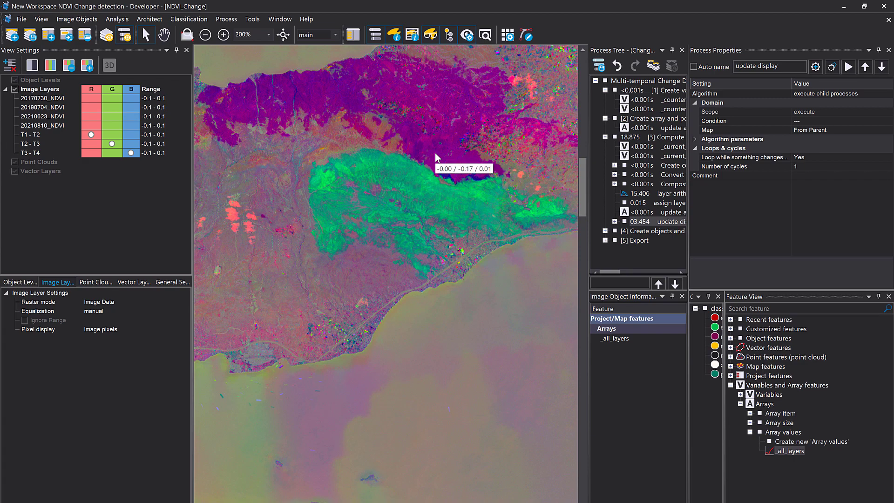
scroll(421, 224, "down", 2)
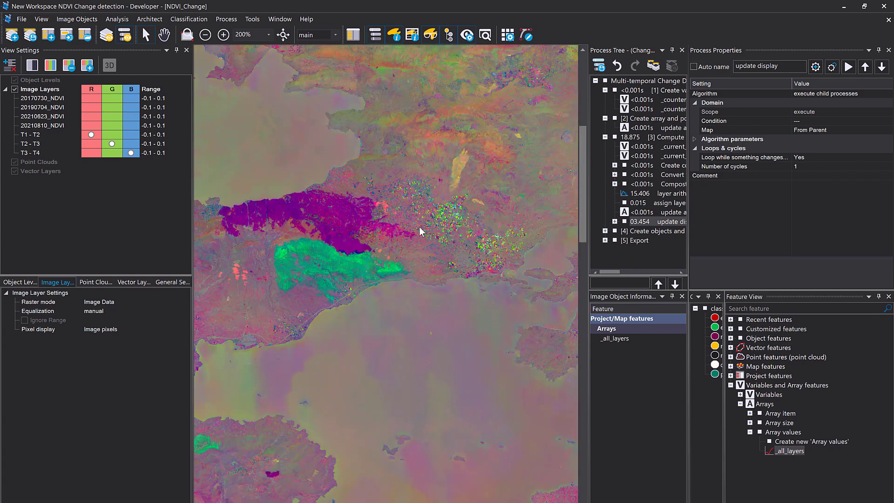
scroll(419, 228, "down", 2)
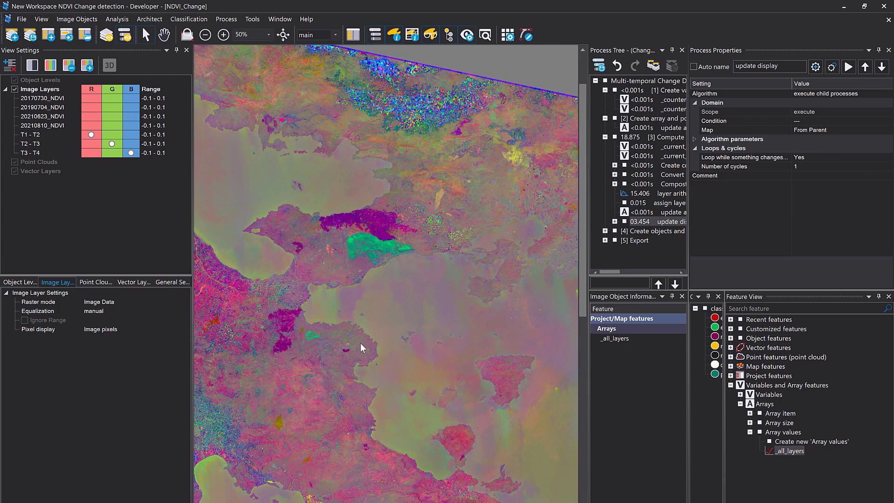
Examine the inland terrain and the multicolored agricultural fields near the image's northern edge for NDVI changes
mouse_move(345, 384)
left_mouse_down()
mouse_move(417, 272)
mouse_move(599, 90)
left_mouse_up()
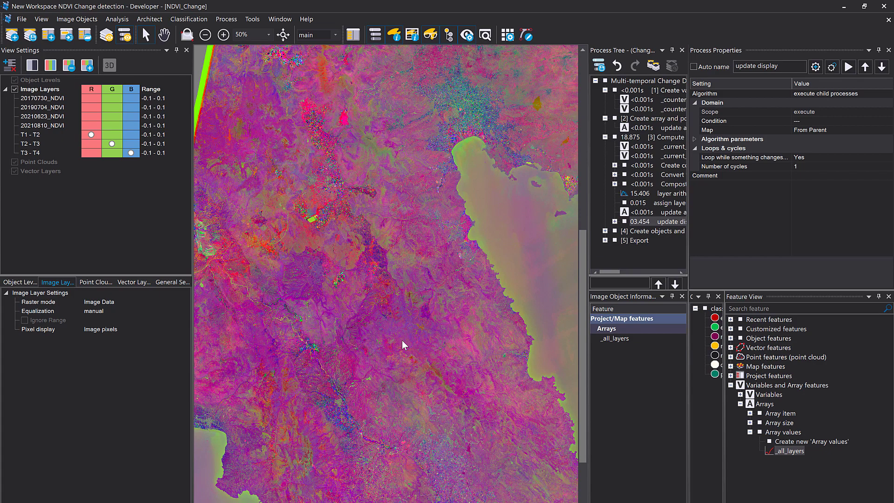
mouse_move(401, 345)
left_click_drag(362, 288, 445, 156)
scroll(445, 156, "up", 5)
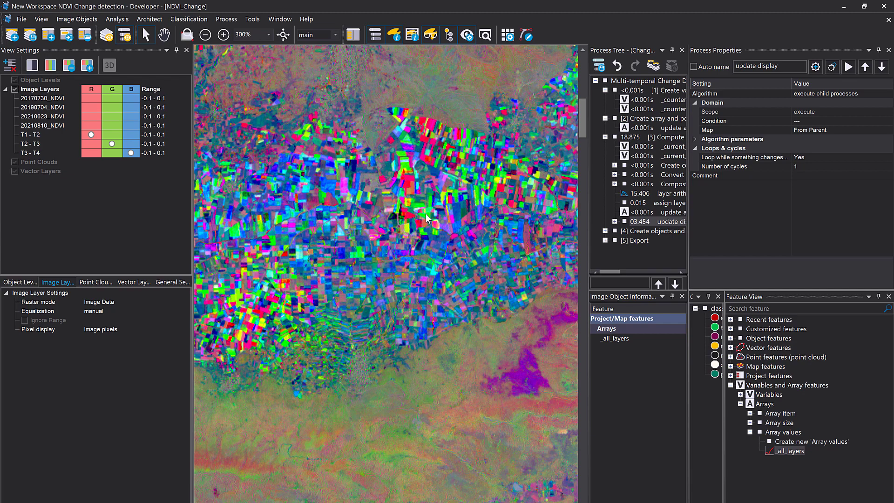
mouse_move(428, 219)
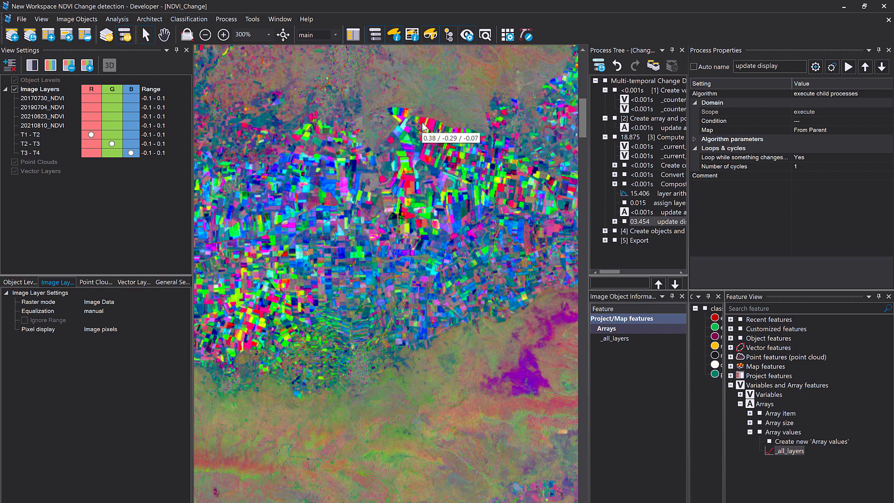
left_click_drag(264, 298, 476, 271)
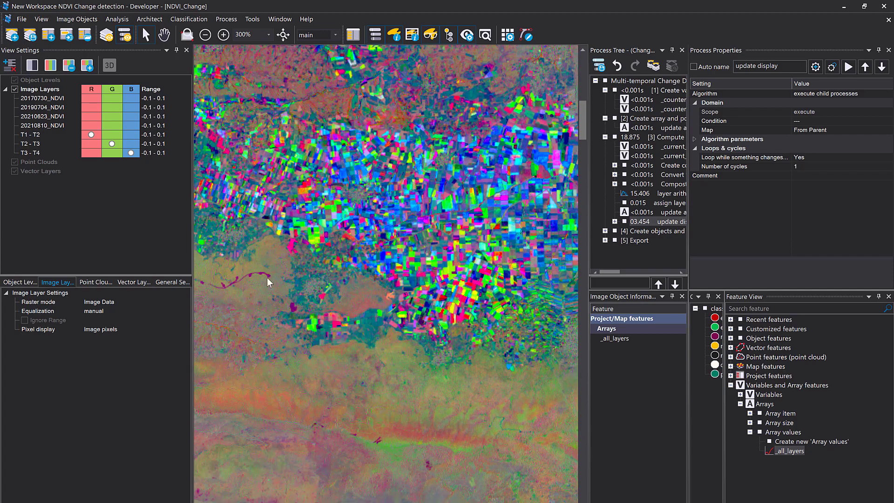
scroll(431, 273, "down", 5)
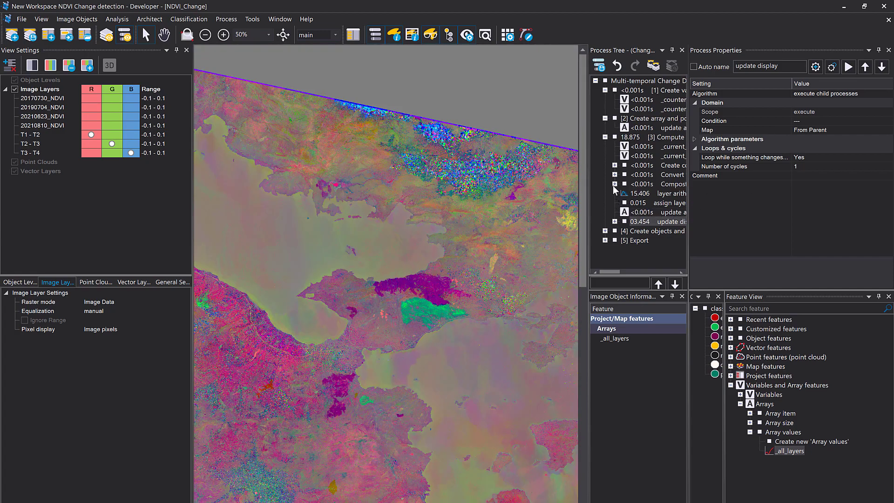
Collapse sections [3], [2] and [1] of the rule set
left_click(605, 137)
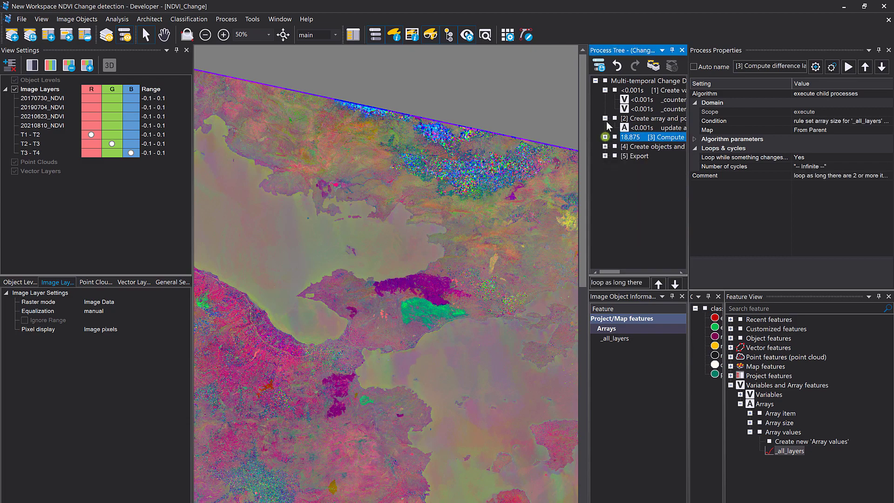
left_click(605, 119)
left_click(605, 90)
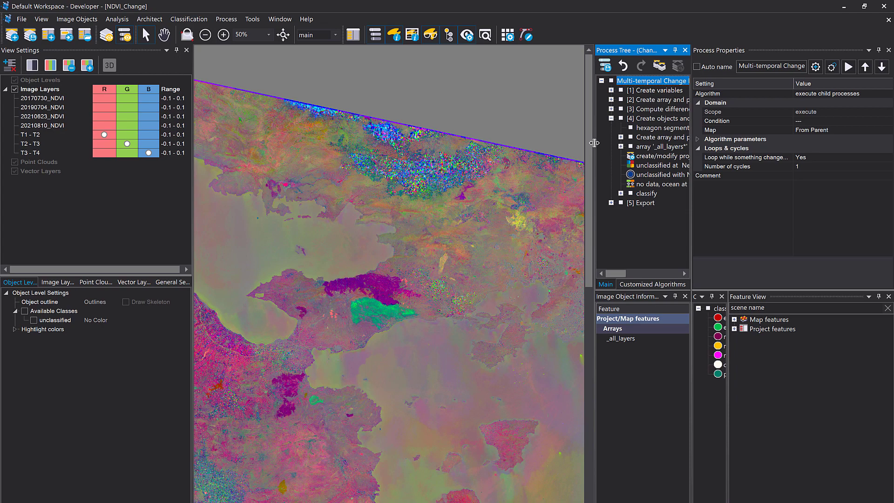
Widen the process tree and review the algorithm settings of the hexagon segmentation process in section [4] without changing them
left_click_drag(592, 141, 457, 162)
left_click(520, 129)
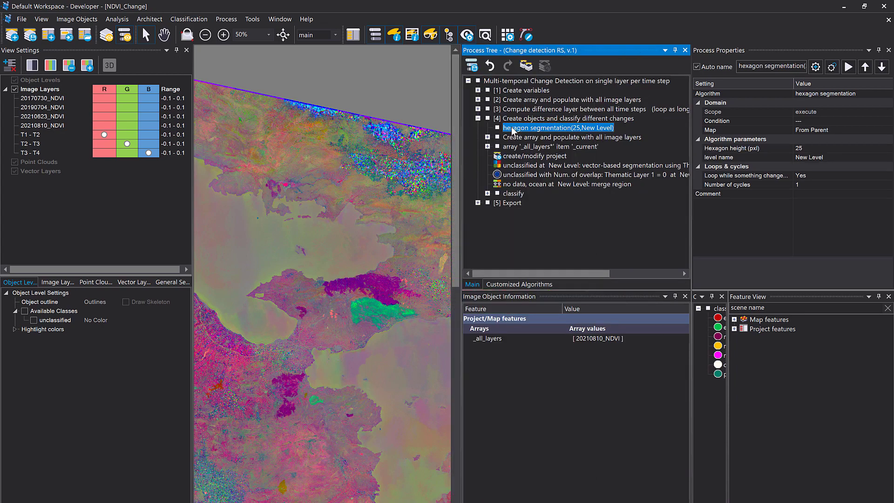
double_click(513, 129)
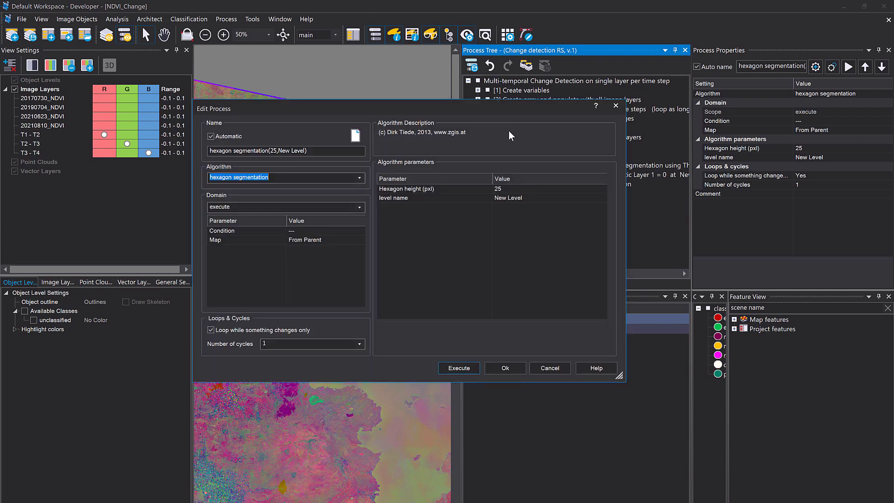
left_click_drag(464, 111, 504, 111)
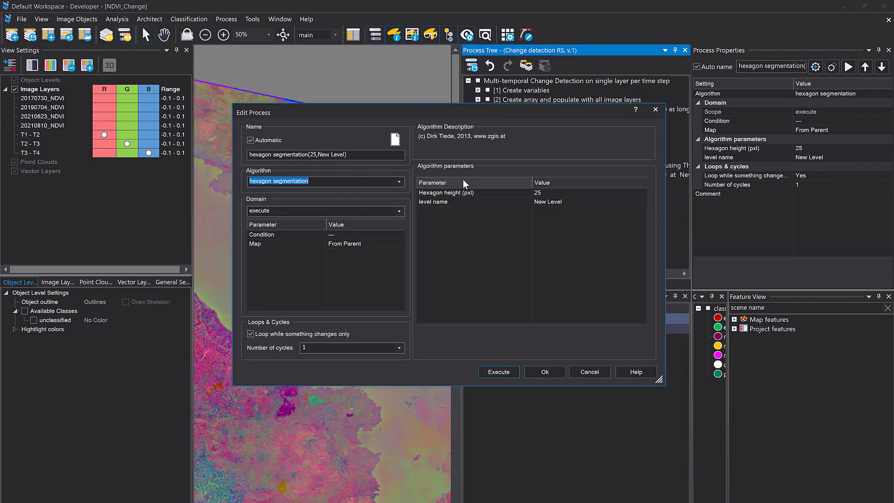
left_click(377, 181)
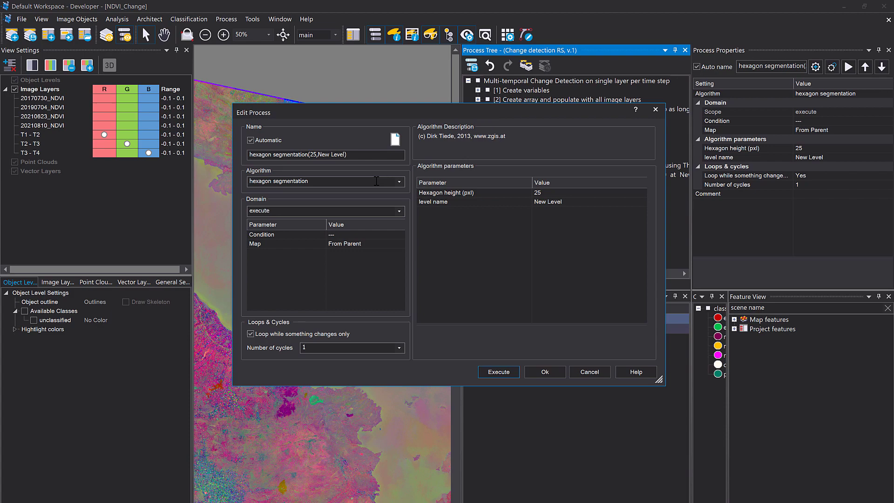
left_click(530, 372)
Execute the hexagon segmentation process with a hexagon height of 25 pixels and the level name New Level
left_click_drag(289, 321, 529, 353)
left_click_drag(267, 289, 360, 289)
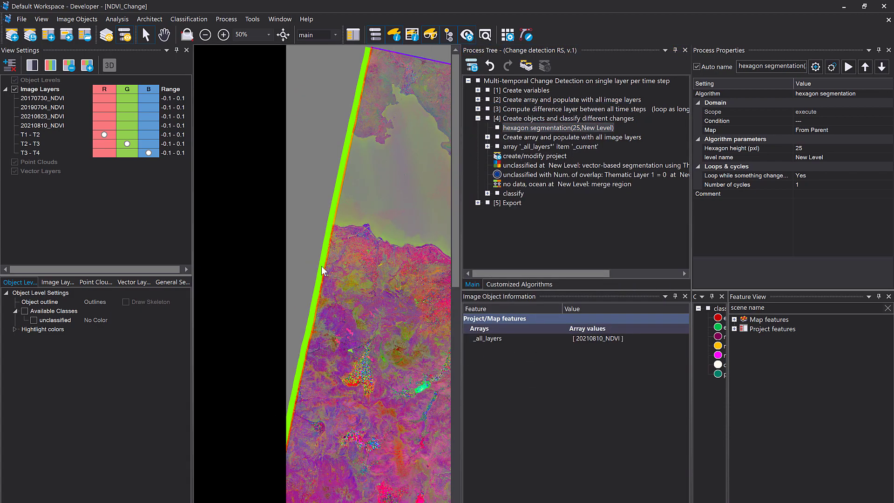
left_click_drag(396, 219, 419, 211)
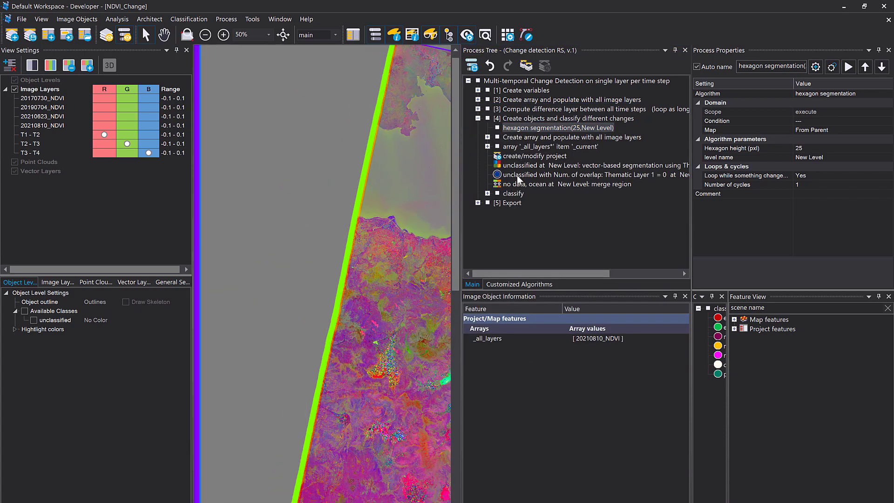
right_click(512, 126)
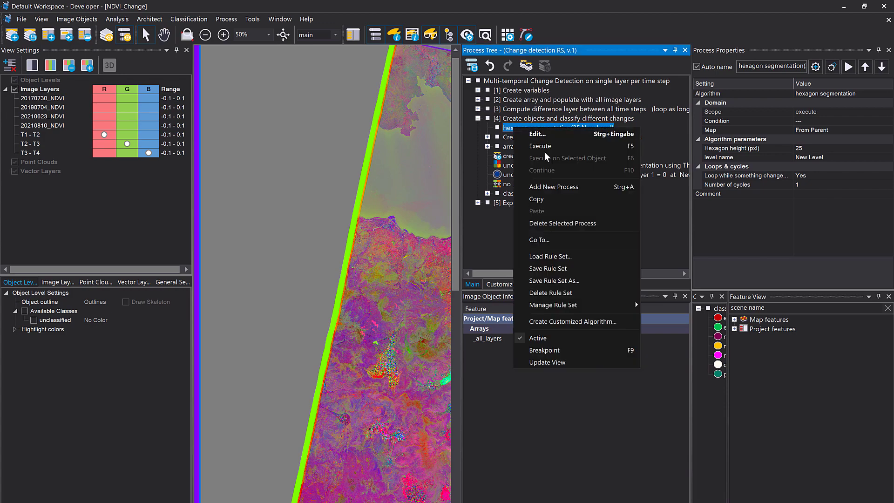
key("Escape")
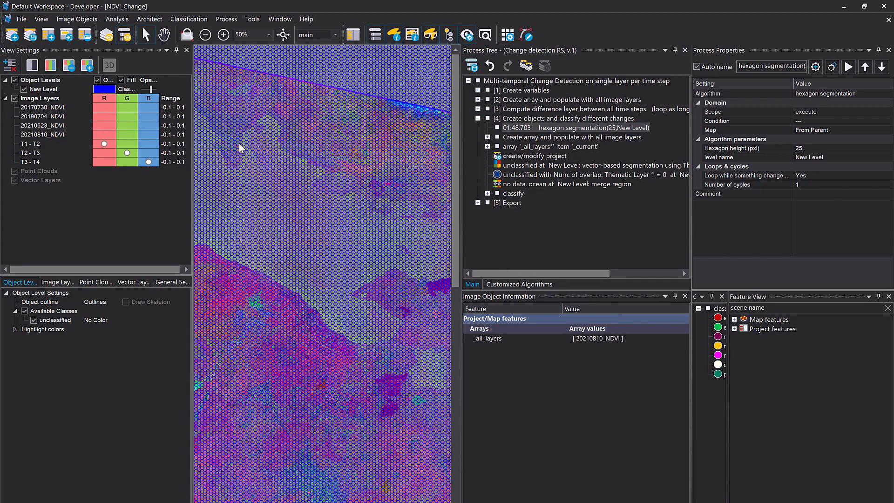
Inspect the hexagon objects around the western no-data edge of the scene up close
left_click_drag(275, 170, 333, 175)
left_click_drag(235, 253, 316, 232)
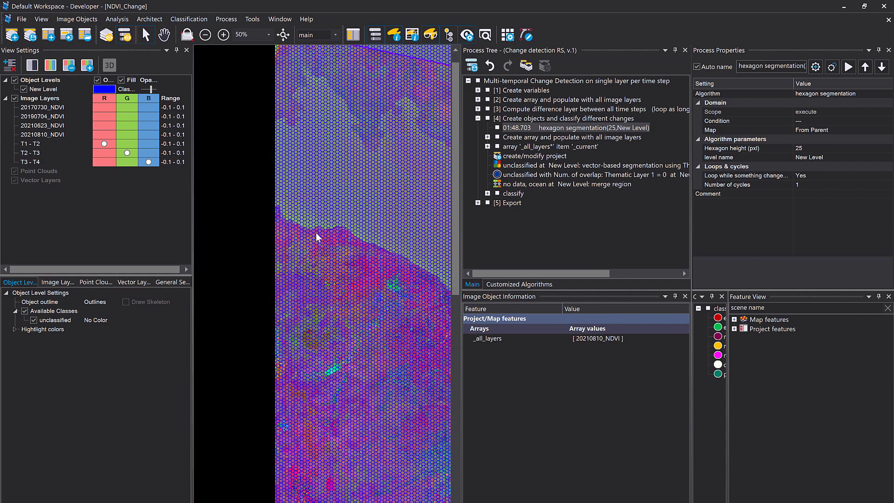
left_click_drag(259, 281, 332, 239)
left_click_drag(247, 221, 286, 269)
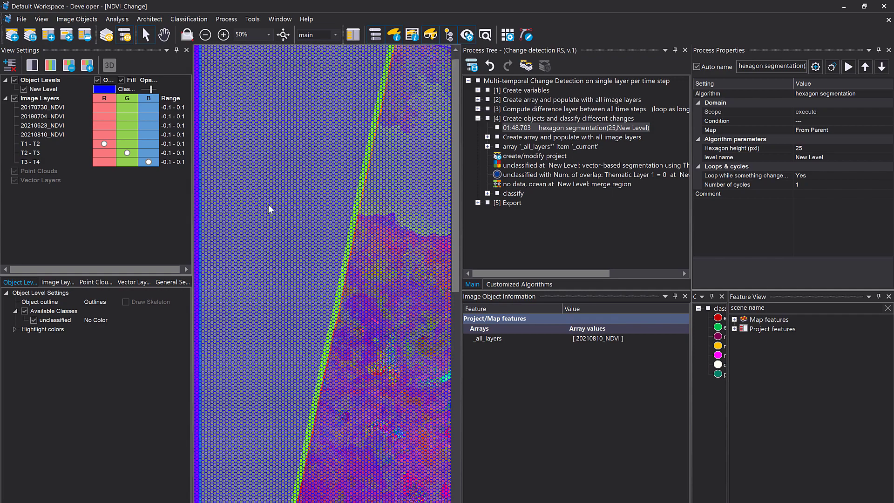
scroll(245, 176, "up", 3)
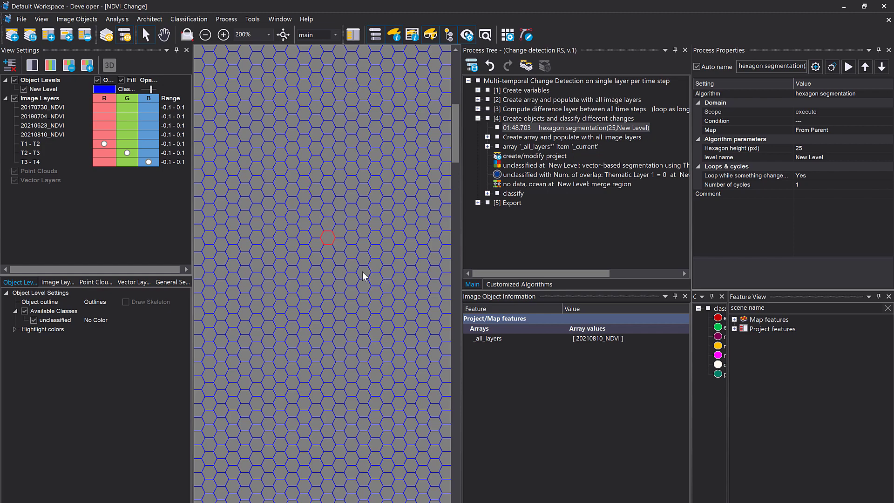
Examine how the hexagon objects cover the no-data edges and the western image border at different magnifications
left_click_drag(363, 272, 151, 225)
left_click(379, 277)
left_click_drag(411, 275, 272, 278)
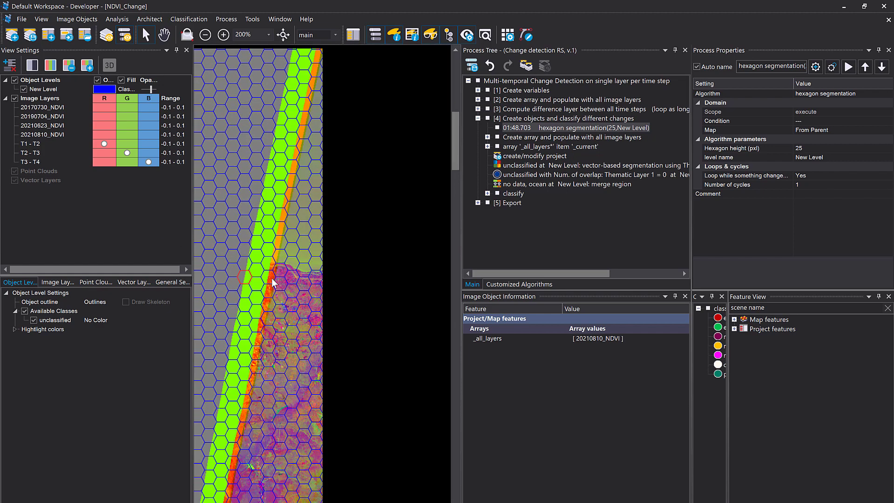
left_click(527, 137)
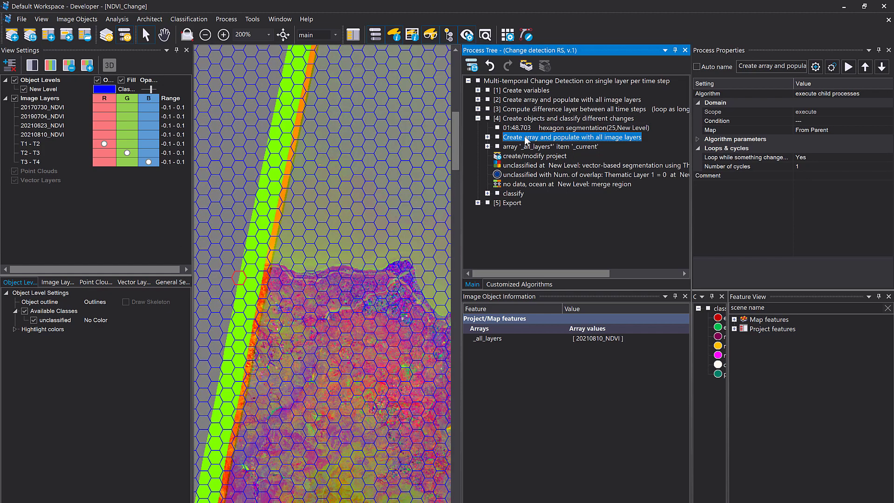
left_click(261, 210)
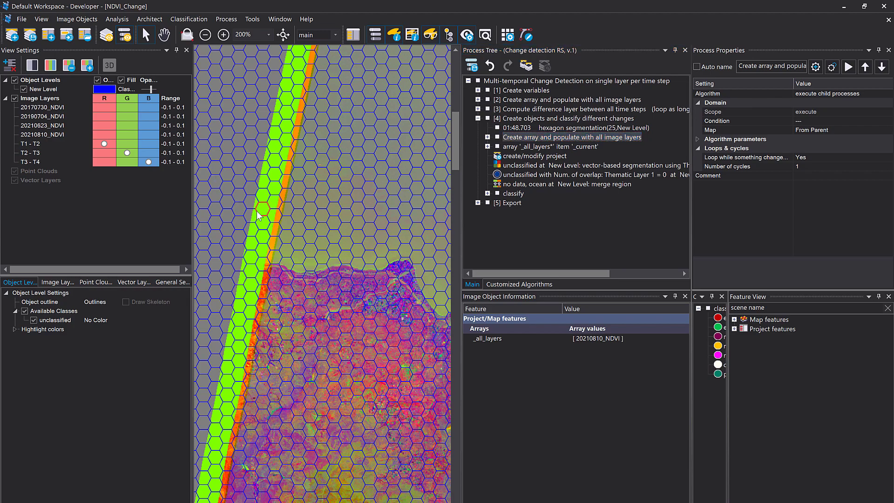
scroll(277, 204, "down", 5)
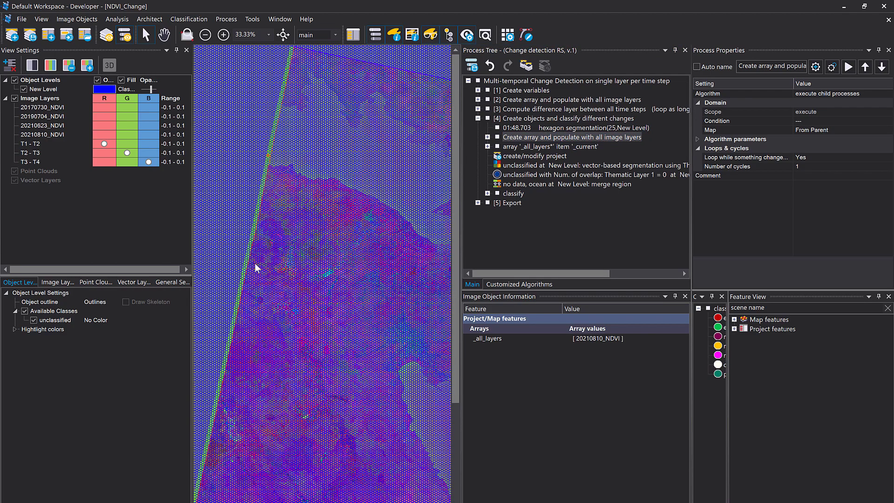
scroll(200, 266, "up", 3)
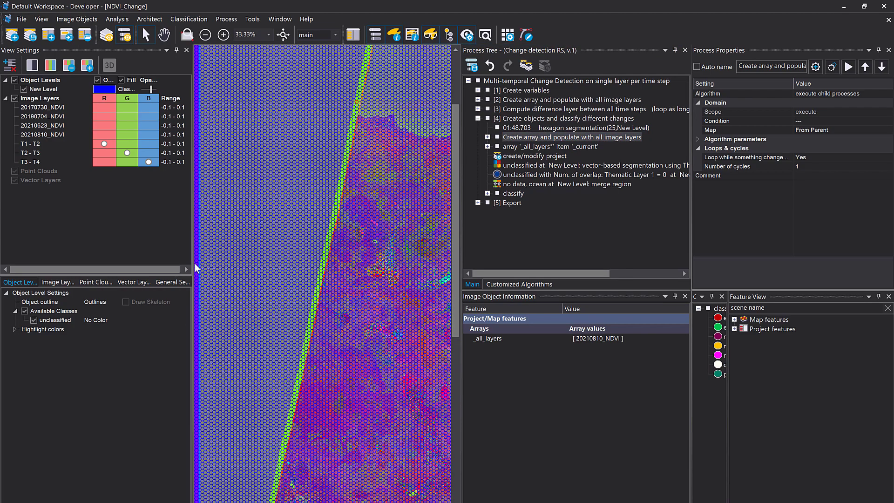
scroll(200, 263, "up", 2)
left_click(201, 267)
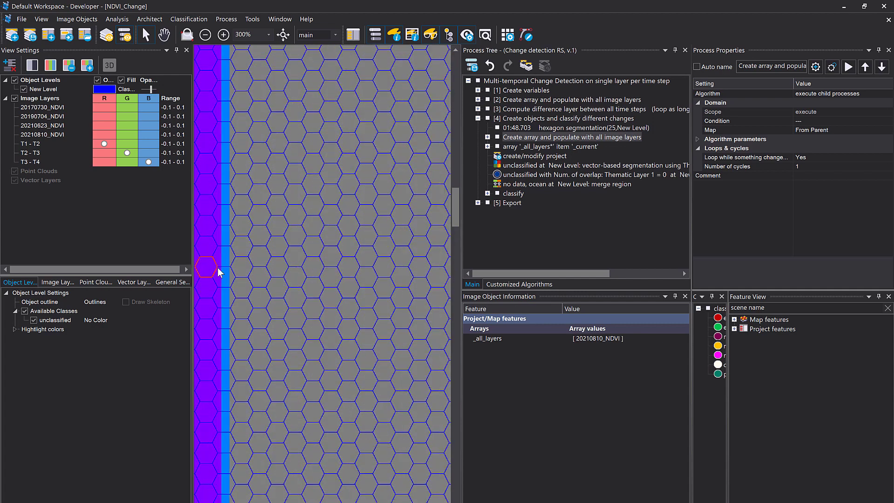
Hide the object outlines and display 20170730_NDVI in red, 20190704_NDVI in green, and 20210623_NDVI plus 20210810_NDVI in blue
left_click(98, 79)
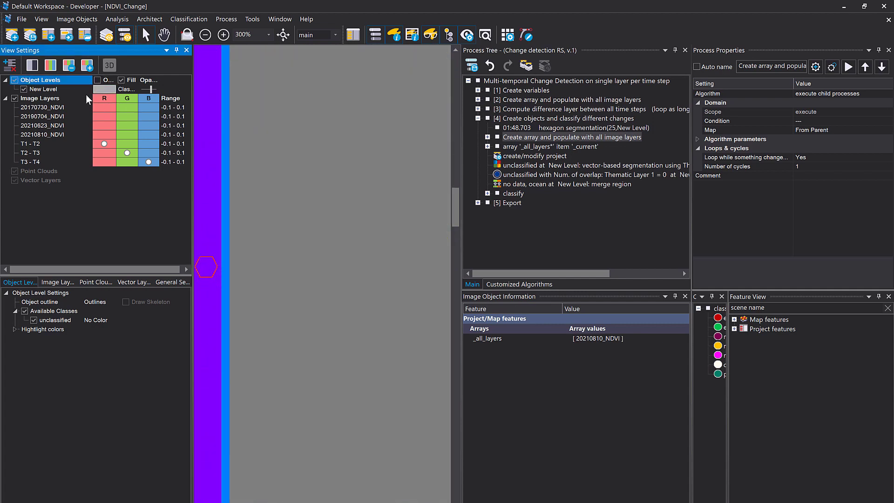
left_click(53, 68)
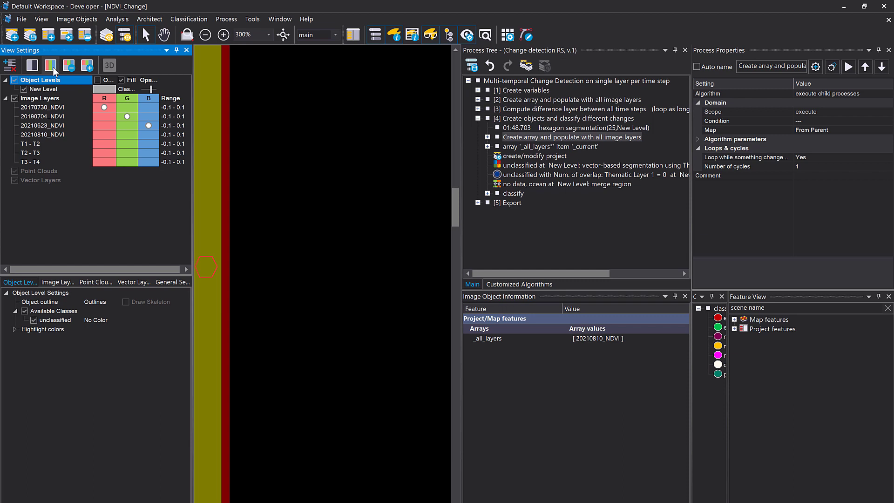
left_click(147, 134)
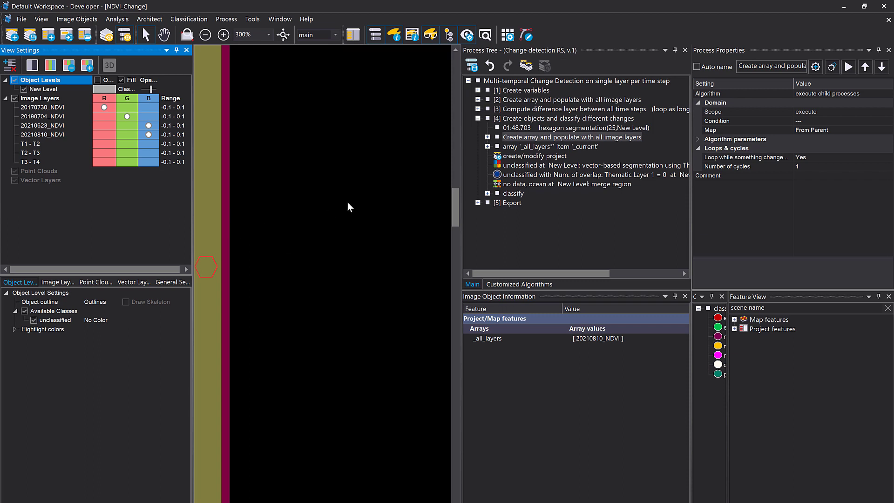
Examine the pixel values of the four NDVI layers along the slanted no-data edge of the scene
scroll(351, 196, "down", 2)
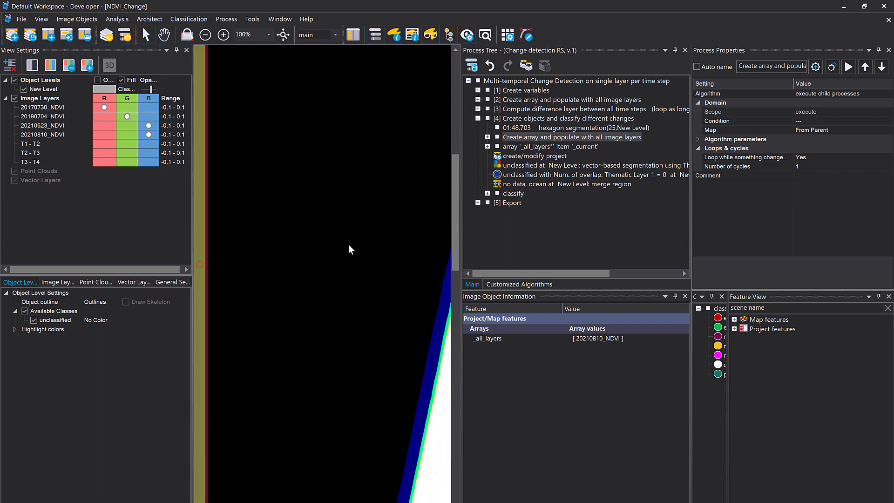
left_click_drag(348, 250, 217, 227)
scroll(252, 283, "up", 2)
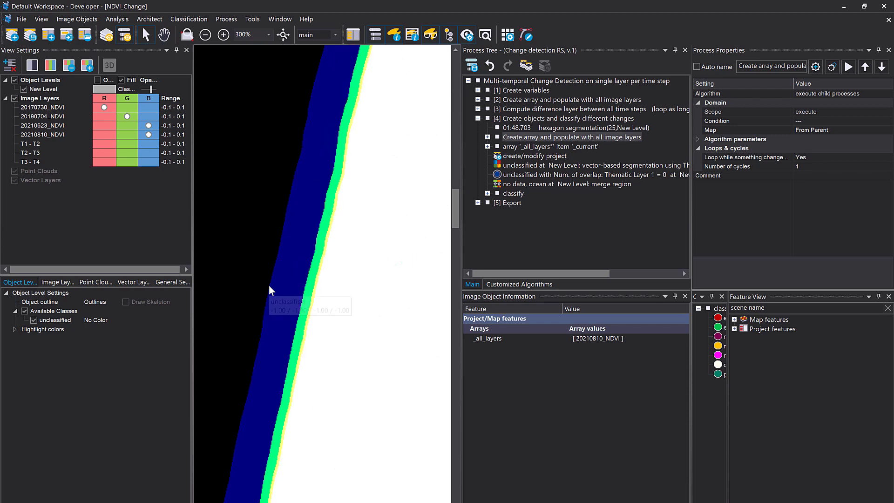
scroll(340, 250, "up", 1)
scroll(326, 244, "up", 1)
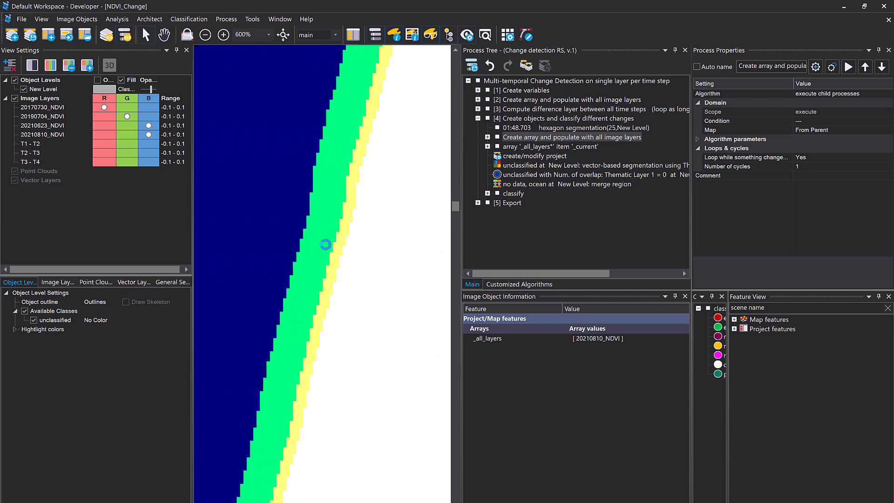
scroll(326, 244, "up", 1)
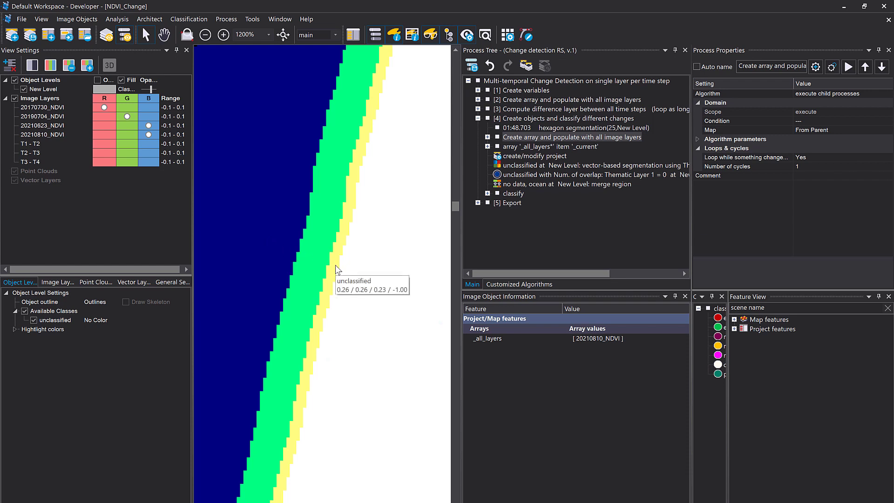
left_click_drag(336, 265, 279, 295)
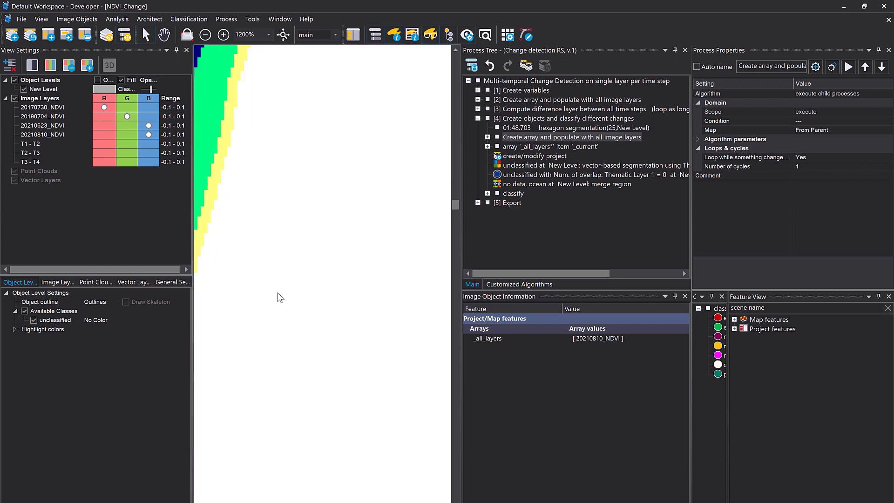
scroll(277, 292, "down", 1)
scroll(278, 292, "down", 2)
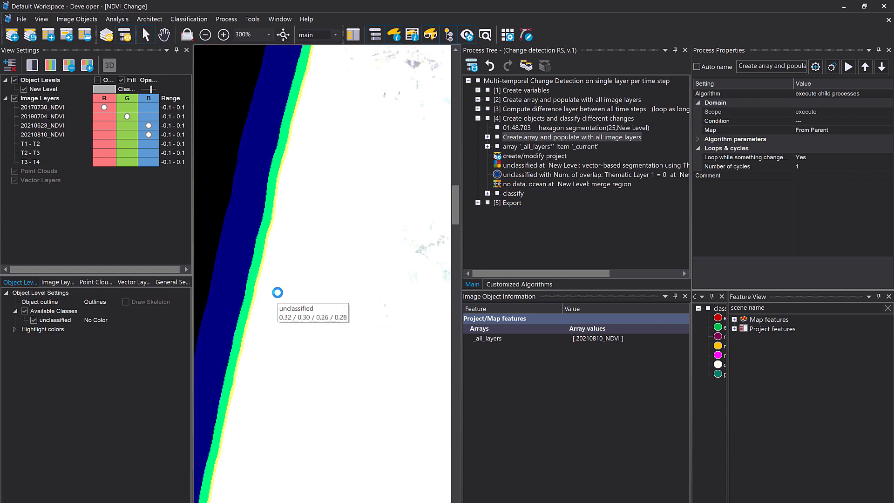
left_click_drag(390, 240, 264, 255)
scroll(299, 245, "down", 2)
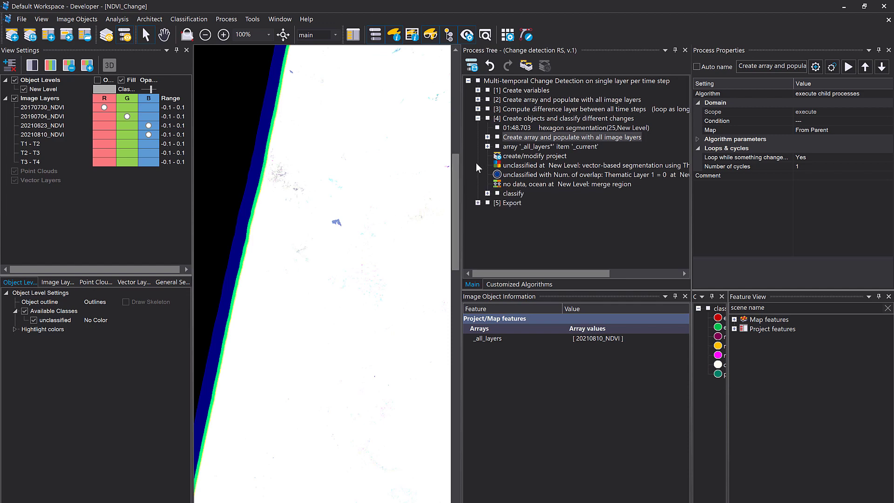
Expand the array creation group in section [4] and review the settings of its process that clears _all_layers
left_click(487, 137)
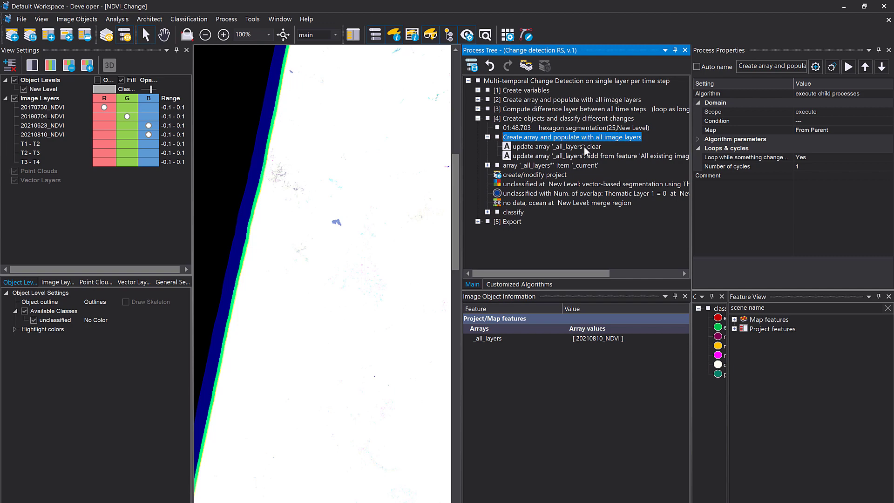
double_click(544, 148)
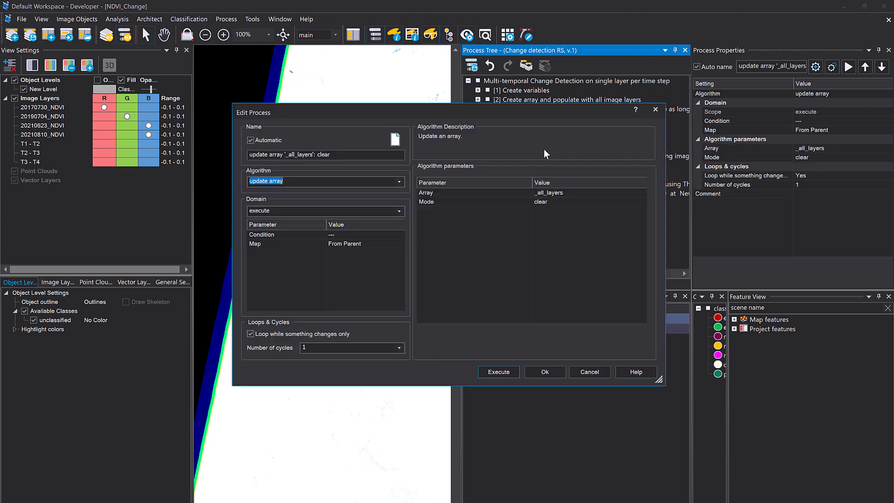
left_click(496, 204)
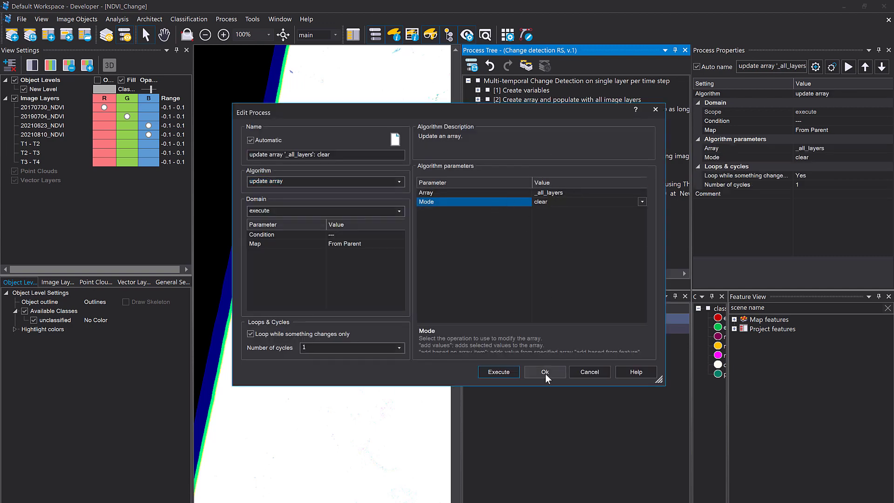
left_click(594, 375)
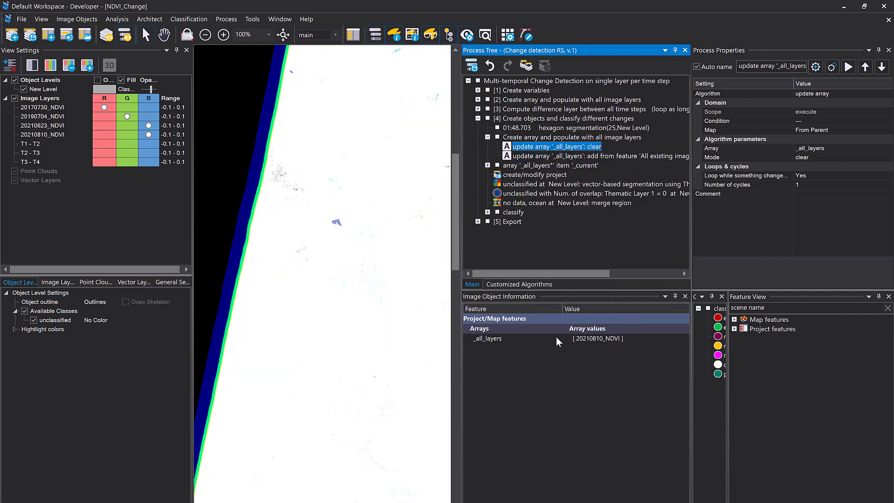
Widen the process tree, clear the _all_layers array and repopulate it from the feature All existing image layers
left_click_drag(461, 338, 433, 337)
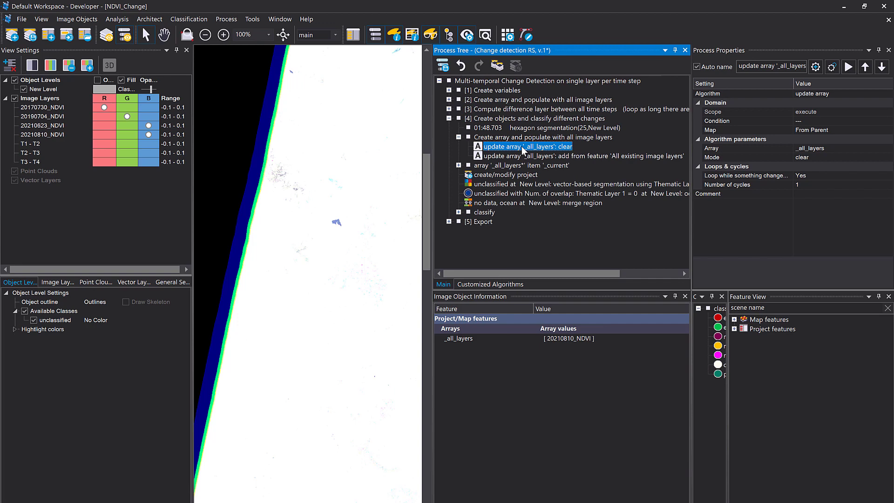
key("F5")
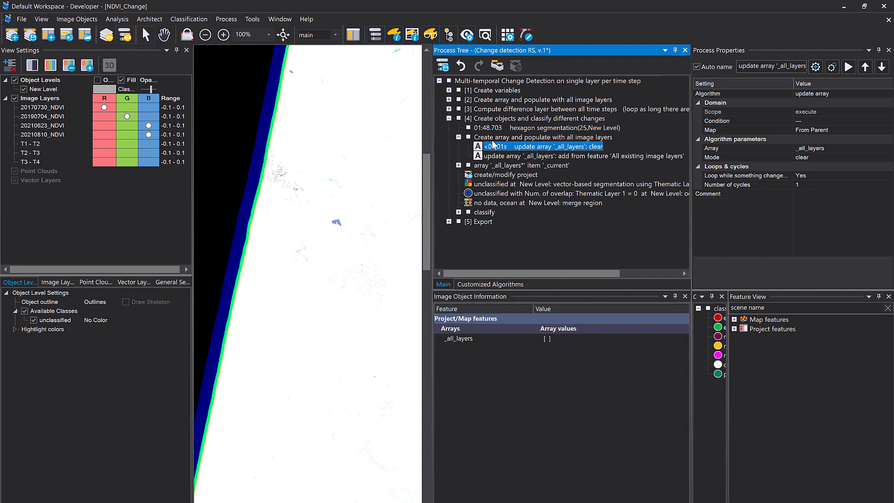
left_click(489, 156)
key("F5")
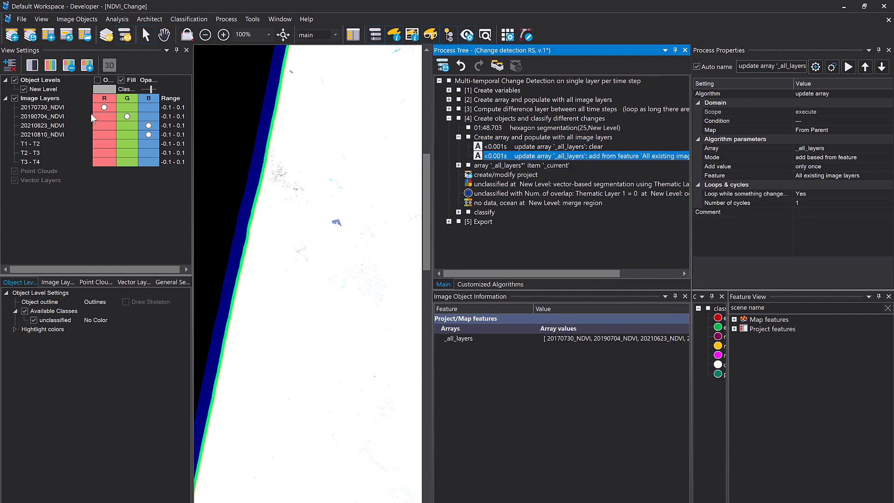
Expand the _all_layers loop process in section [4] and review its array domain and _current variable settings
left_click(459, 165)
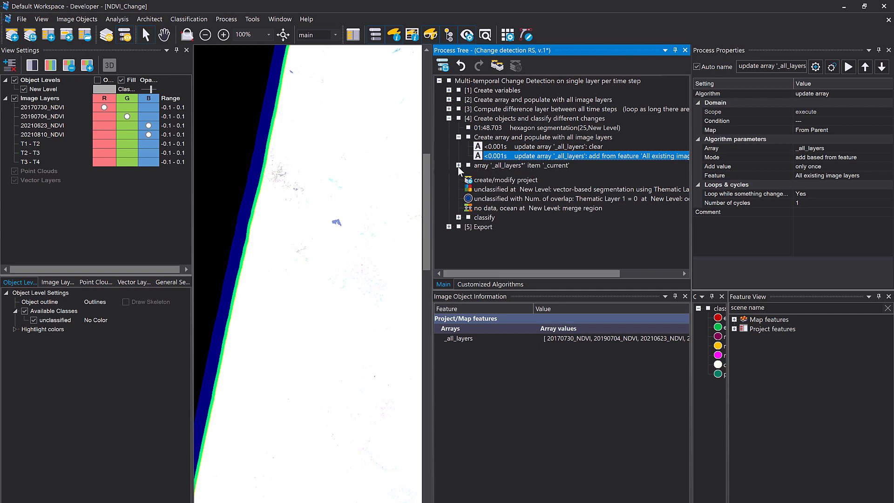
left_click(505, 166)
double_click(505, 166)
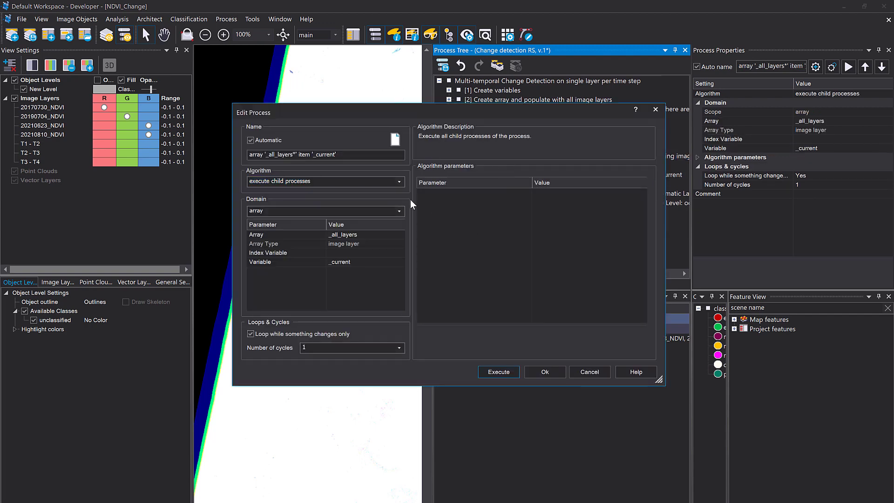
left_click(363, 241)
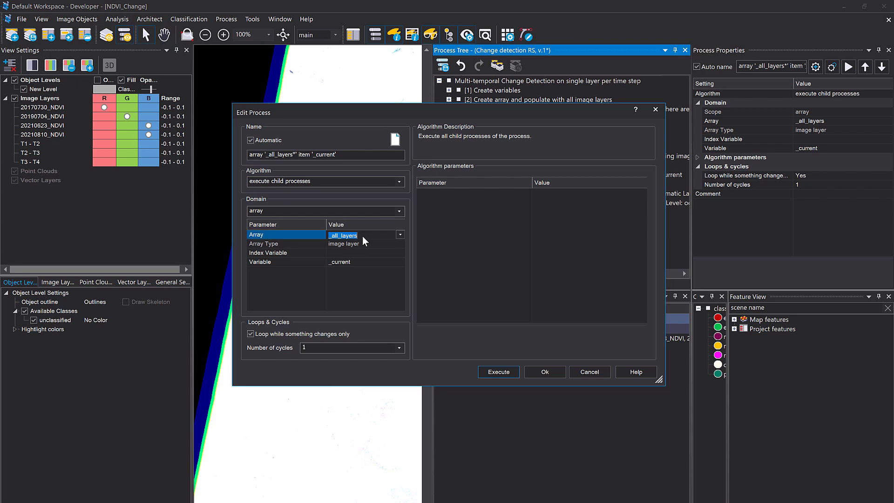
left_click(371, 262)
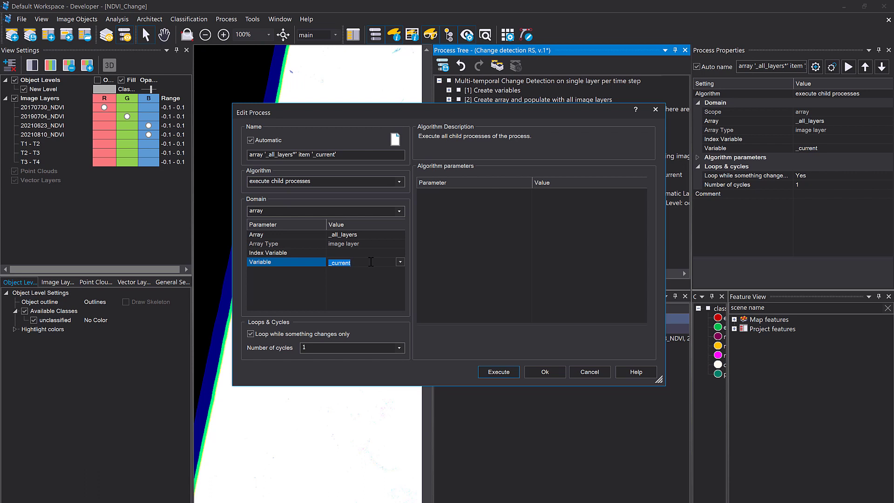
left_click(364, 235)
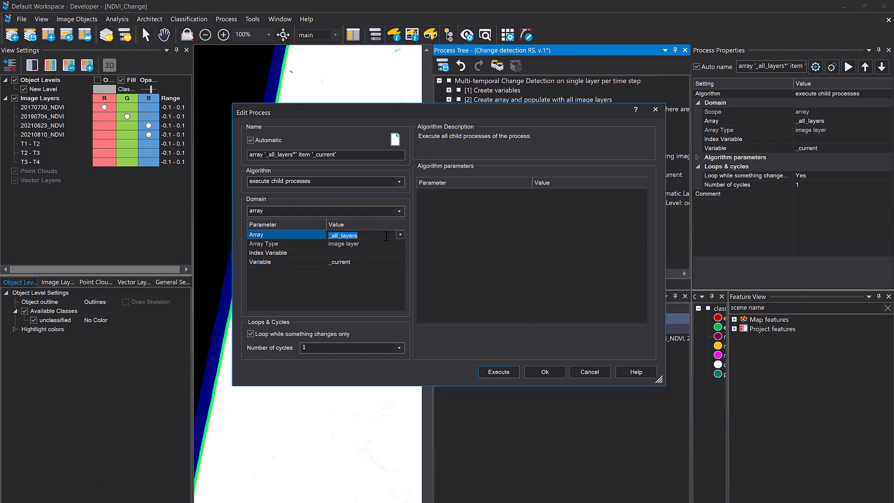
left_click(545, 372)
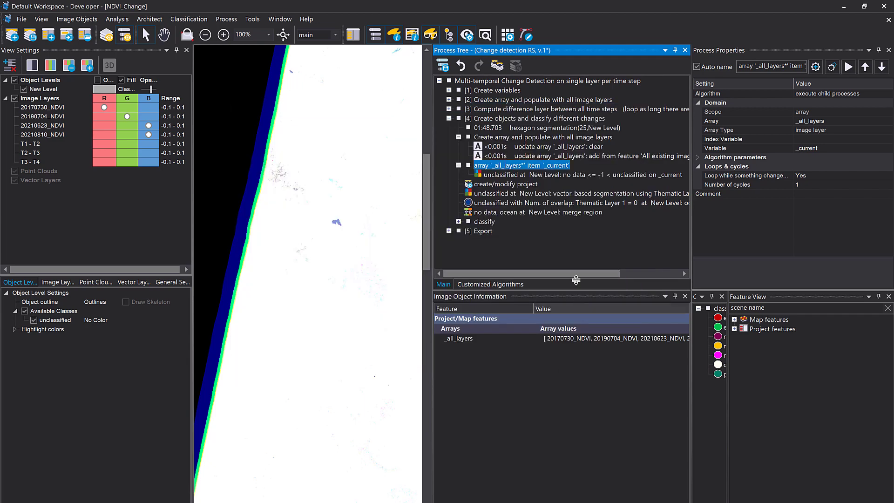
Review the multi-threshold segmentation process in the loop: image layer _current, minimum object size, and the no data and unclassified class thresholds
double_click(518, 178)
left_click(323, 178)
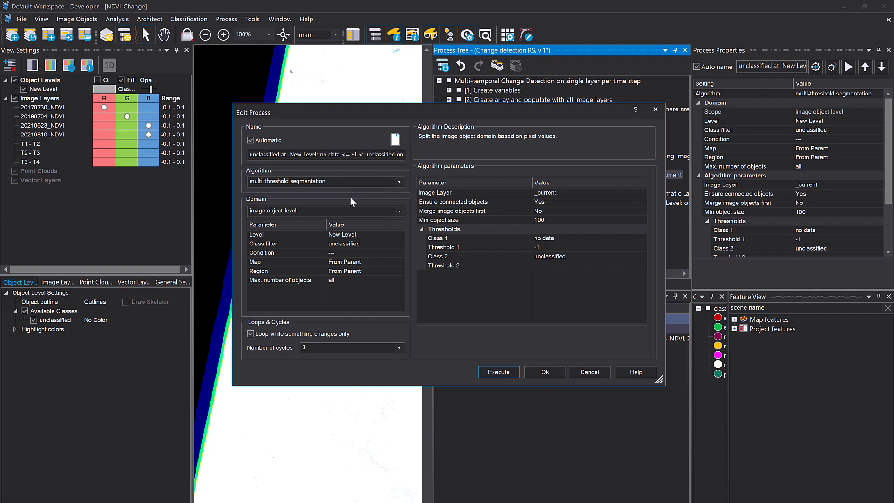
left_click(577, 193)
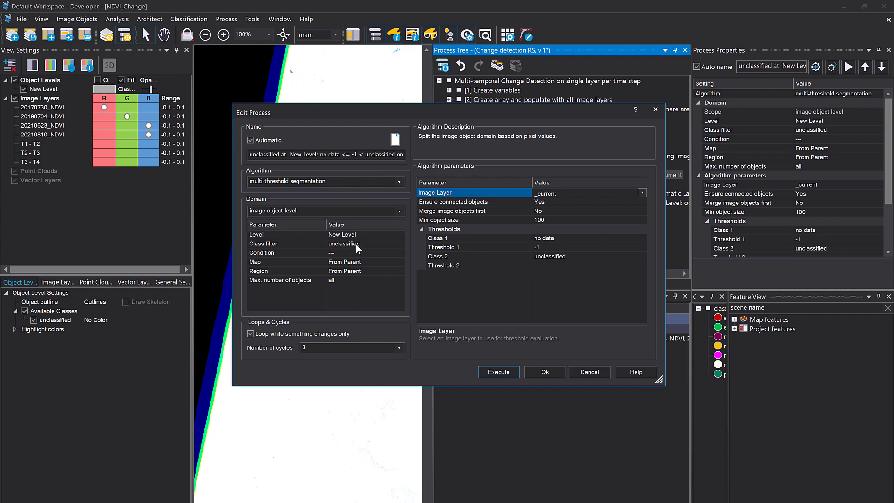
left_click(560, 219)
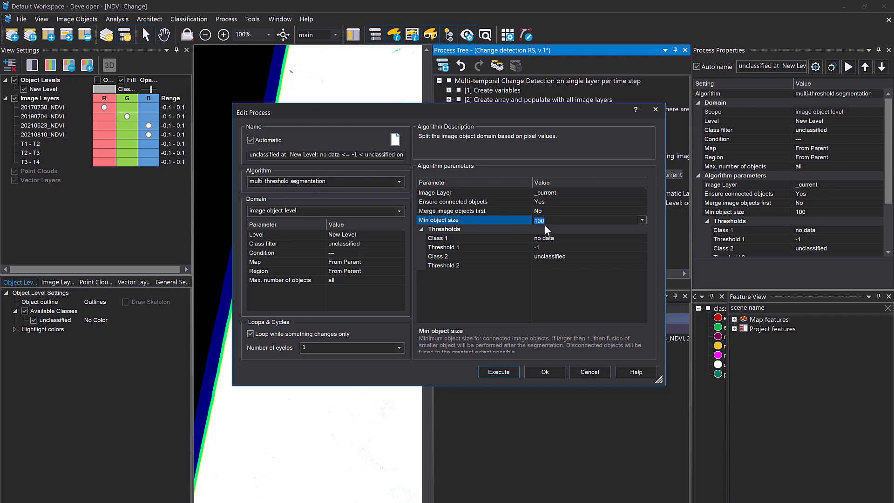
left_click(547, 249)
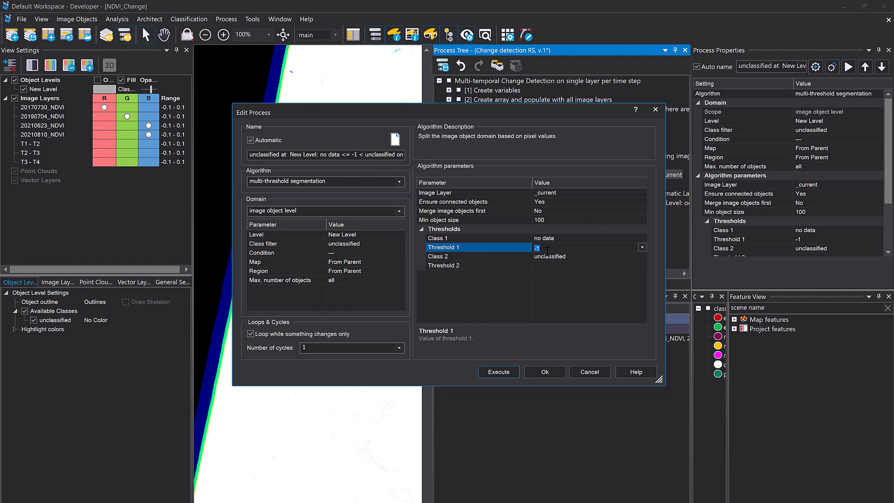
left_click(574, 239)
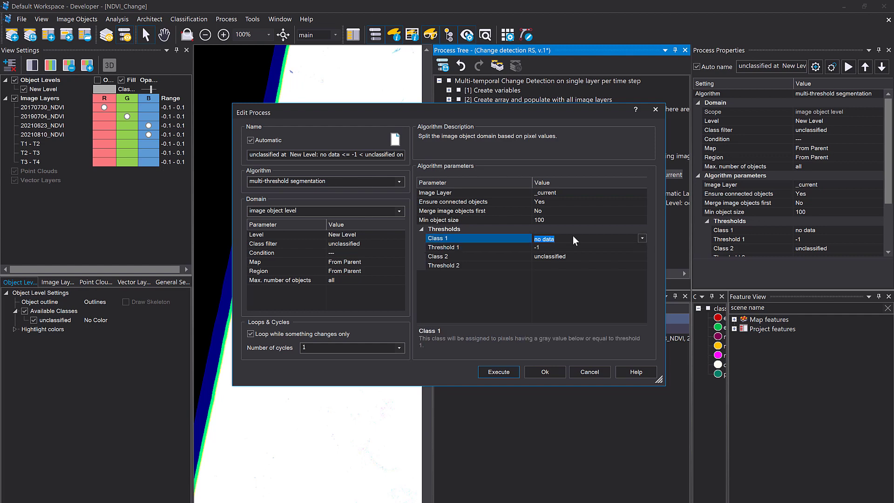
left_click(574, 260)
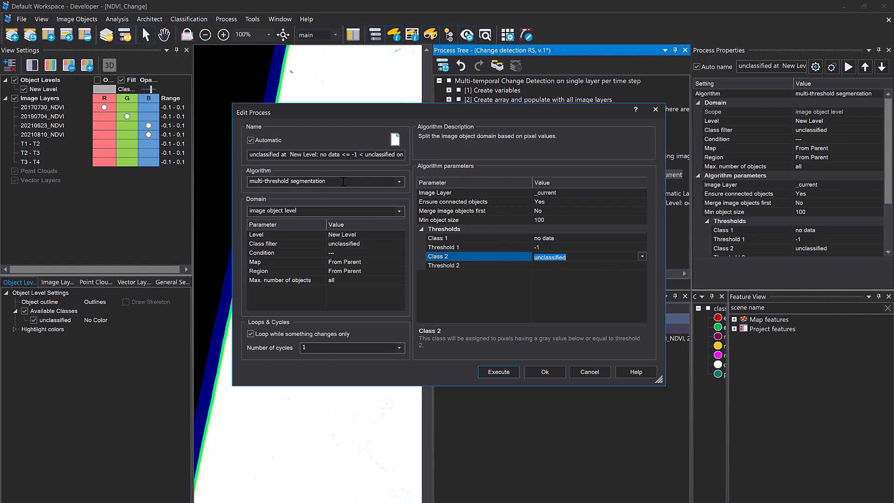
left_click(549, 193)
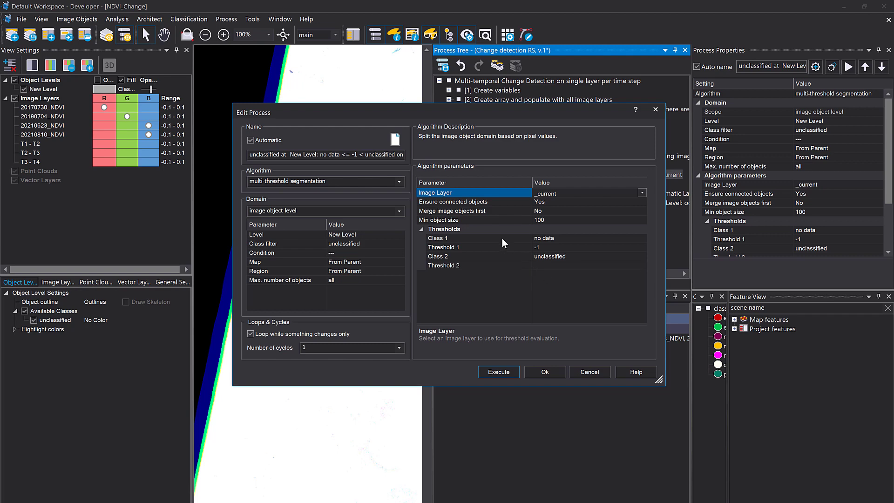
left_click(545, 371)
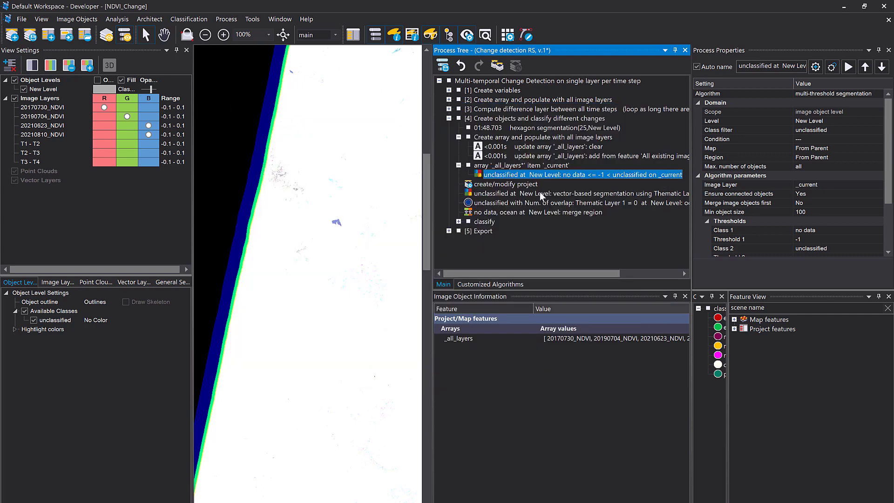
Run the _all_layers loop to classify no-data areas, and widen the class hierarchy to show the no data class
left_click(491, 166)
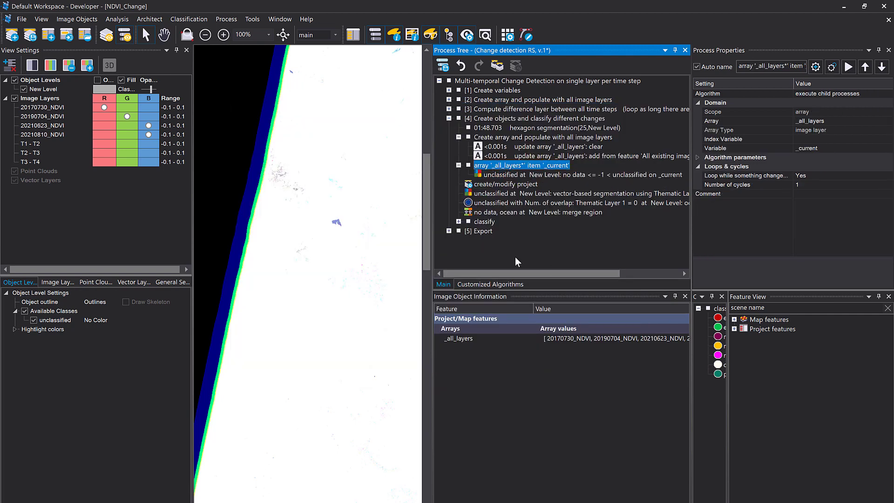
key("F5")
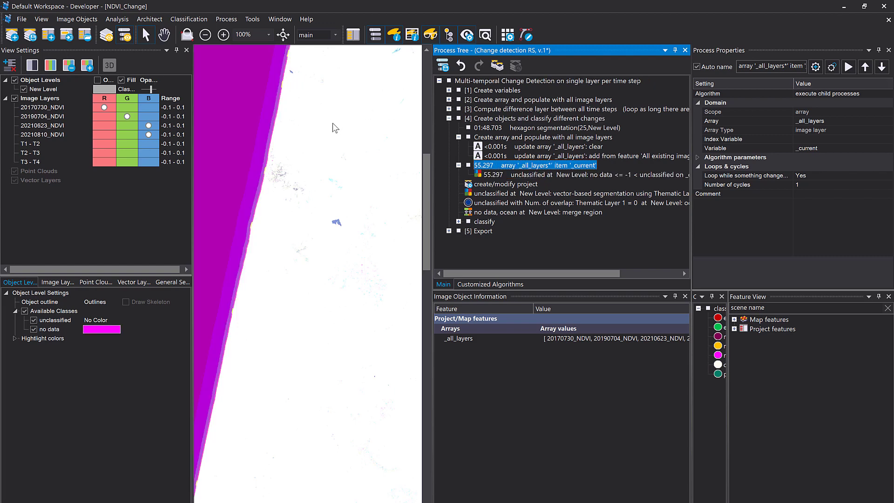
left_click_drag(306, 147, 367, 214)
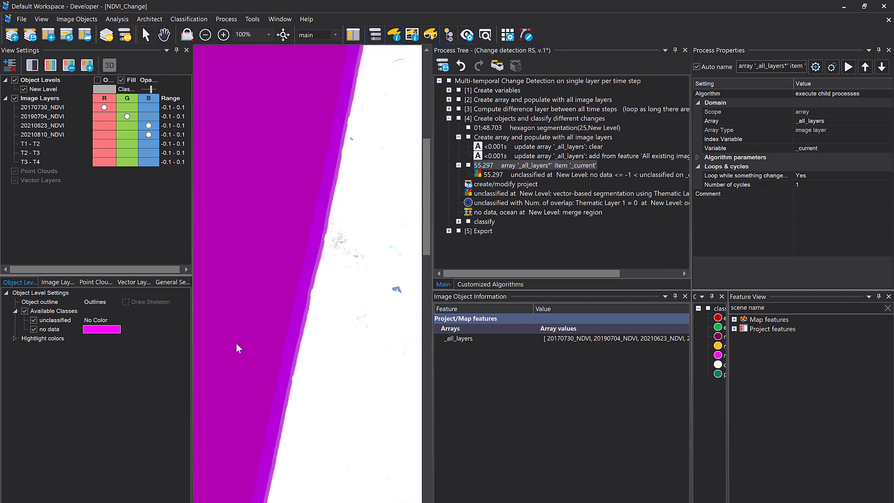
left_click_drag(729, 367, 804, 367)
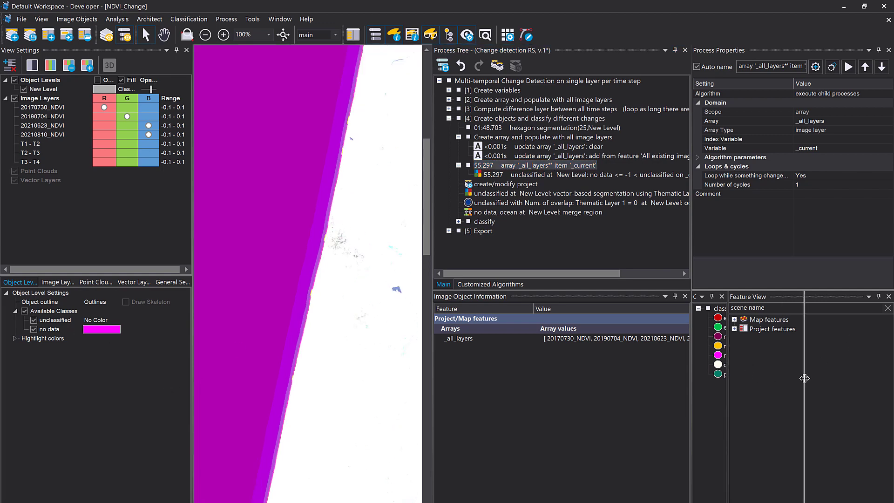
left_click(735, 357)
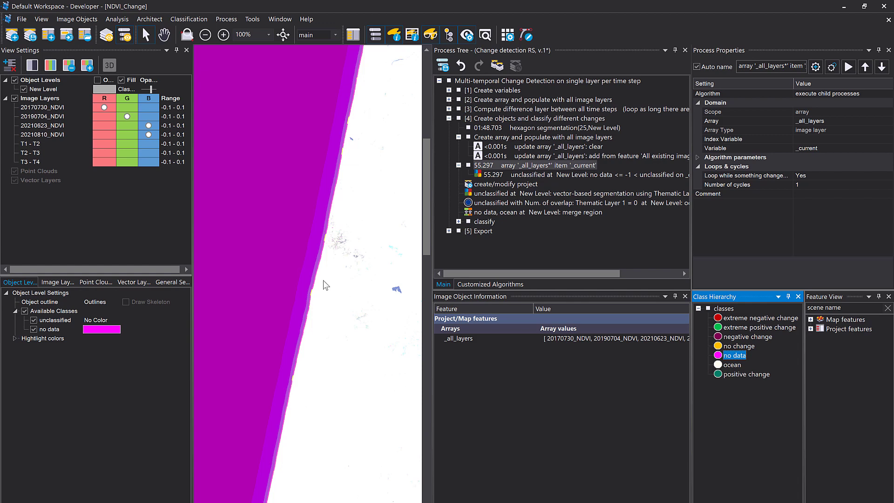
Examine the no data classification along the scene's slanted edges, toggling the object outlines and class fill on and off
left_click(301, 259)
scroll(301, 258, "down", 5)
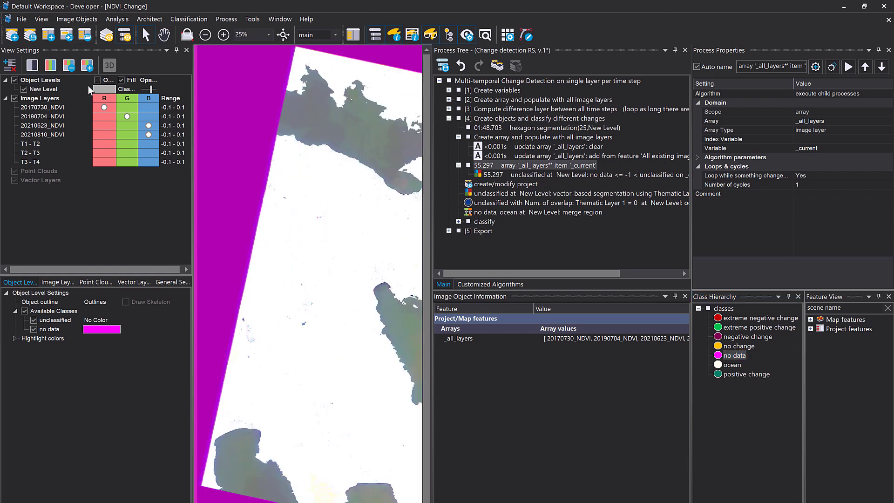
left_click(99, 81)
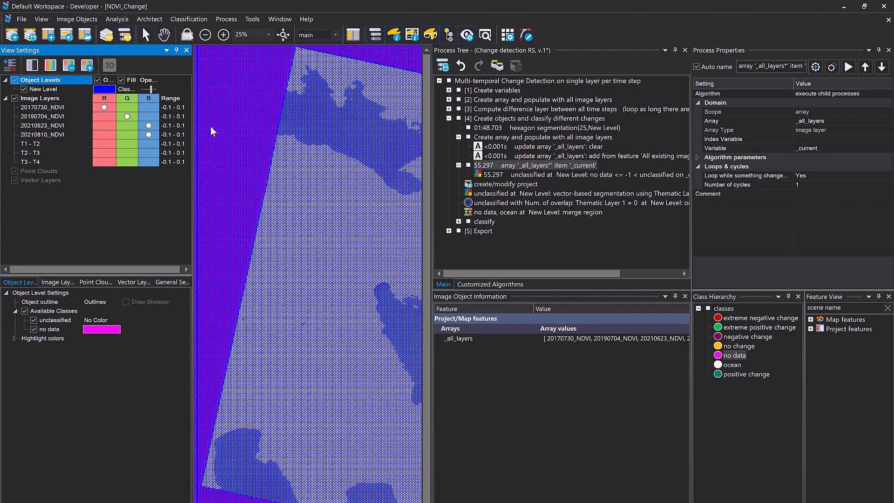
left_click(97, 80)
left_click_drag(355, 334, 284, 291)
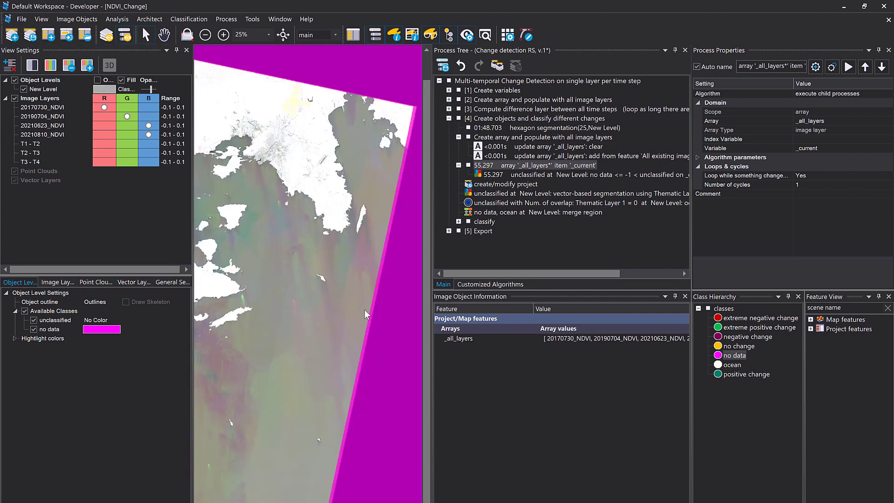
scroll(344, 450, "up", 1)
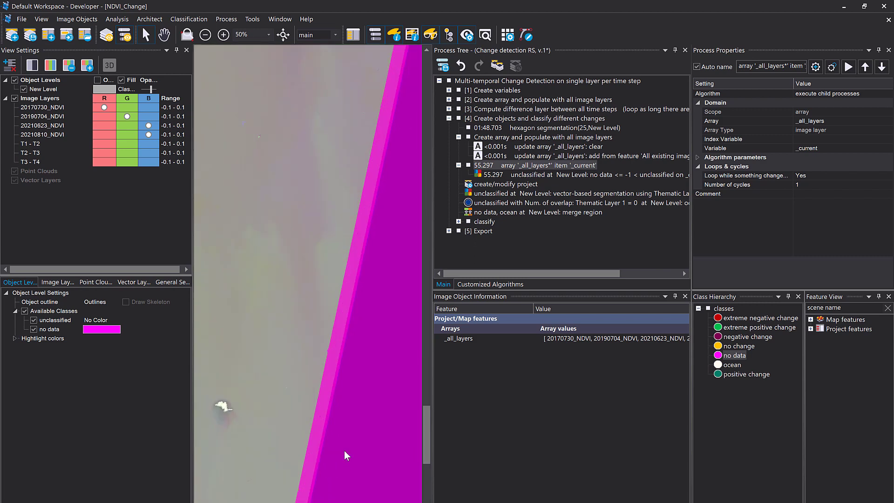
scroll(344, 451, "up", 2)
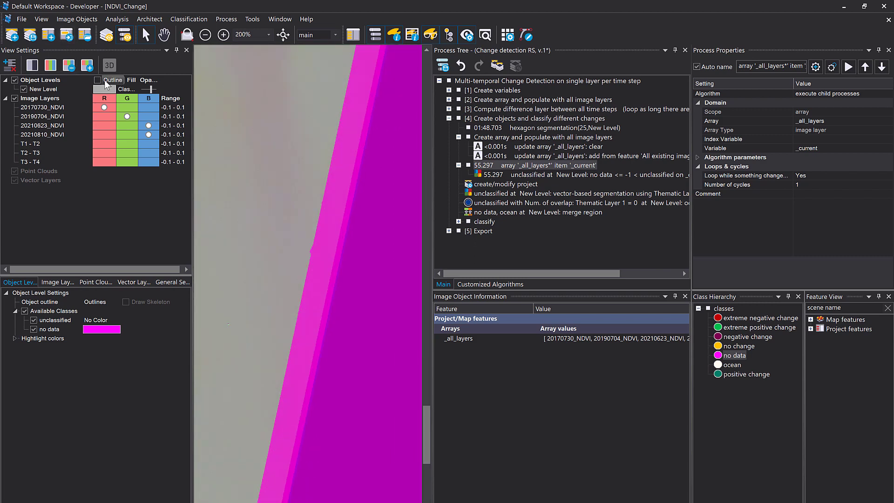
left_click(122, 80)
left_click(122, 80)
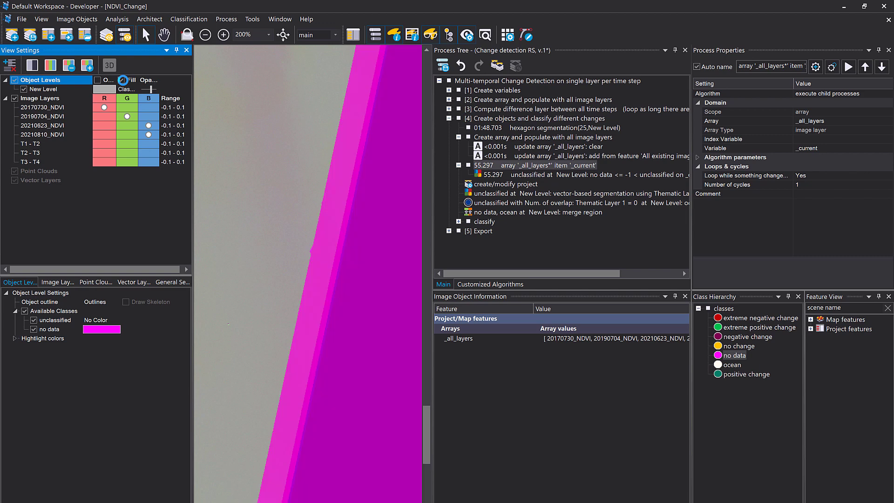
left_click(122, 80)
left_click(123, 81)
left_click_drag(269, 191, 403, 216)
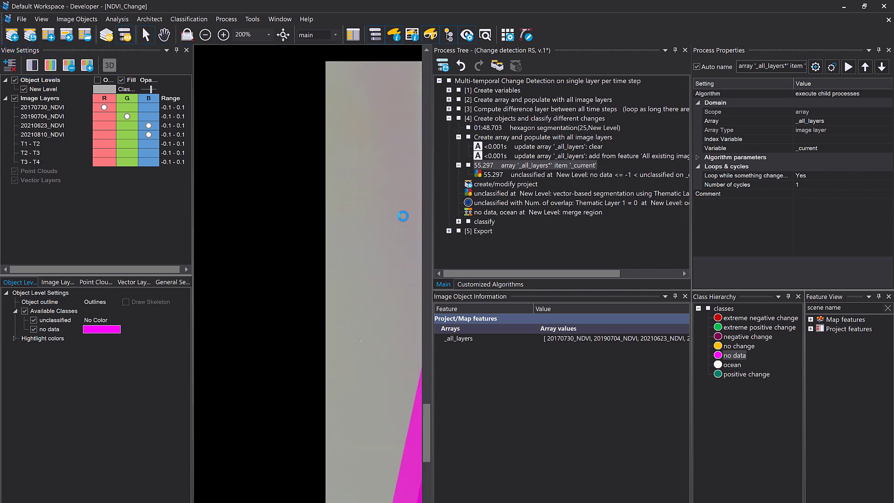
scroll(340, 216, "down", 3)
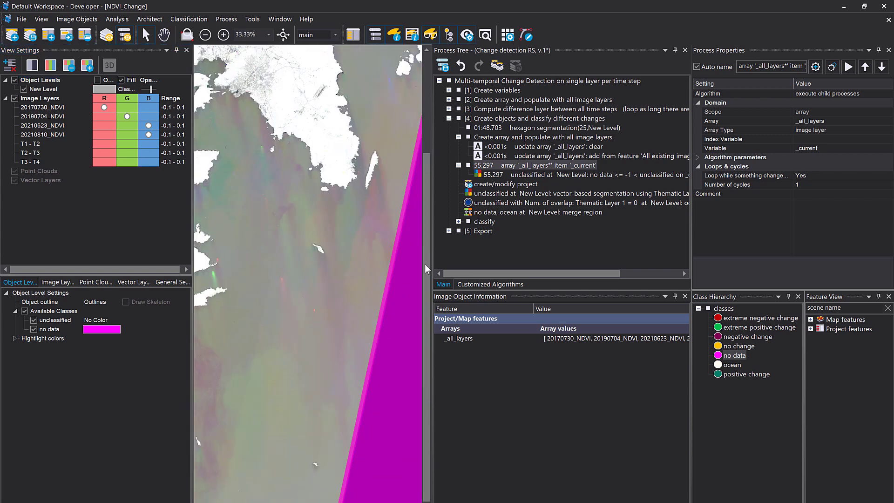
Check where the GR_bsm_admn_adm0_py_EuroGeoGraphics_2015_pp shapefile is stored and run create/modify project to load it as Thematic Layer 1
left_click(489, 184)
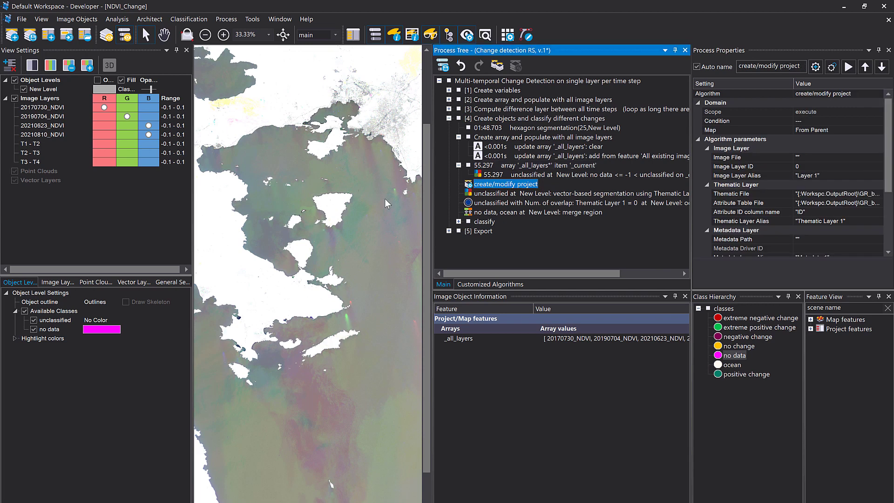
double_click(486, 186)
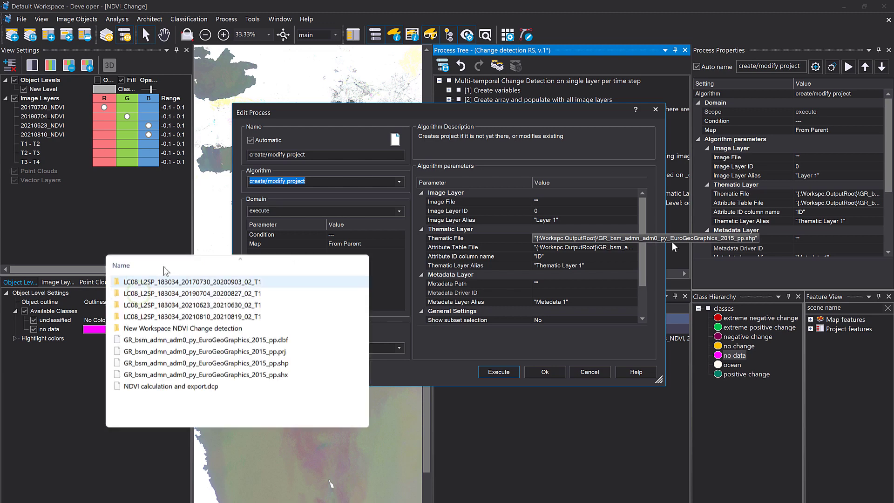
left_click(223, 340)
left_click(234, 375, "shift")
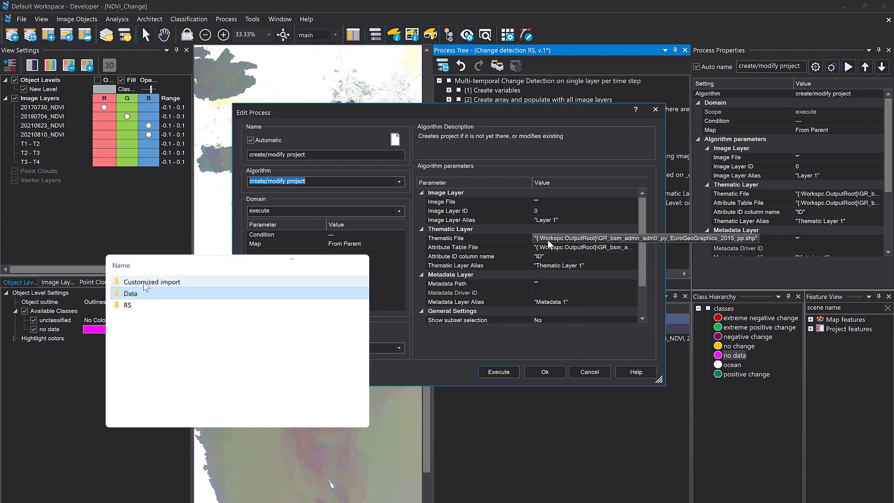
left_click(203, 295)
double_click(203, 294)
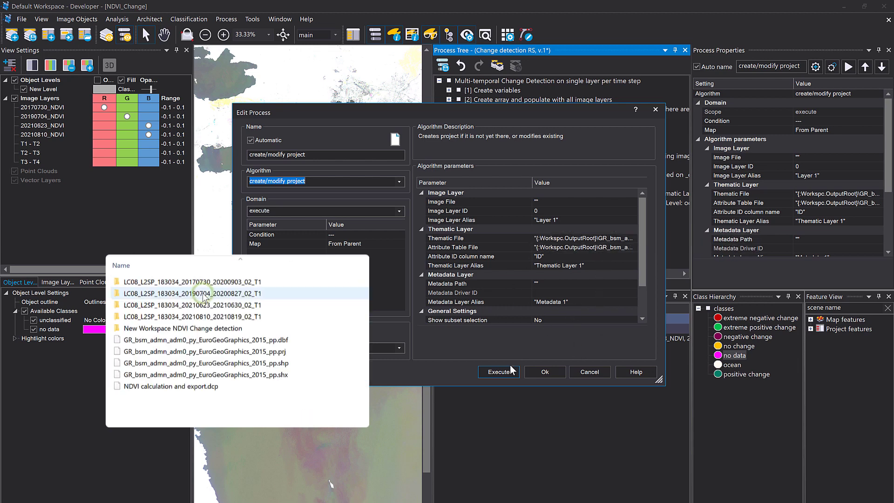
double_click(203, 329)
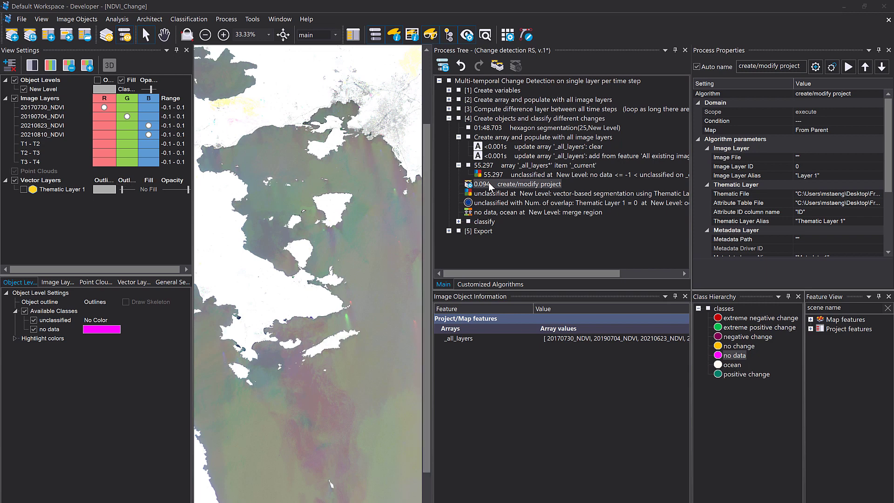
Show Thematic Layer 1 over the image with a thicker red outline along the coast
left_click(23, 189)
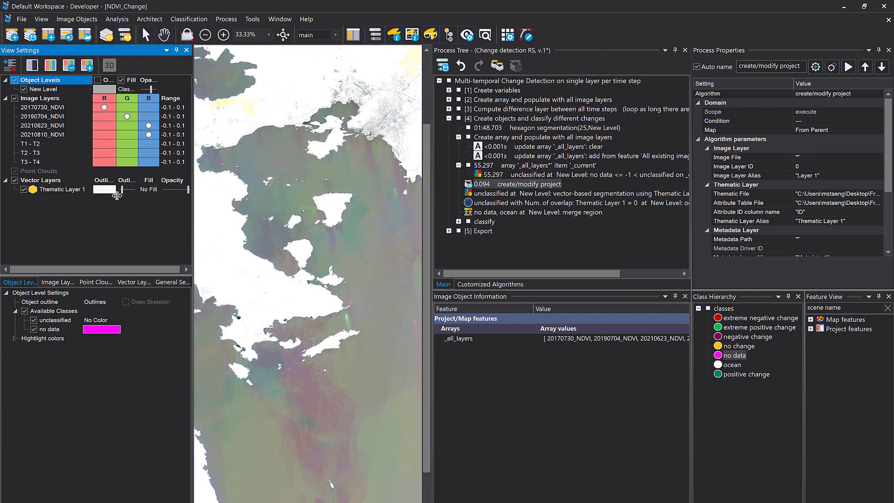
scroll(252, 204, "down", 1)
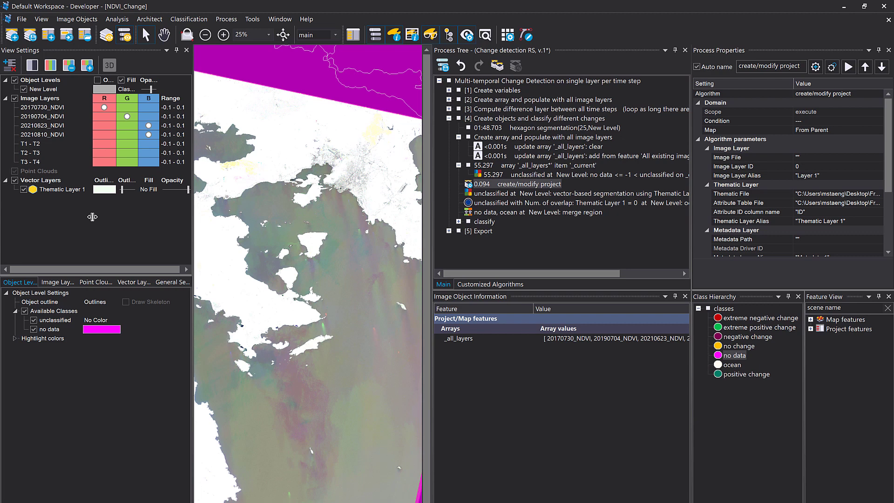
left_click(102, 192)
left_click(127, 236)
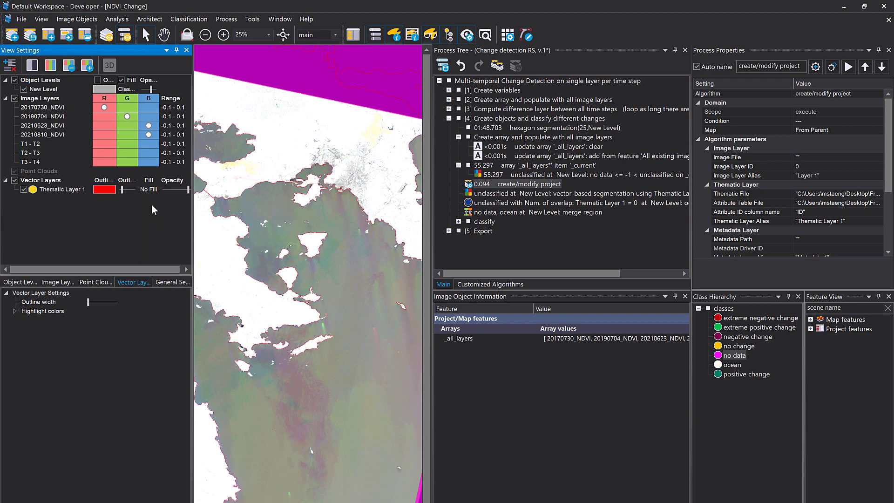
left_click(129, 190)
left_click(129, 190)
left_click(130, 190)
left_click_drag(245, 179, 353, 152)
Run the vector-based segmentation of unclassified objects at New Level using Thematic Layer 1, without merging objects
left_click(507, 194)
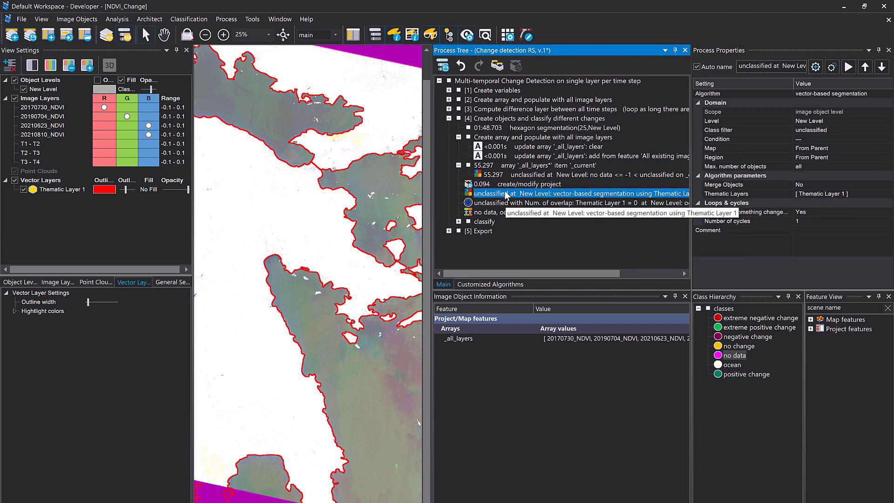
double_click(507, 195)
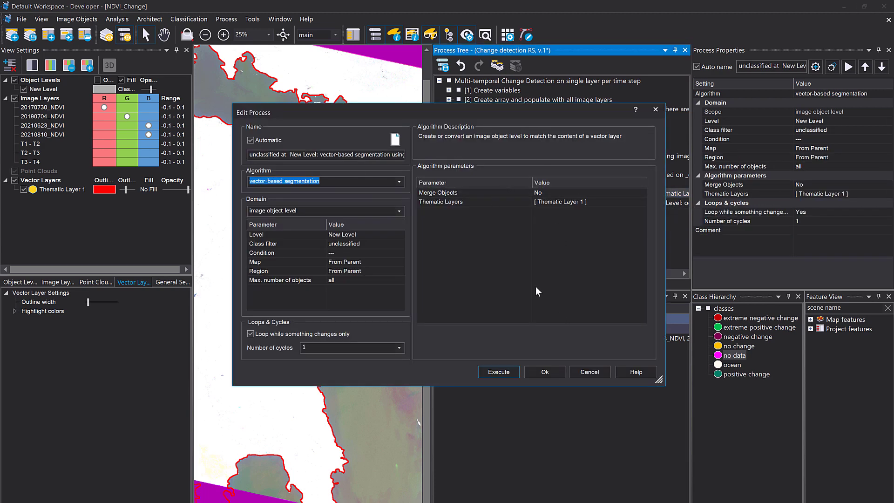
left_click(498, 370)
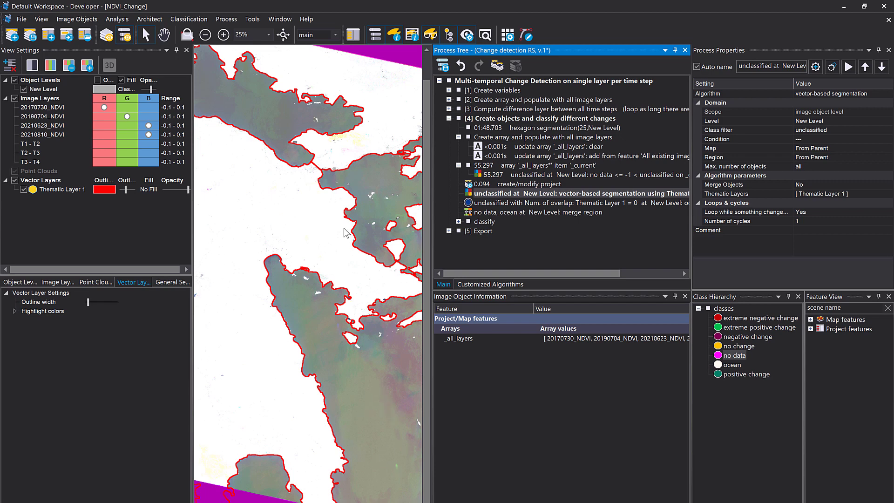
Assign unclassified objects at New Level with zero Thematic Layer 1 overlap to ocean, and recolour the ocean class dark blue
left_click(535, 205)
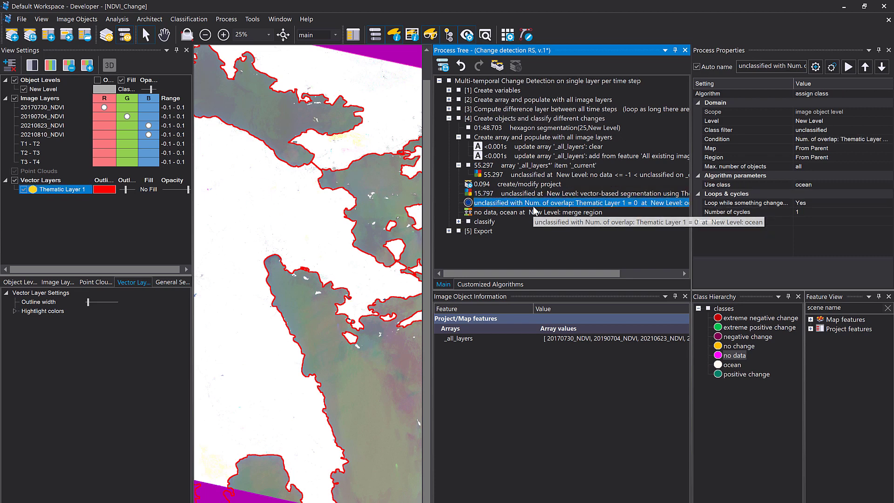
key("F5")
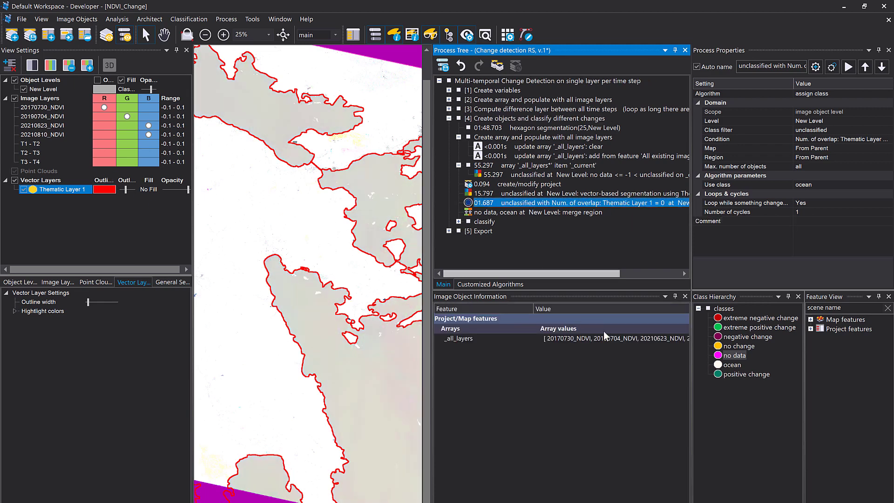
double_click(732, 364)
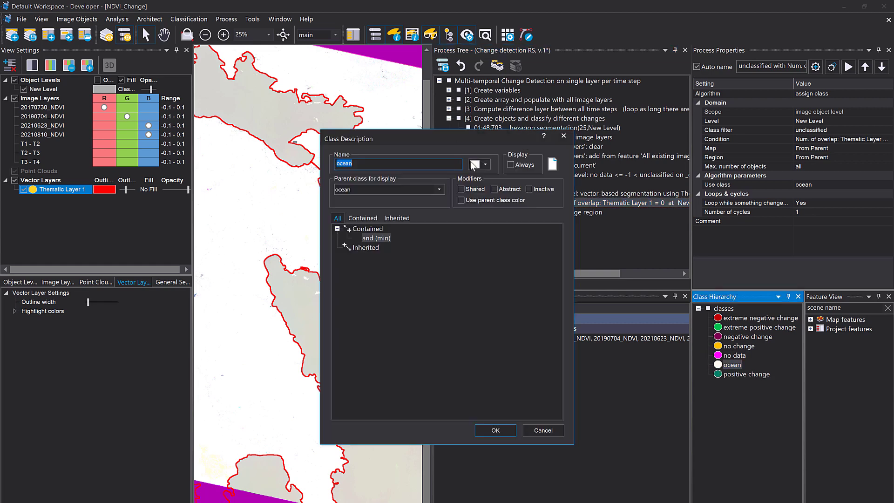
left_click(480, 164)
left_click(513, 176)
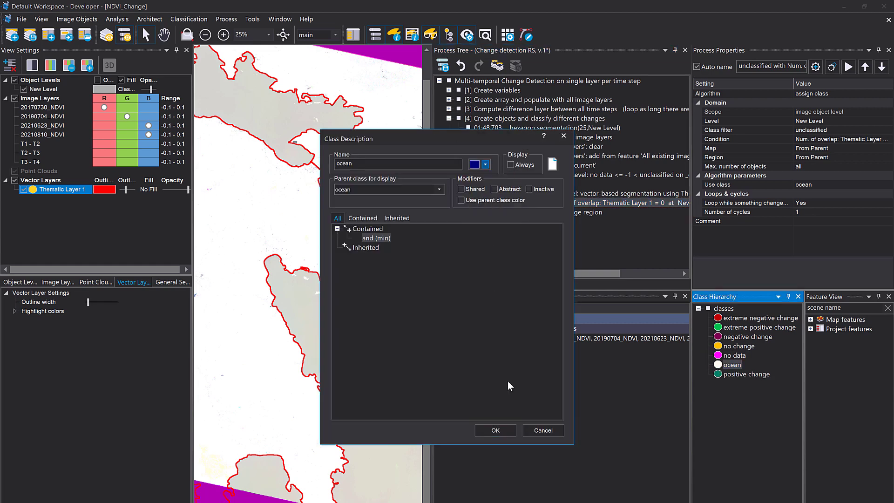
left_click(496, 431)
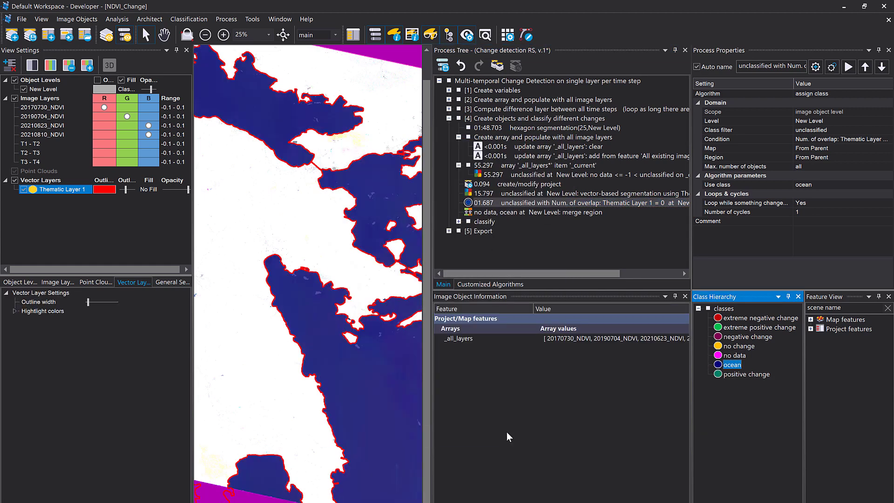
Hide the vector layers and shift the layer mix to T1 - T2 in red, T2 - T3 in green and T3 - T4 in blue
left_click(15, 181)
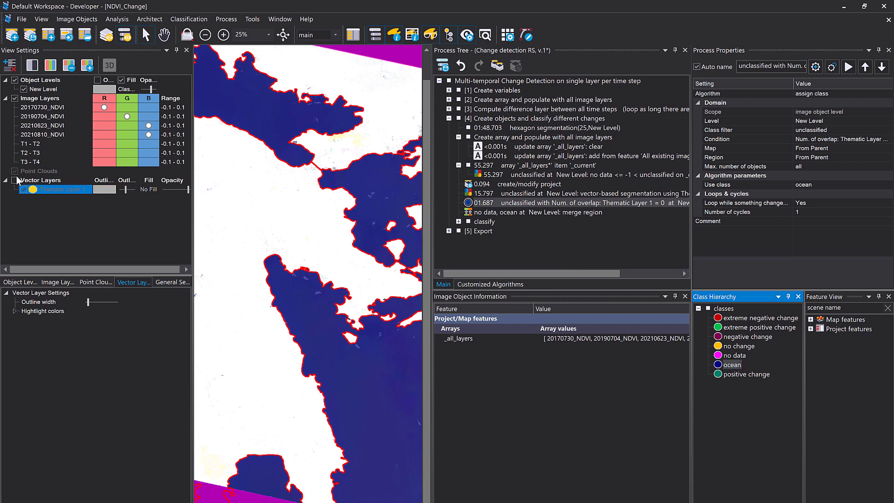
left_click(88, 68)
left_click(88, 68)
left_click(87, 67)
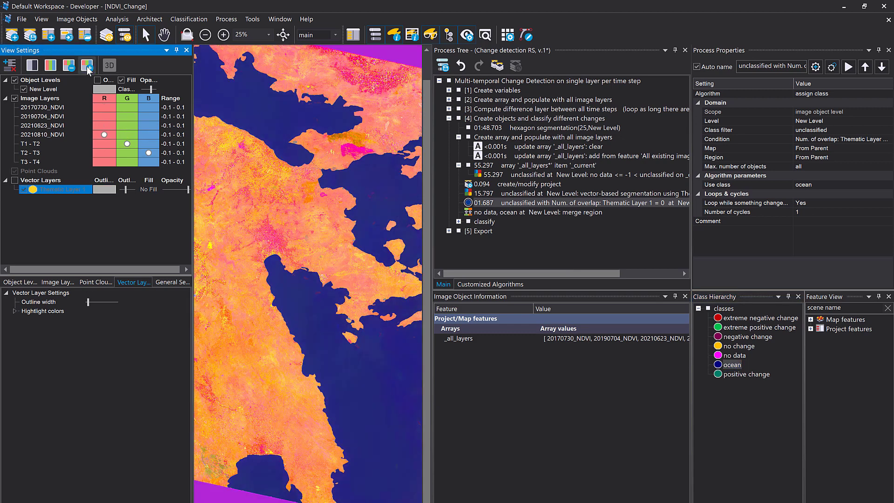
left_click(88, 68)
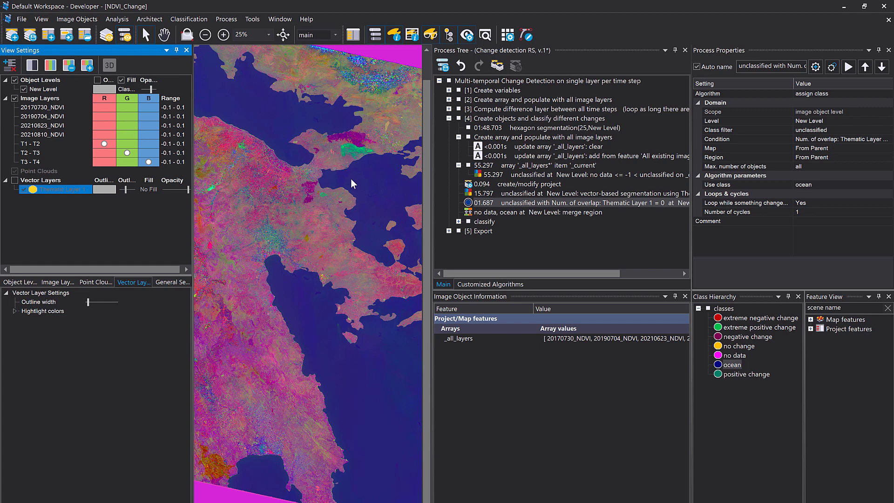
Change the display colour of the no data class to black
mouse_move(351, 180)
mouse_move(382, 55)
double_click(735, 355)
left_click(486, 165)
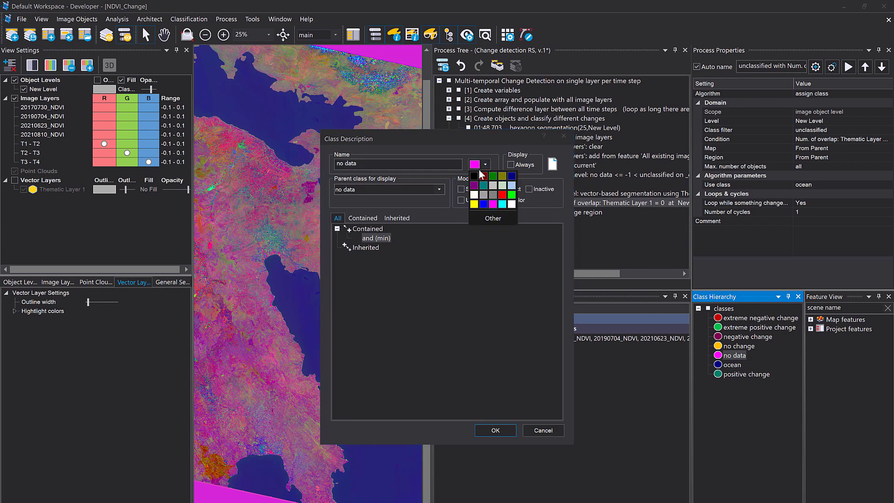
left_click(478, 171)
left_click(486, 434)
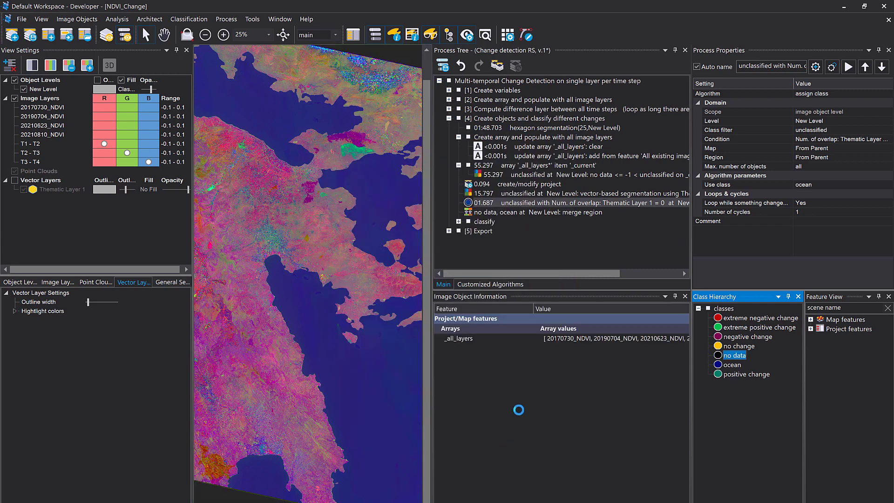
Show the vector layers again and set the Thematic Layer 1 outline colour to black
left_click(15, 180)
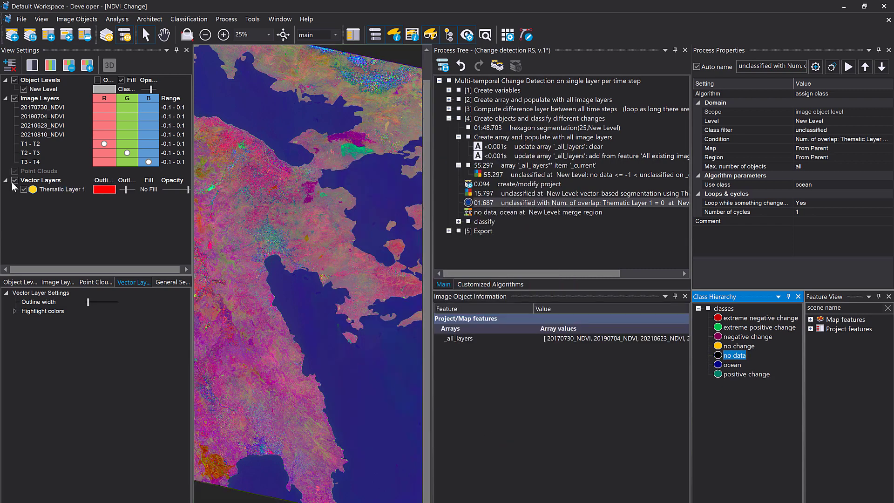
left_click(105, 189)
left_click(98, 214)
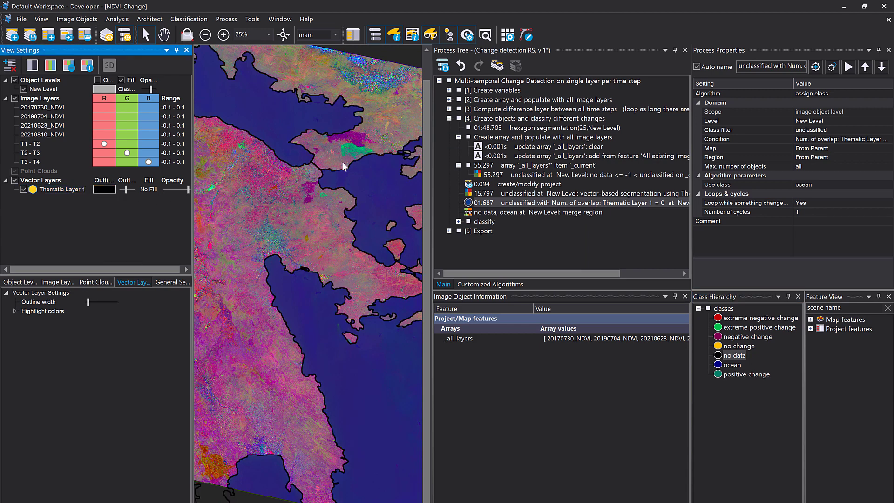
Turn on object outlines and run merge region by class on the no data and ocean objects at New Level
left_click(484, 213)
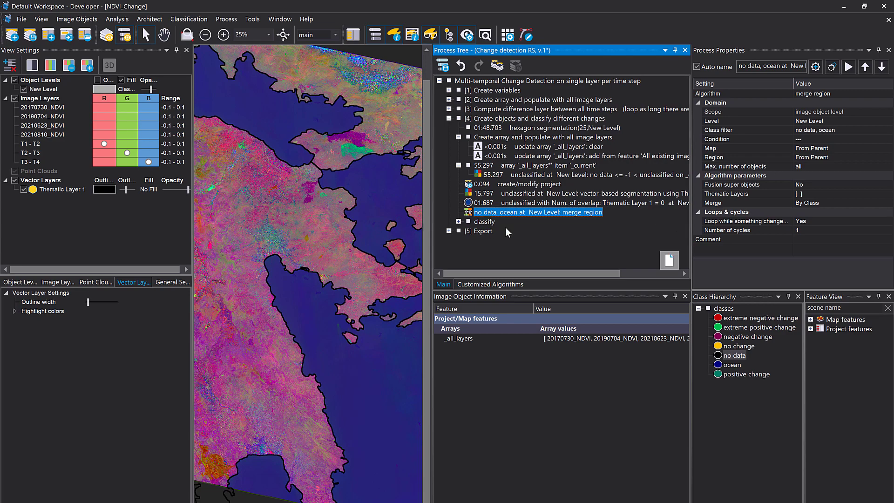
left_click(97, 79)
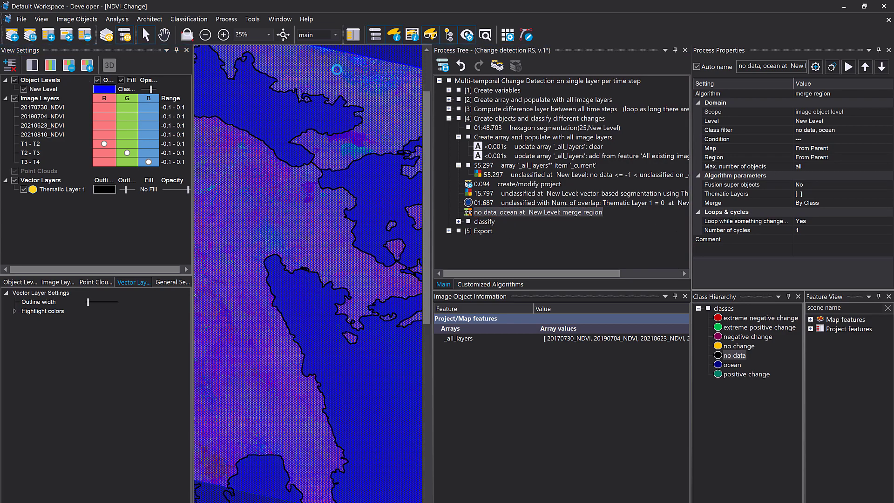
scroll(293, 138, "up", 2)
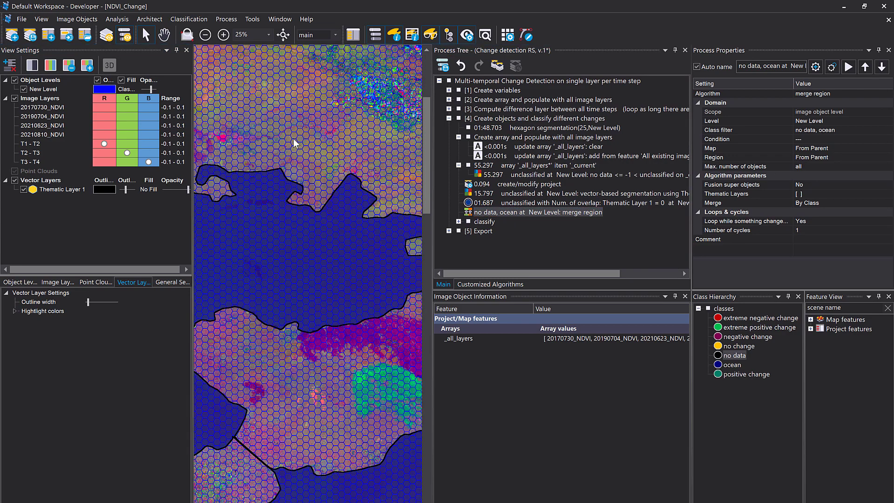
right_click(507, 215)
right_click(497, 210)
left_click(536, 229)
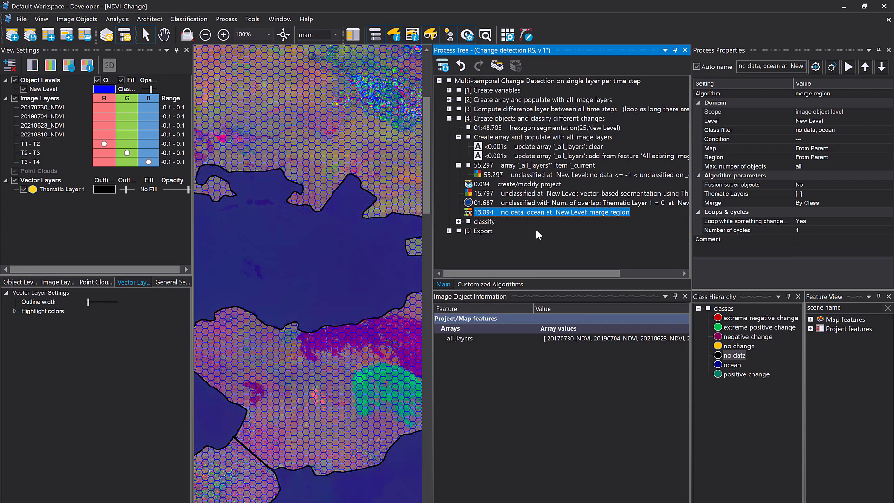
Set the New Level object outlines to black and widen the image view to inspect the hexagons around the merged ocean
left_click(122, 81)
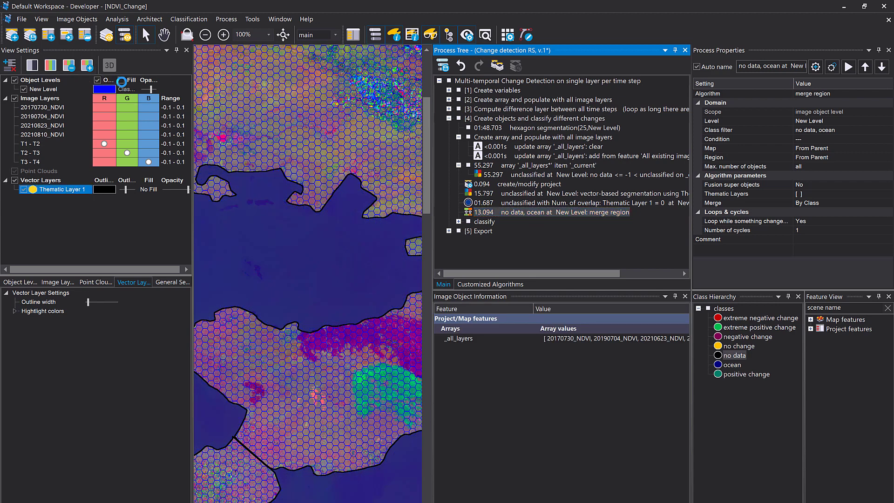
left_click(122, 81)
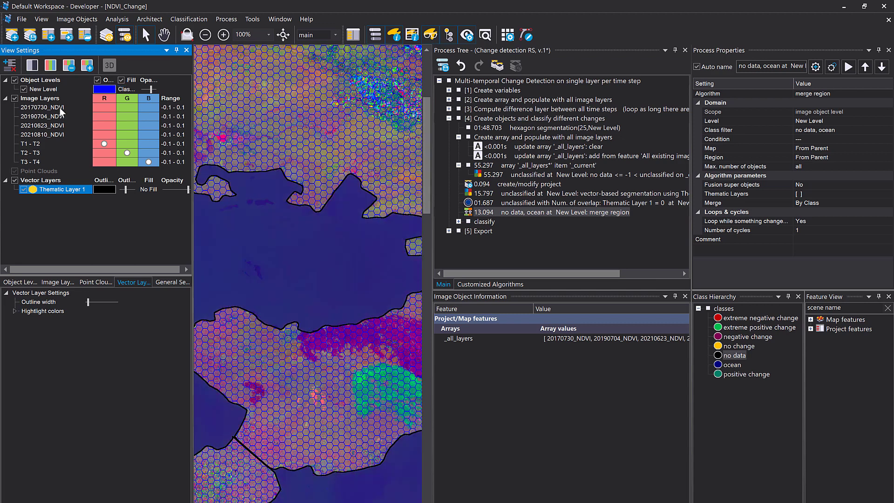
left_click(102, 90)
left_click(100, 114)
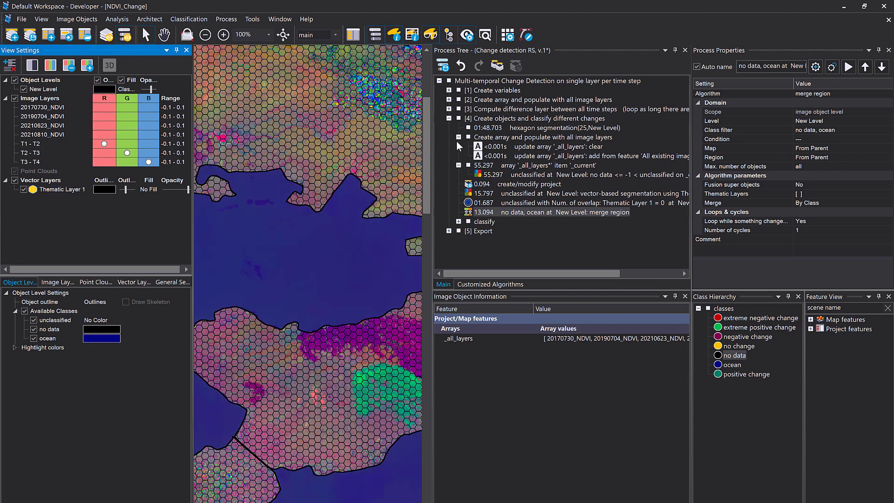
left_click_drag(433, 136, 539, 135)
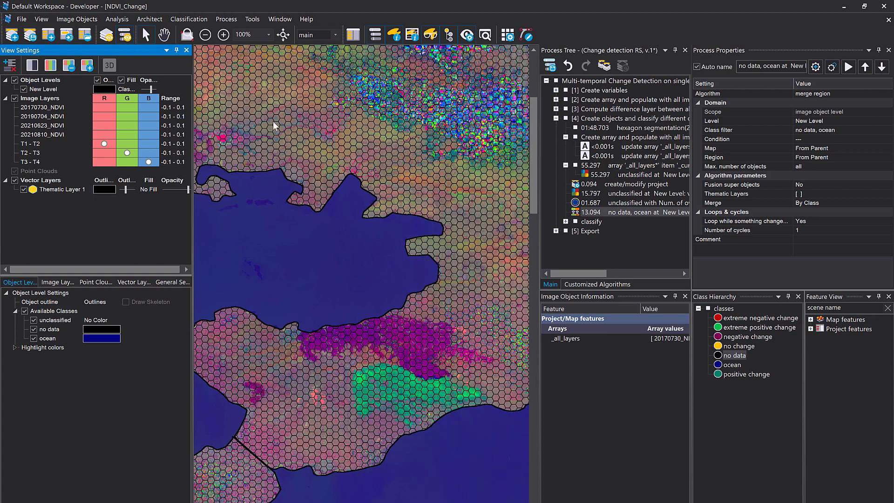
scroll(362, 116, "up", 2)
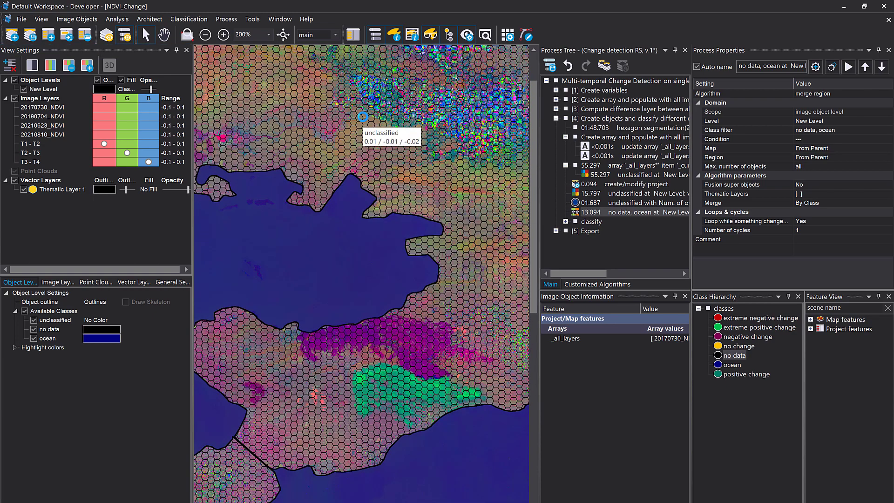
scroll(362, 116, "down", 4)
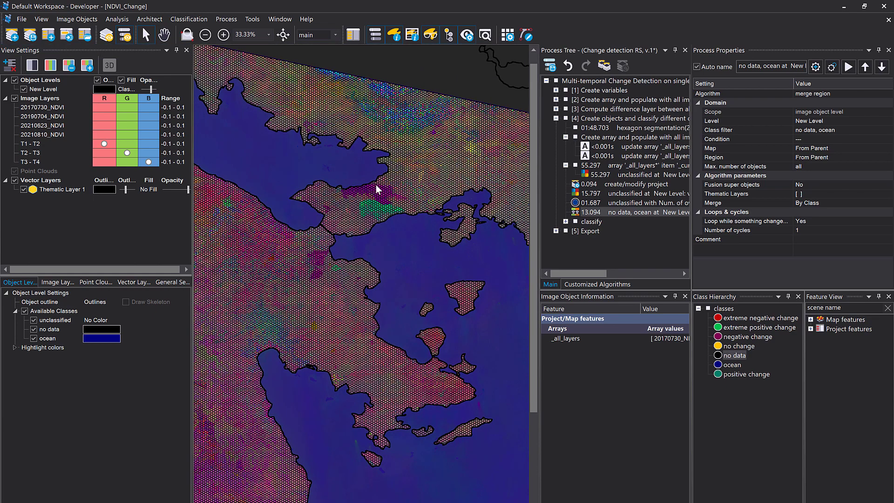
Collapse the array and no data loop branches and expand classify to the T1-T2 classification rules
left_click(565, 166)
left_click(566, 138)
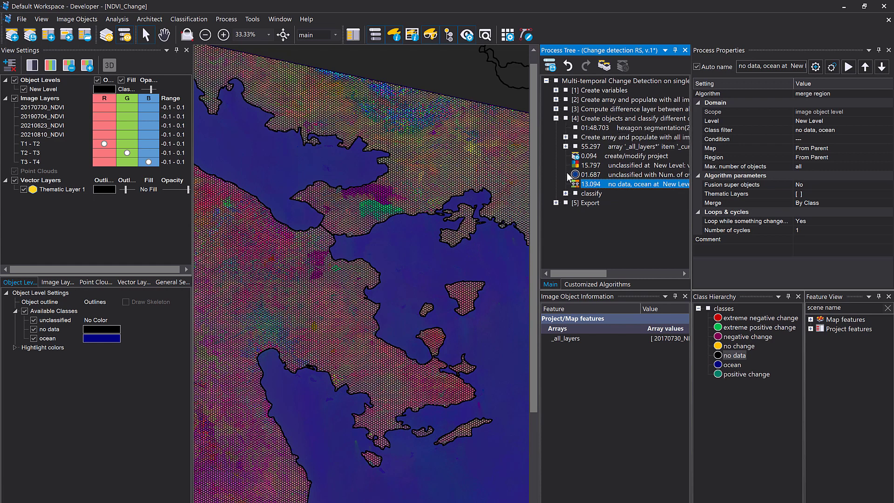
left_click(566, 194)
left_click_drag(540, 193, 524, 194)
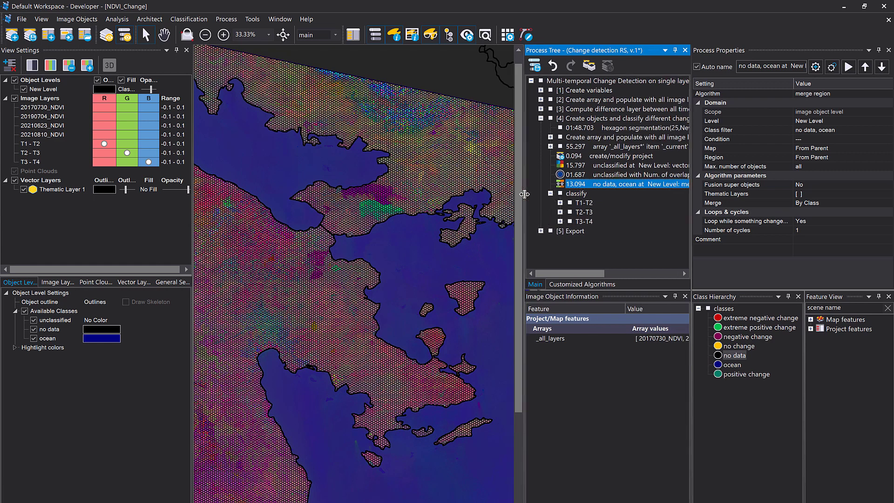
left_click(560, 202)
left_click(583, 204)
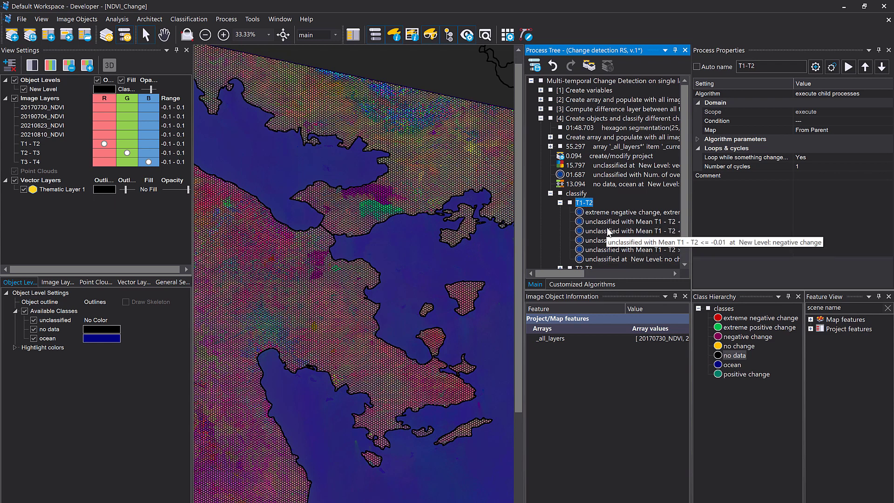
Run the T1-T2 classification and inspect the classes and layer values of the hexagons between the two water bodies
key("F5")
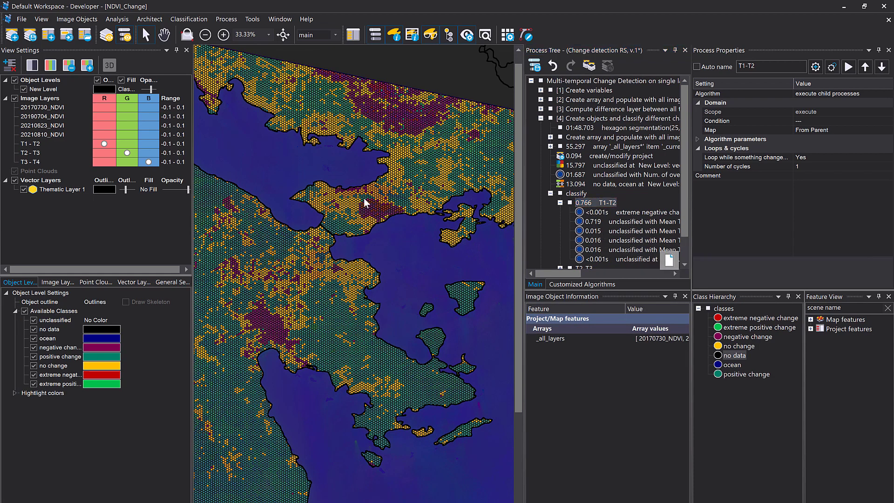
scroll(364, 198, "up", 2)
scroll(365, 198, "up", 3)
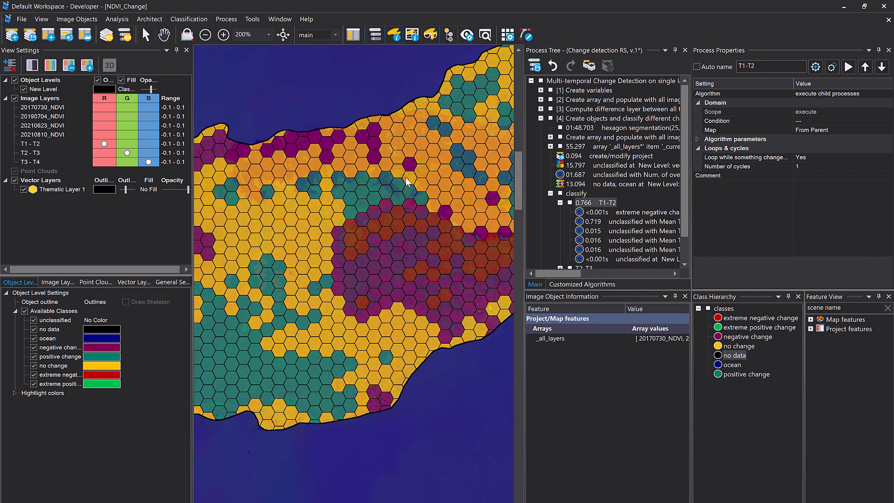
mouse_move(403, 154)
mouse_move(401, 220)
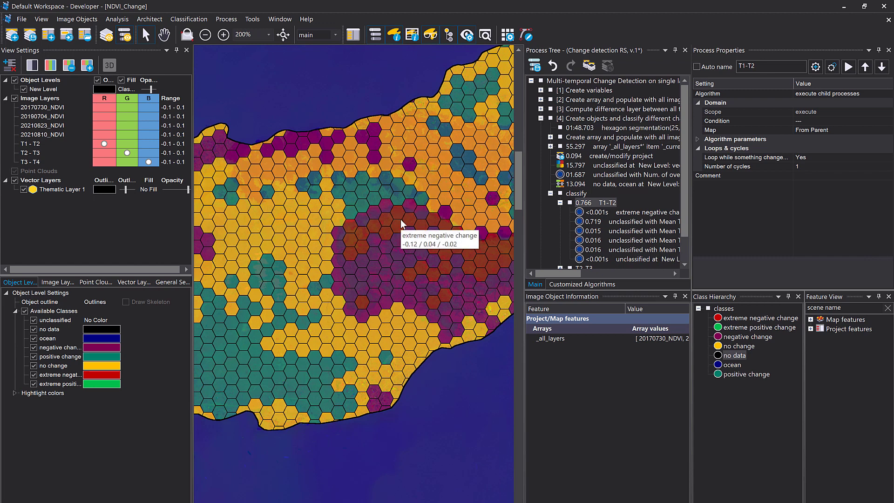
mouse_move(398, 248)
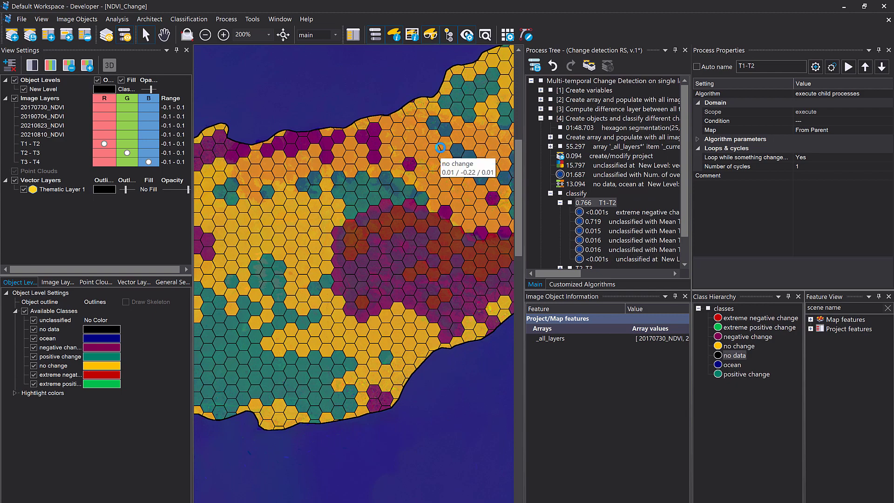
scroll(441, 149, "down", 3)
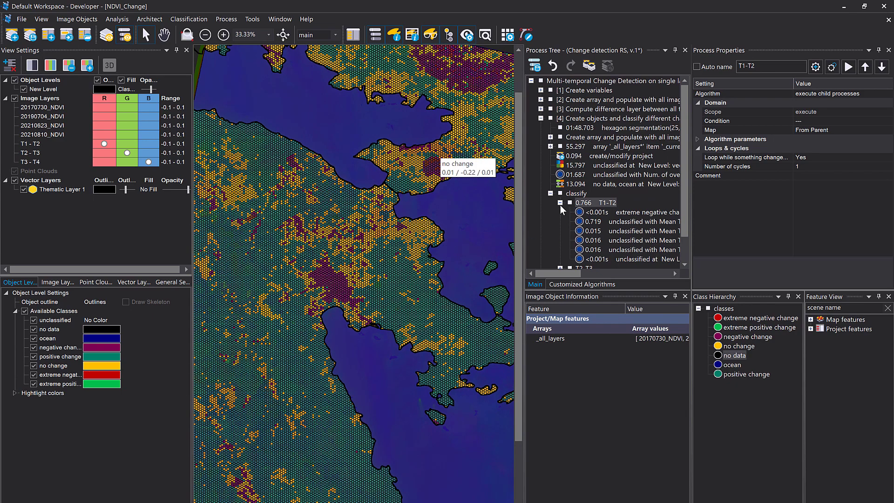
Collapse the T1-T2 rules and run the T2-T3 and T3-T4 classifications in turn
left_click(561, 204)
left_click(572, 212)
key("F5")
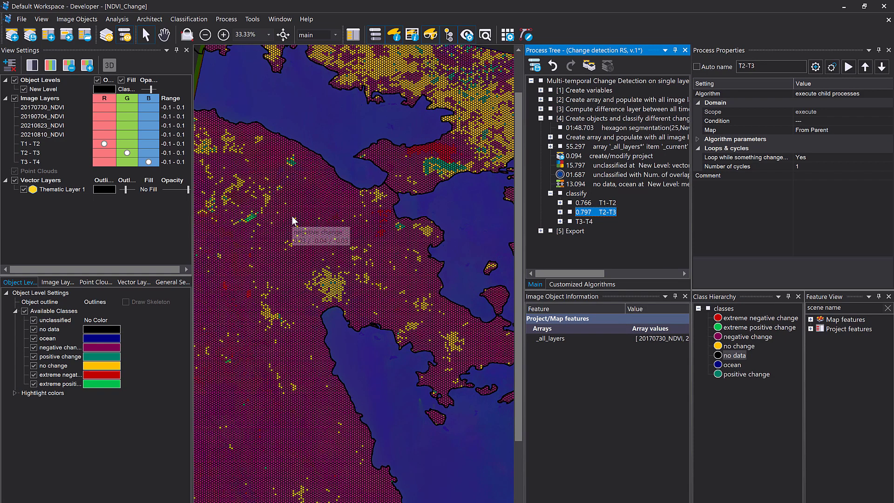
left_click(585, 222)
key("F5")
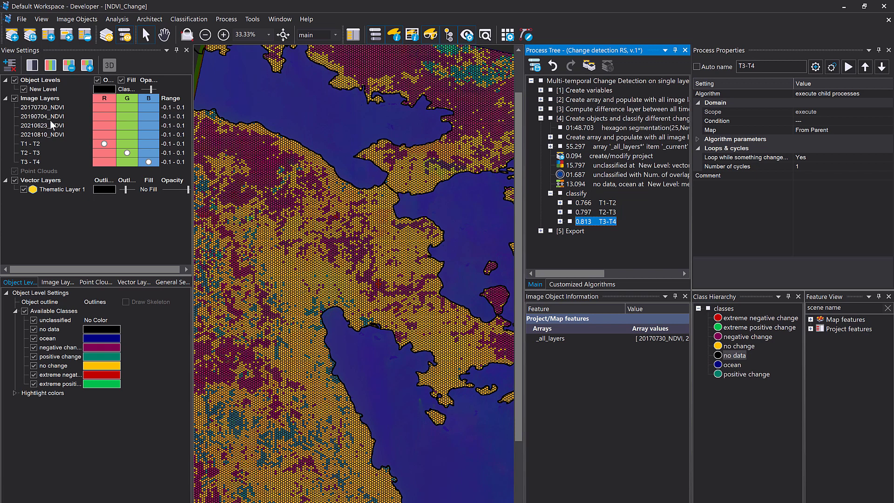
Relate the T3-T4 classes to the 20210623_NDVI and 20210810_NDVI layers and examine the changes toward the scene's eastern edge
left_click(40, 116)
left_click(43, 126)
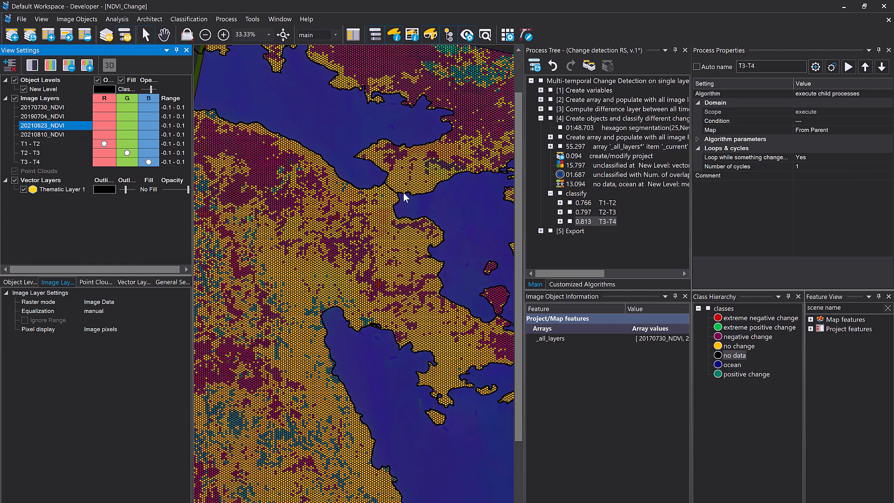
left_click(45, 135)
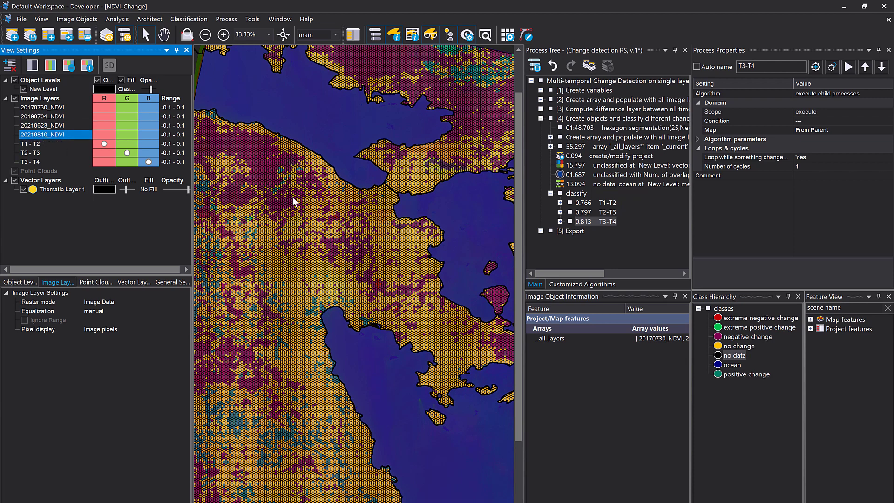
left_click_drag(420, 180, 329, 232)
left_click_drag(451, 204, 328, 238)
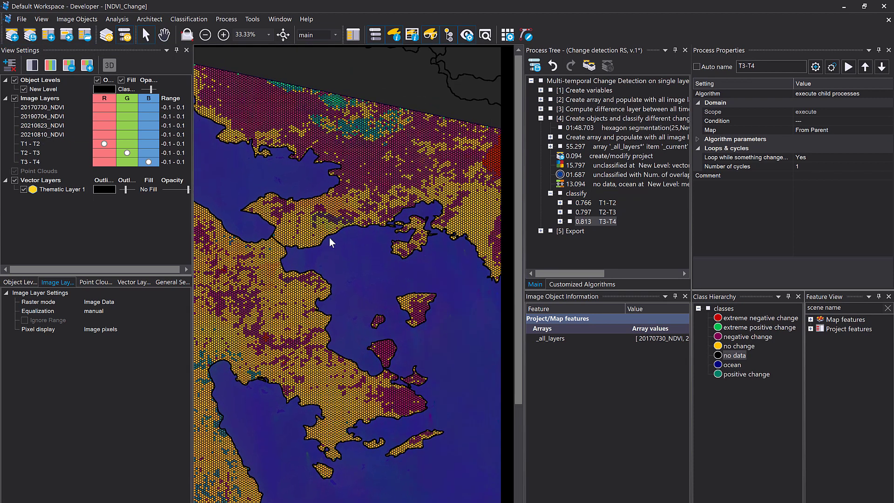
Examine the cluster of extreme negative change hexagons close to the scene's northern edge
scroll(351, 147, "up", 3)
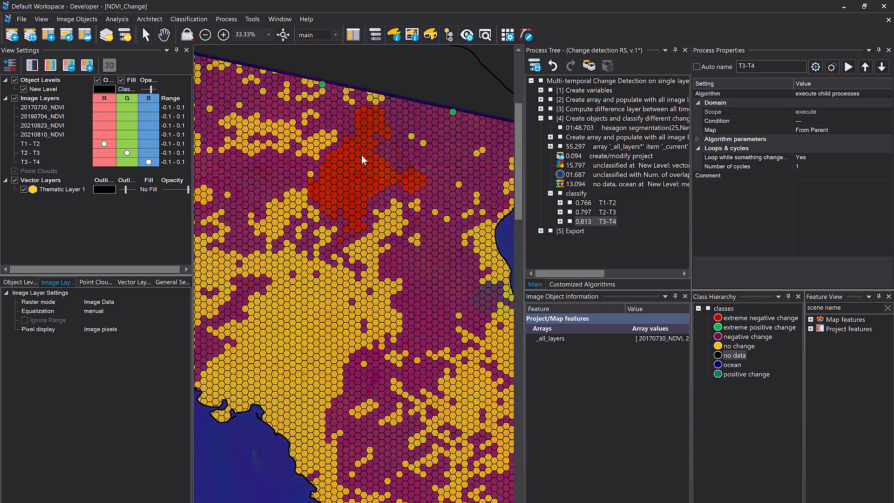
left_click_drag(349, 162, 382, 192)
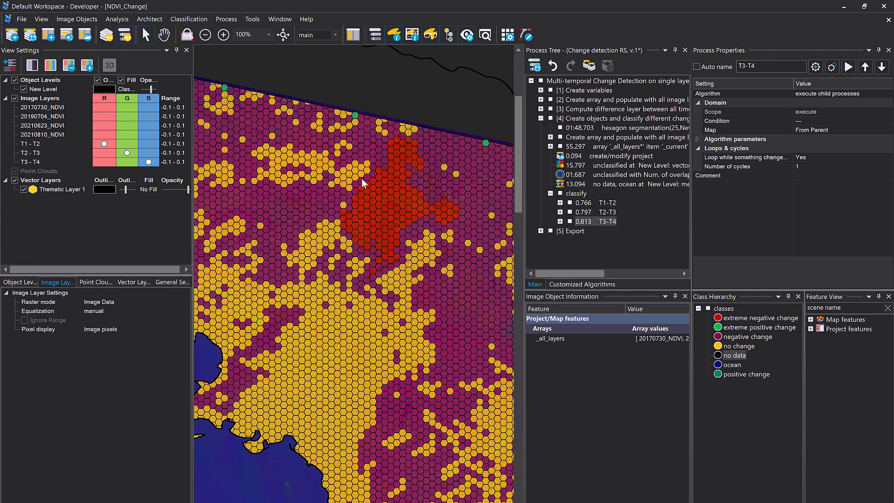
mouse_move(360, 185)
Collapse section [4], expand [5] Export and execute its vector layer export of attributes T1__T2, T2__T3 and T3__T4 as a polygon shapefile
left_click(569, 231)
left_click(541, 119)
left_click(540, 127)
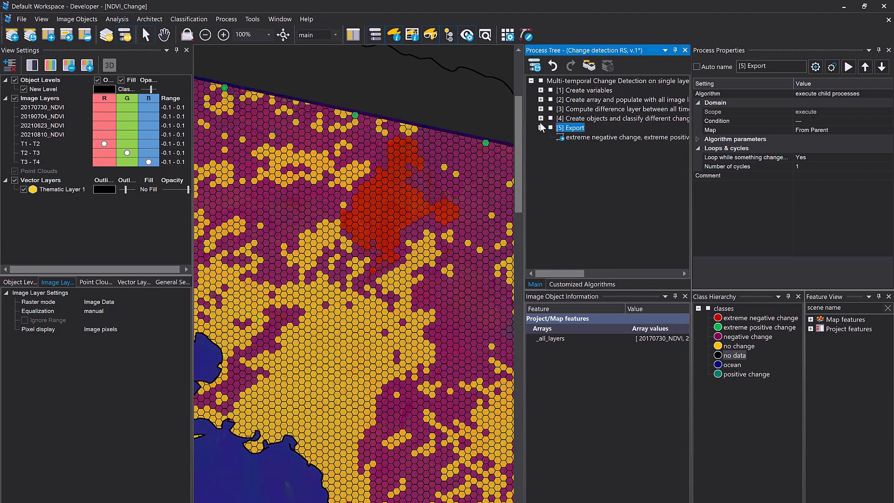
left_click(593, 137)
double_click(586, 137)
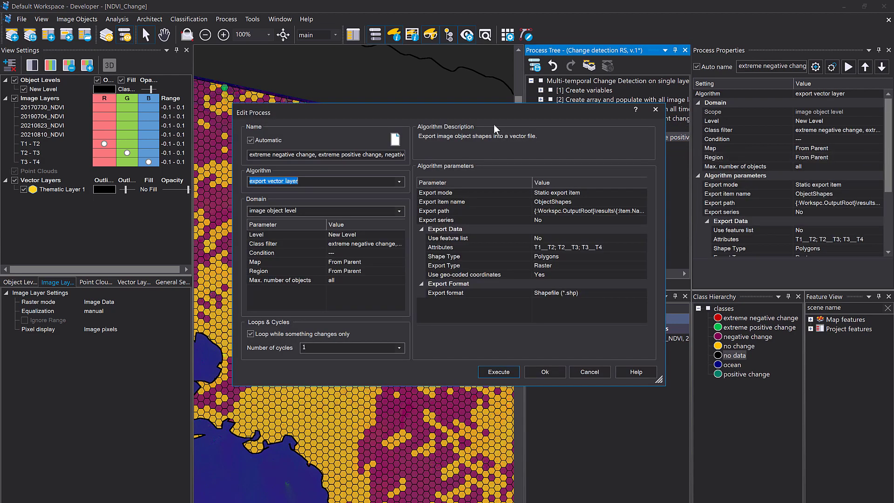
left_click_drag(460, 100, 454, 93)
left_click(311, 166)
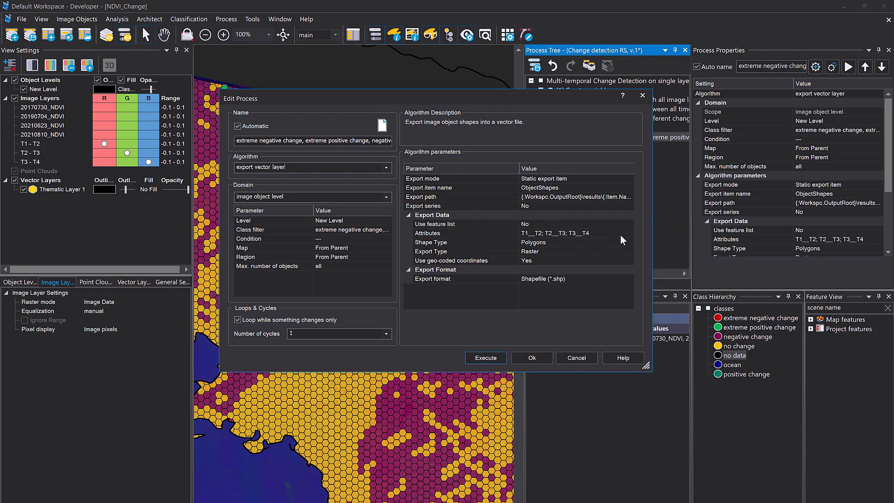
left_click(485, 357)
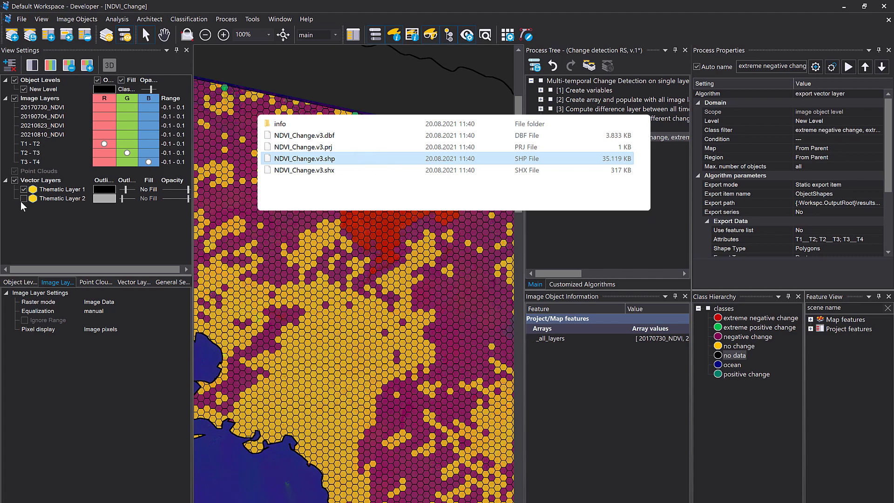
Show Thematic Layer 2 with the object levels hidden and inspect the exported hexagons along the coastlines against Thematic Layer 1
left_click(23, 199)
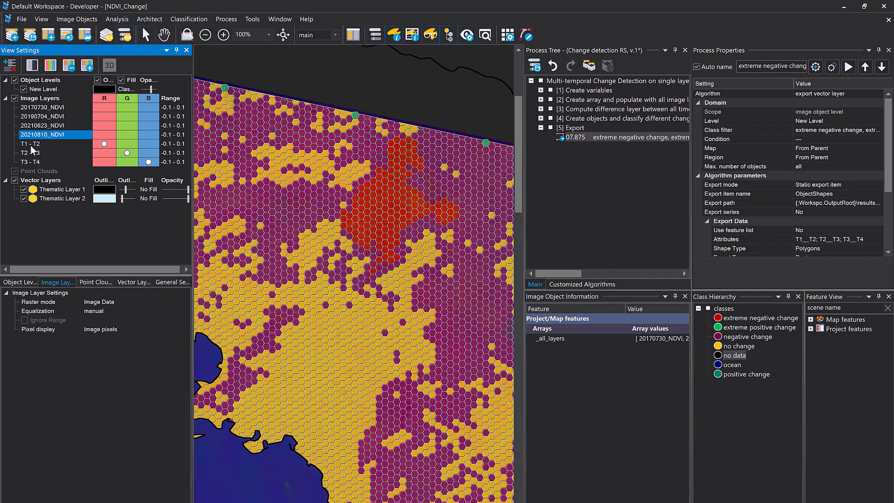
left_click(15, 82)
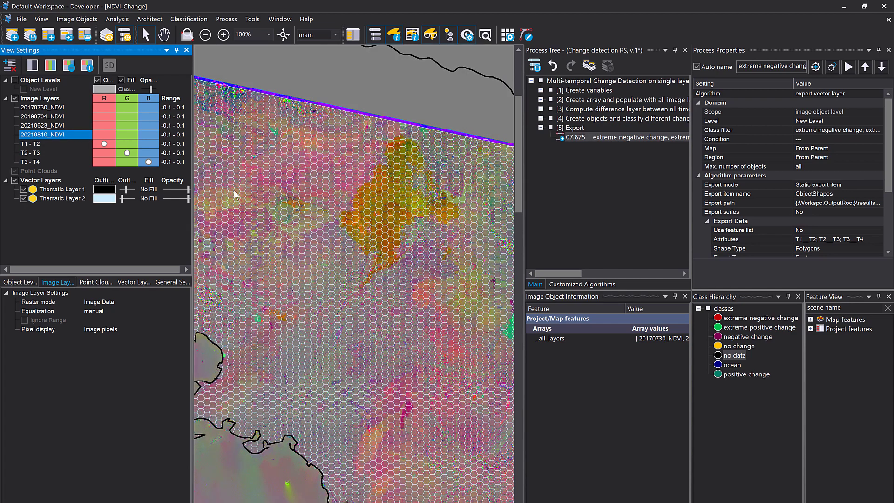
left_click_drag(446, 363, 286, 253)
scroll(286, 253, "up", 2)
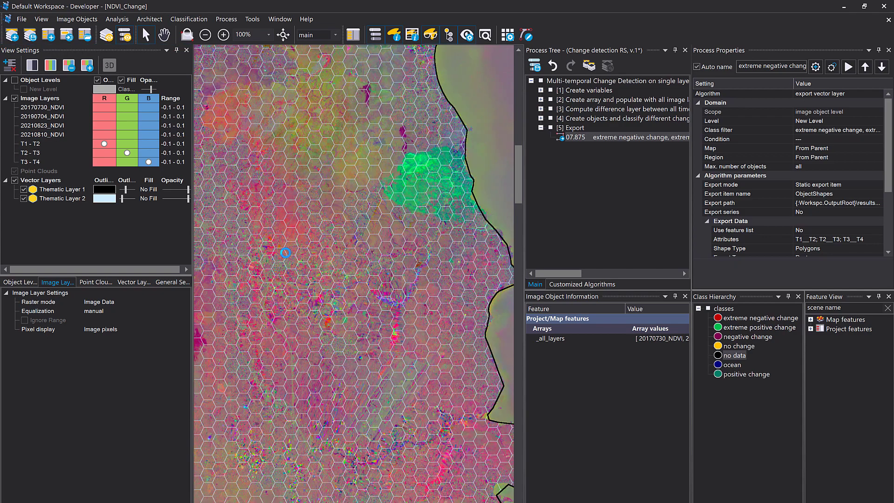
scroll(286, 257, "down", 3)
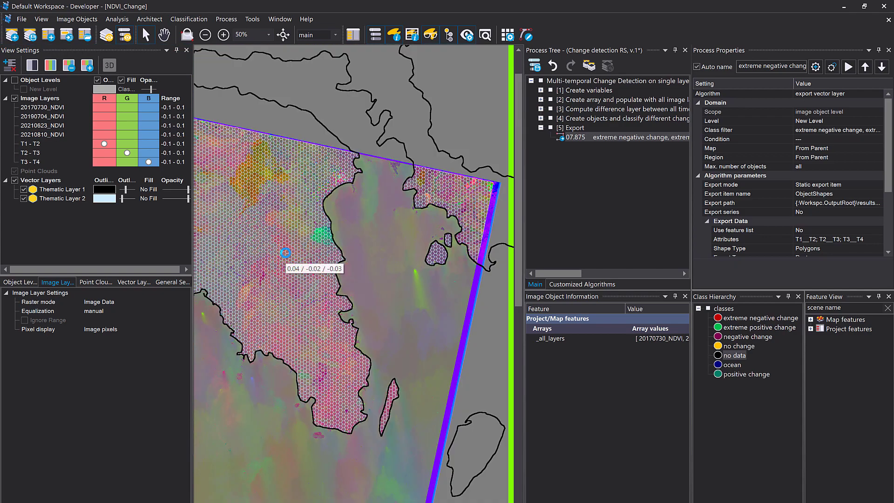
left_click(24, 190)
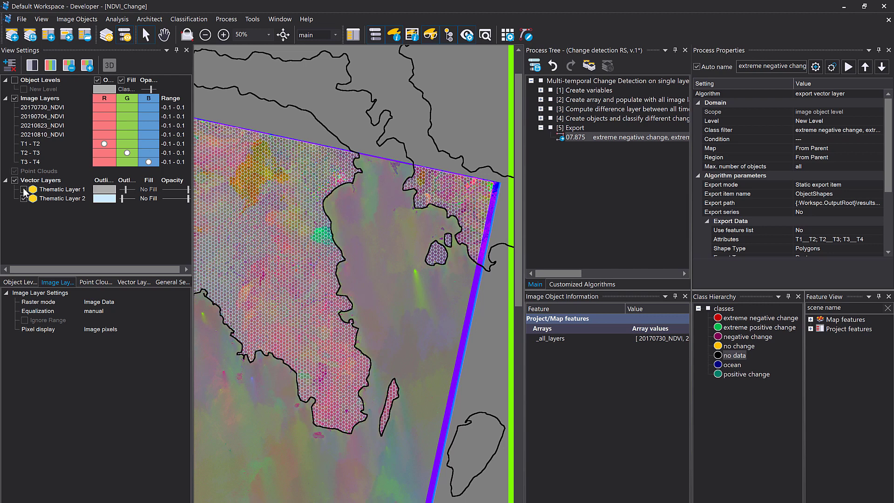
left_click(24, 190)
left_click_drag(251, 202, 338, 237)
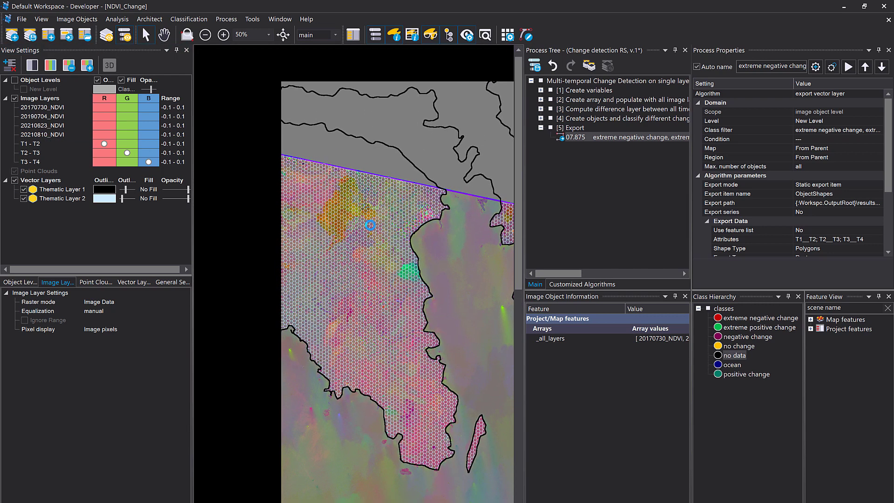
Open the Thematic Layer Attribute Table, widen it and enlarge the columns to read the Thematic Layer 1 attributes
right_click(563, 21)
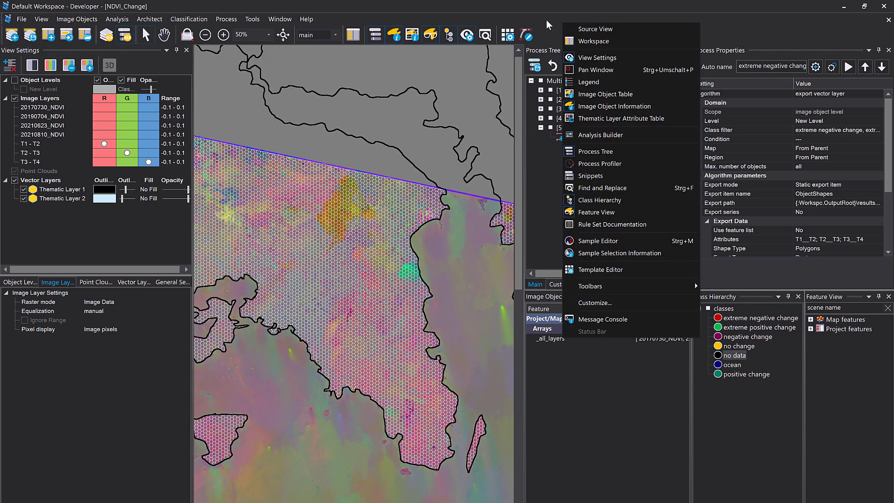
left_click(636, 118)
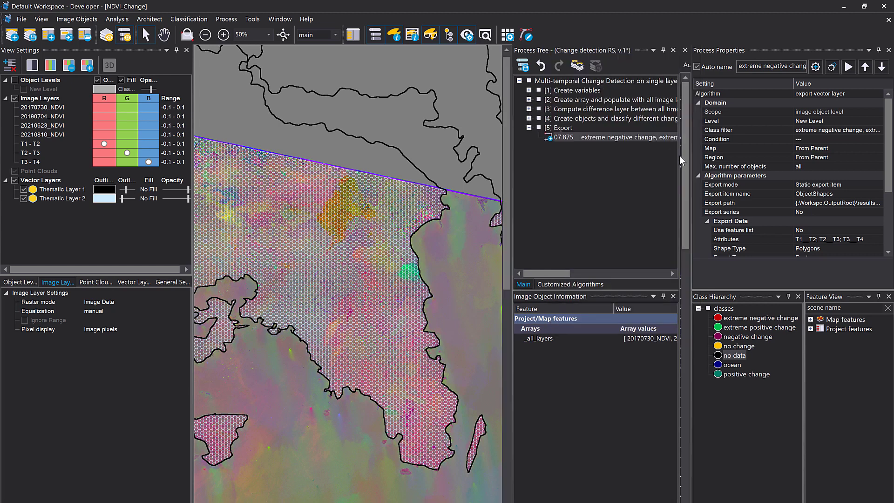
left_click_drag(678, 157, 463, 188)
left_click(484, 80)
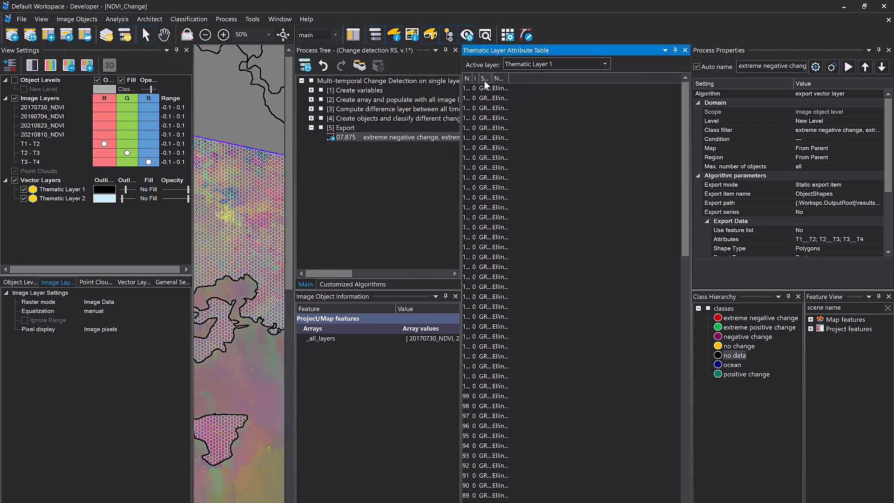
left_click(493, 79)
right_click(512, 81)
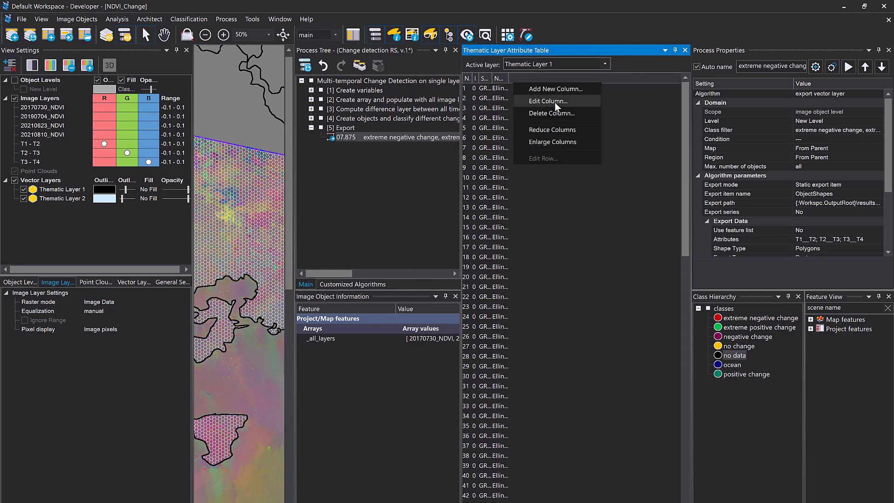
left_click(558, 140)
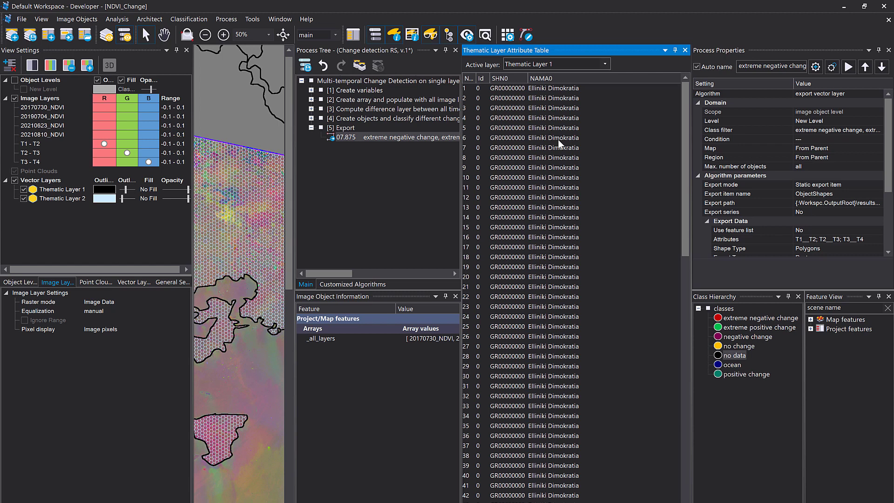
scroll(557, 135, "down", 6)
Make Thematic Layer 2 the active layer of the attribute table and enlarge its columns
left_click(524, 66)
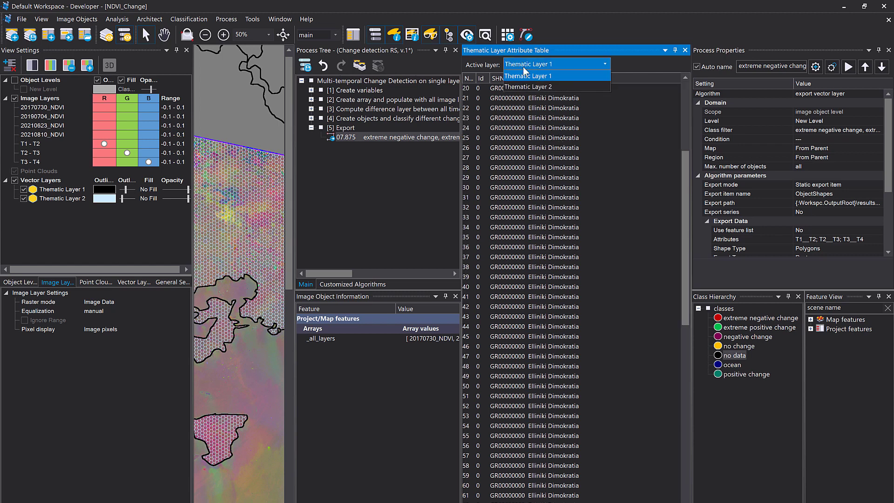
left_click(526, 87)
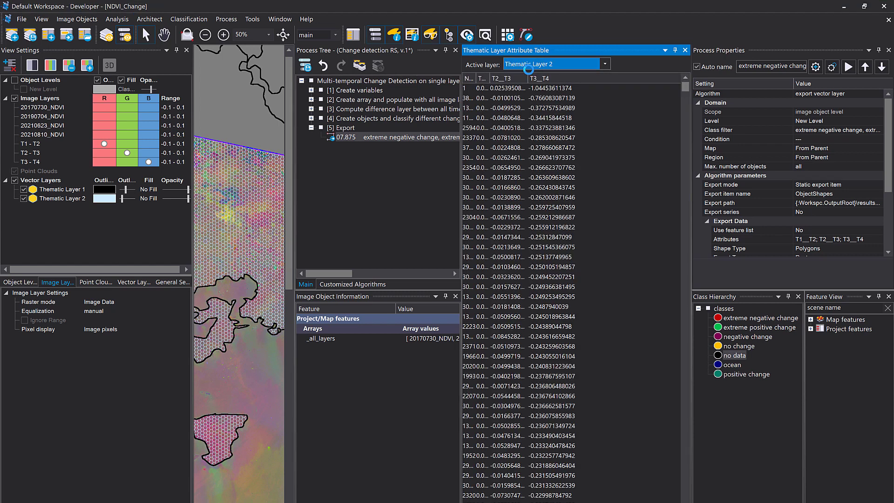
right_click(554, 80)
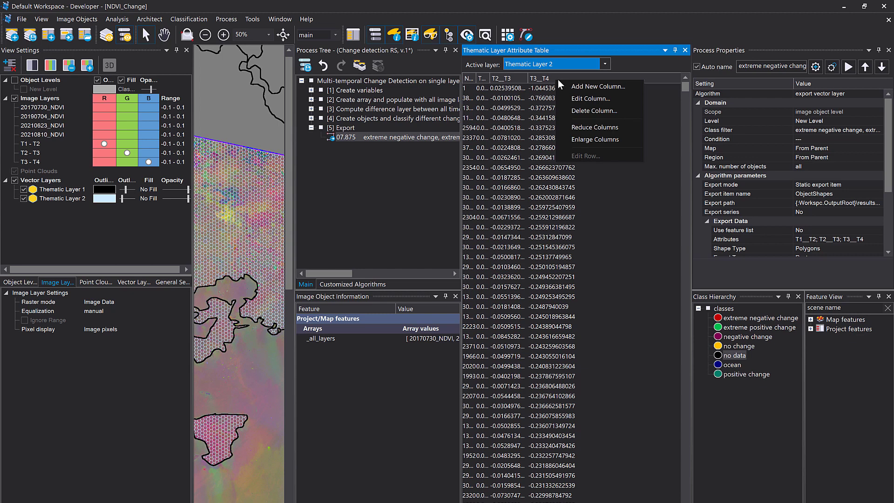
left_click(607, 139)
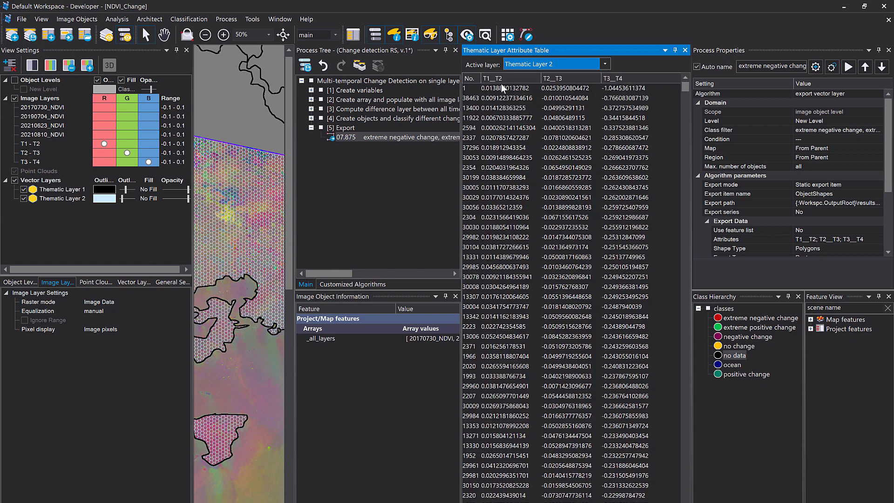
Sort the Thematic Layer 2 attributes by No., T1__T2, T2__T3 and T3__T4 in turn to compare the change values
left_click(473, 79)
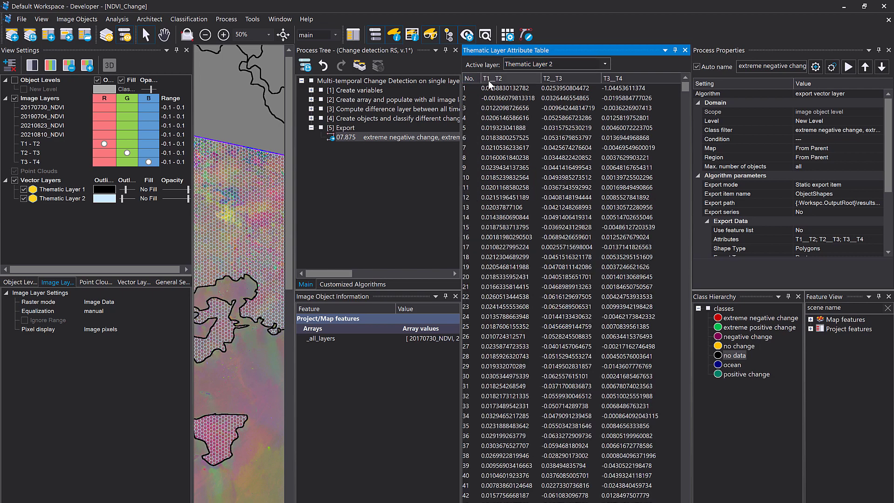
left_click(508, 79)
left_click(521, 77)
left_click(522, 77)
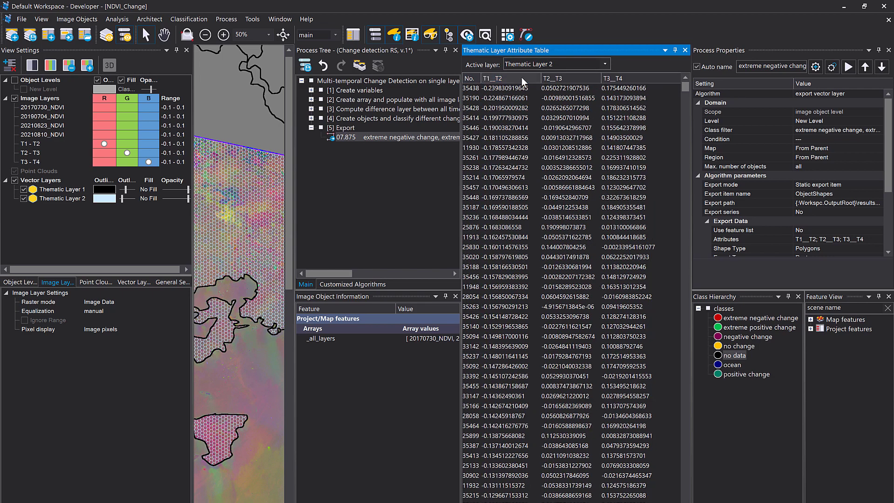
left_click(586, 77)
left_click(631, 79)
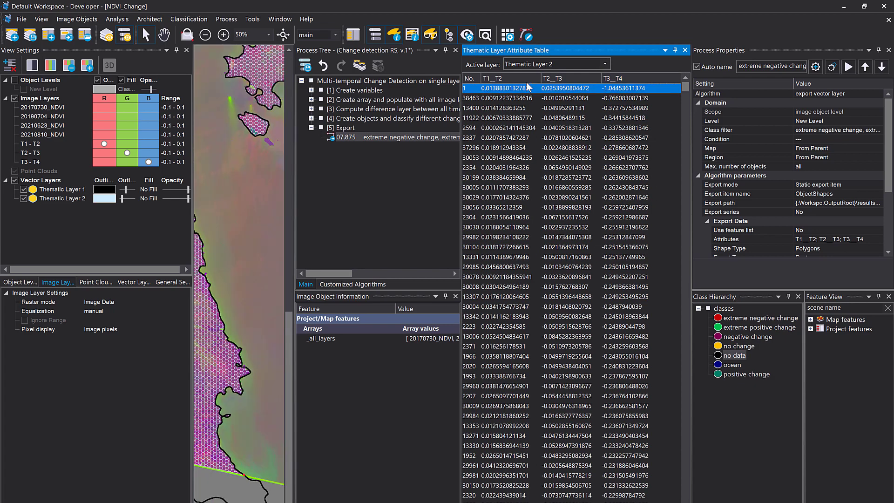
Sort the attribute table by T1__T2 with the lowest values first and locate the first record's hexagon up close on the map
left_click(518, 75)
left_click(515, 88)
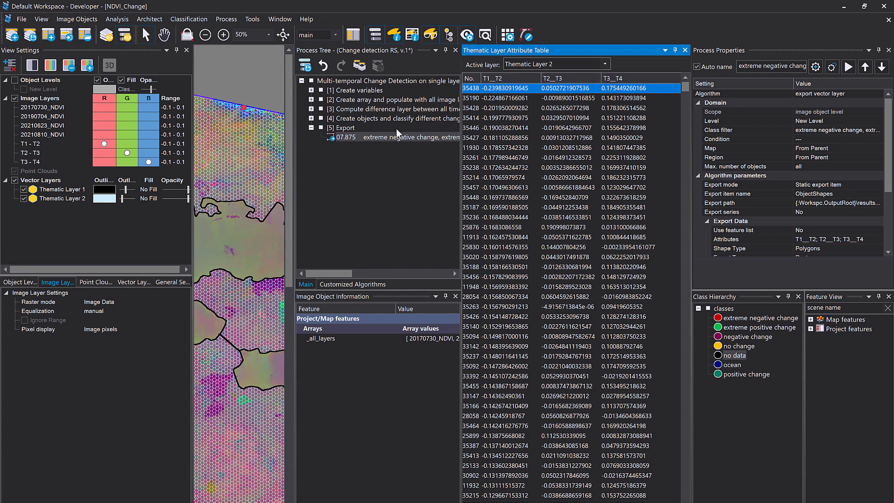
scroll(259, 80, "up", 4)
scroll(259, 80, "up", 5)
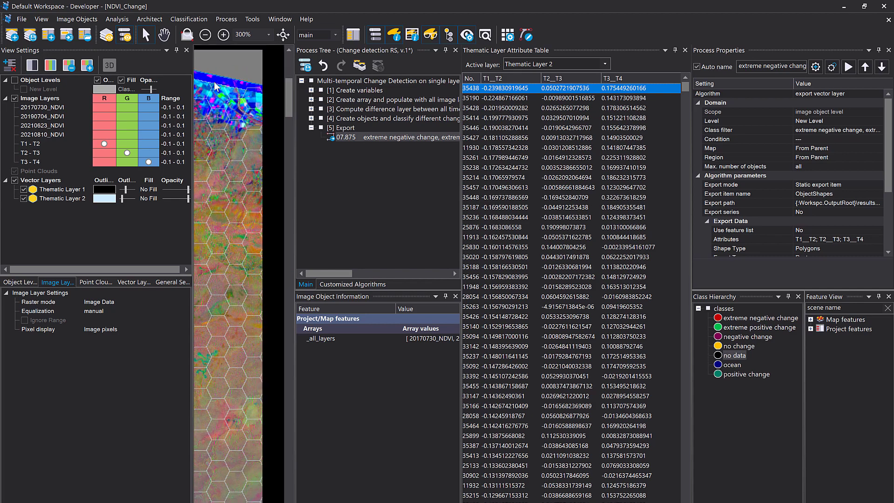
scroll(247, 124, "up", 3)
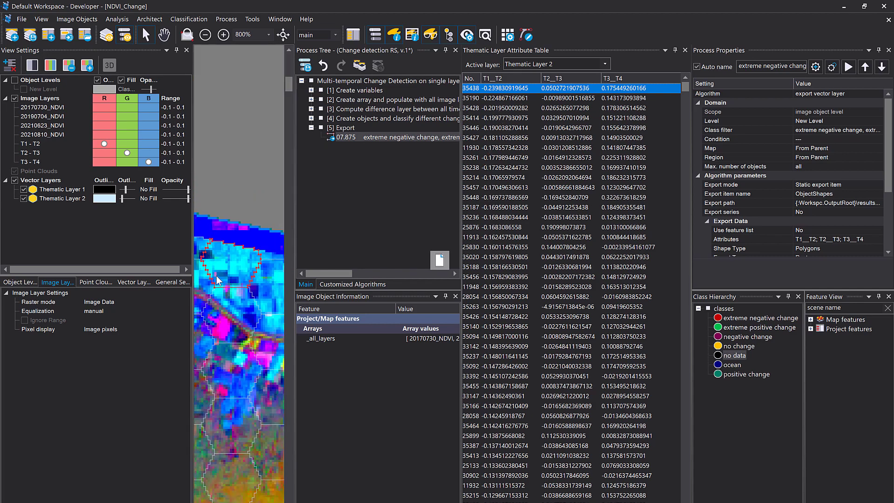
Select several records further down the T1__T2-sorted attribute table and examine their highlighted hexagons on the map
left_click(522, 110)
left_click(515, 176)
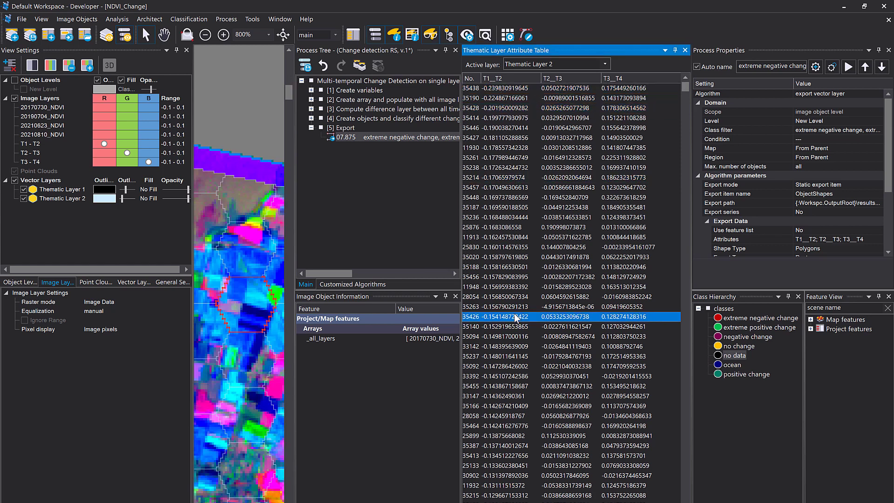
left_click(515, 315)
left_click(565, 436)
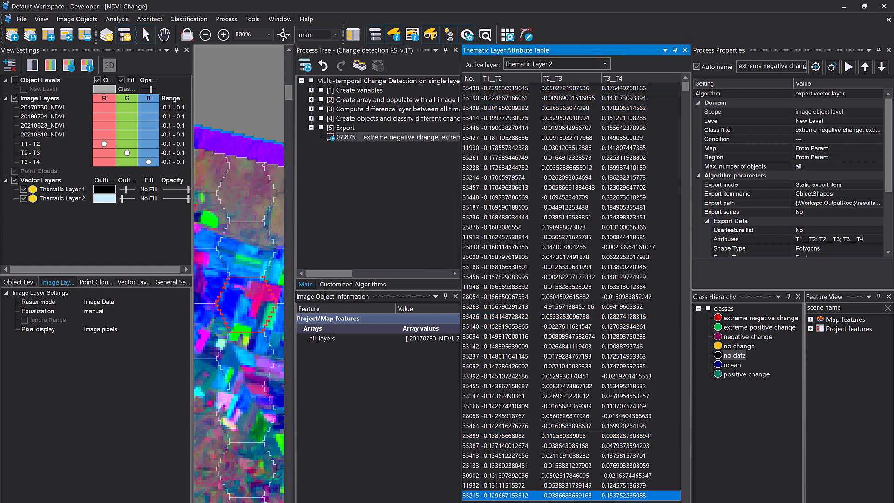
left_click(537, 435)
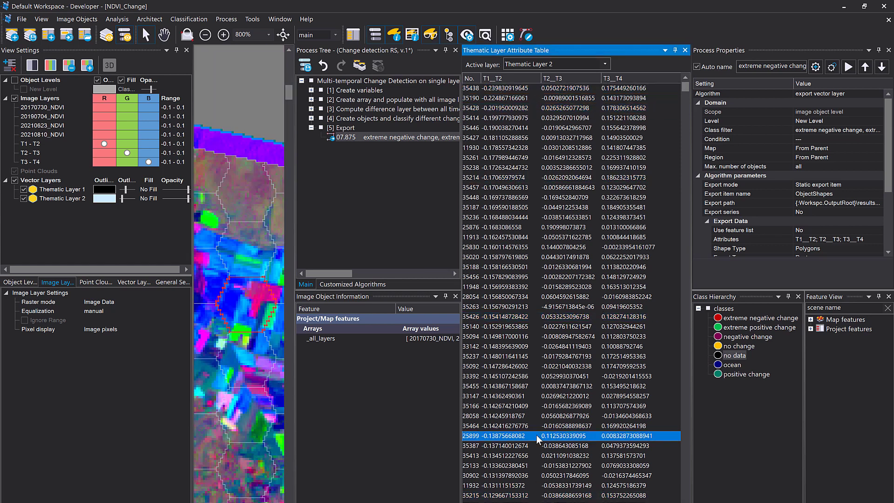
scroll(539, 461, "down", 20)
left_click(539, 462)
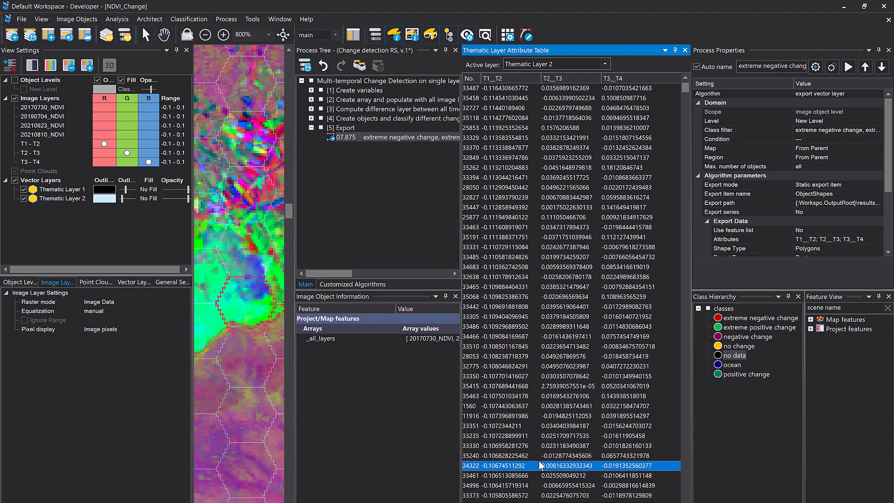
scroll(540, 464, "down", 20)
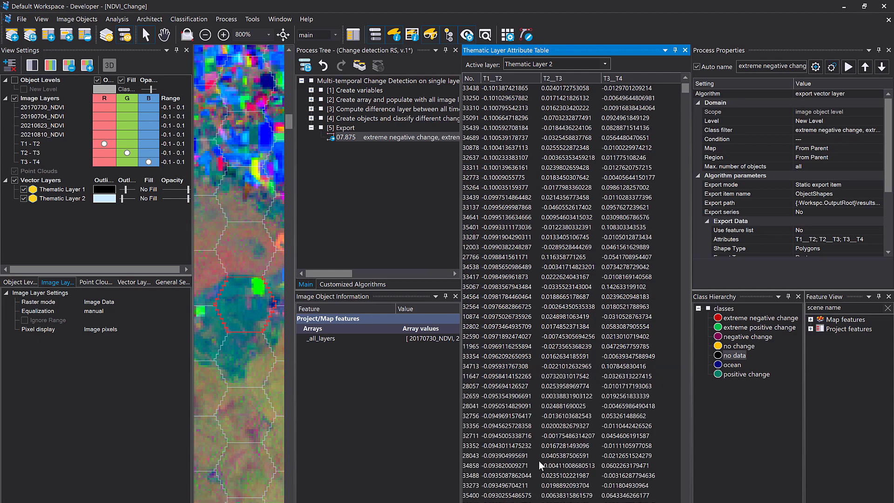
left_click(539, 464)
scroll(539, 465, "down", 20)
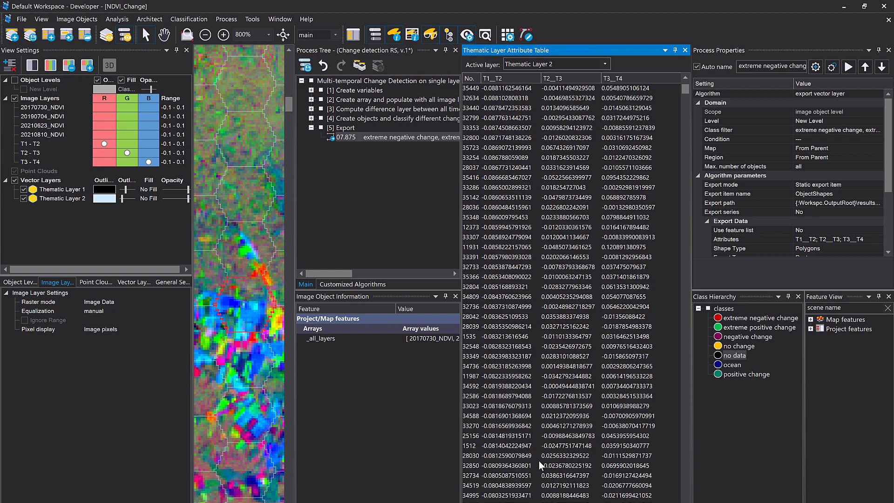
left_click(539, 465)
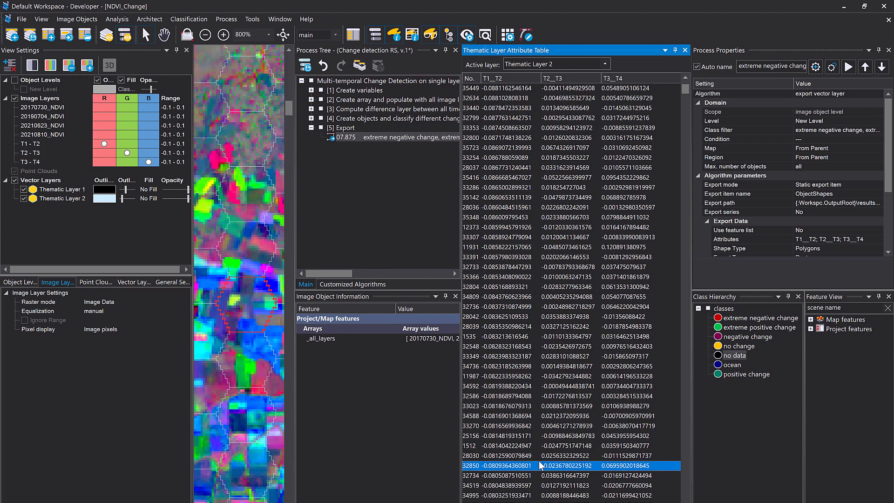
scroll(539, 465, "down", 20)
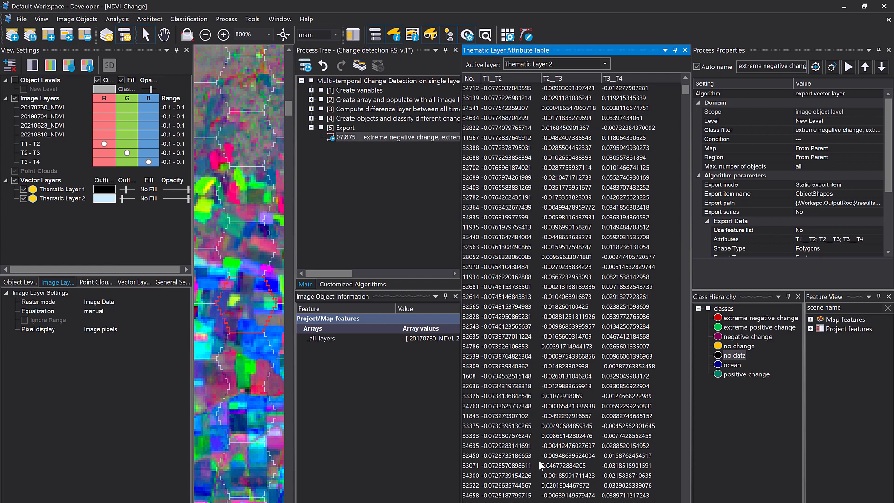
Examine the hexagons of records 33071, 28038, 32613 and 32877 on the map, and look back through the attribute records with lower T1__T2 values
left_click(539, 463)
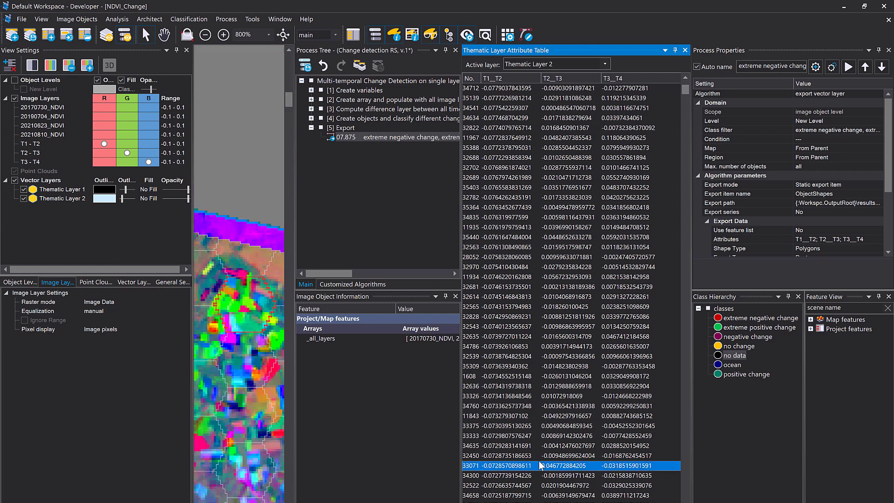
scroll(540, 466, "down", 15)
left_click(541, 466)
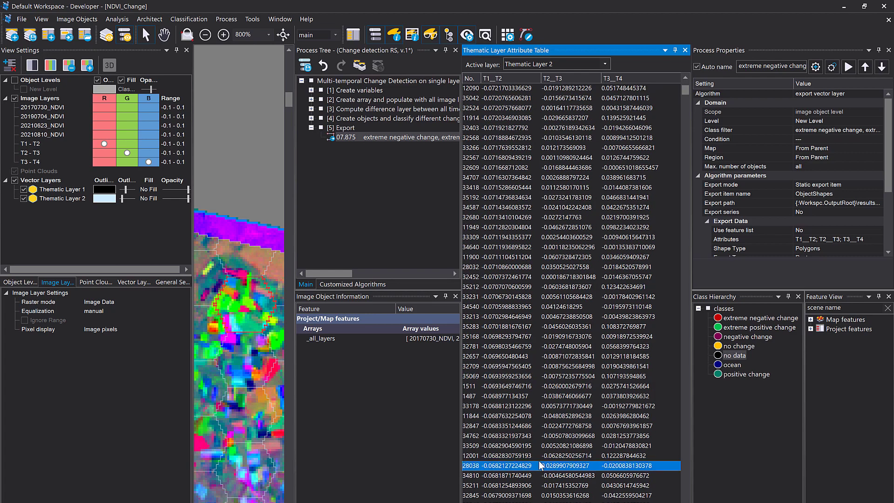
scroll(540, 465, "down", 15)
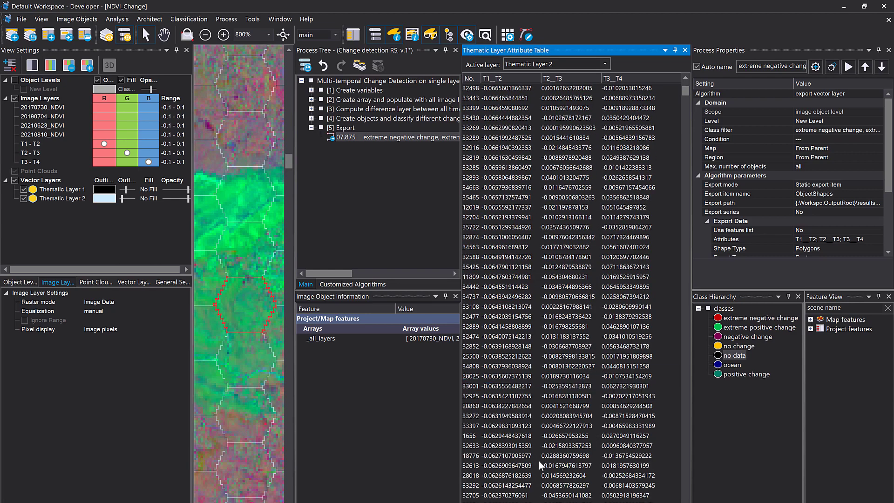
left_click(540, 465)
scroll(540, 466, "down", 15)
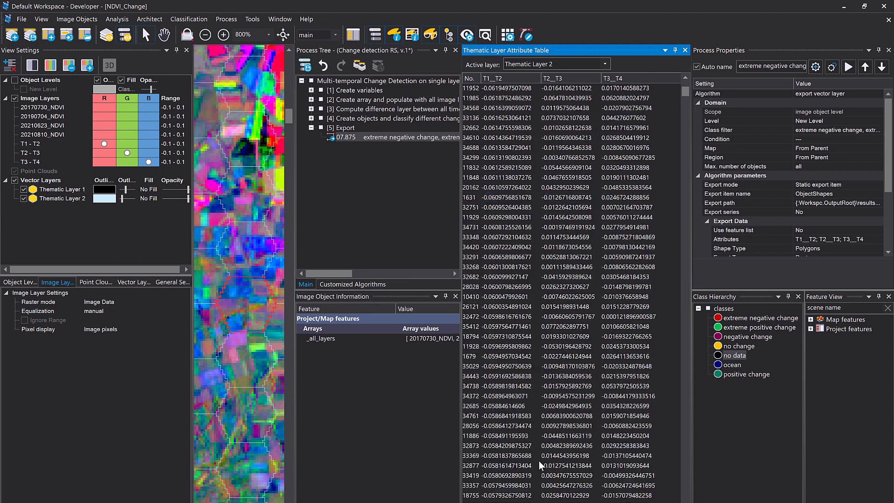
left_click(539, 465)
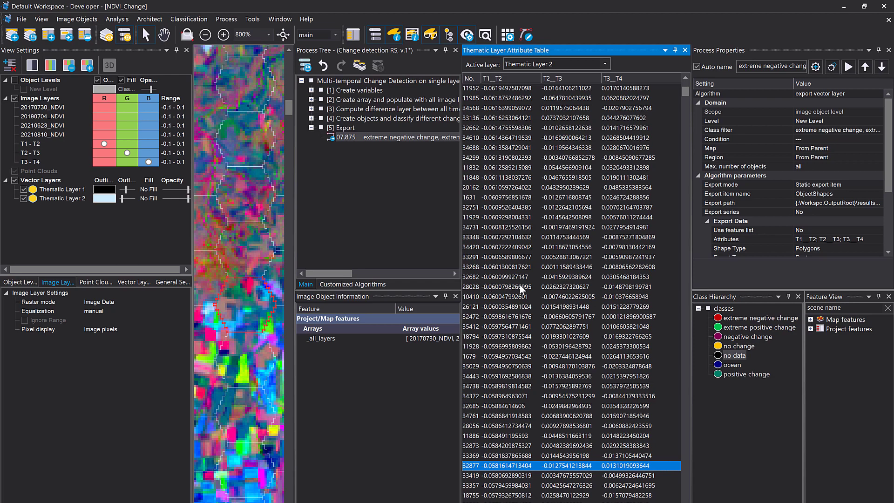
scroll(522, 290, "up", 20)
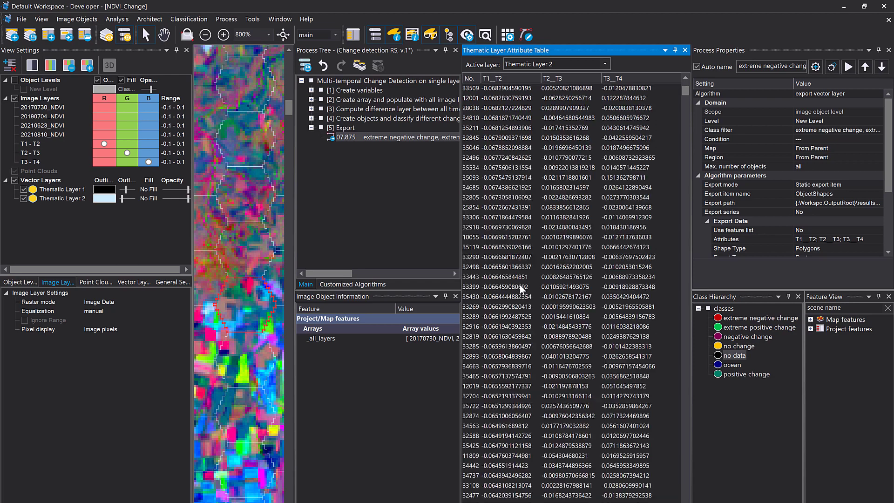
scroll(522, 290, "down", 20)
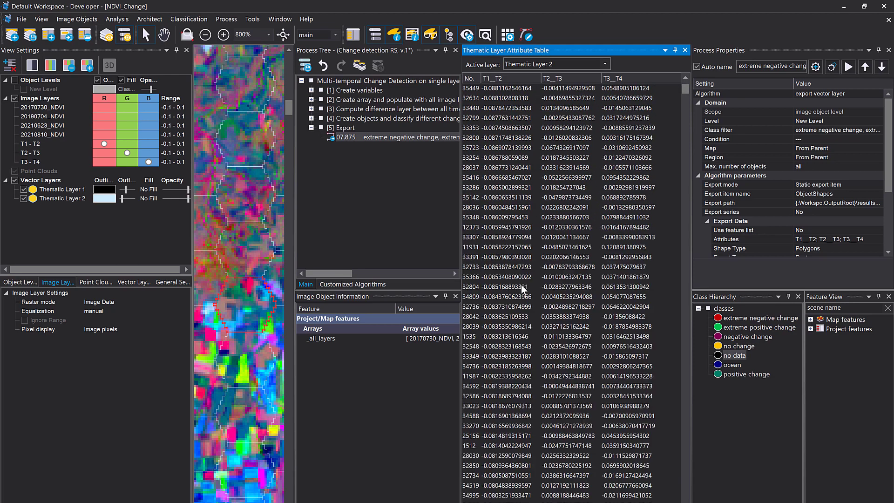
scroll(521, 286, "up", 20)
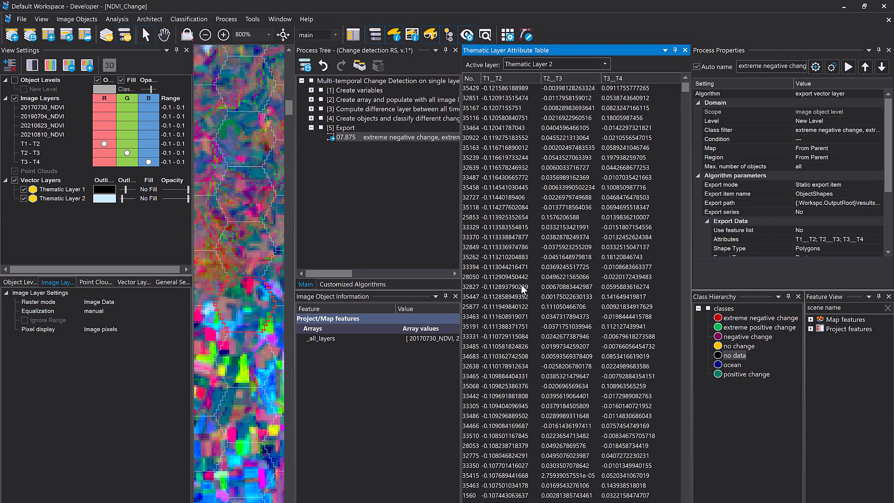